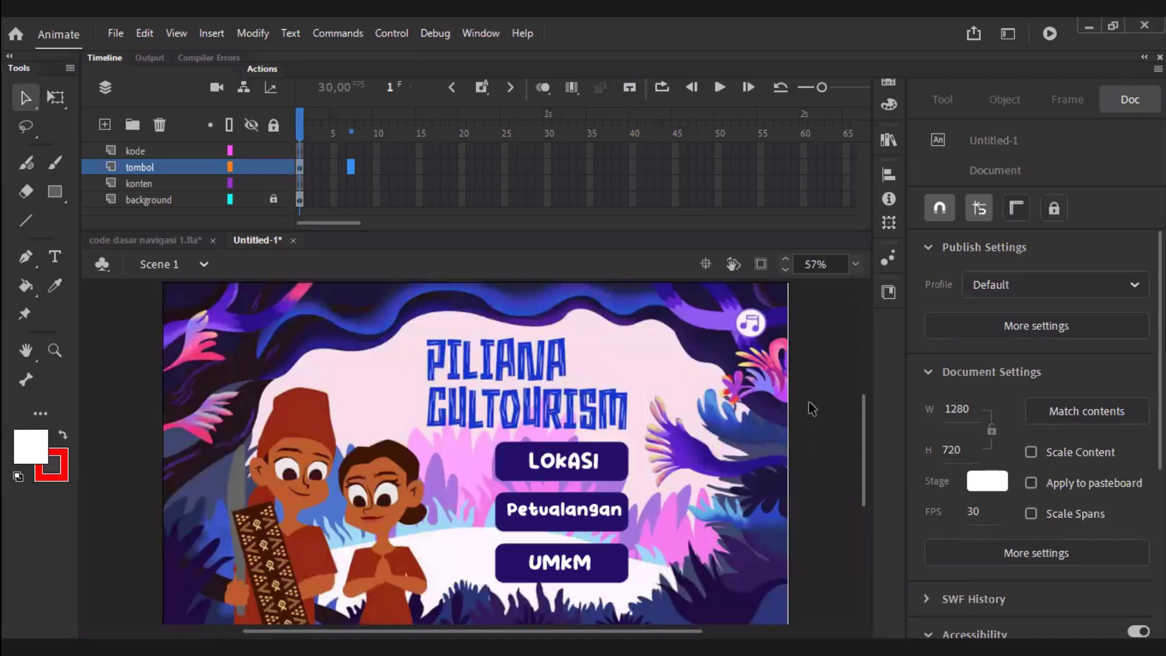
Check what the background layer contains by hiding and reshowing it, and review the opening page's buttons.
left_click(251, 197)
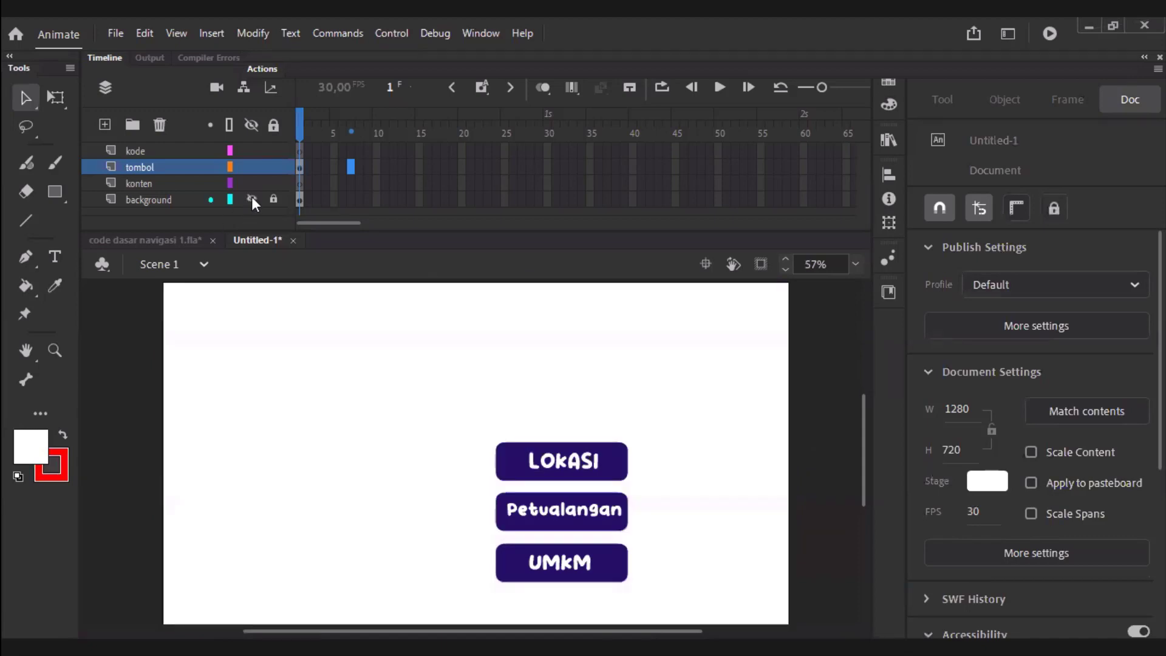
left_click(251, 197)
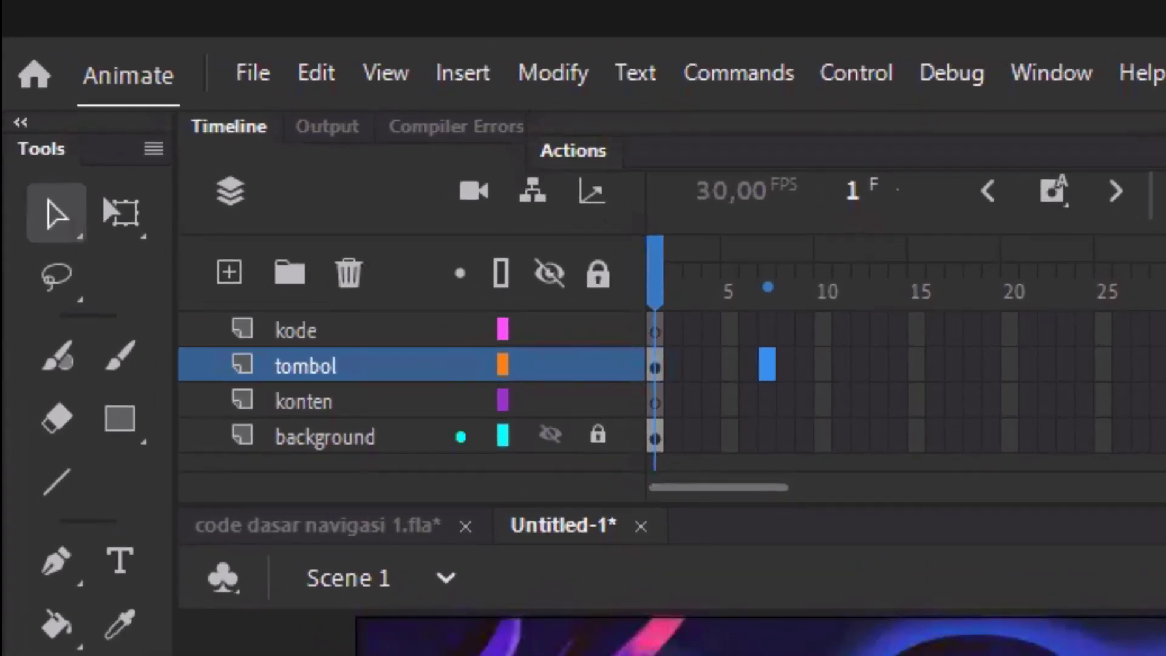
left_click(691, 398)
left_click(658, 304)
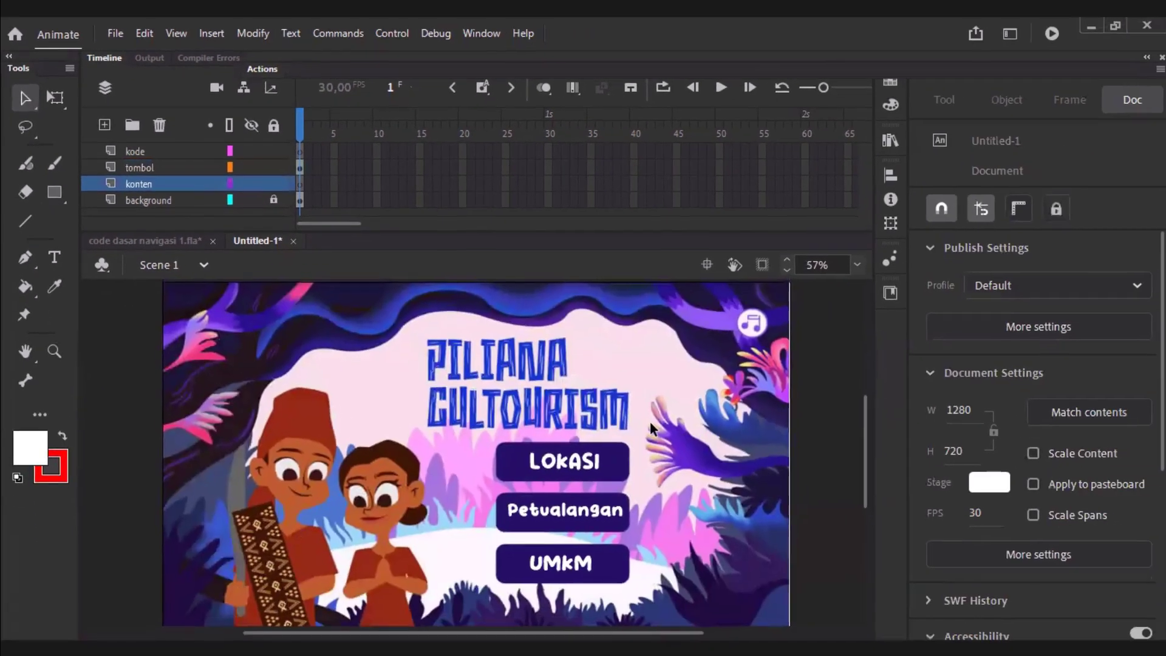
scroll(650, 421, "down", 3)
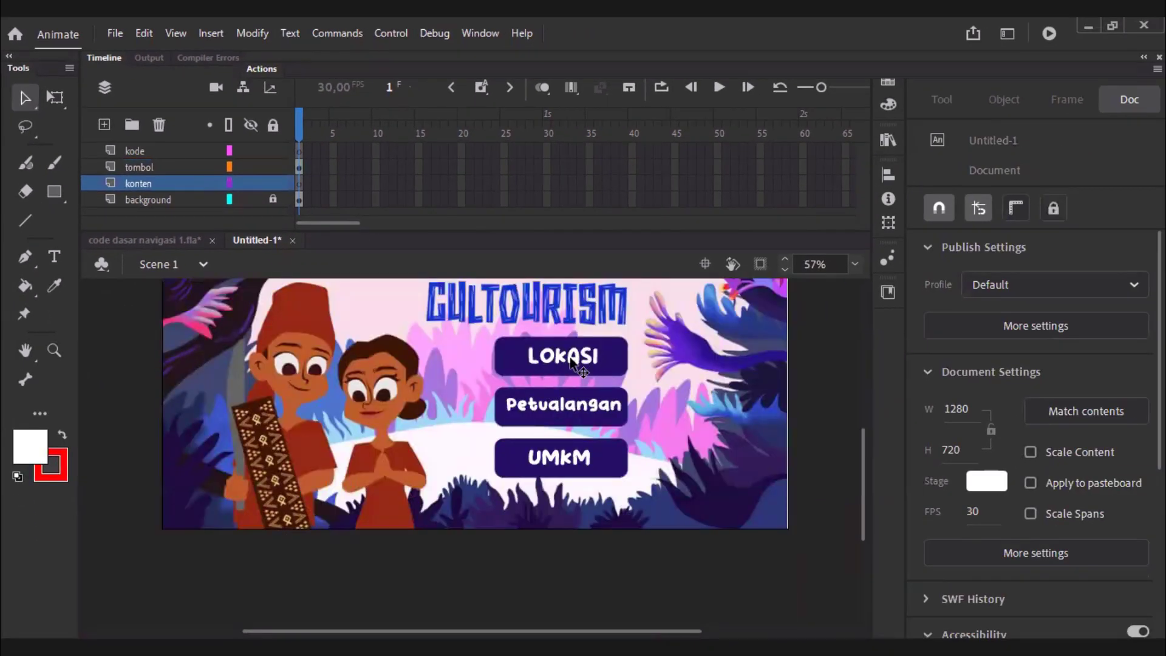
scroll(576, 364, "up", 2)
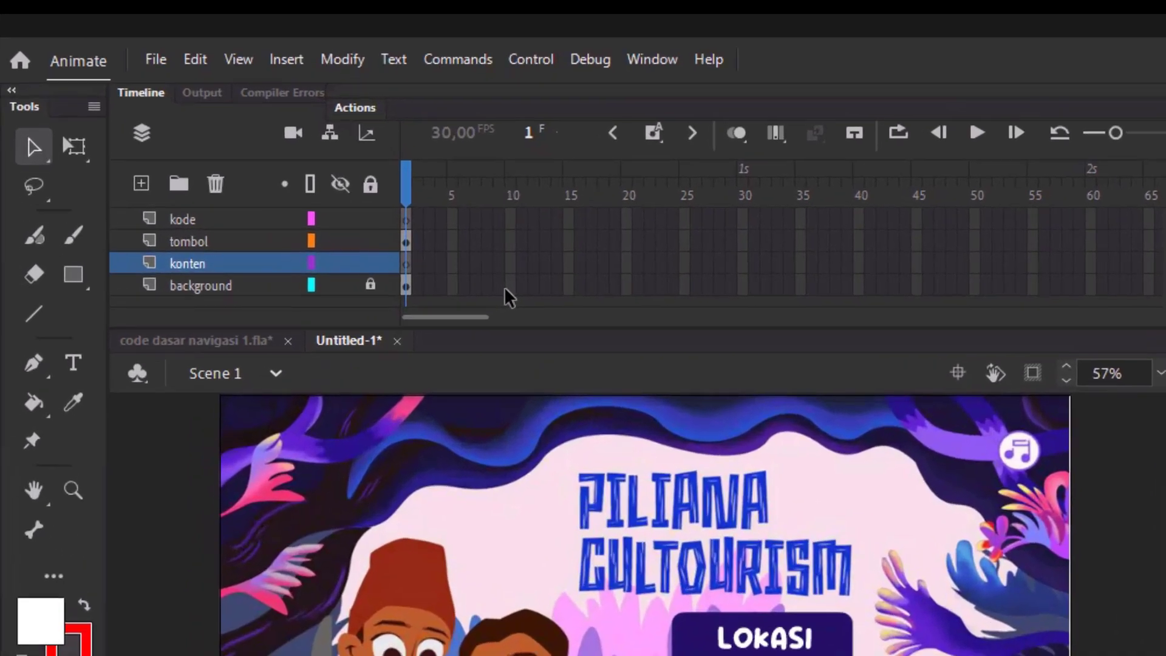
Unlock the background layer and insert a blank keyframe on it at frame 10.
left_click(376, 199)
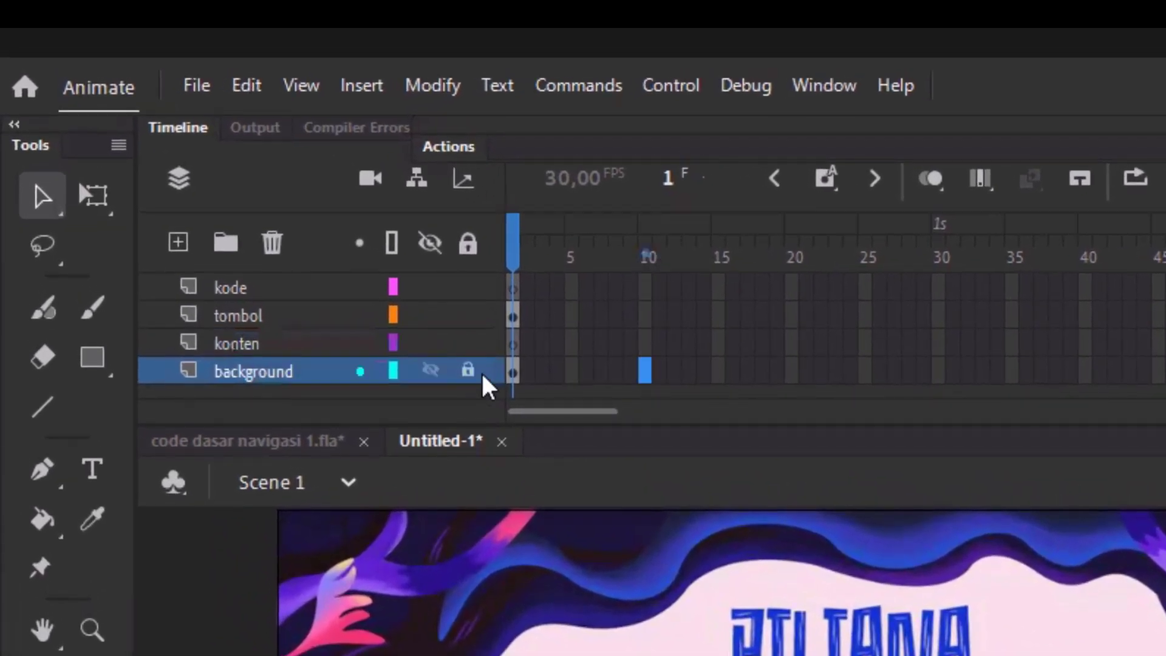
left_click(465, 368)
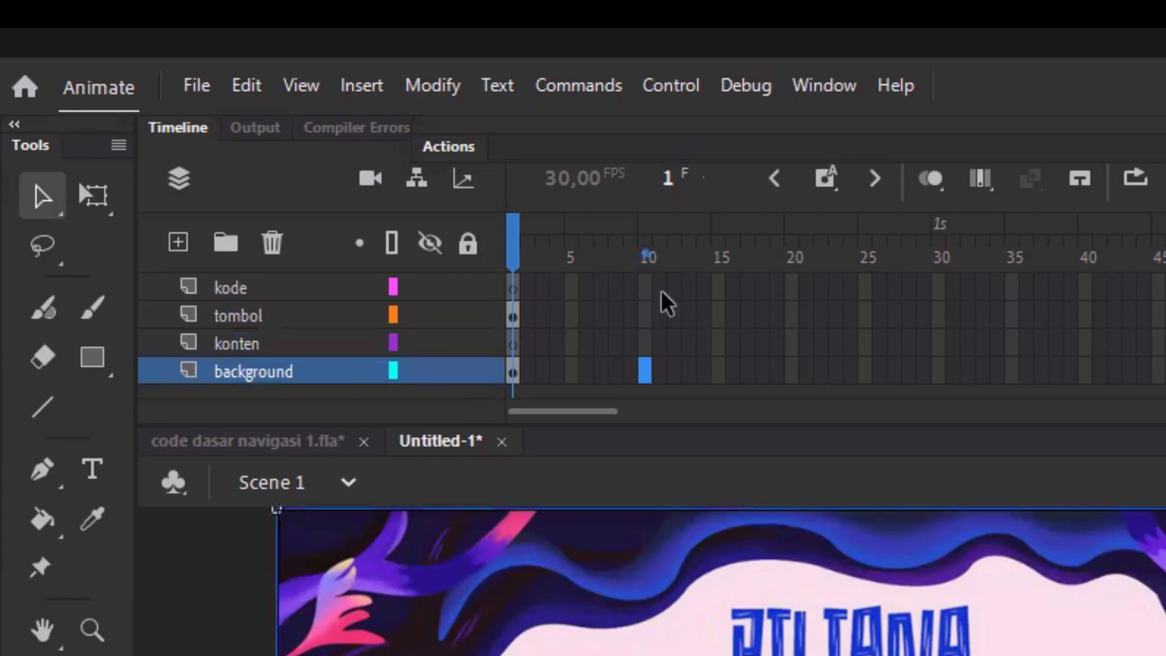
right_click(646, 372)
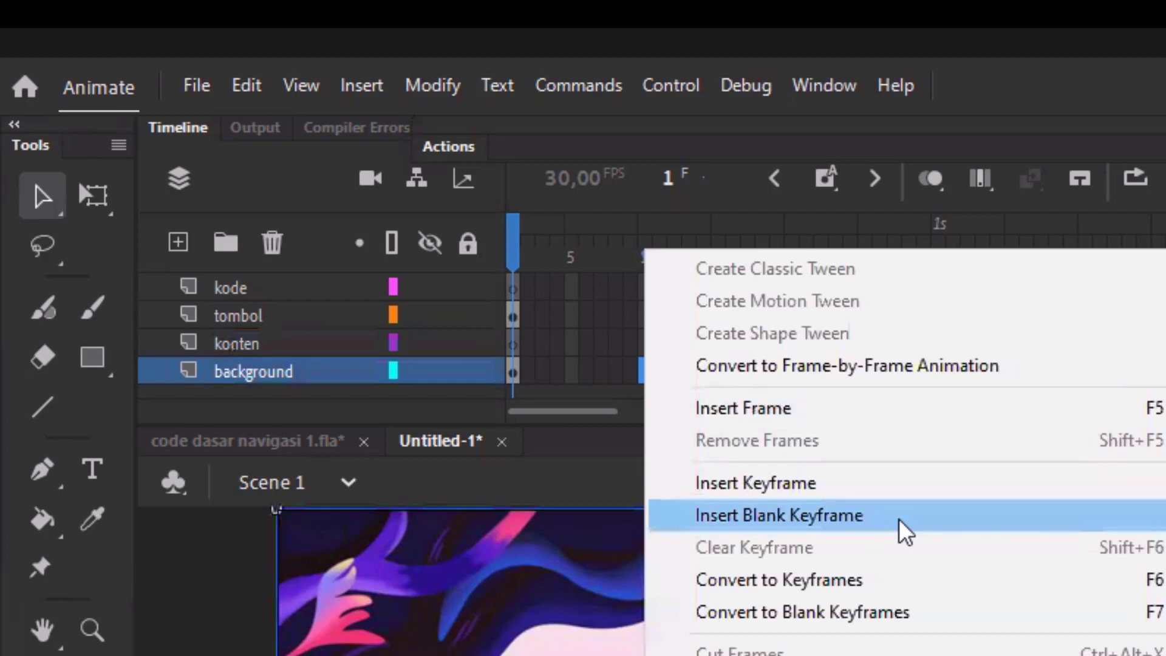
left_click(899, 528)
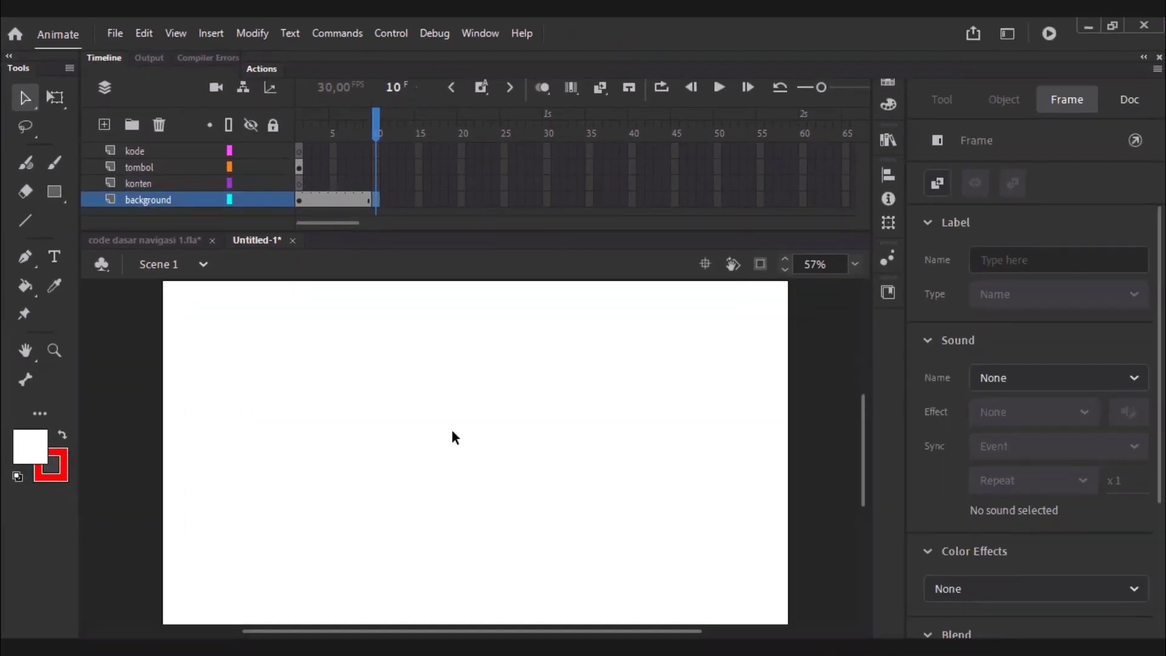
Paste the island map image into frame 10 of the background layer and stretch it to cover the entire stage.
key("ctrl+v")
left_click_drag(559, 448, 414, 371)
key("q")
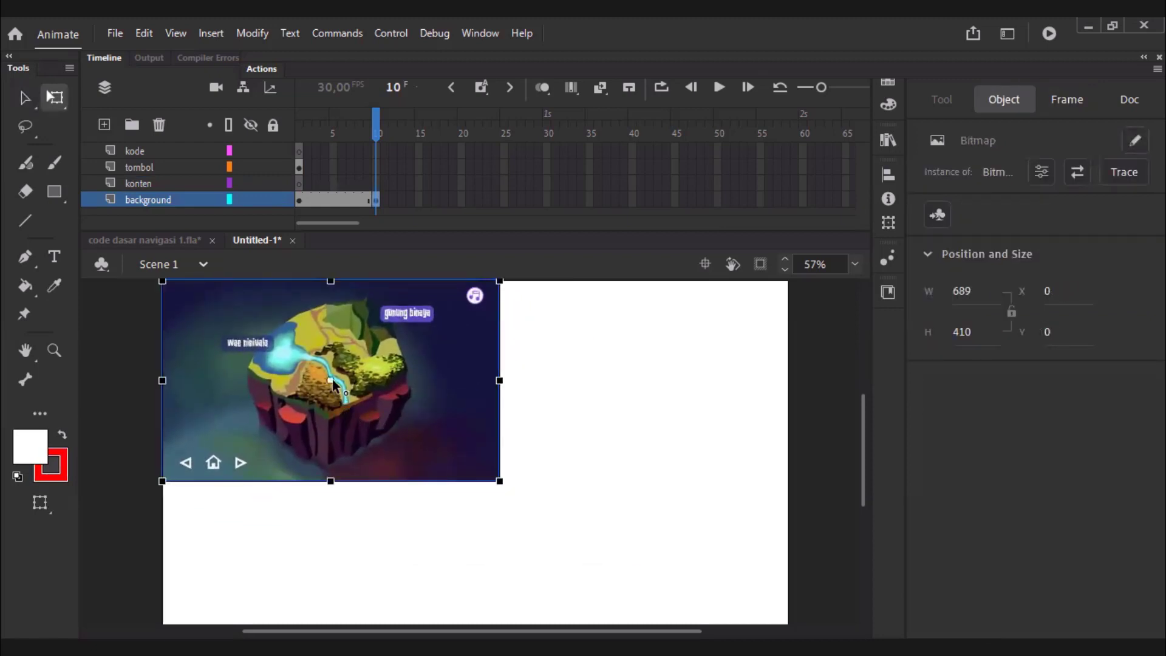
scroll(504, 425, "down", 4)
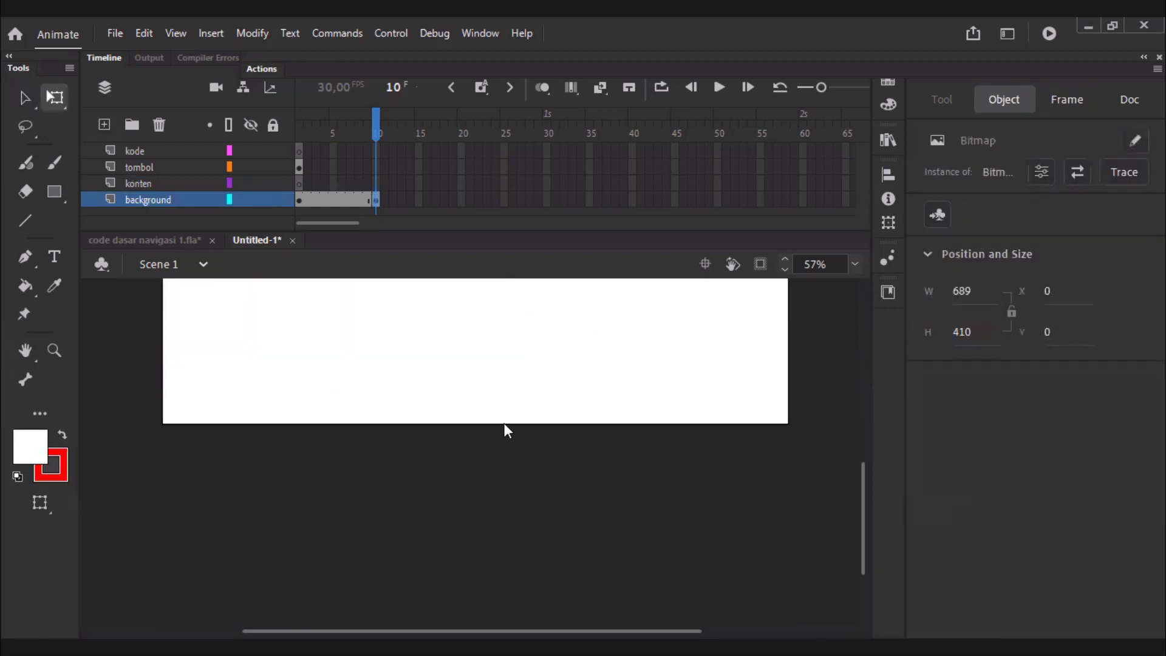
scroll(505, 401, "up", 2)
left_click_drag(500, 379, 654, 528)
left_click_drag(653, 353, 790, 352)
left_click(828, 386)
Examine the whole island map page, including its place labels, music button and navigation buttons.
scroll(822, 377, "up", 2)
scroll(817, 377, "down", 2)
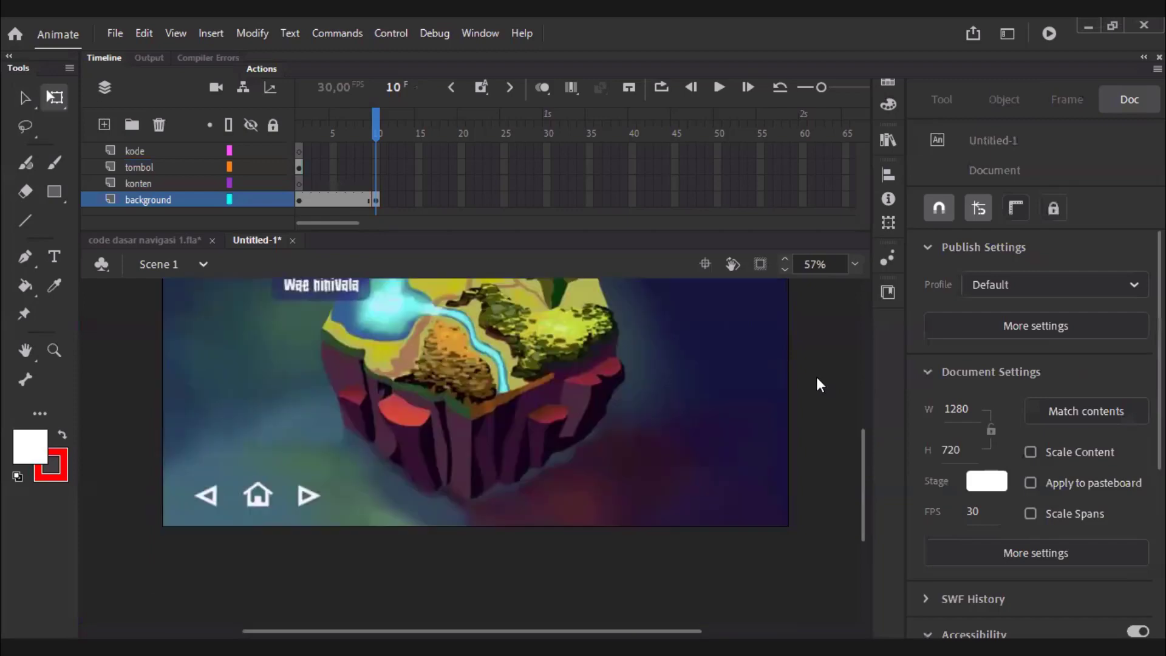
scroll(811, 388, "up", 2)
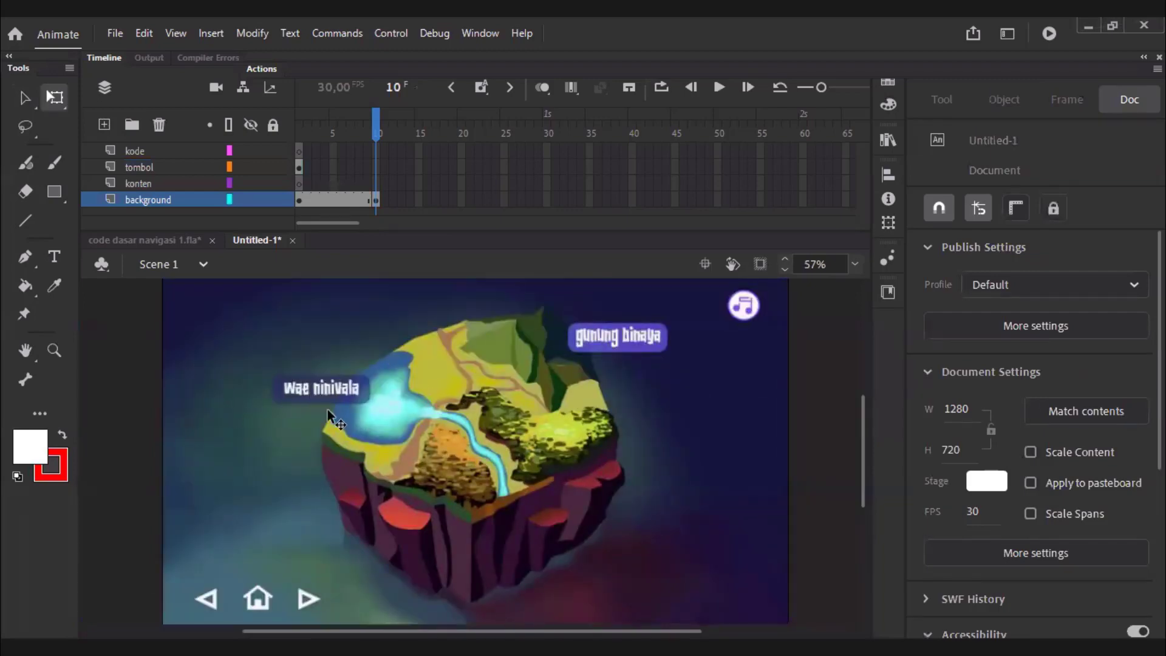
scroll(515, 406, "down", 3)
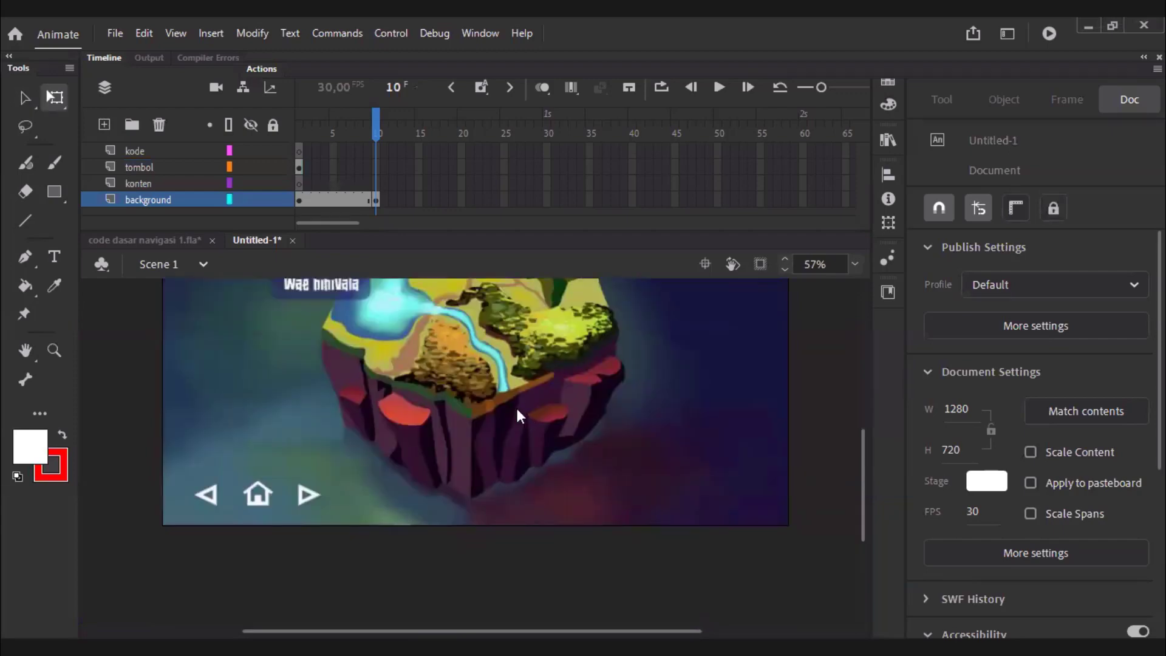
scroll(401, 420, "up", 3)
scroll(404, 431, "down", 3)
scroll(377, 419, "up", 3)
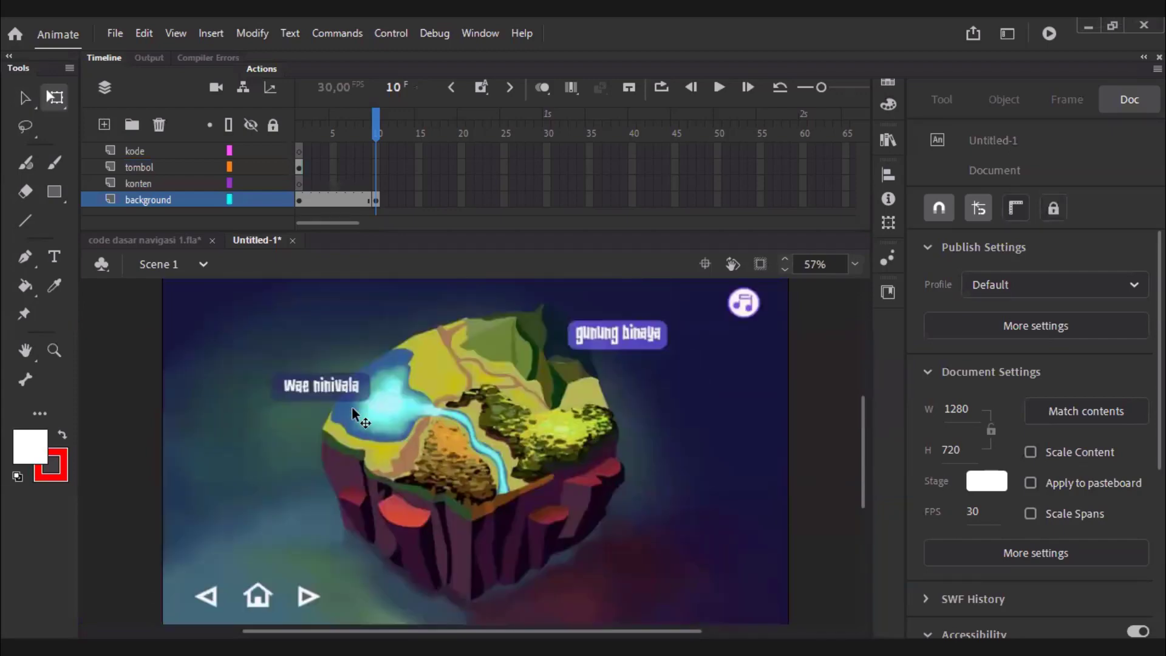
scroll(541, 382, "down", 3)
scroll(557, 393, "up", 3)
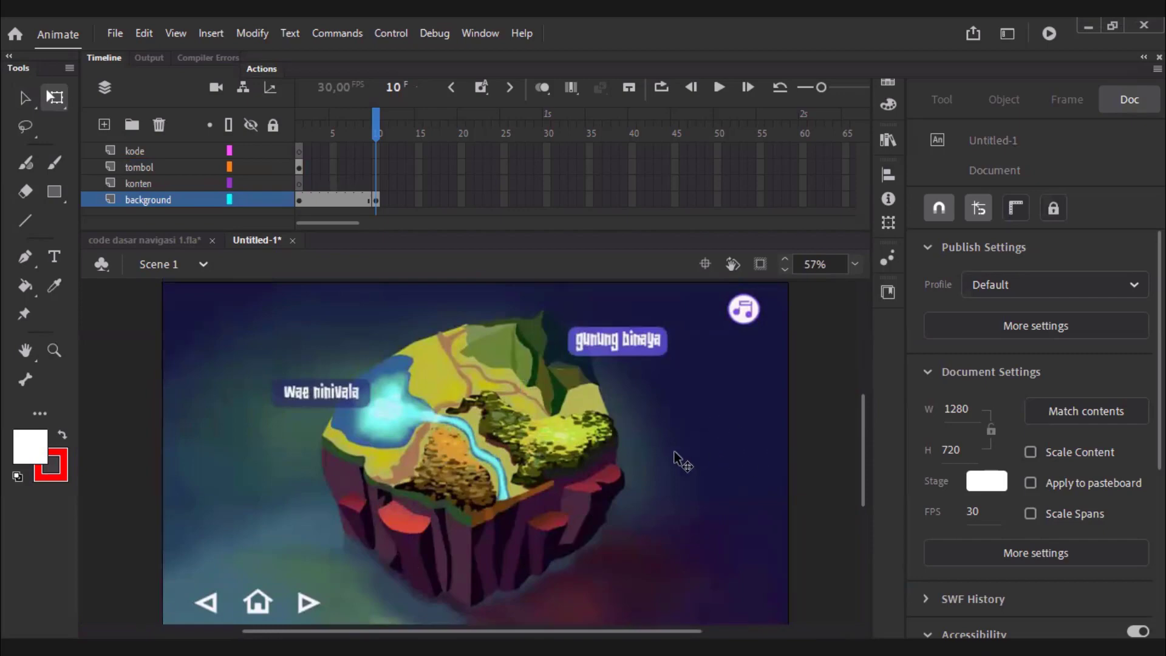
scroll(738, 429, "down", 3)
scroll(737, 429, "up", 3)
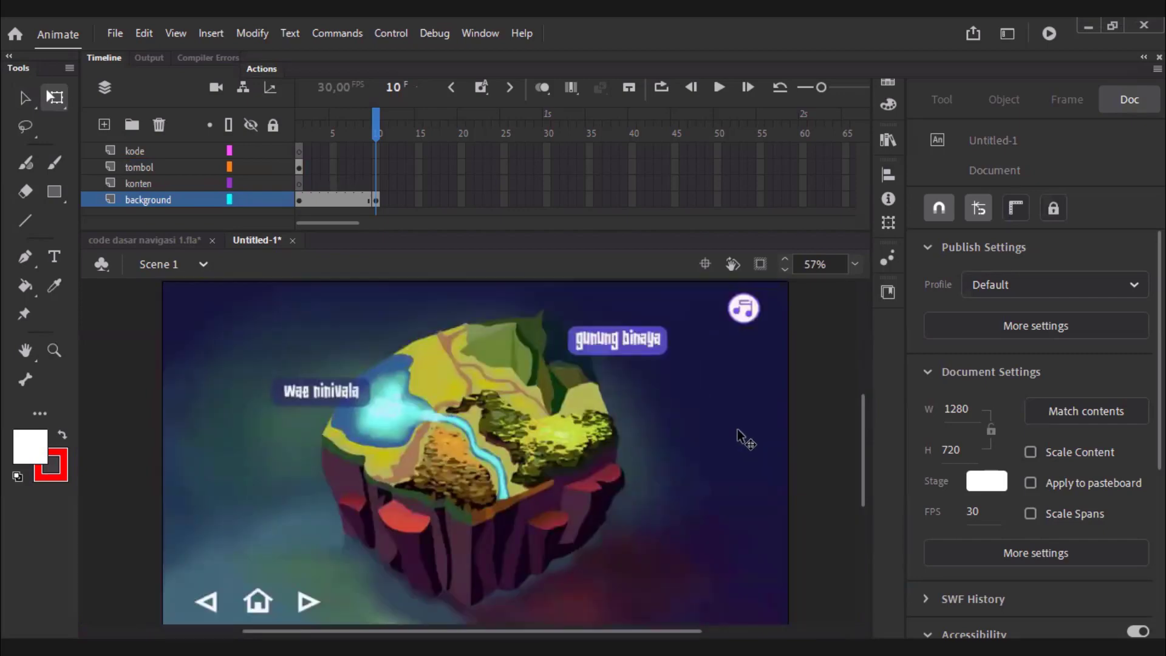
scroll(738, 429, "down", 3)
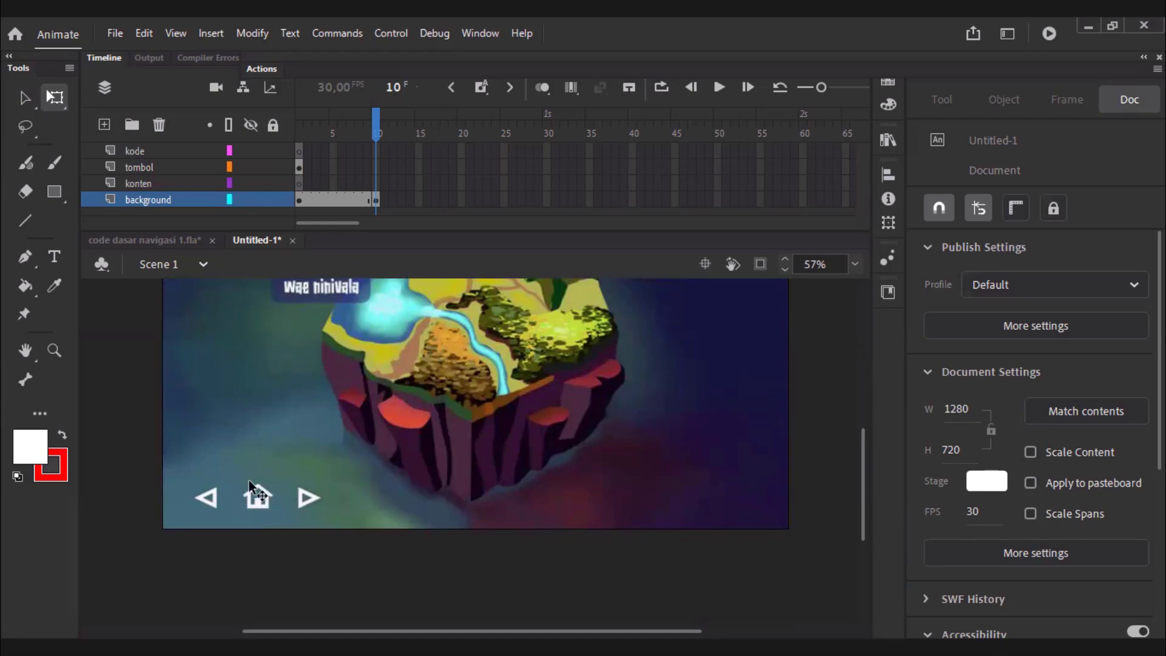
scroll(286, 482, "up", 3)
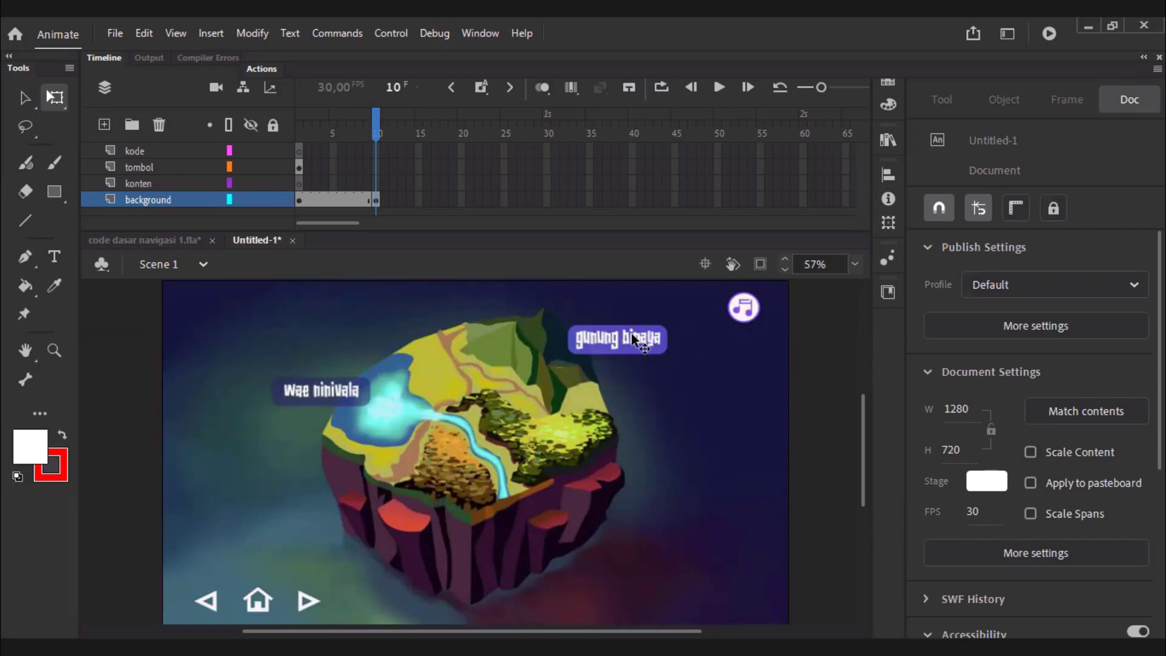
scroll(270, 516, "down", 3)
scroll(303, 478, "up", 3)
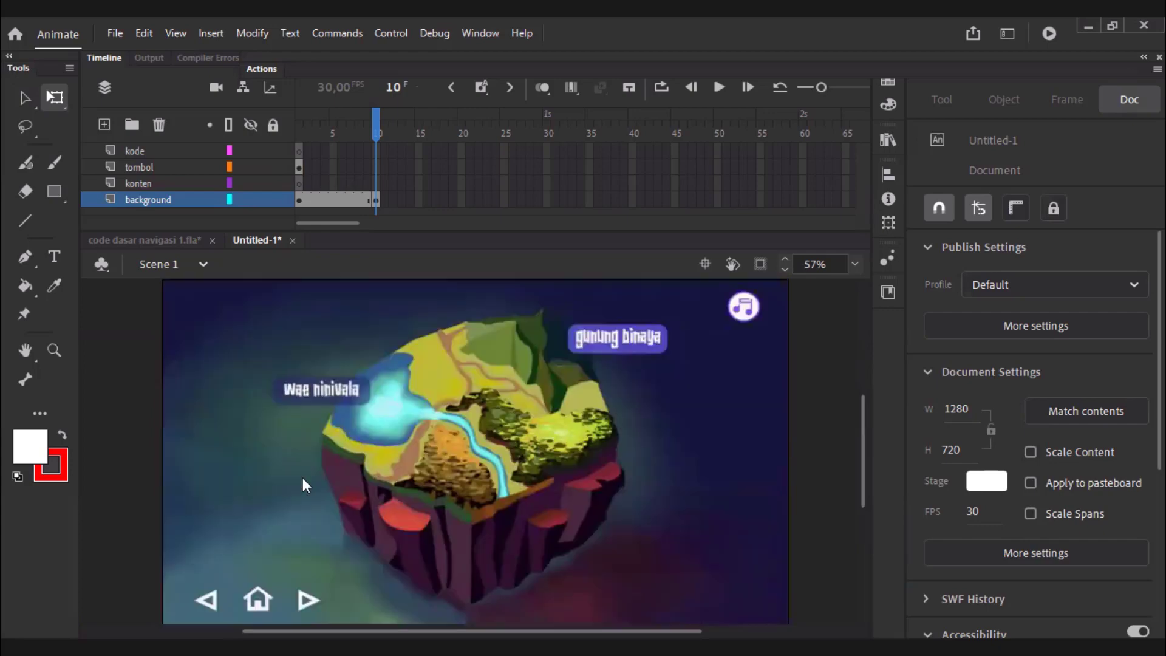
Insert a blank keyframe at frame 10 of the tombol layer for the map page's own buttons.
left_click(376, 169)
right_click(377, 170)
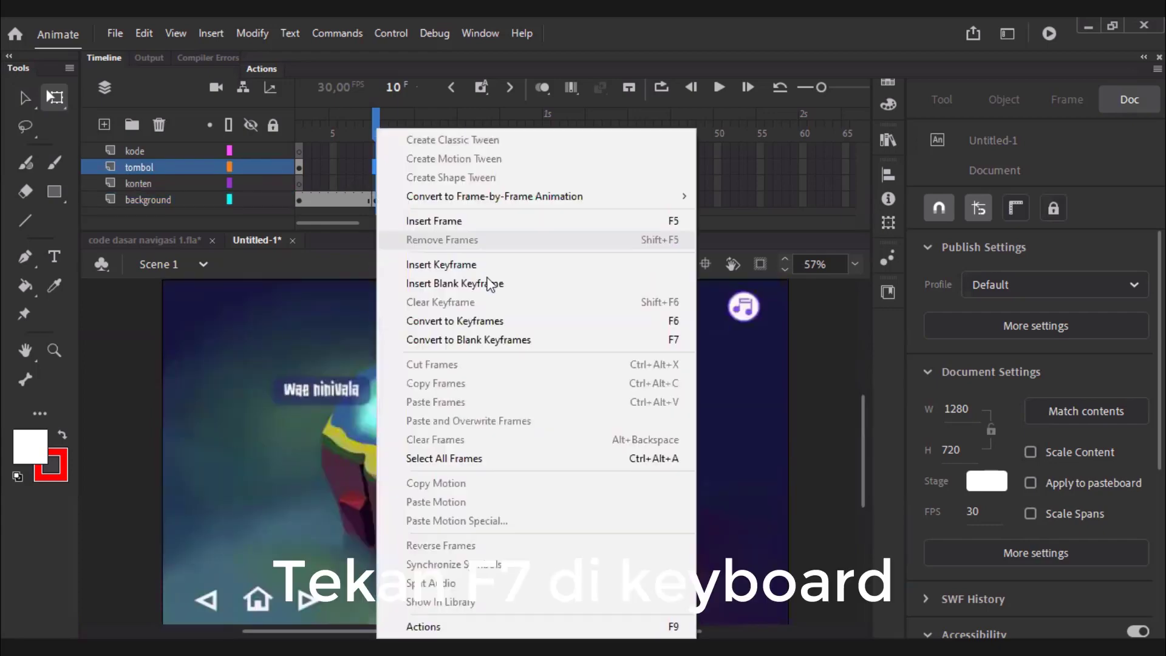
left_click(497, 284)
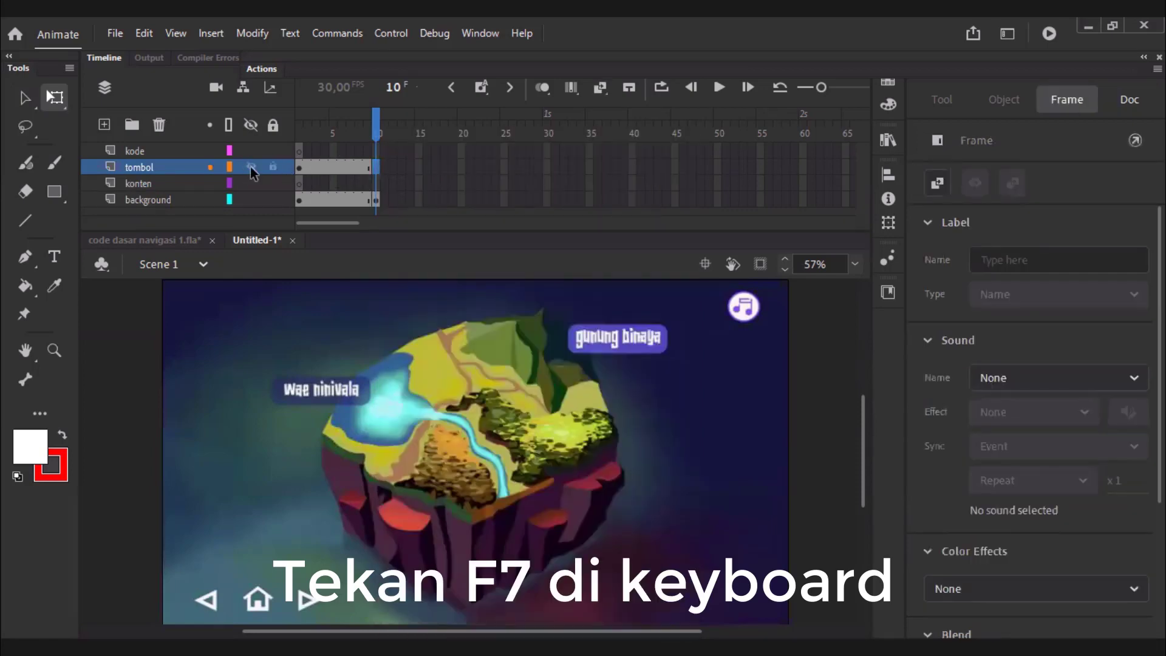
scroll(348, 492, "down", 3)
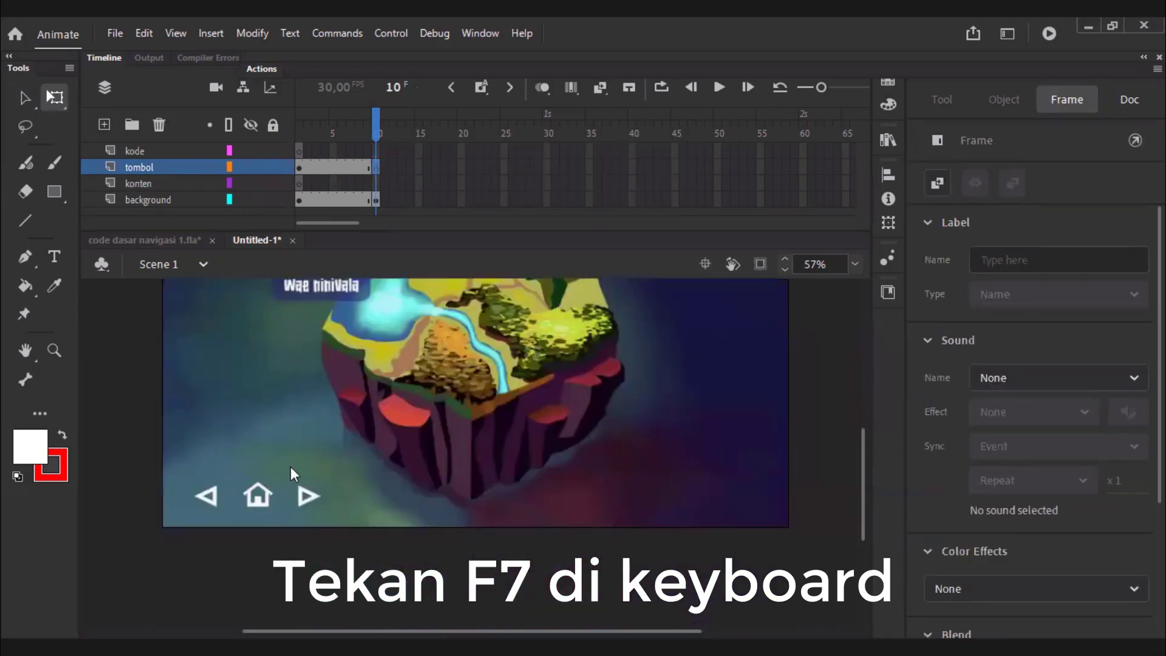
scroll(290, 474, "up", 3)
scroll(339, 472, "down", 6)
scroll(198, 398, "up", 6)
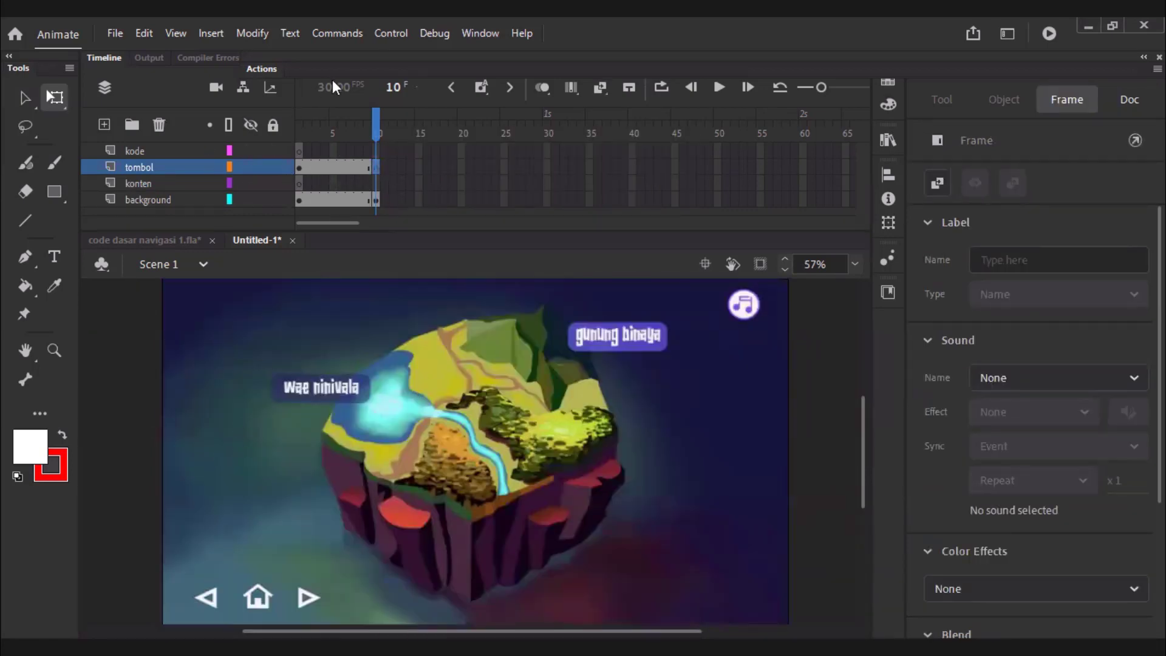
Switch to code dasar navigasi 1.fla and review how its tombol and konten layers are arranged across the page keyframes.
left_click(300, 131)
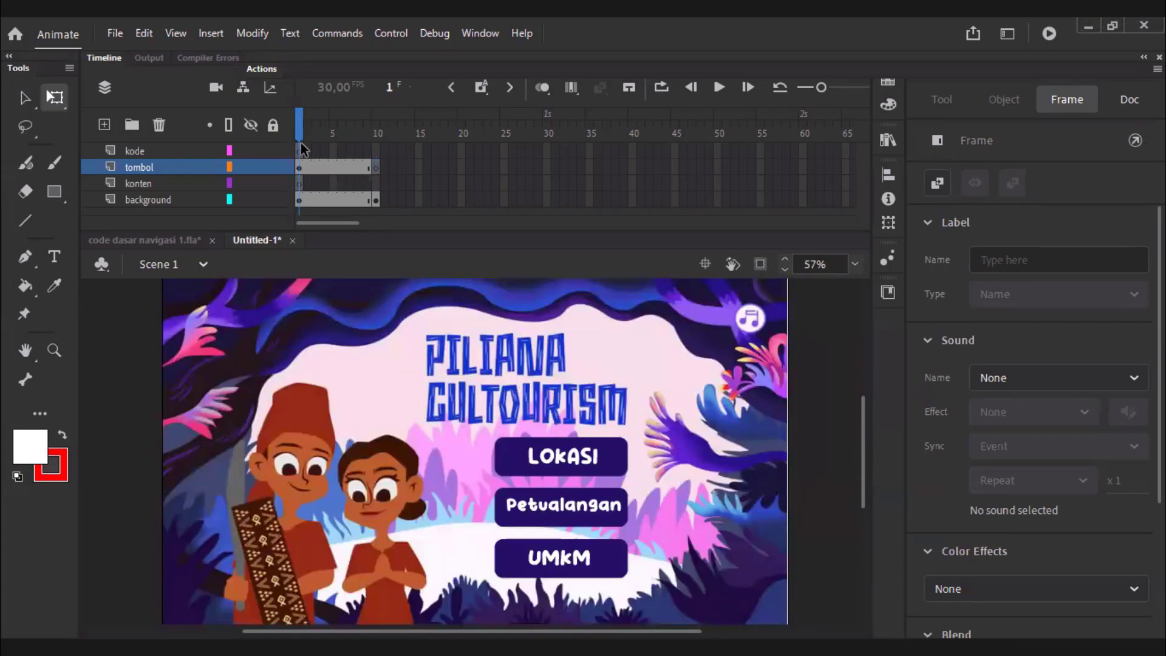
left_click(177, 242)
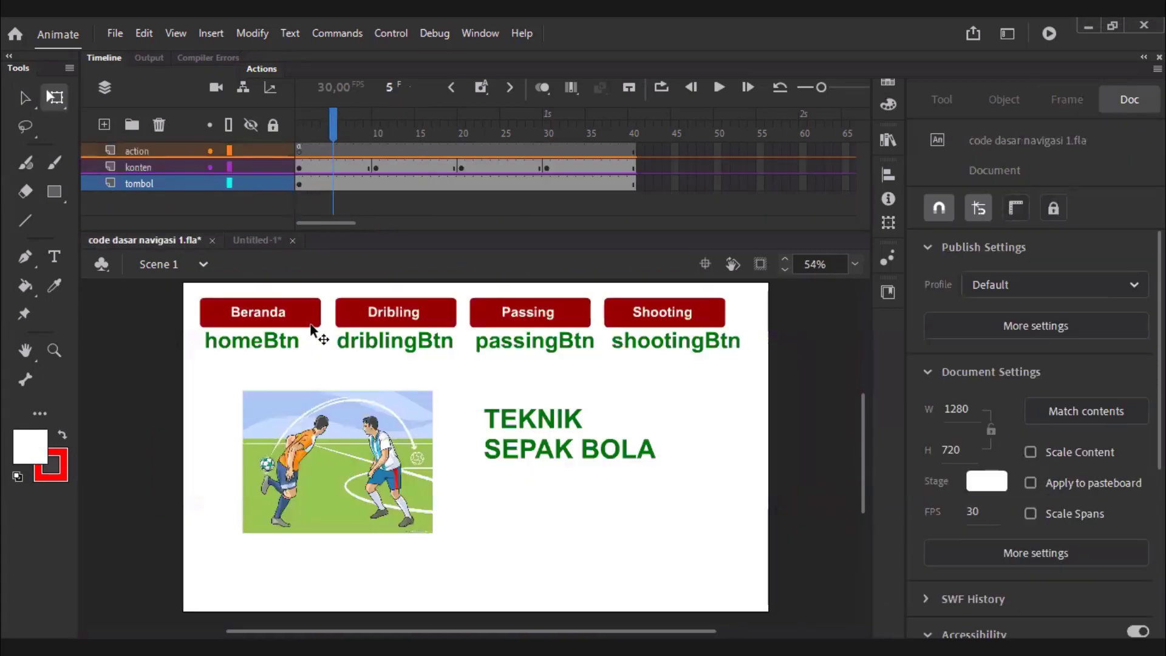
left_click(377, 130)
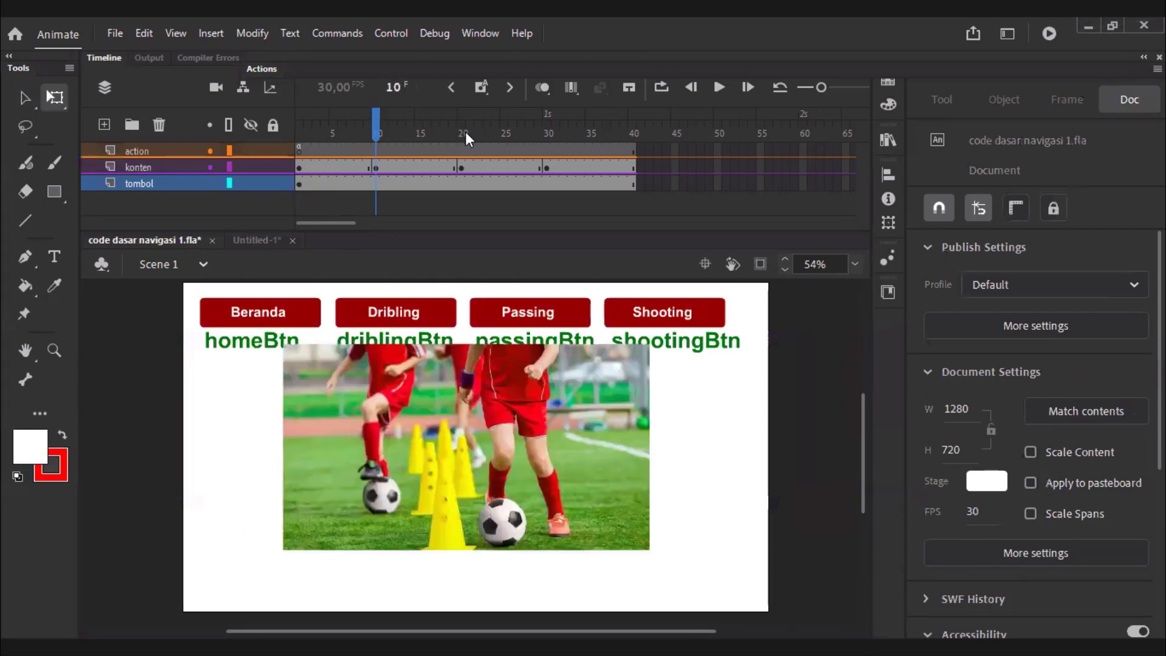
left_click(465, 131)
left_click(560, 132)
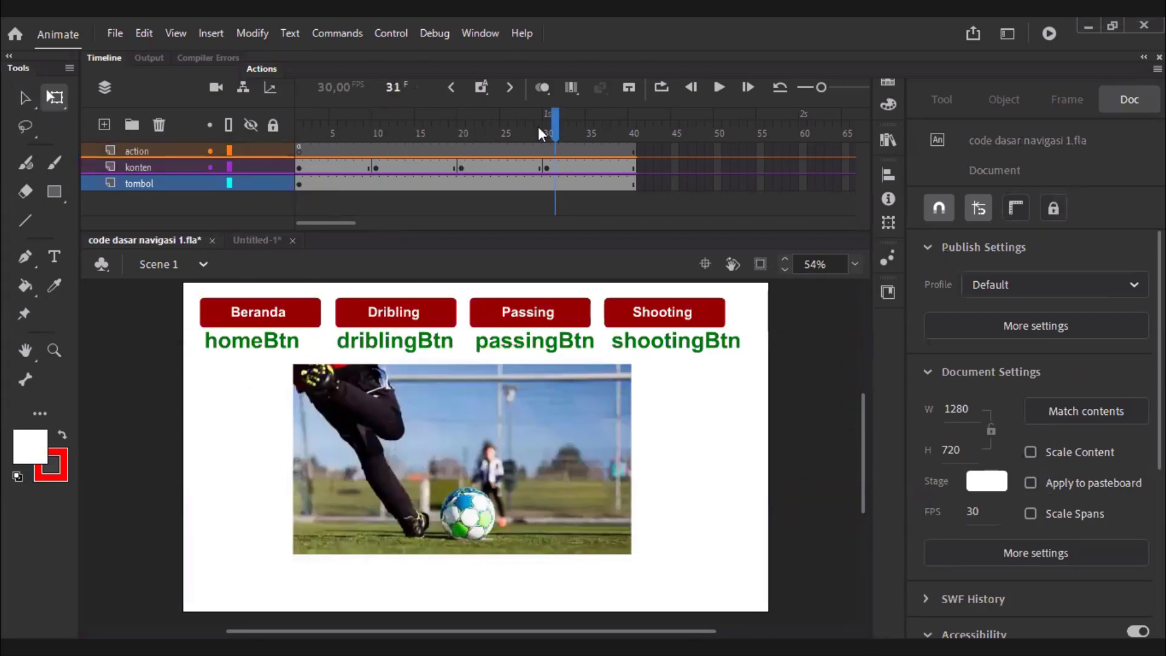
left_click(341, 121)
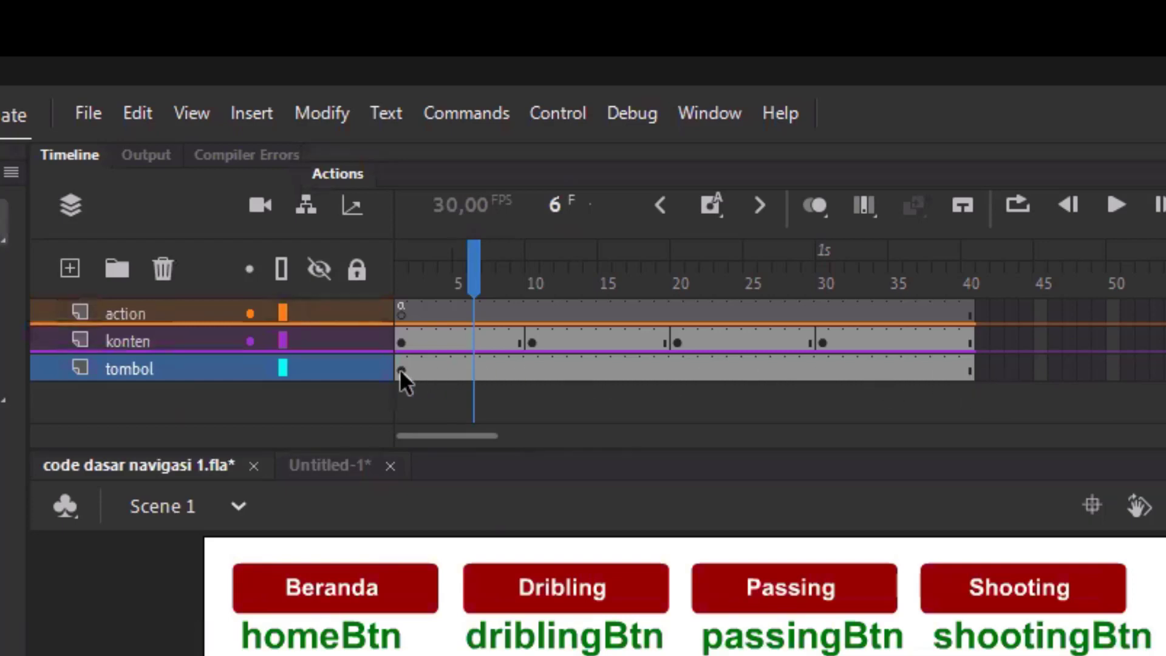
Return to Untitled-1 and compare the buttons on the frame 1 menu page with those on the frame 10 map page.
left_click(355, 469)
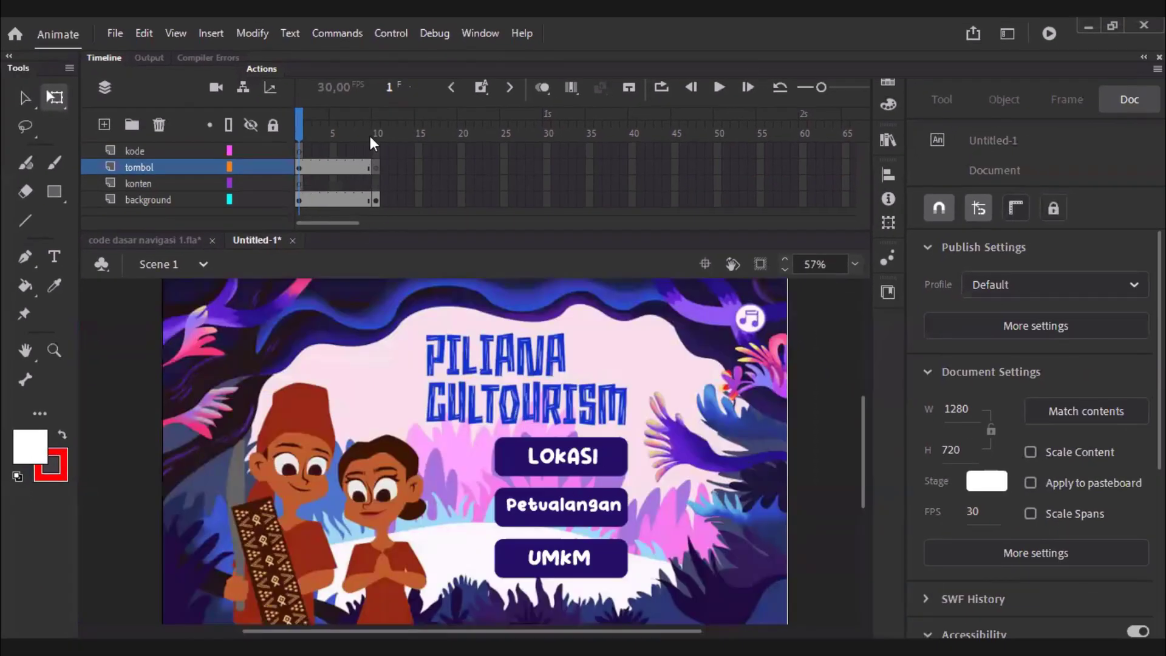
left_click(378, 134)
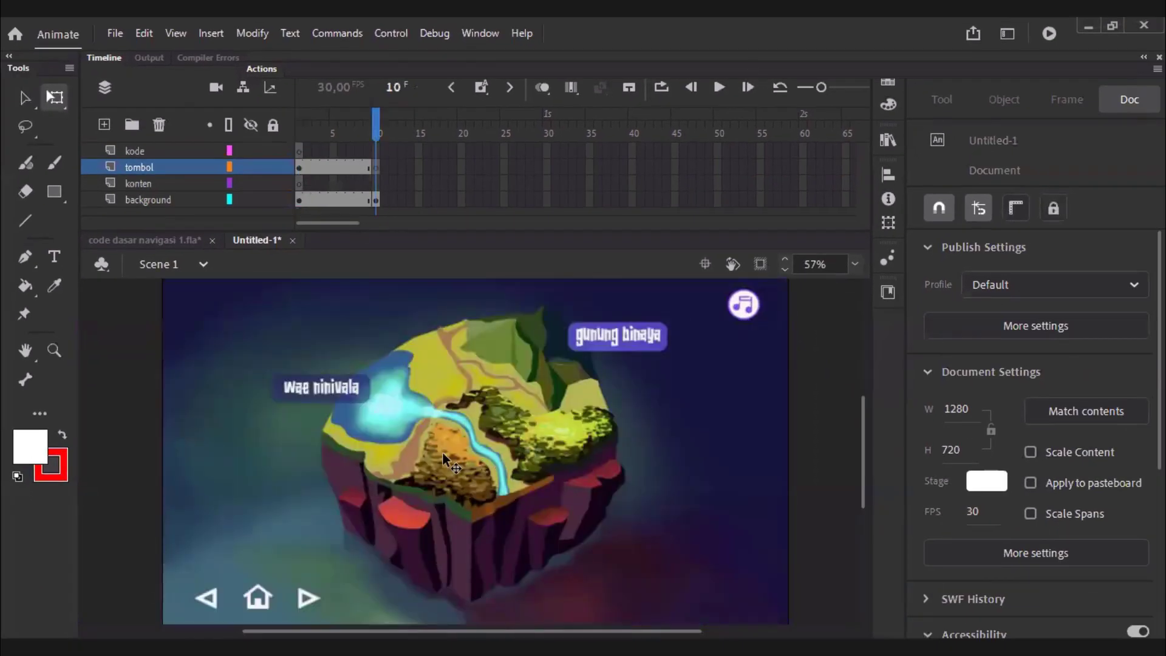
left_click(300, 132)
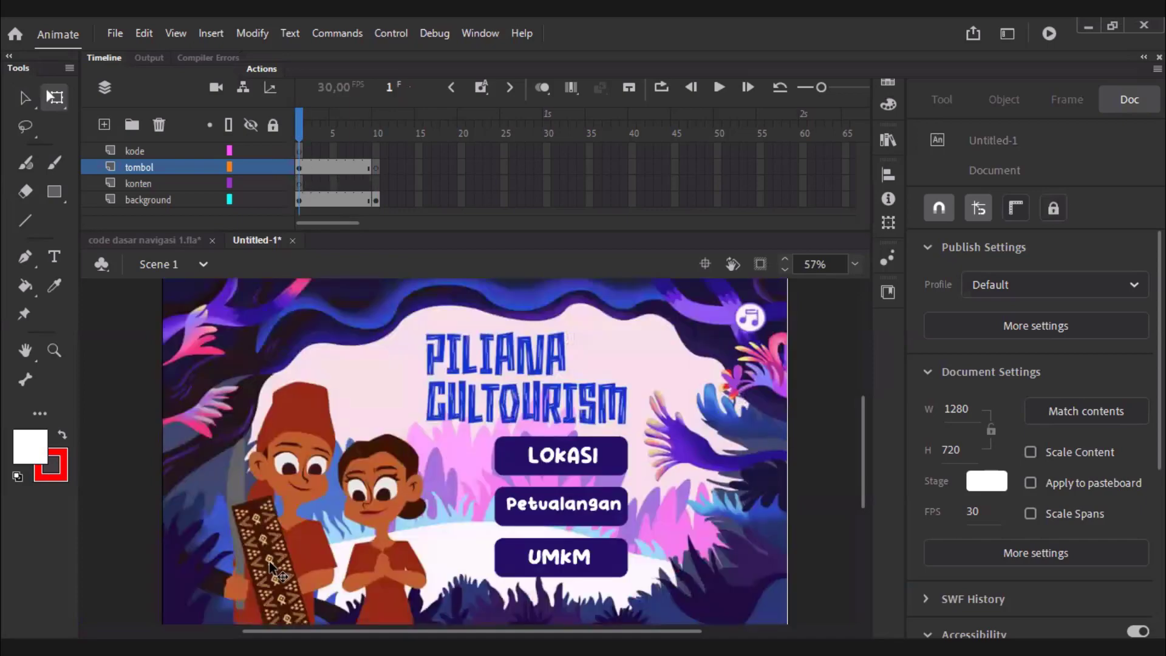
scroll(566, 408, "down", 3)
left_click(377, 132)
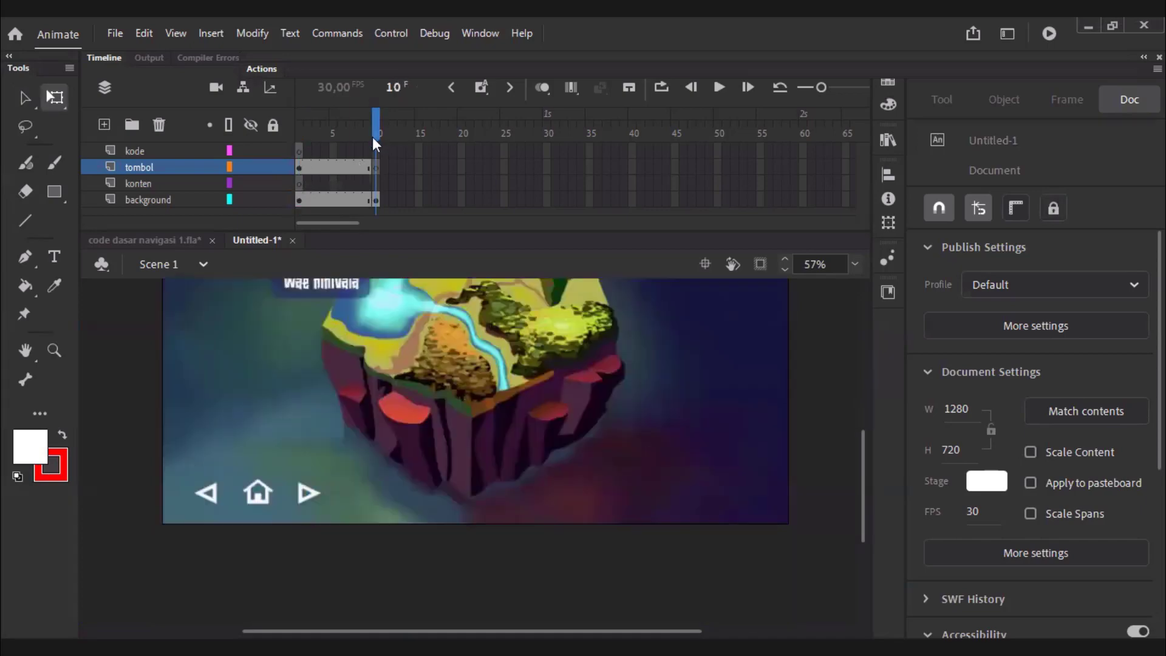
scroll(477, 440, "up", 3)
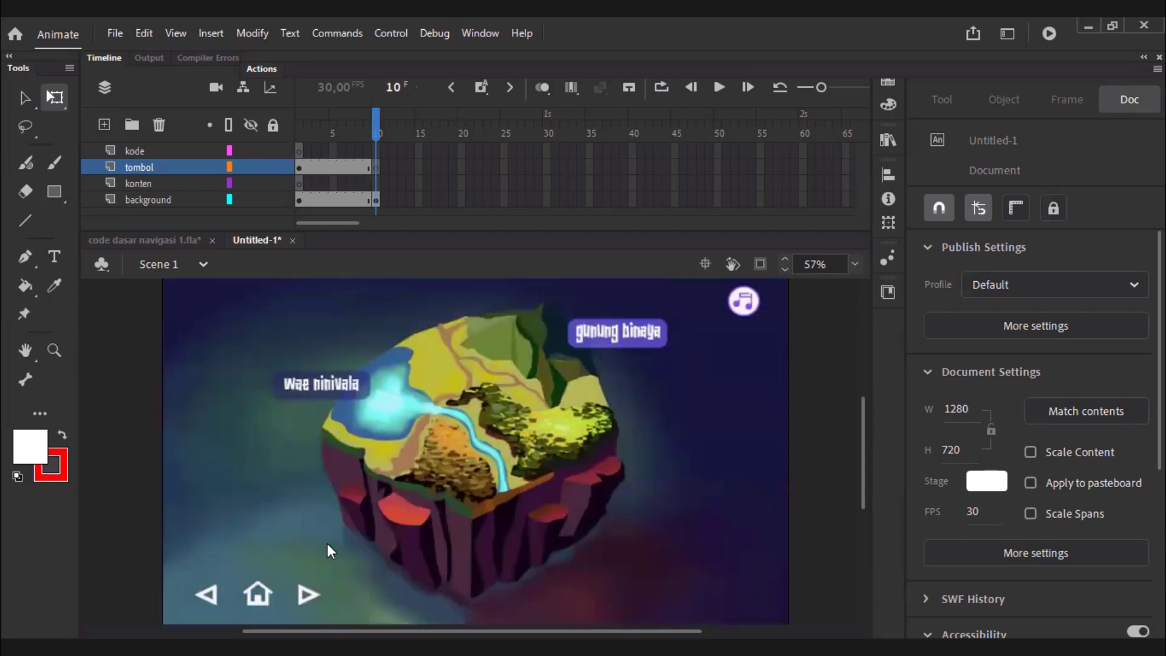
scroll(322, 541, "down", 3)
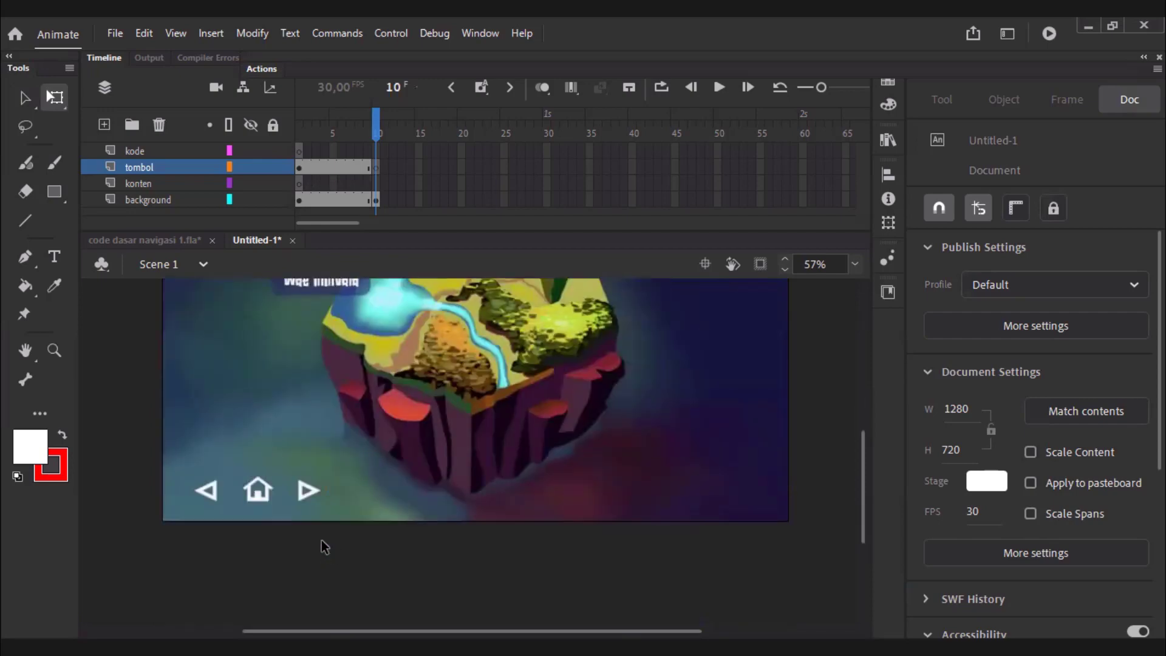
Examine the map page's music button and its Wae Ninivala and Gunung Binaya place labels up close.
scroll(275, 484, "up", 3)
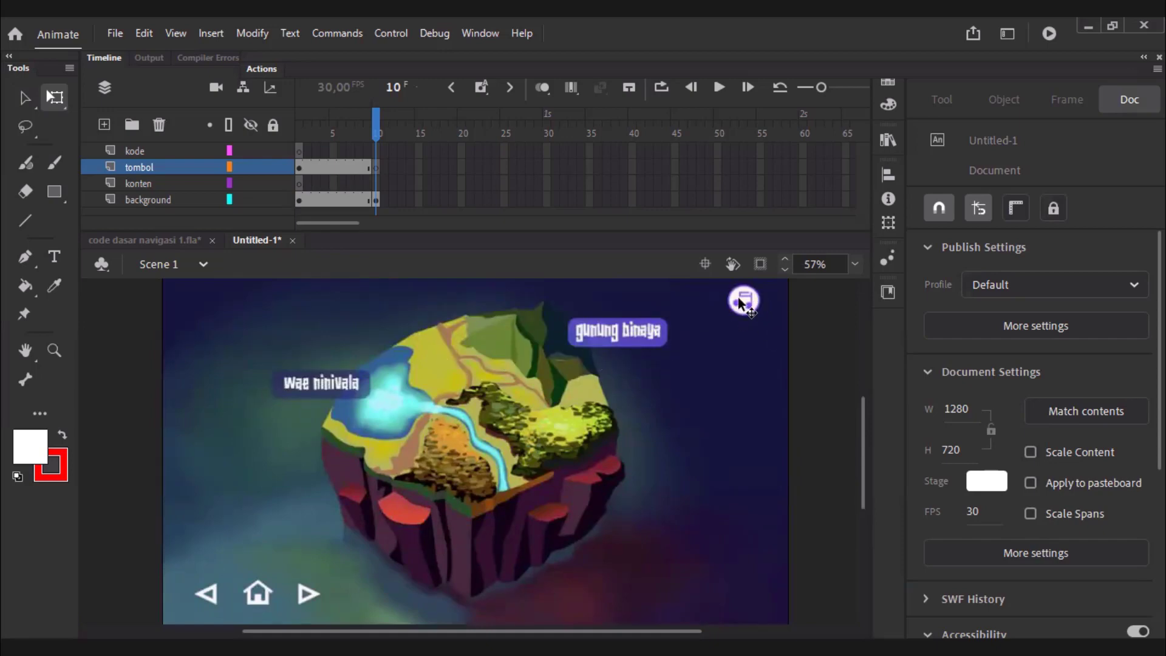
scroll(383, 480, "up", 3)
scroll(385, 480, "up", 3)
scroll(265, 457, "down", 3)
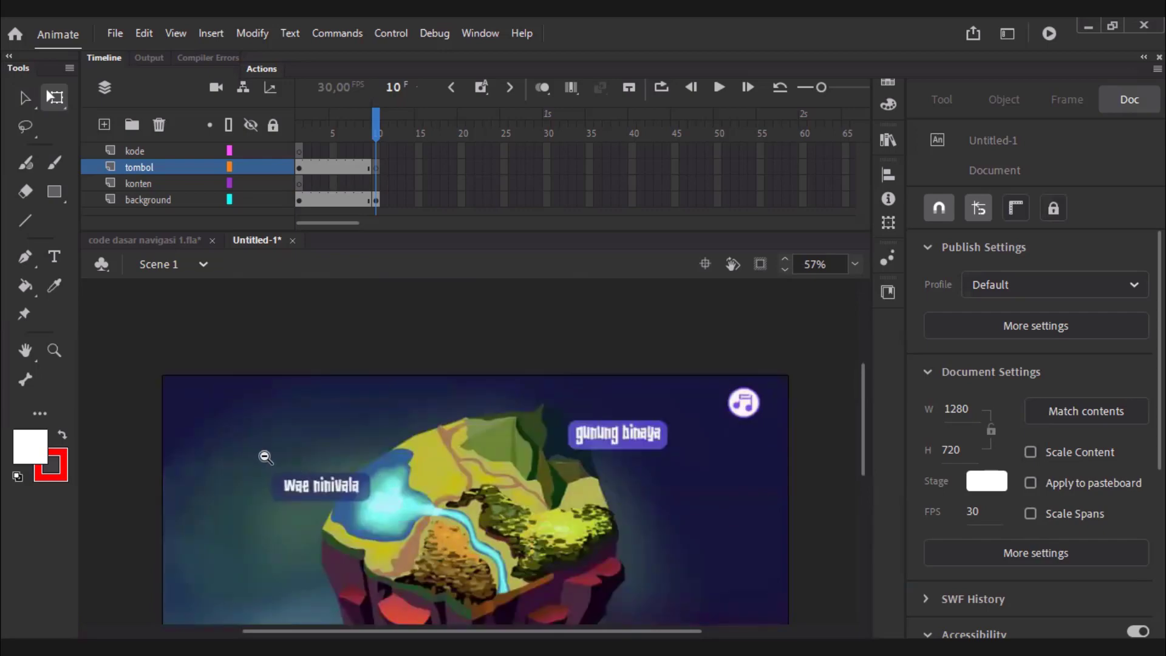
key("z")
left_click_drag(233, 442, 419, 524)
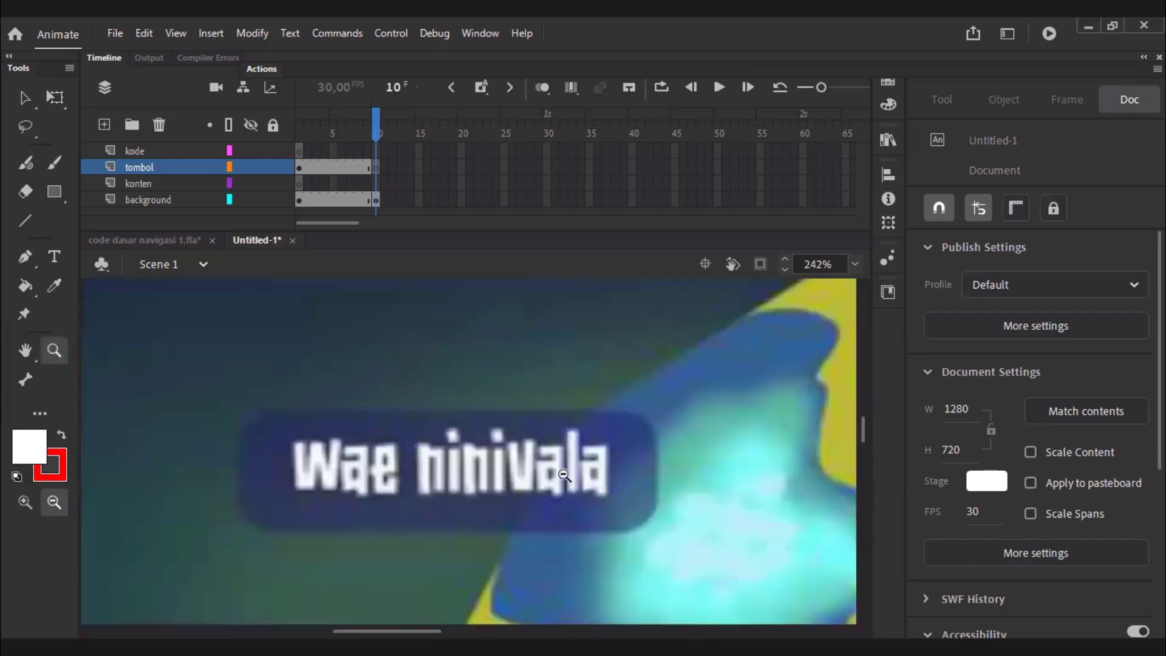
left_click(789, 454)
left_click(714, 432)
left_click_drag(495, 368, 642, 483)
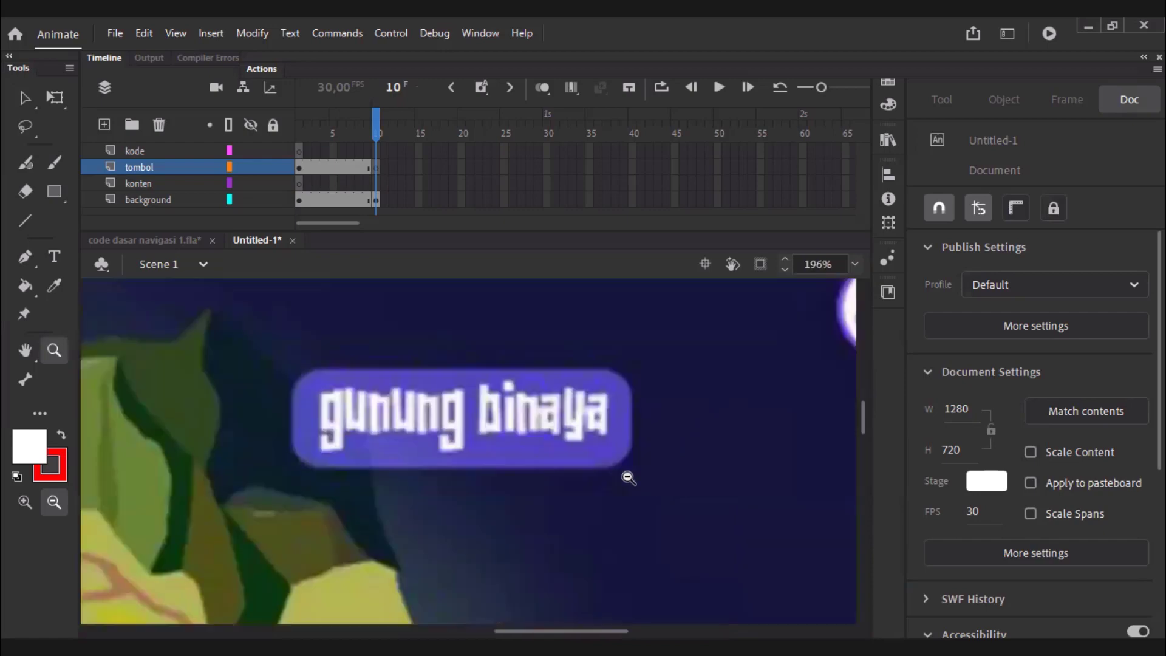
left_click(286, 498)
left_click(239, 496)
left_click_drag(309, 452, 477, 521)
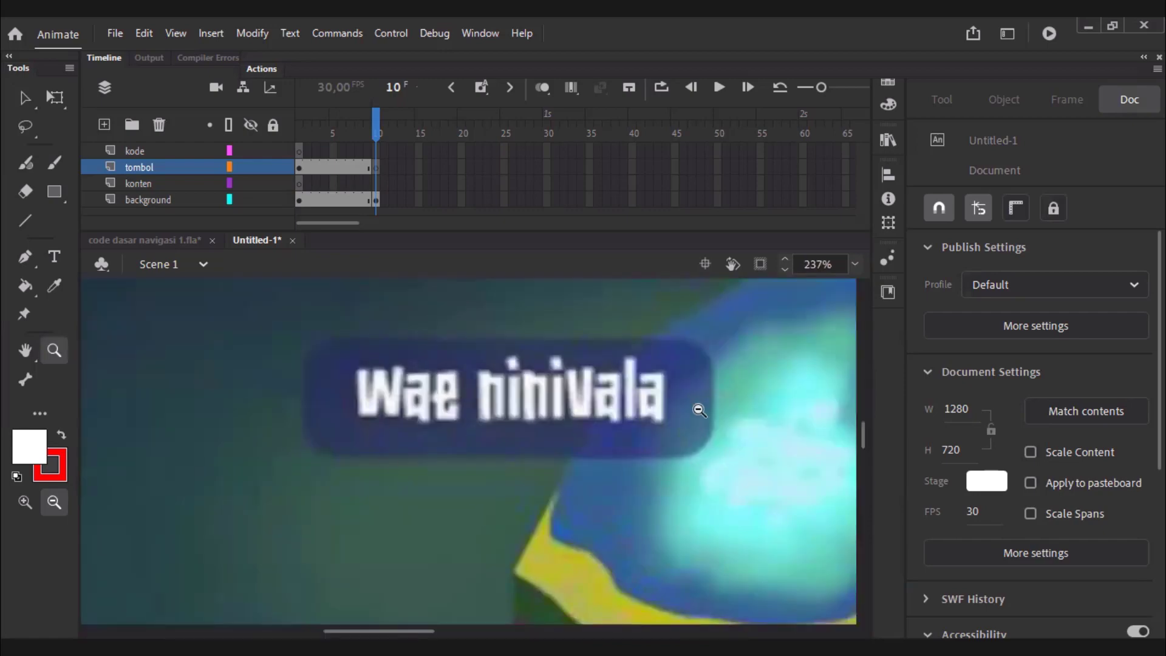
Copy the LOKASI button from the frame 1 menu page and paste it into frame 10 of the tombol layer.
left_click(304, 129)
left_click(530, 446)
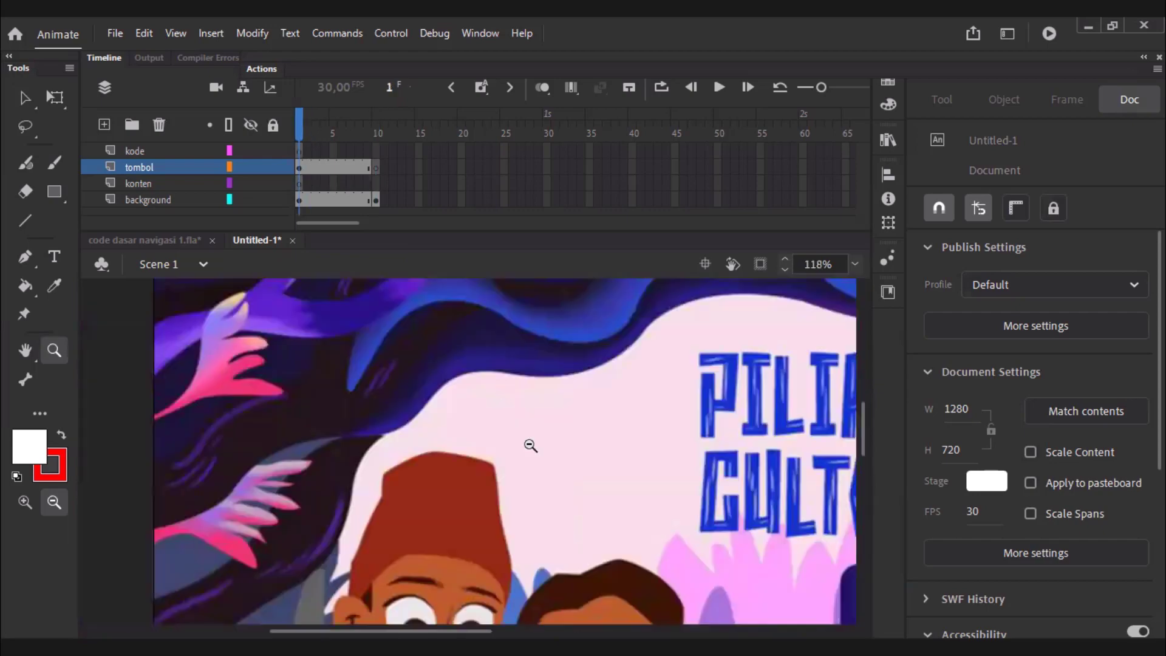
left_click(531, 446)
left_click(24, 99)
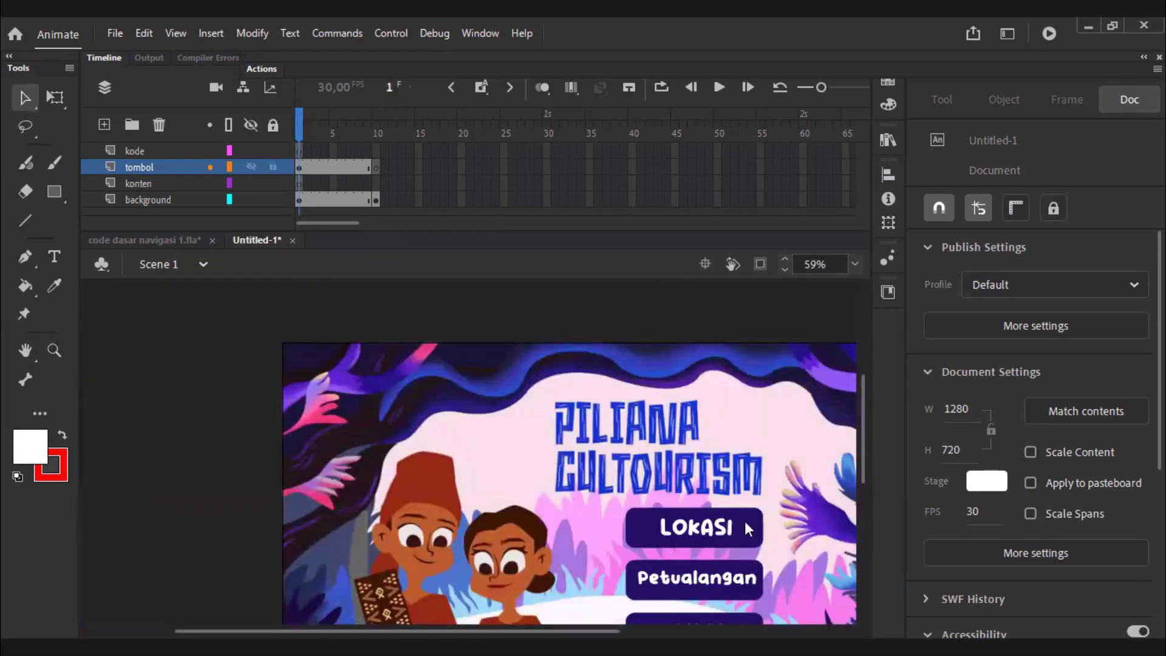
left_click(745, 521)
right_click(745, 522)
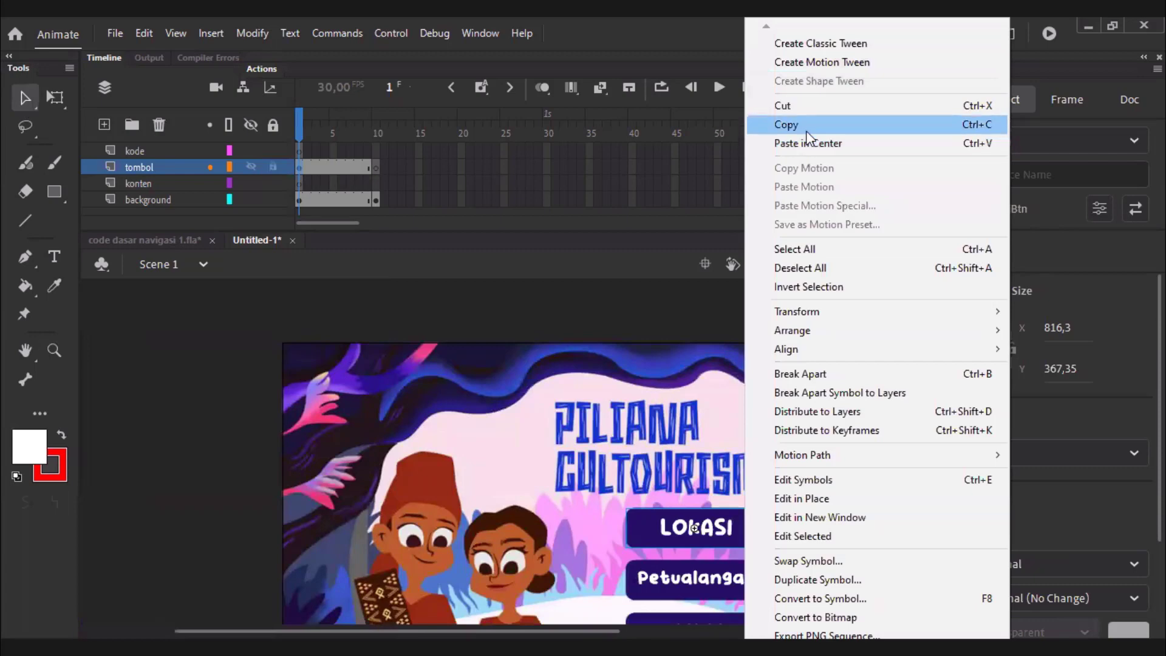
left_click(808, 125)
left_click(377, 167)
left_click(190, 450)
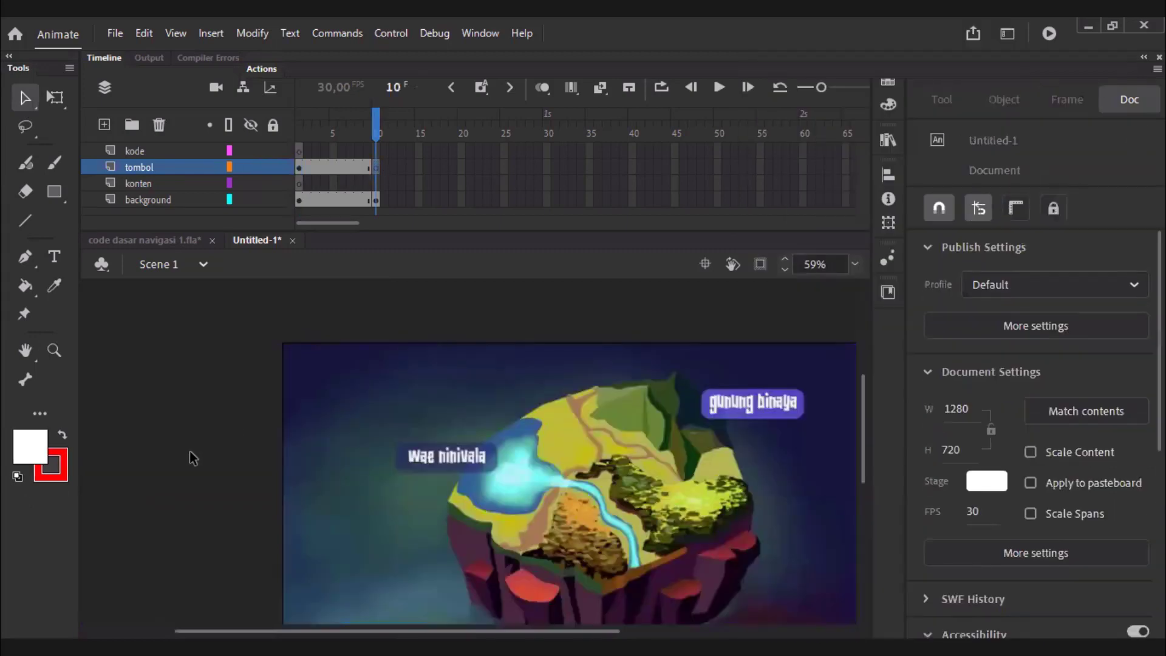
right_click(189, 451)
left_click(290, 261)
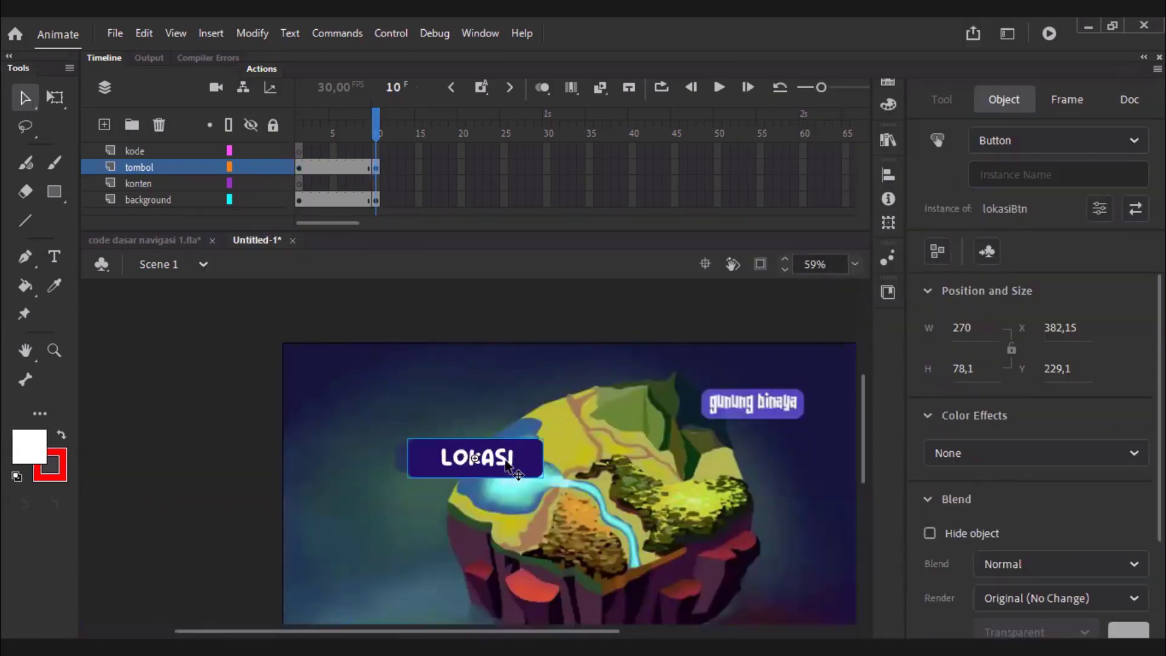
Shrink the pasted LOKASI button to about 222 by 64 and place it just below the Wae Ninivala label.
left_click_drag(383, 430, 509, 524)
left_click_drag(449, 424, 468, 399)
key("q")
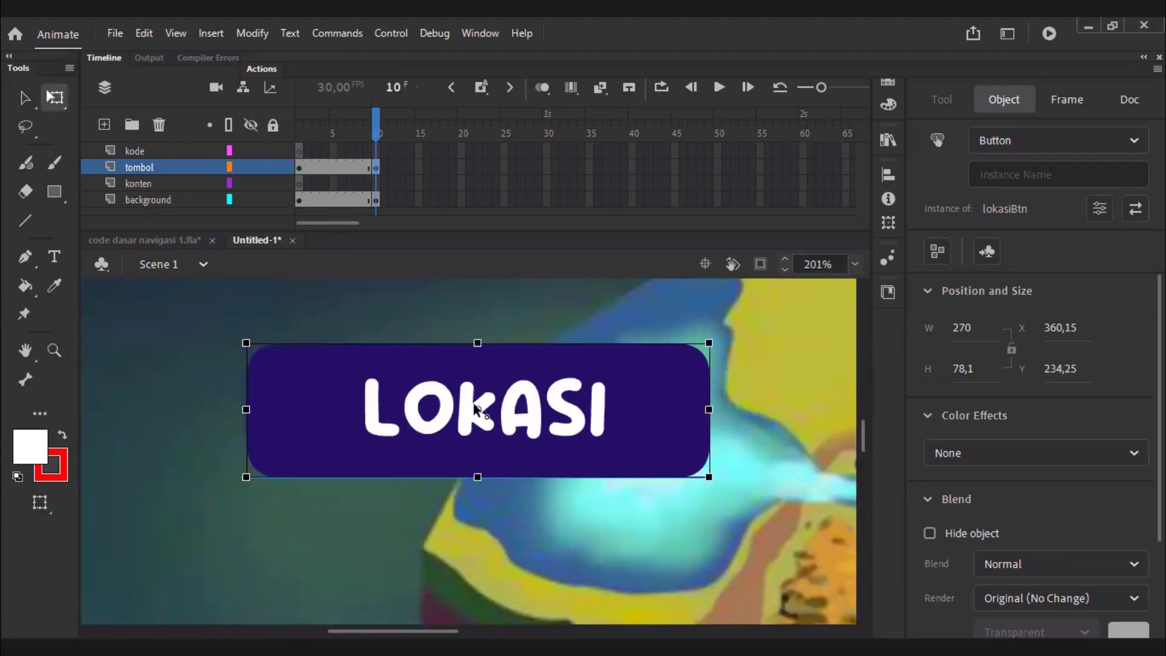
left_click_drag(708, 476, 583, 463)
key("v")
key("q")
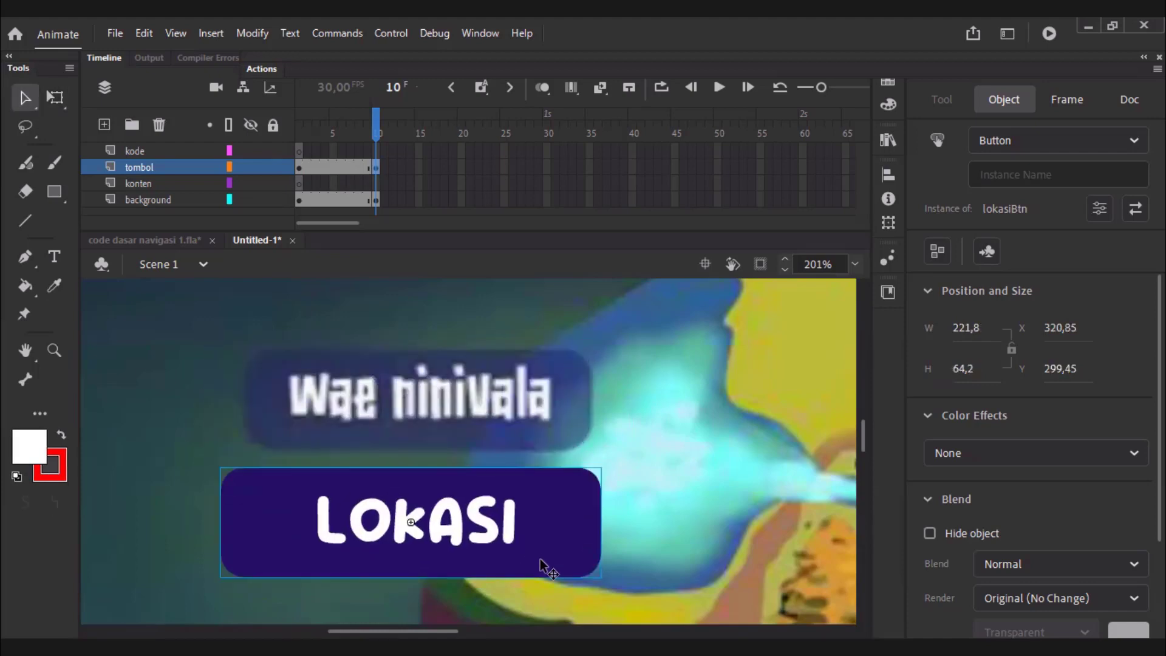
mouse_move(508, 540)
left_mouse_down()
mouse_move(525, 539)
mouse_move(515, 538)
left_mouse_up()
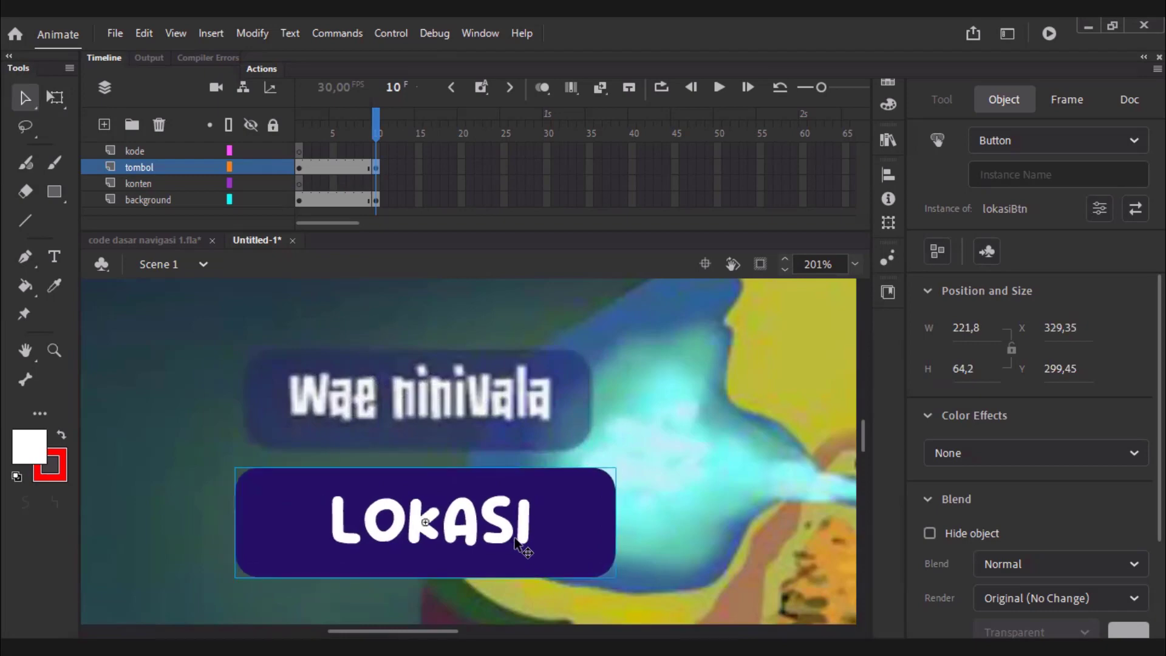
Duplicate the frame 10 LOKASI button's symbol under the name waeninivalaBtn.
right_click(516, 540)
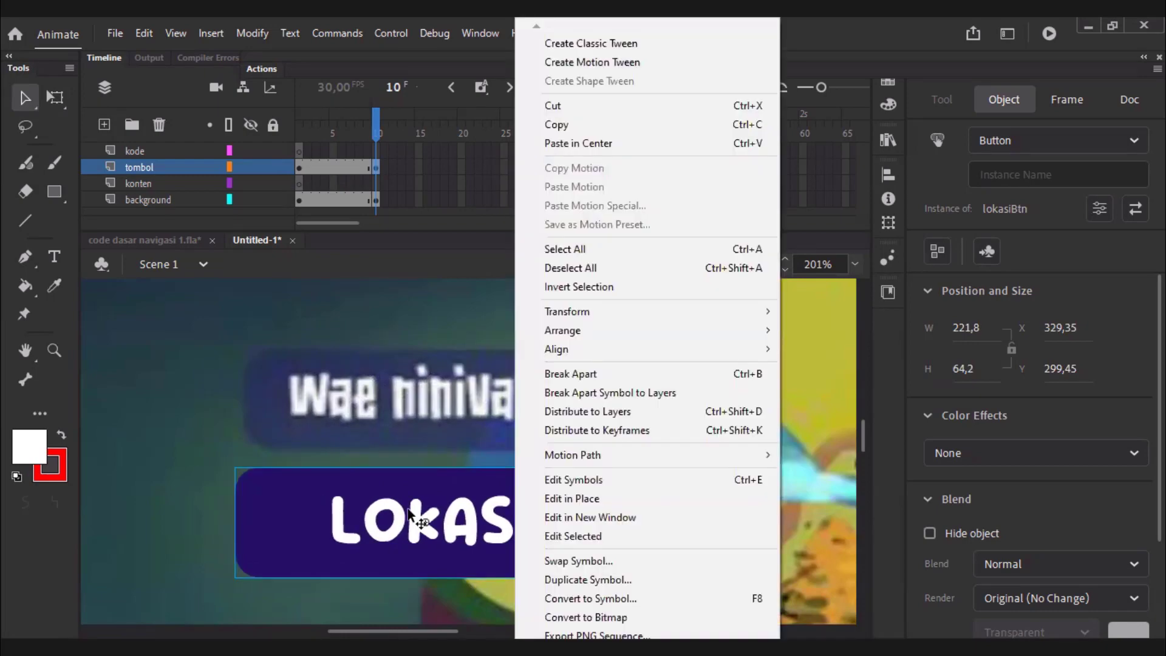
left_click(410, 517)
right_click(533, 533)
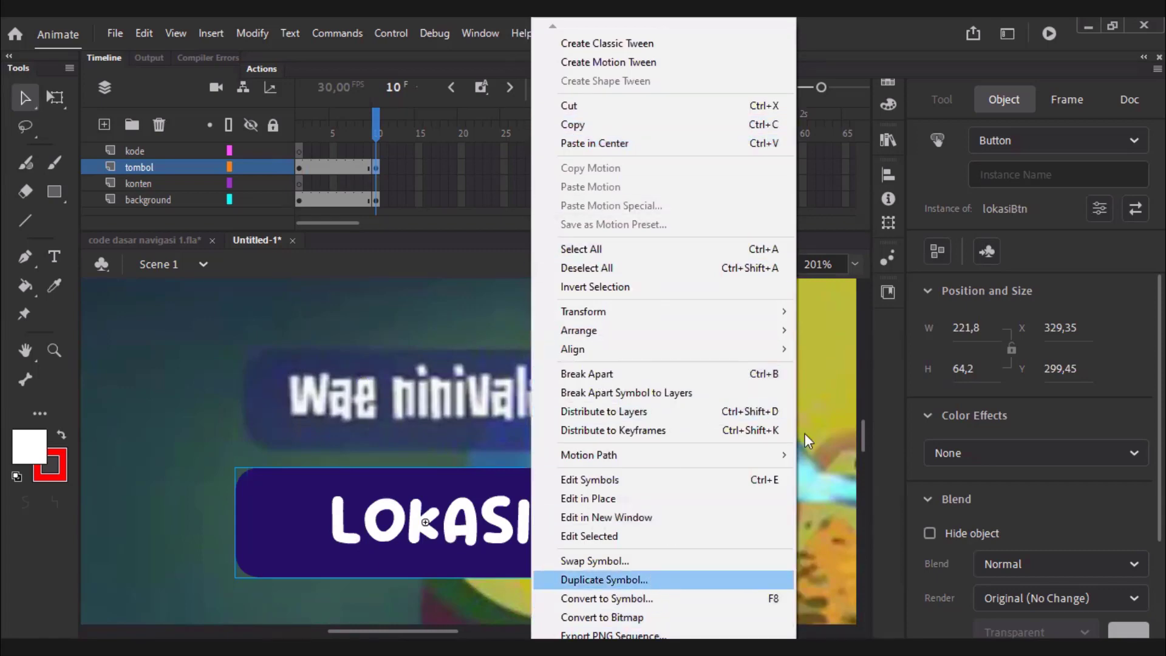
key("Return")
type("wa")
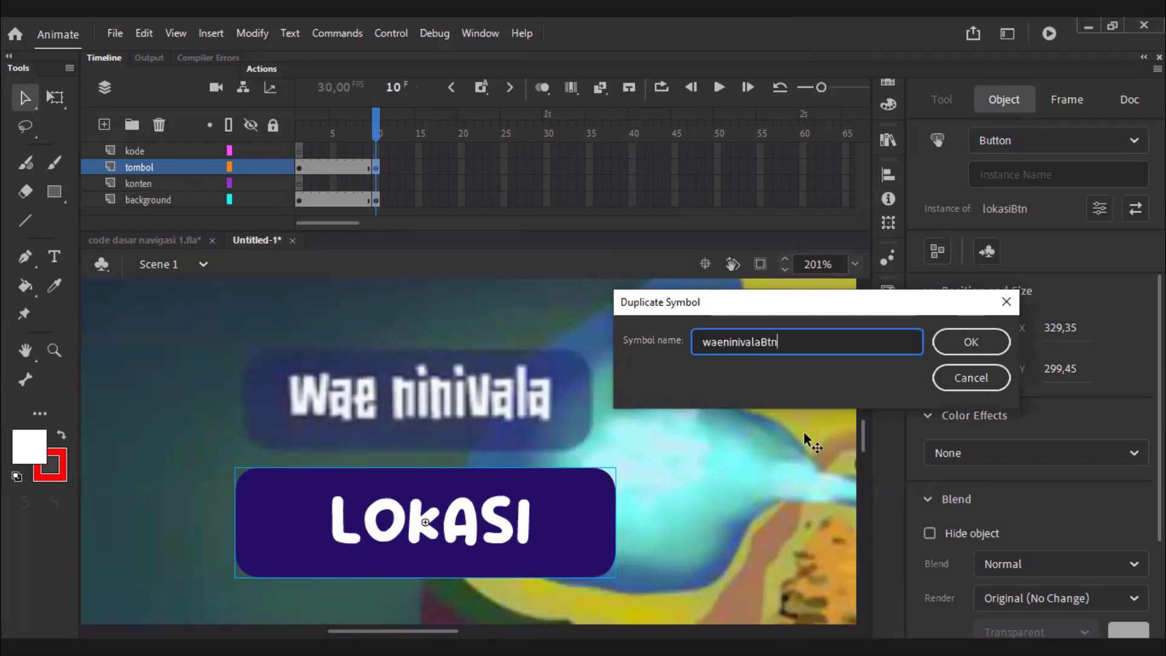
type("eninivalaBtn")
key("Return")
Edit the waeninivalaBtn symbol and replace its Up-state text with "Wae Ninivala".
double_click(555, 515)
left_click(468, 532)
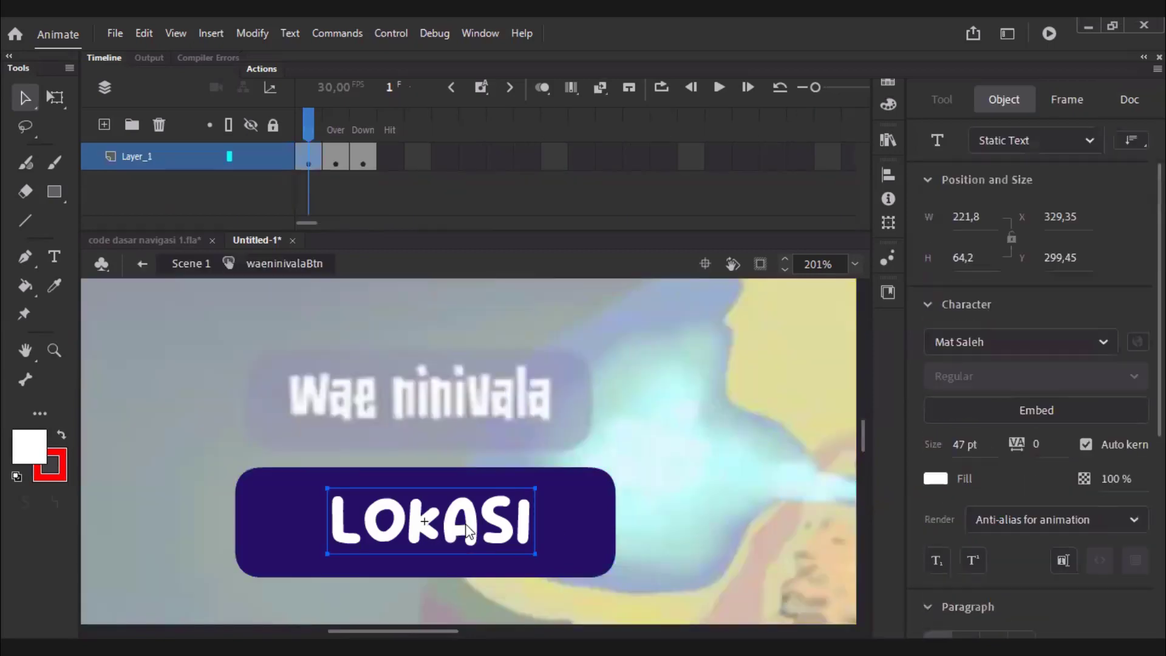
double_click(467, 531)
type("wa")
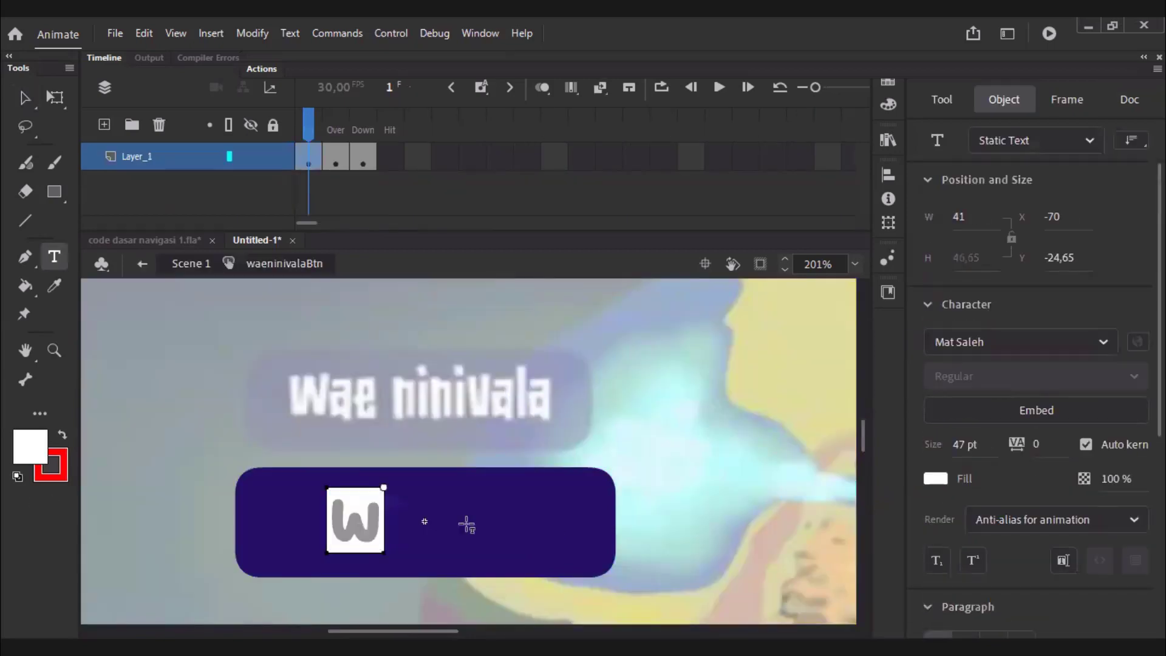
type("e Ninivala")
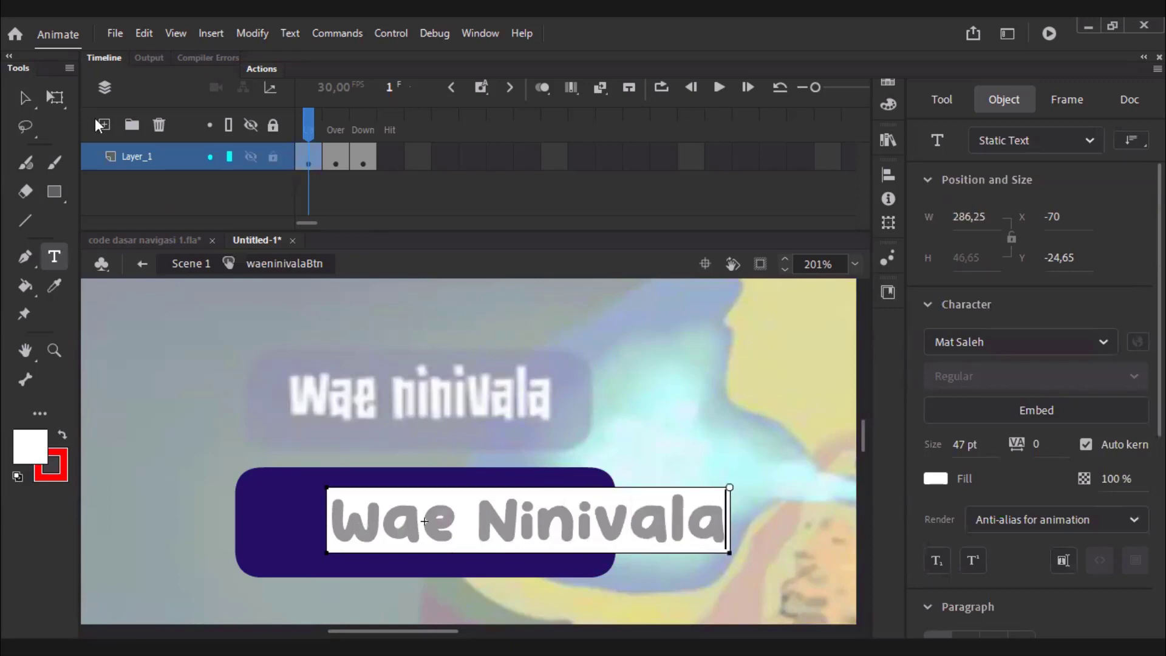
Reduce the Up-state text to 34 pt and centre it on the button shape.
left_click(25, 98)
left_click_drag(562, 535, 470, 525)
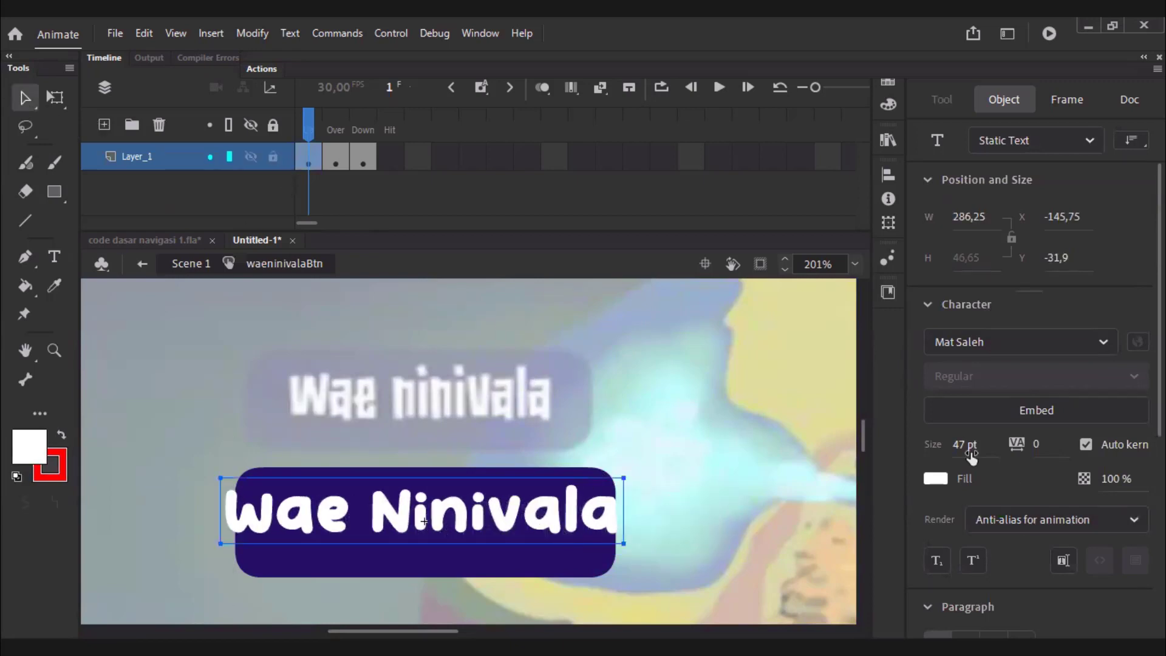
left_click_drag(968, 445, 965, 448)
left_click_drag(451, 522, 506, 540)
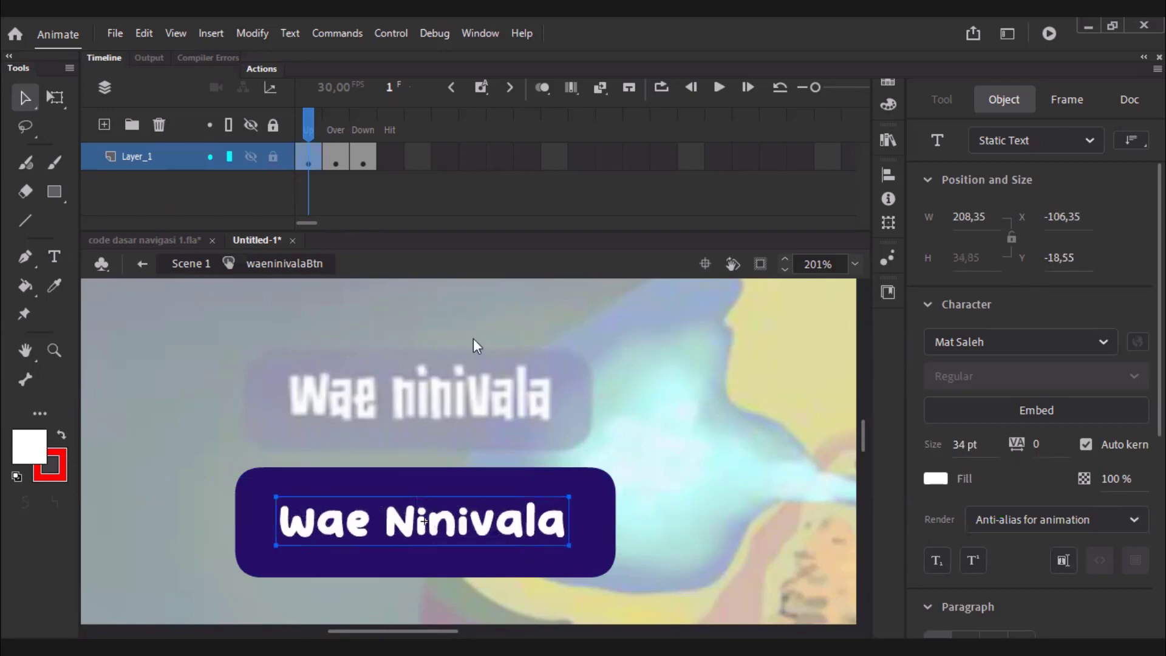
Replace the LOKASI text in the Over state with the Wae Ninivala text, pasted in the same position.
left_click(336, 156)
left_click(446, 424)
left_click(528, 516)
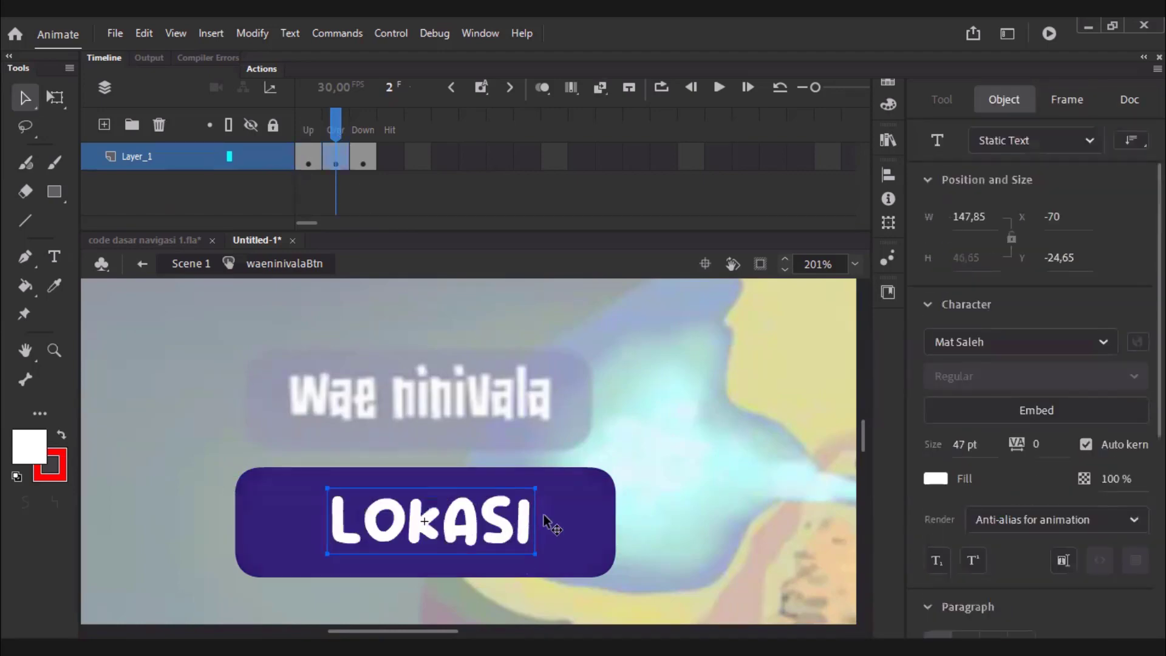
key("Delete")
key("ctrl+shift+v")
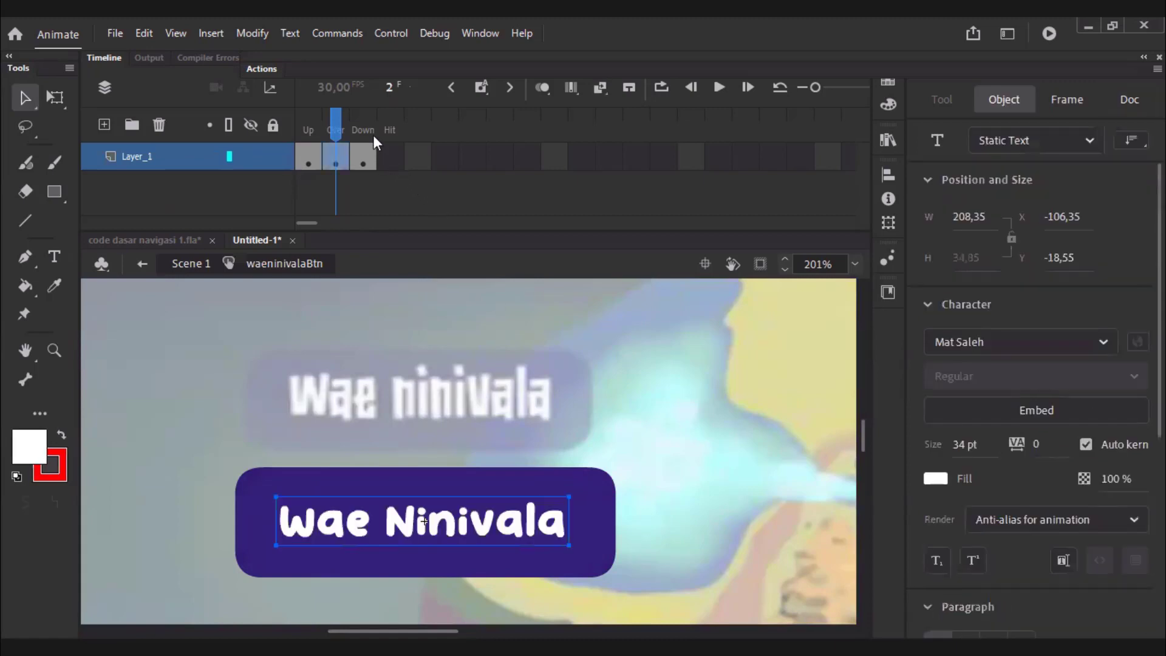
Replace the LOKASI text in the Down state with the Wae Ninivala text, pasted in the same position.
left_click(363, 156)
left_click(521, 559)
left_click(516, 529)
key("Delete")
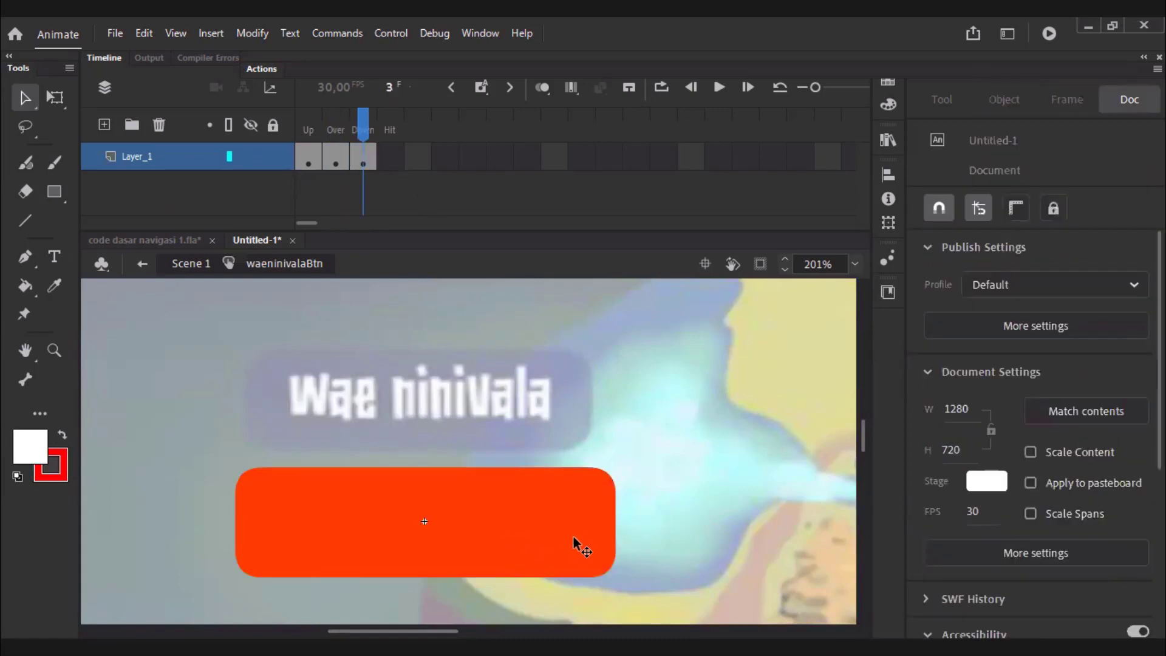
key("ctrl+shift+v")
left_click(750, 526)
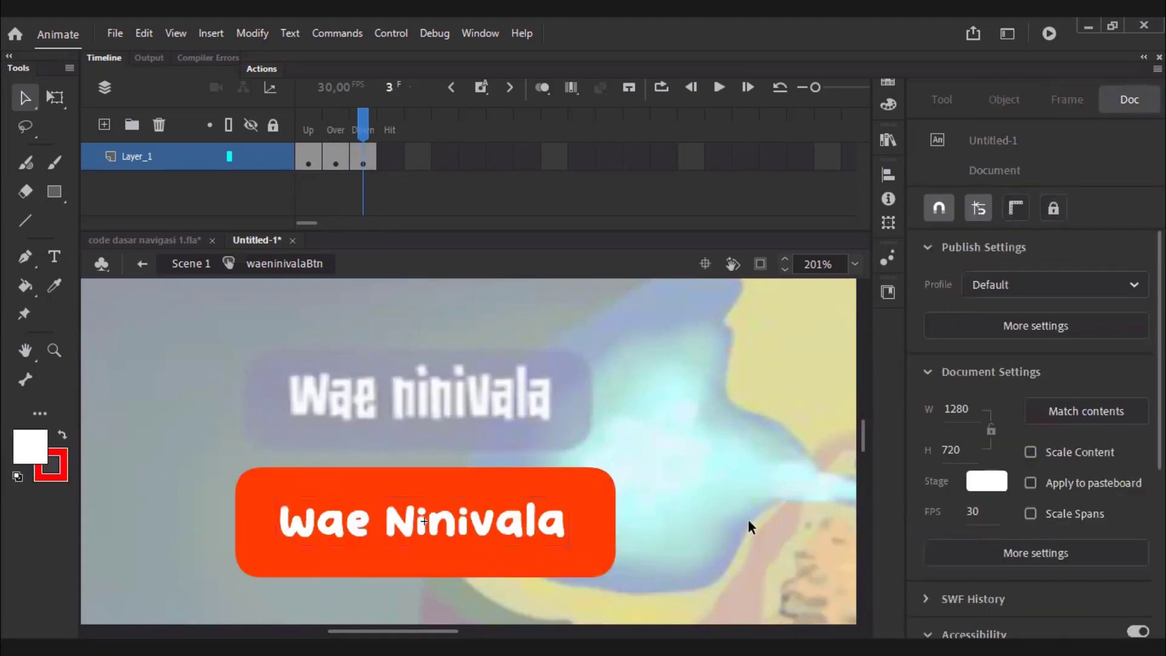
Return to Scene 1 and move the Wae Ninivala button over its matching label on the map background.
left_click(202, 266)
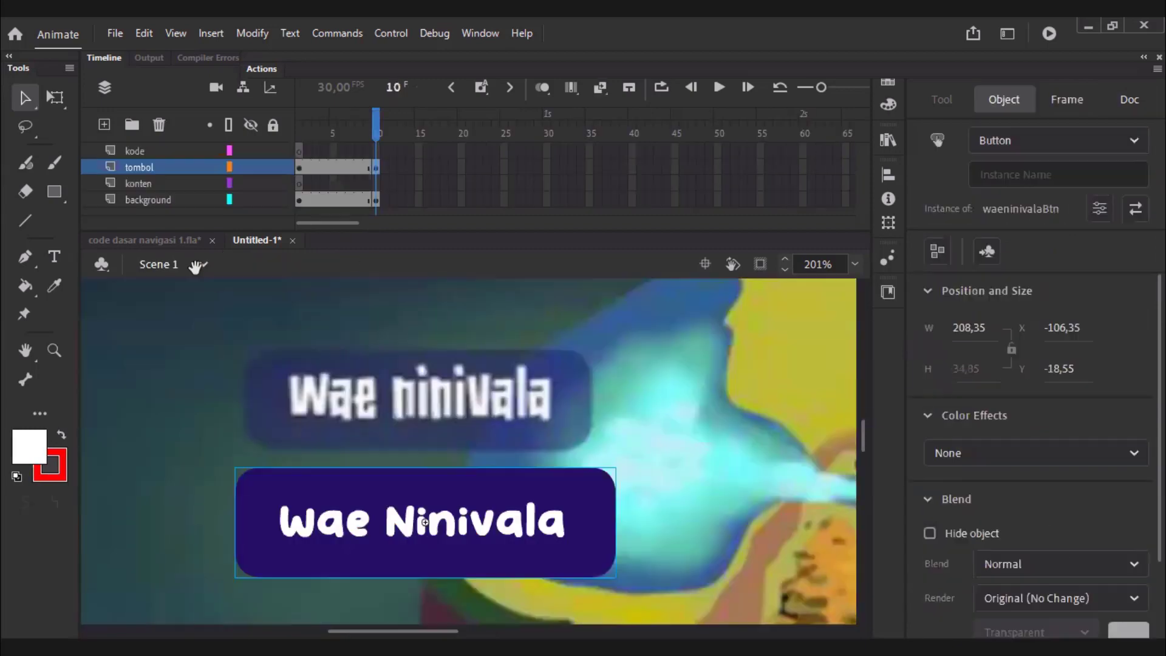
left_click_drag(484, 555, 524, 409)
key("z")
left_click(654, 471, "alt")
left_click(670, 471, "alt")
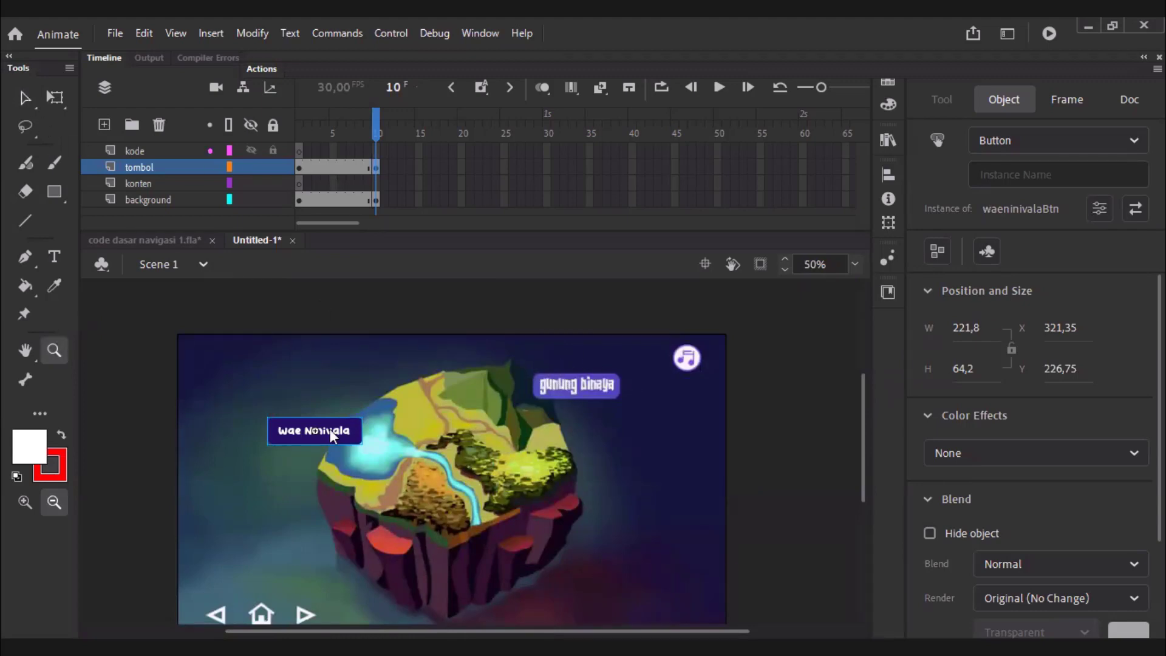
Copy and paste the Wae Ninivala button, placing the copy just below the Gunung Binaya label.
key("v")
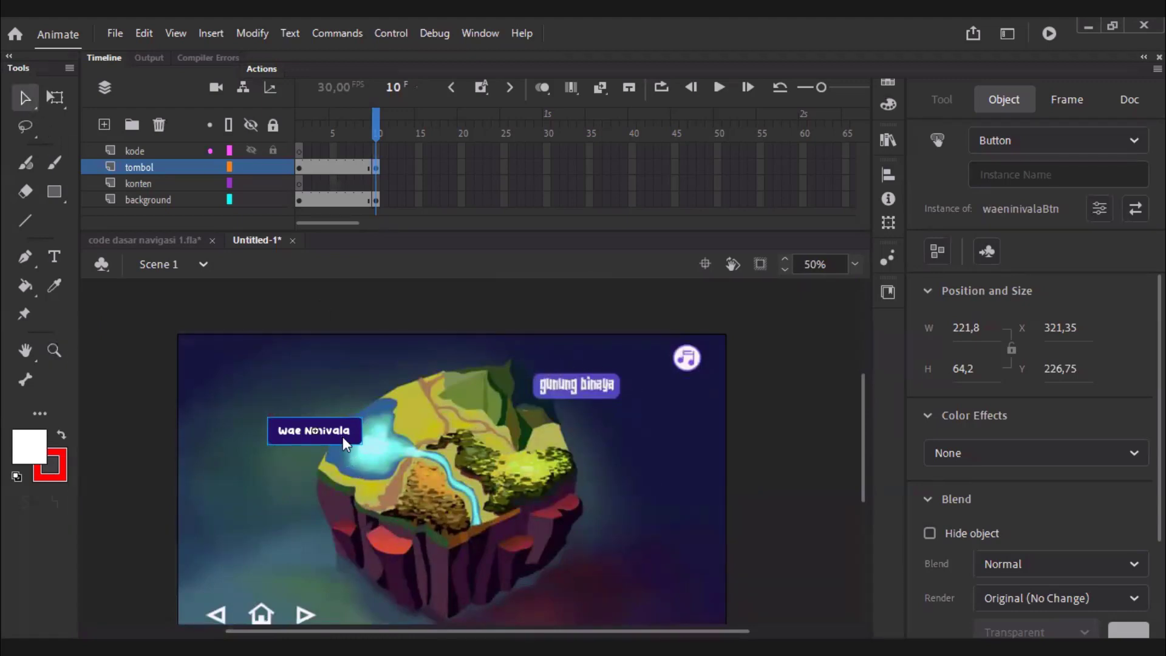
right_click(343, 437)
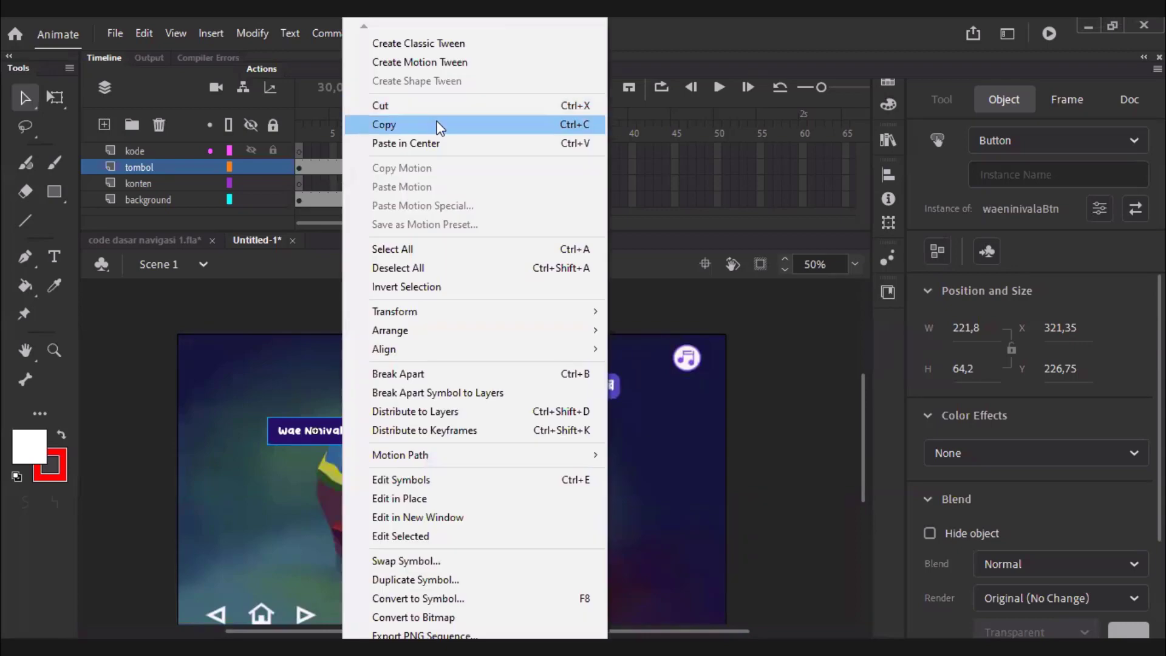
left_click(436, 124)
right_click(775, 488)
left_click(840, 309)
left_click_drag(329, 436, 592, 391)
key("z")
left_click_drag(501, 344, 680, 452)
left_click(23, 96)
scroll(462, 384, "down", 1)
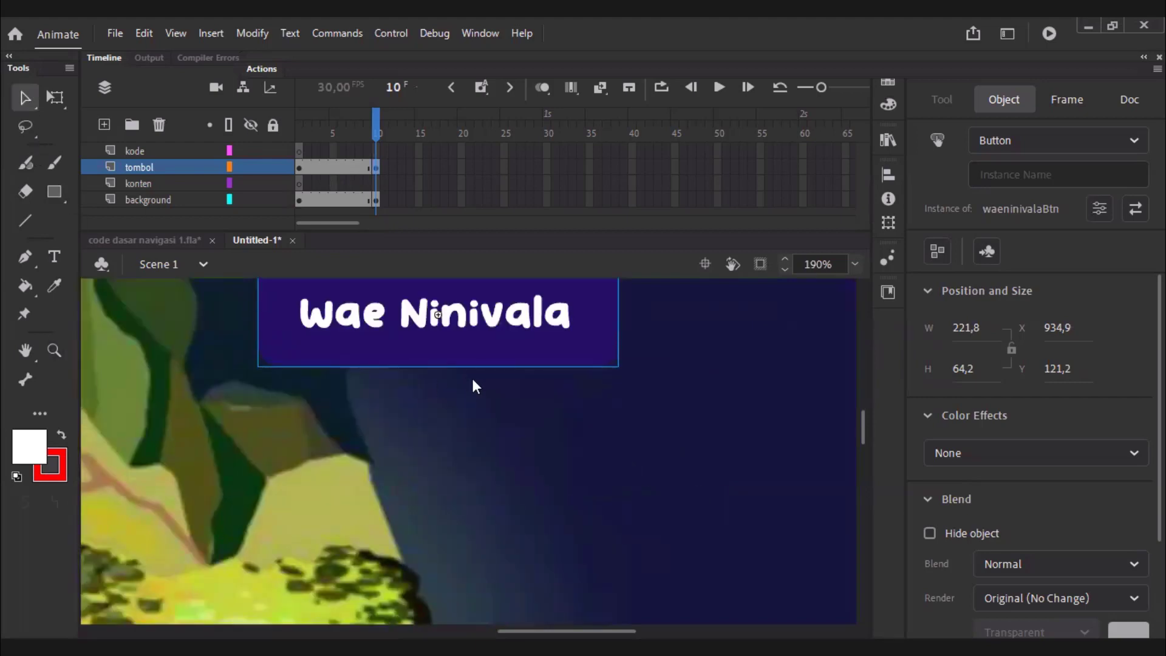
scroll(475, 384, "up", 1)
left_click_drag(526, 437, 549, 541)
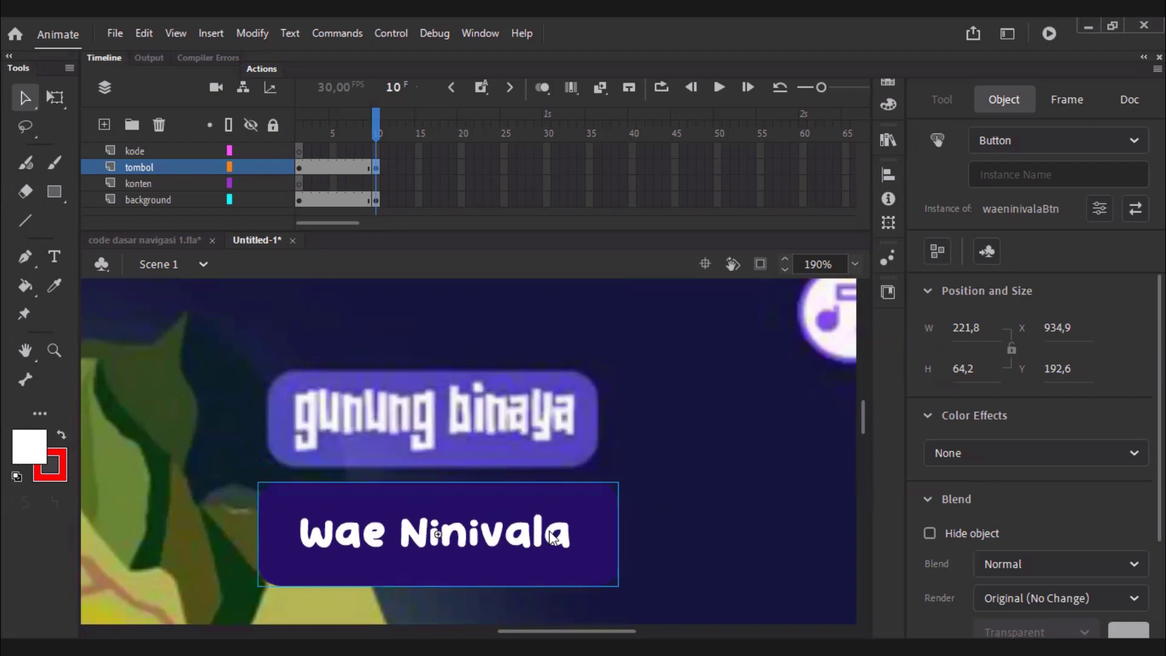
Duplicate the copied button's symbol under the name "gunung binayaBtn".
right_click(551, 537)
left_click(656, 580)
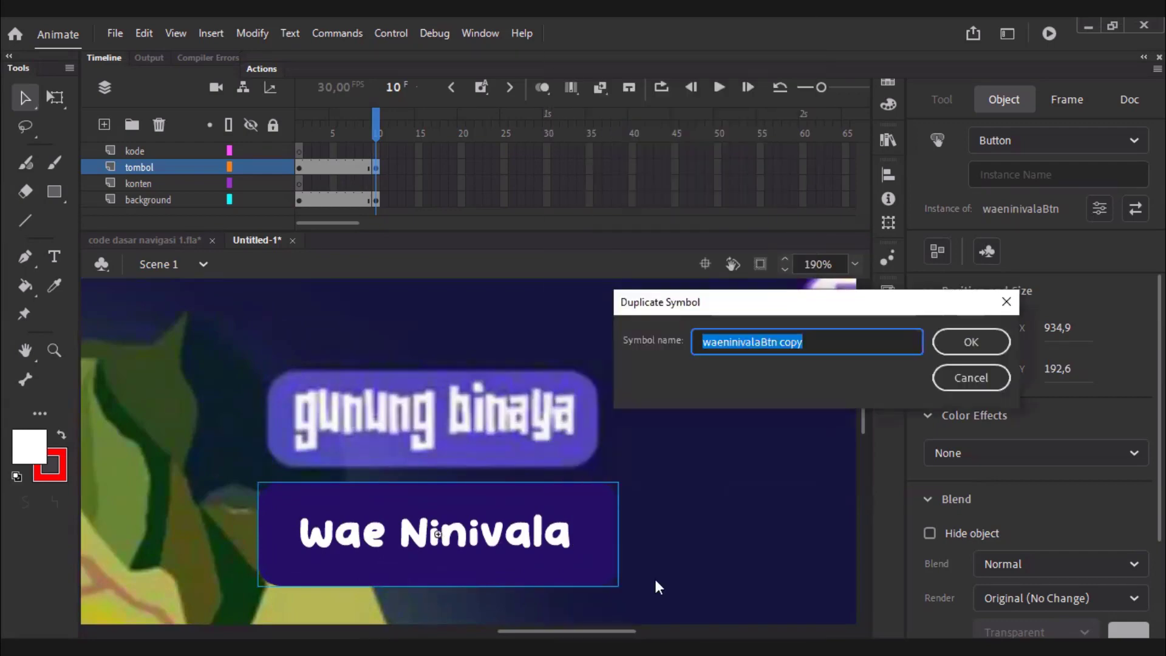
type("gunung binayaBtn")
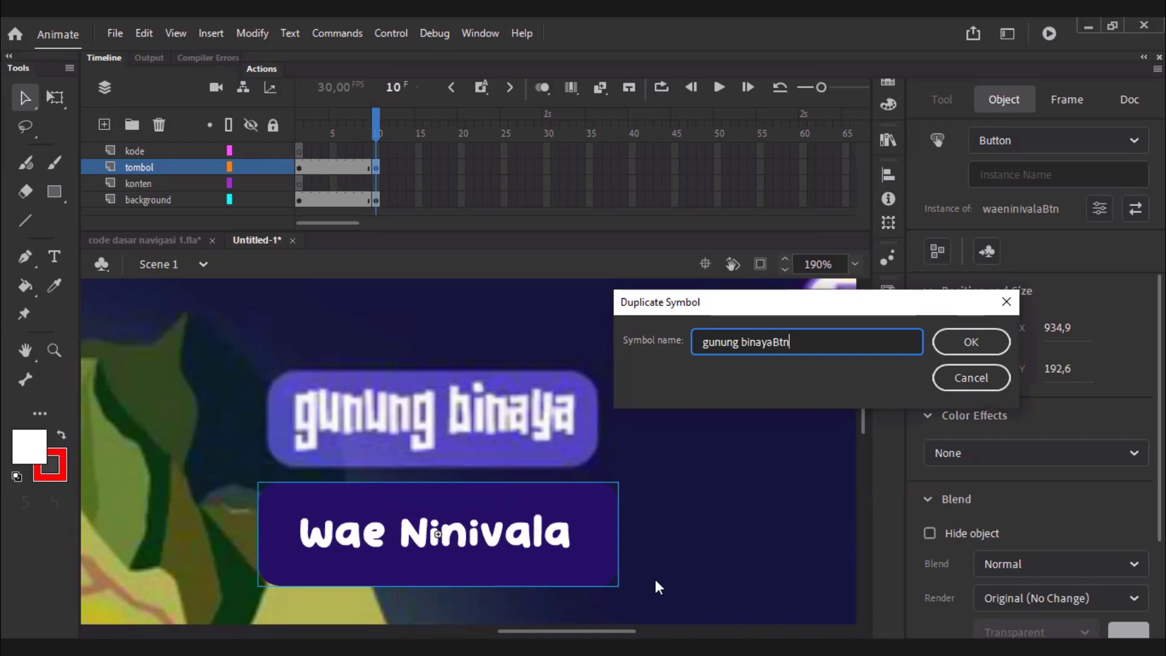
key("Return")
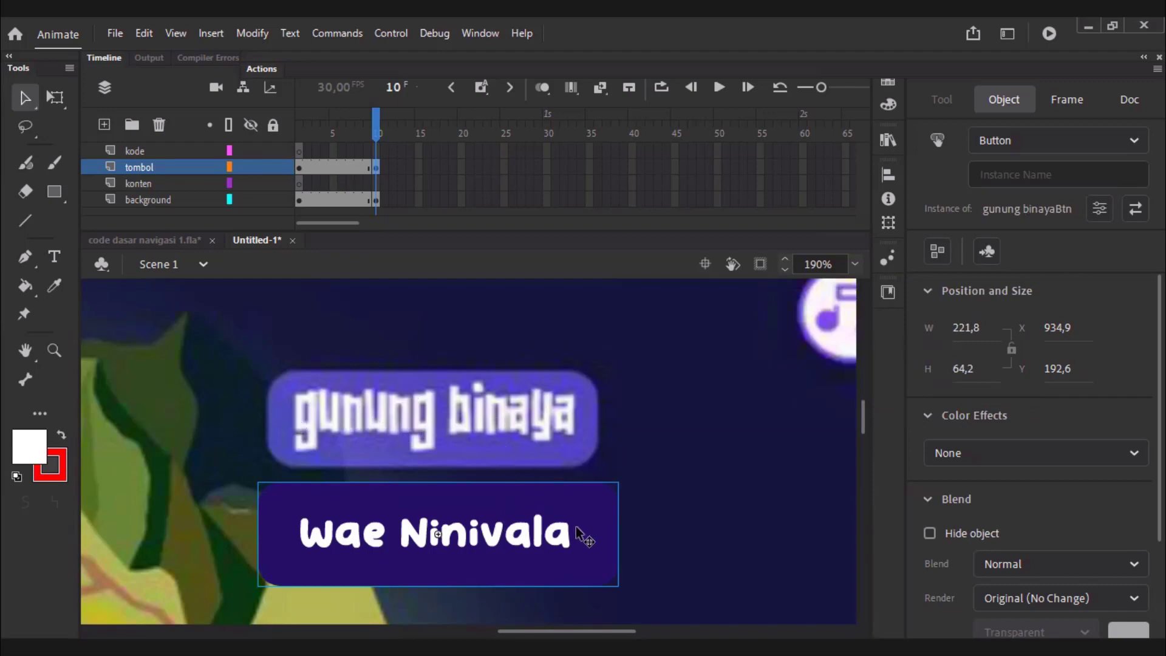
Change the gunung binayaBtn symbol's Up-state text to "Gunung Binaya" and centre it on the button background.
double_click(439, 554)
double_click(472, 540)
key("ctrl+a")
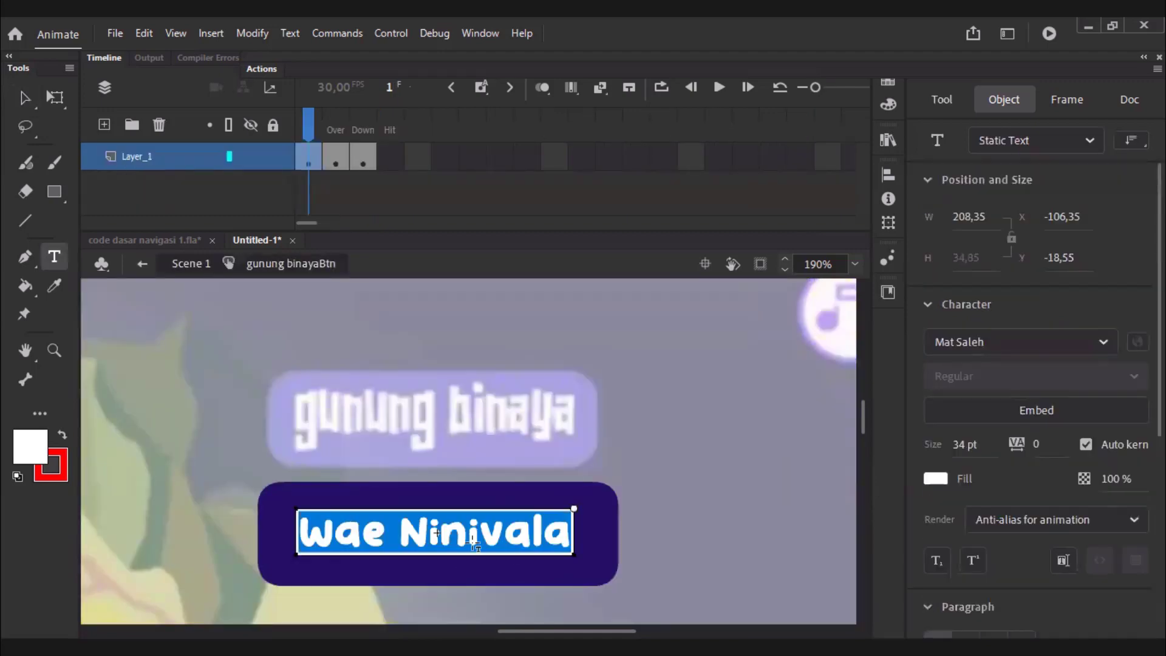
type("Gung")
key("BackSpace")
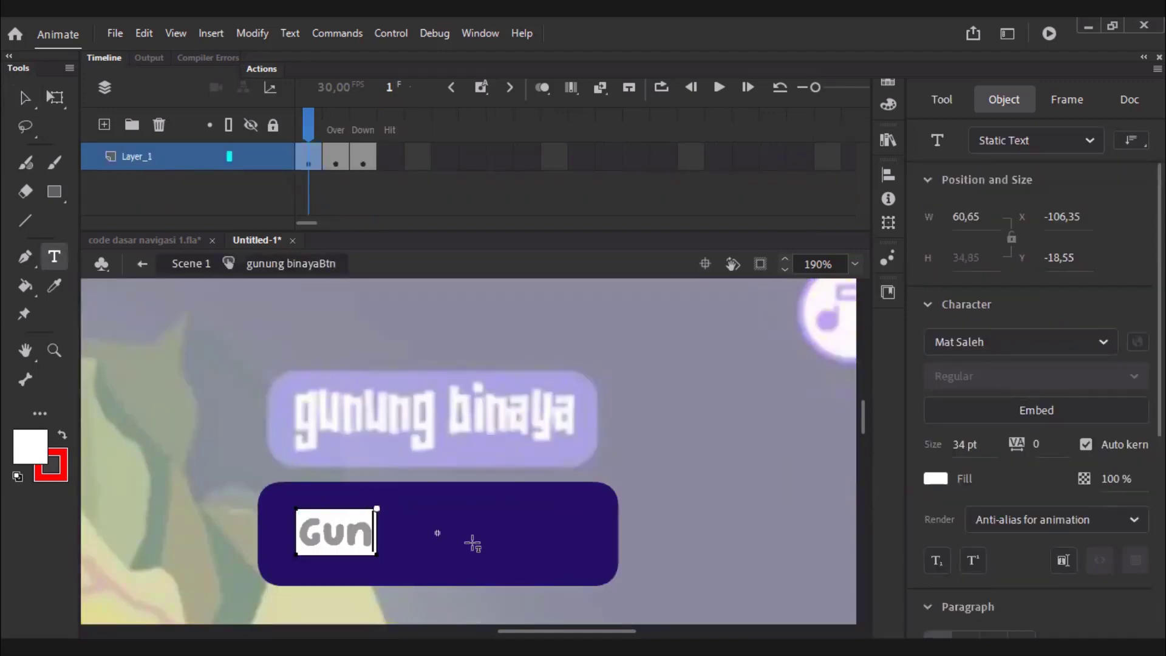
type("ung Binaya")
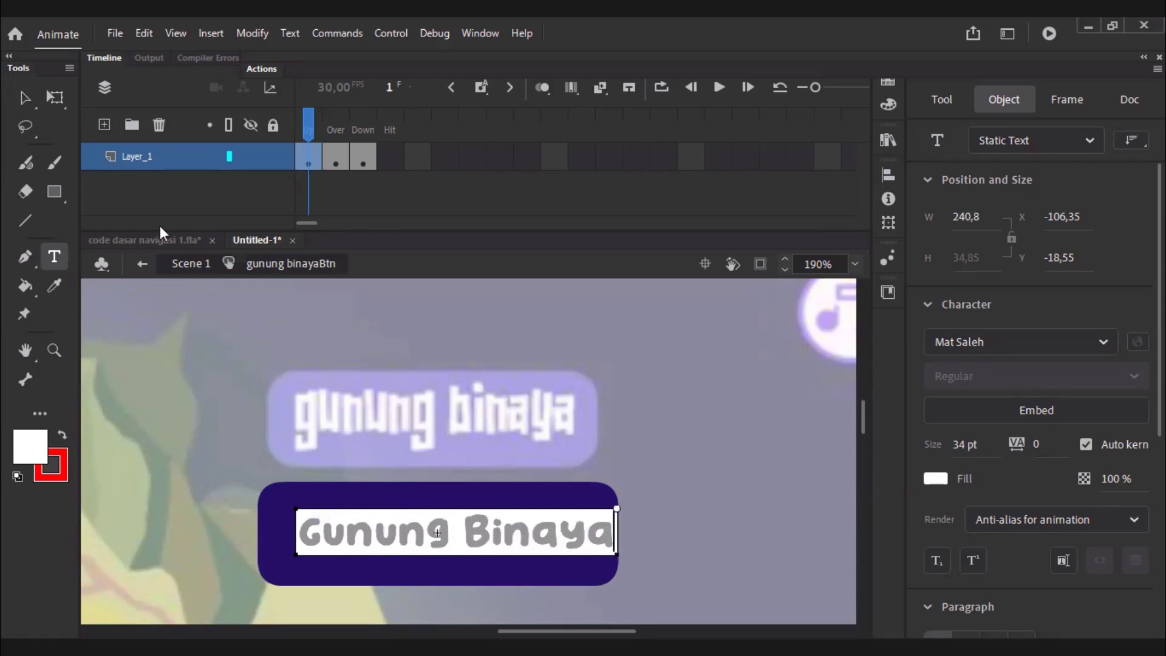
left_click(25, 97)
left_click_drag(550, 547, 530, 547)
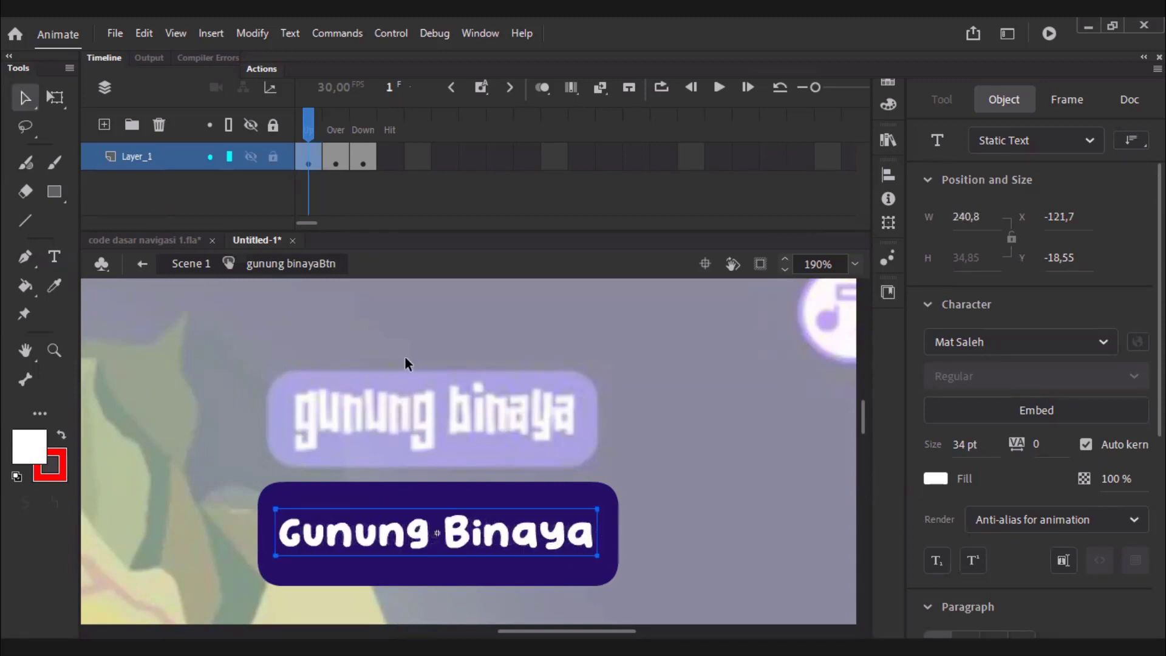
Replace the Wae Ninivala text in the Over state with the Gunung Binaya text, pasted in the same position.
left_click(338, 137)
left_click(565, 537)
key("Delete")
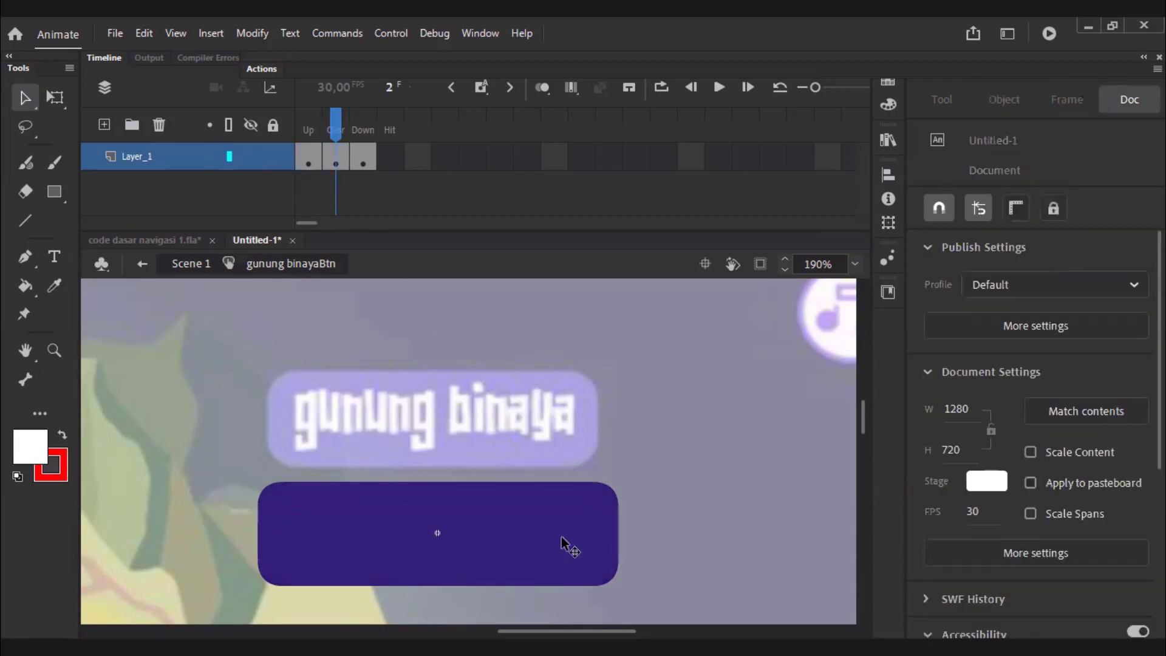
type("Gunung Binaya")
Replace the Wae Ninivala text in the Down state with the Gunung Binaya text, pasted in the same position.
left_click(363, 123)
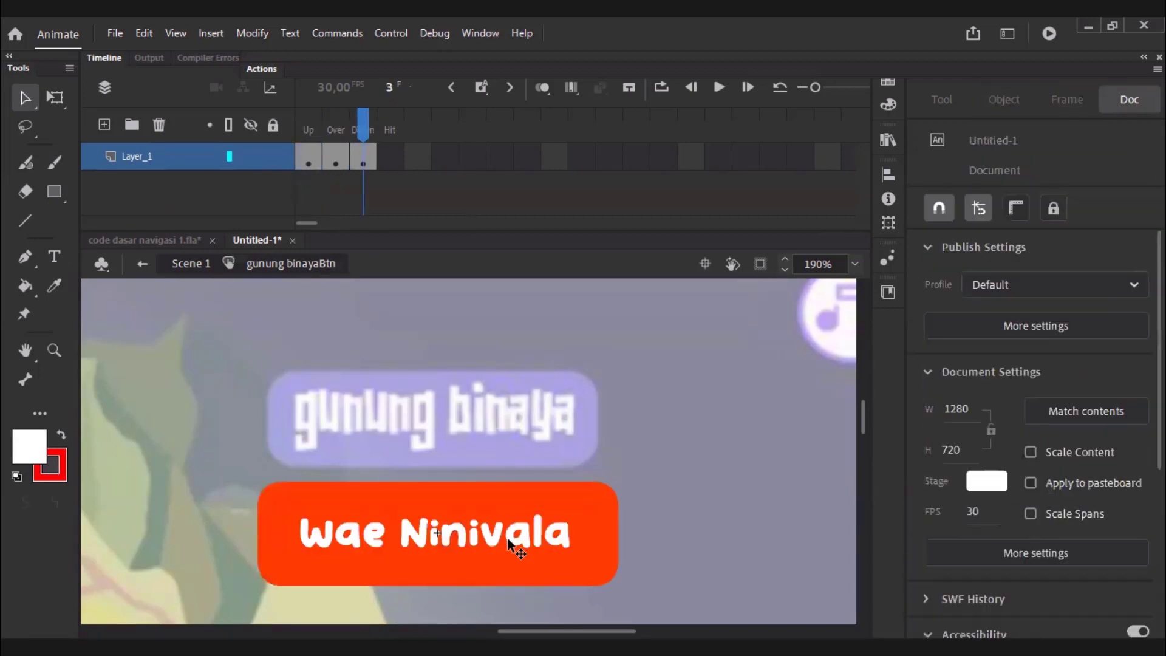
left_click(509, 542)
key("Delete")
key("ctrl+shift+v")
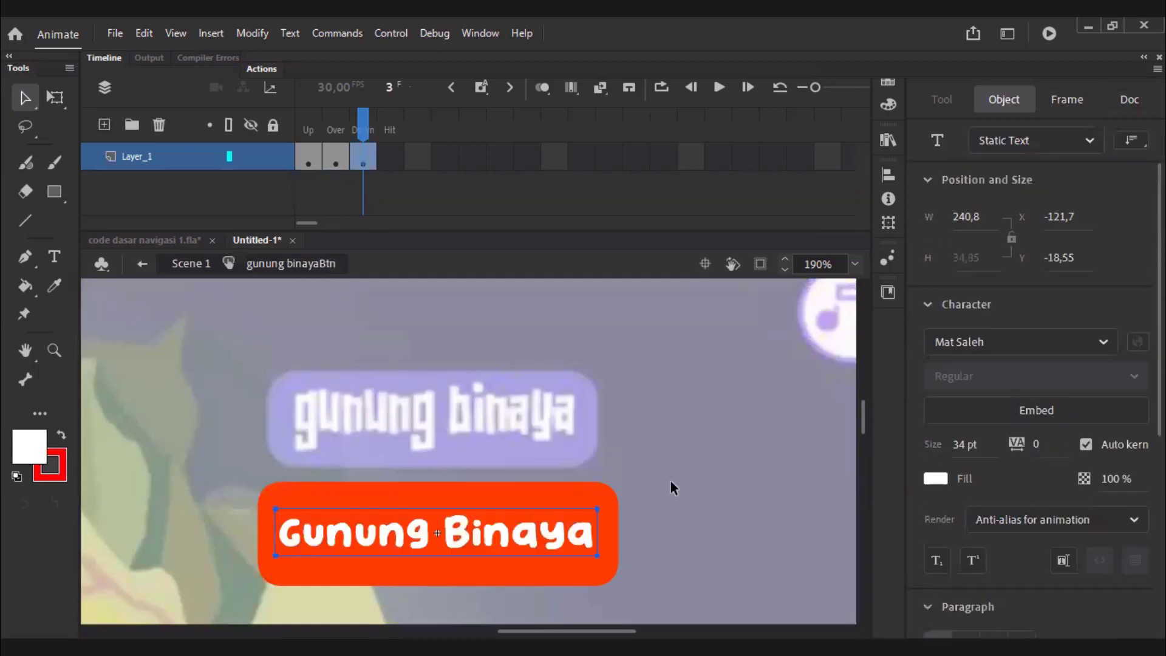
Return to Scene 1 and move the Gunung Binaya button over its matching label on the map background.
left_click(191, 263)
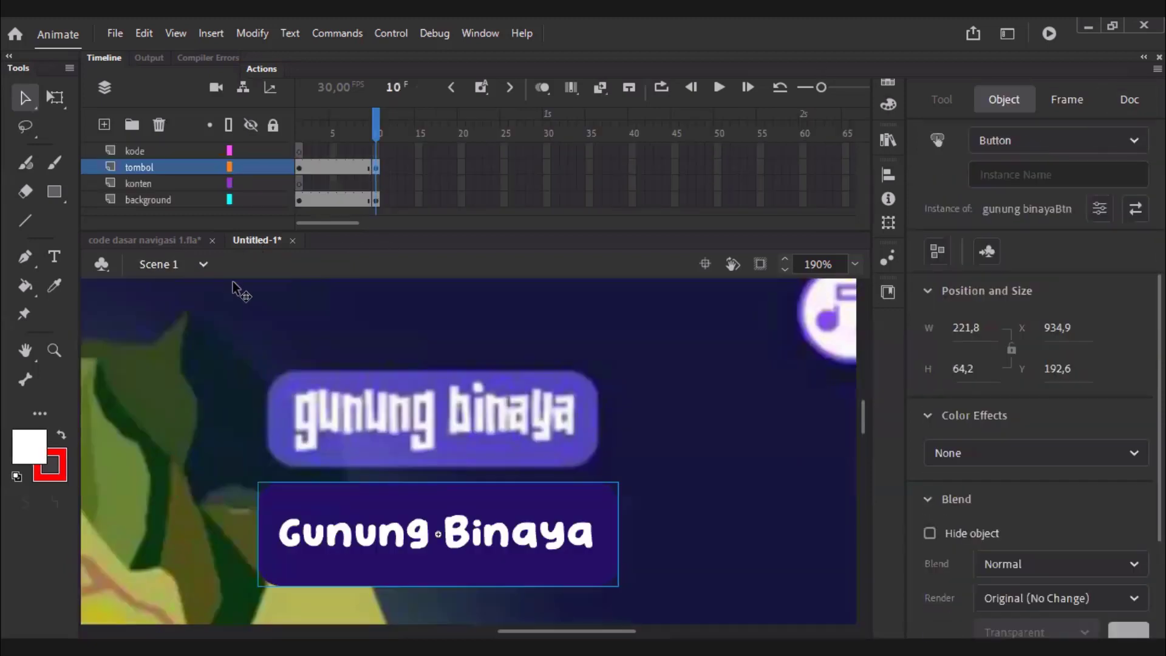
key("ctrl+1")
left_click_drag(547, 489, 513, 424)
key("ctrl+2")
scroll(634, 464, "down", 3)
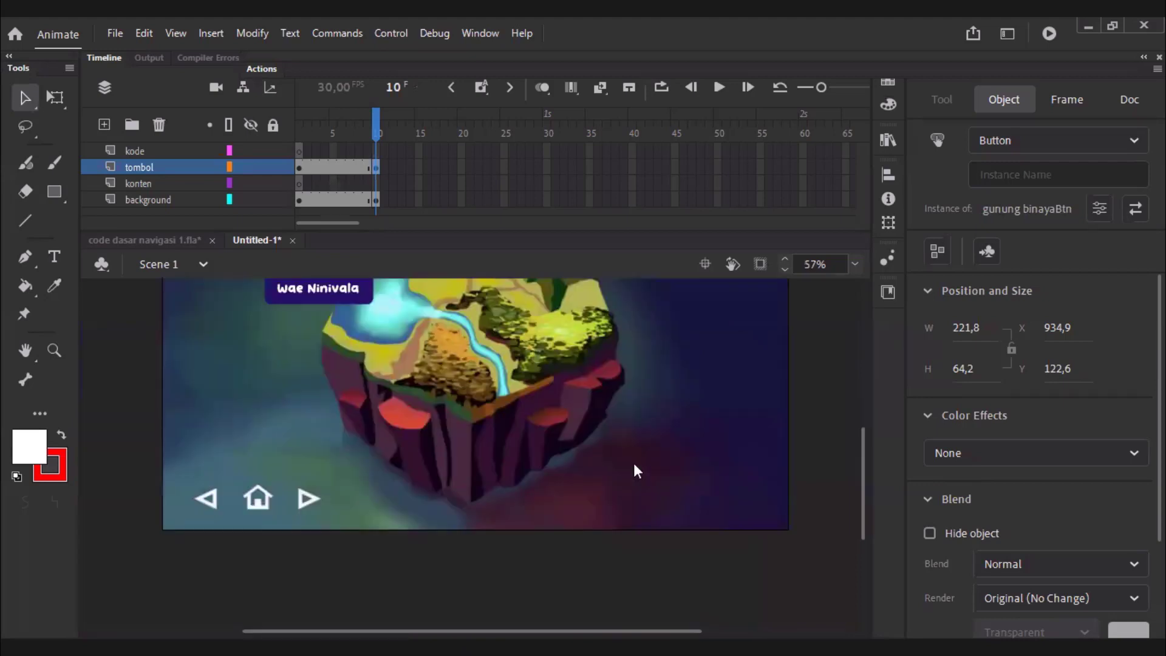
scroll(634, 466, "up", 3)
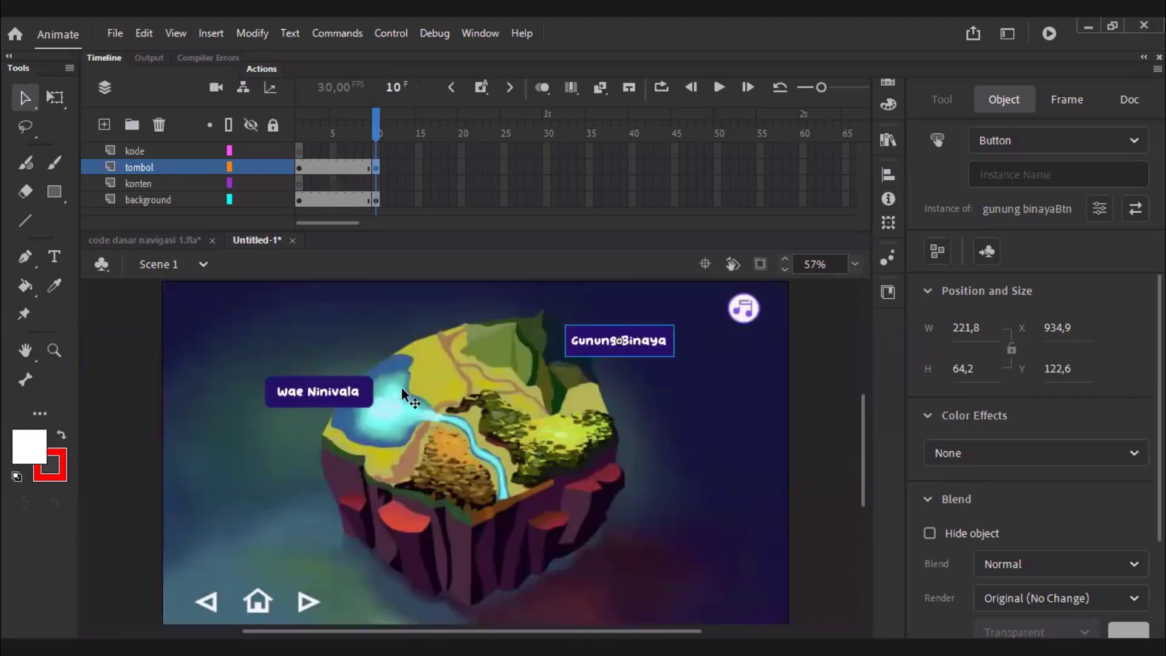
Set the Rectangle tool's corner radius to 0, ready for tracing the home icon on the background.
scroll(346, 510, "down", 3)
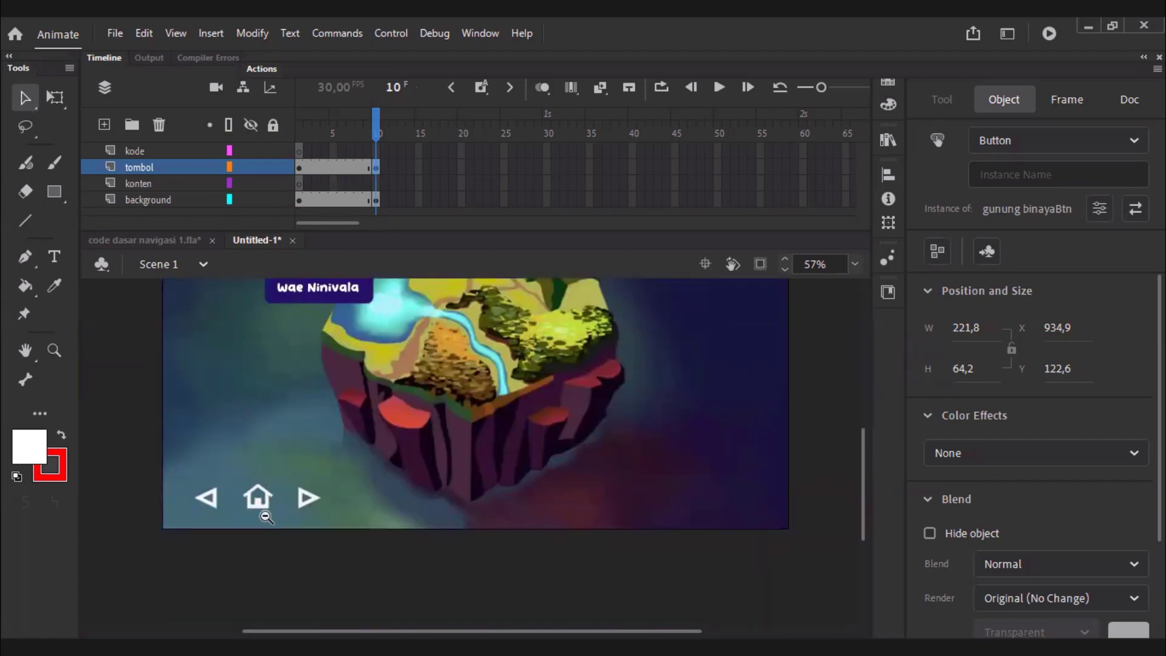
key("z")
left_click_drag(191, 459, 347, 559)
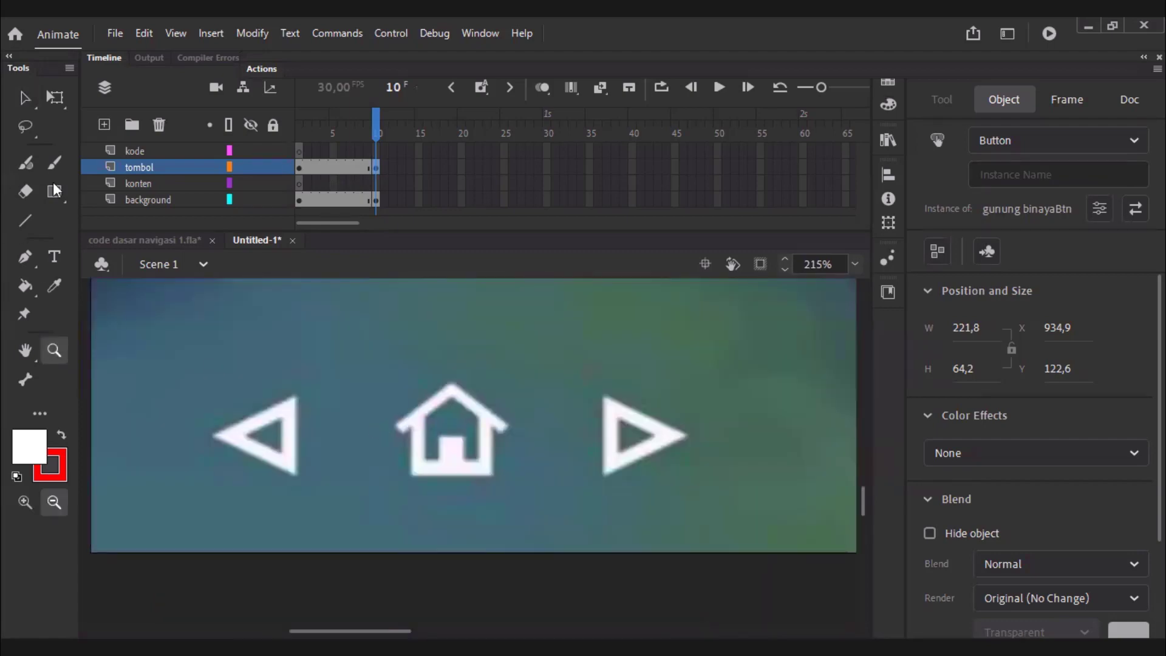
key("r")
scroll(534, 417, "up", 3)
scroll(528, 418, "up", 3)
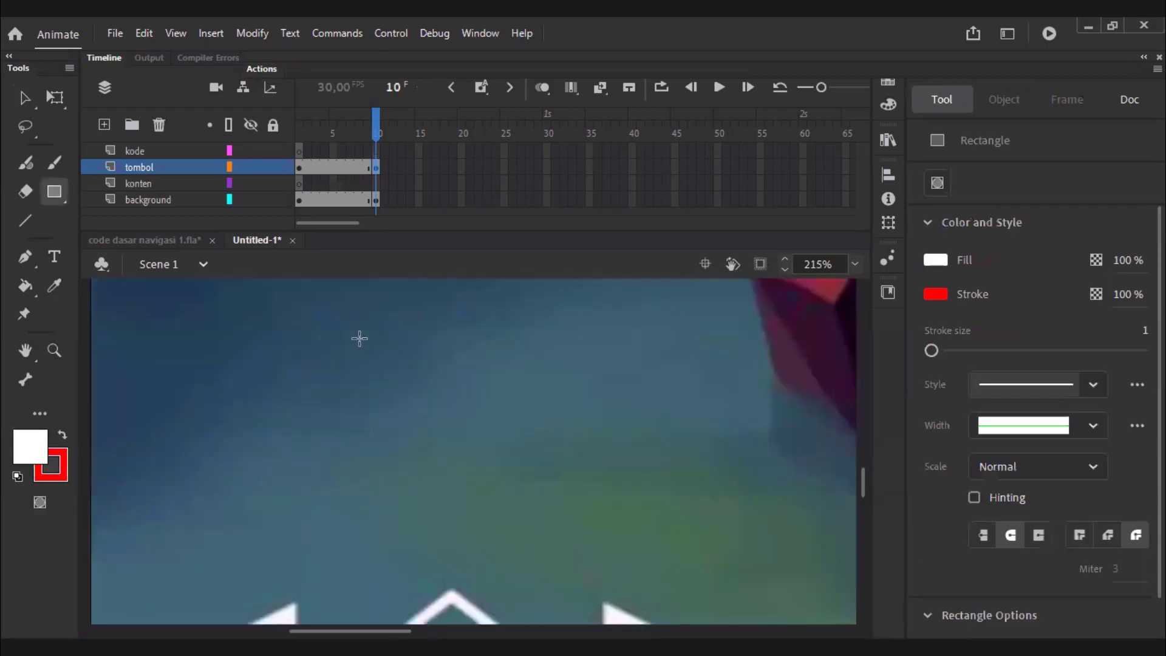
scroll(297, 296, "down", 3)
left_click_drag(319, 320, 456, 343)
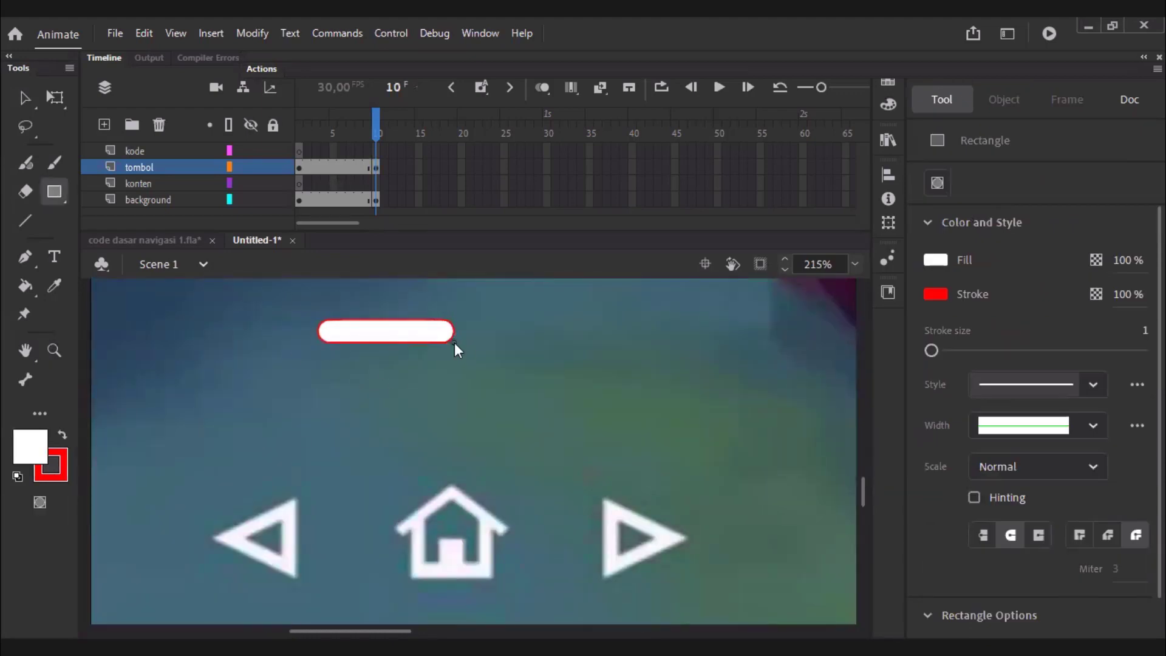
key("ctrl+z")
scroll(1143, 629, "down", 2)
left_click(1133, 605)
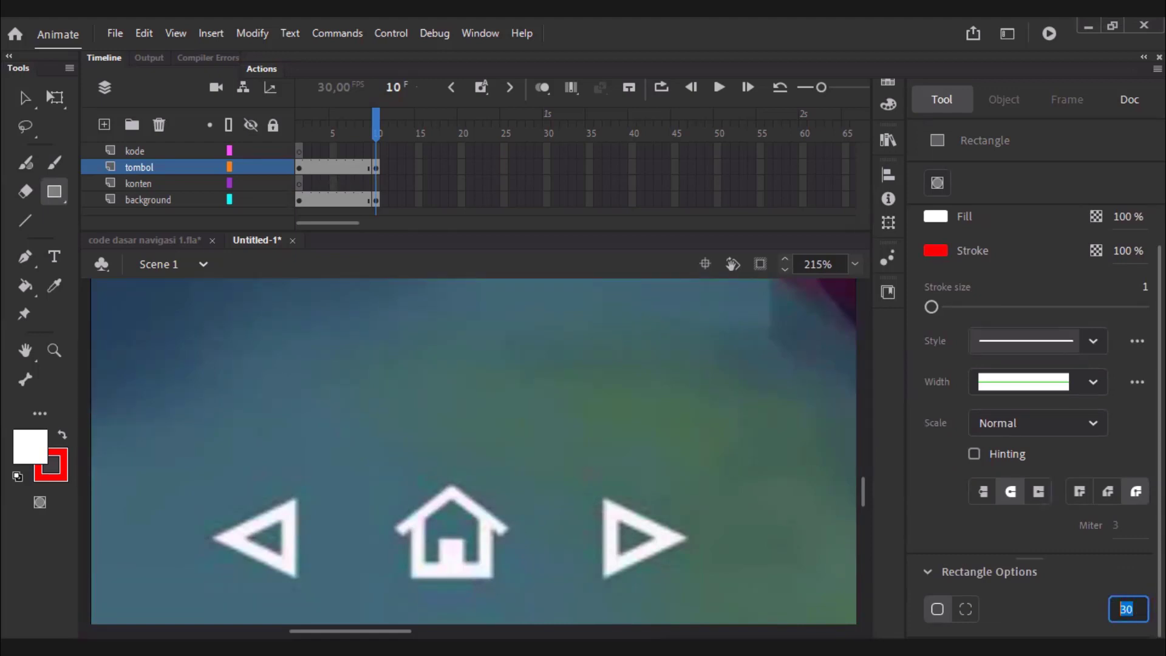
type("0")
key("Return")
Draw a thin white bar about 58 by 6.5 px above the home icon and delete its red outline.
left_click_drag(392, 347, 508, 363)
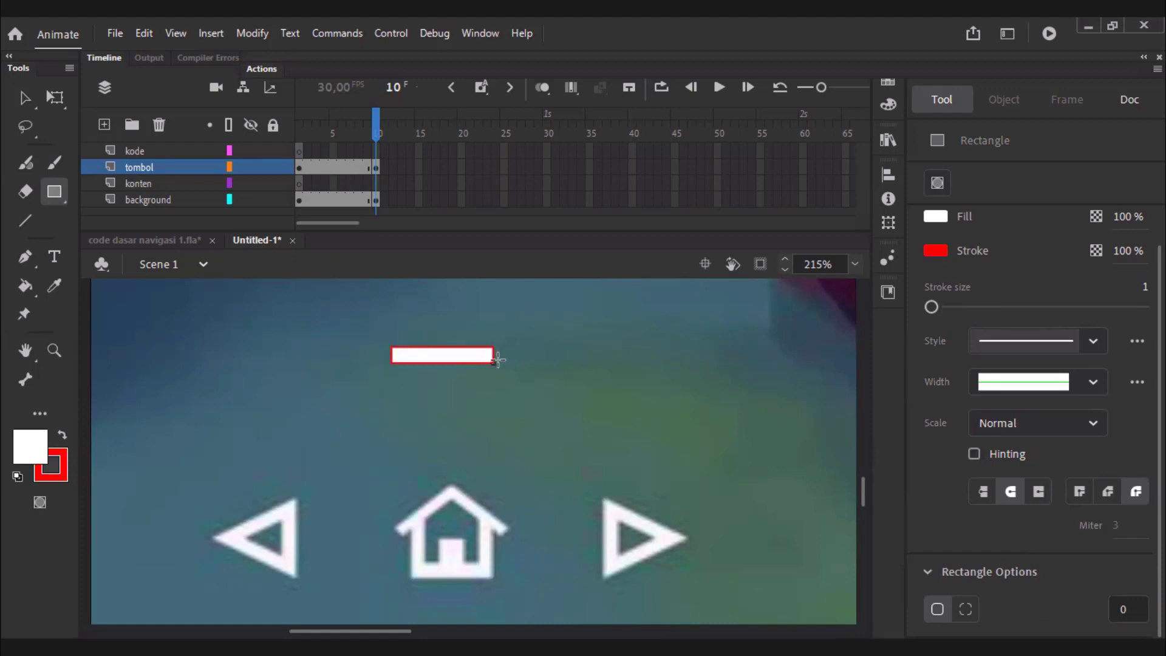
key("v")
double_click(497, 360)
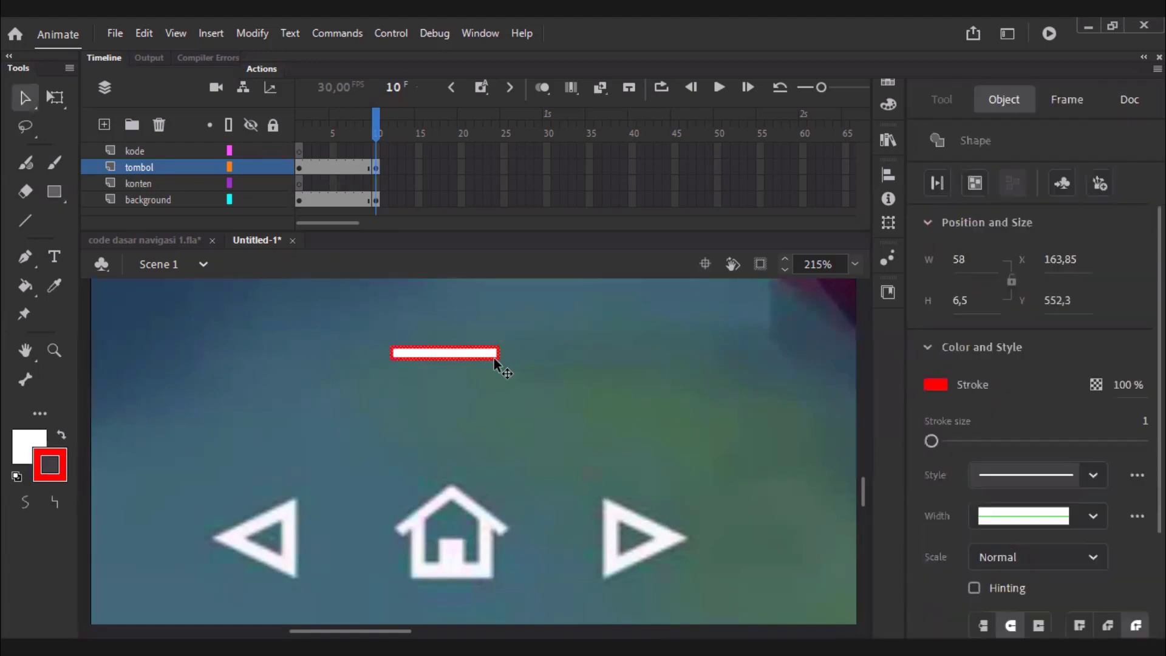
key("Delete")
Rotate the white bar to the slope of the home icon's roof and place it over the left roof edge.
left_click(497, 359)
left_click(492, 354)
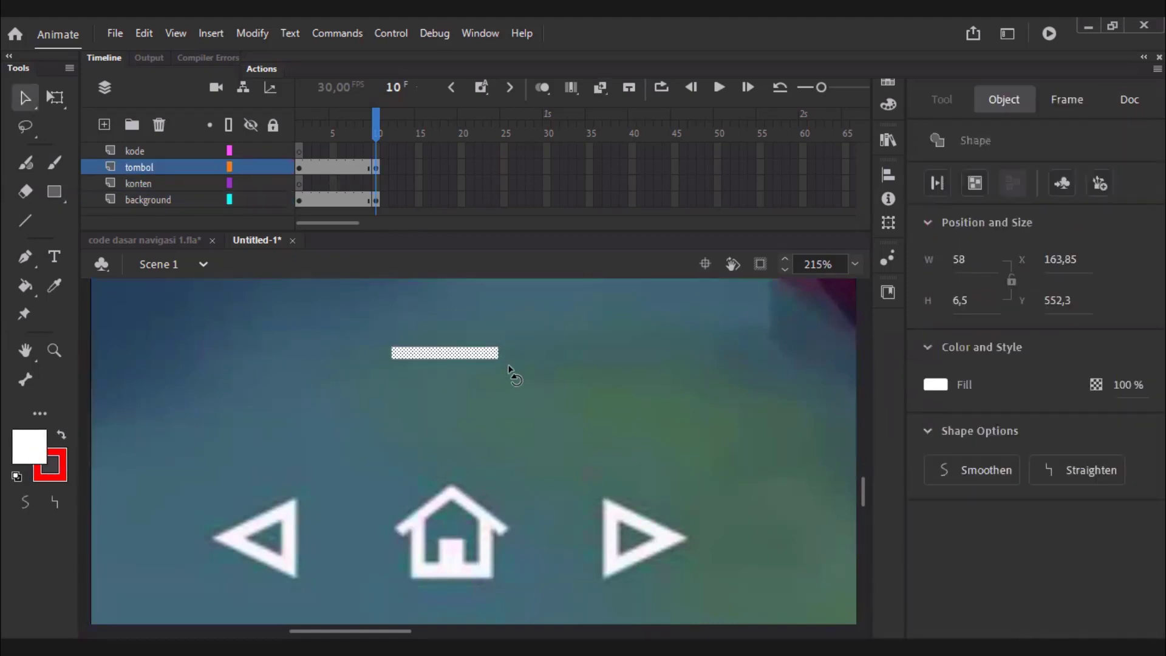
key("q")
left_click_drag(529, 331, 542, 346)
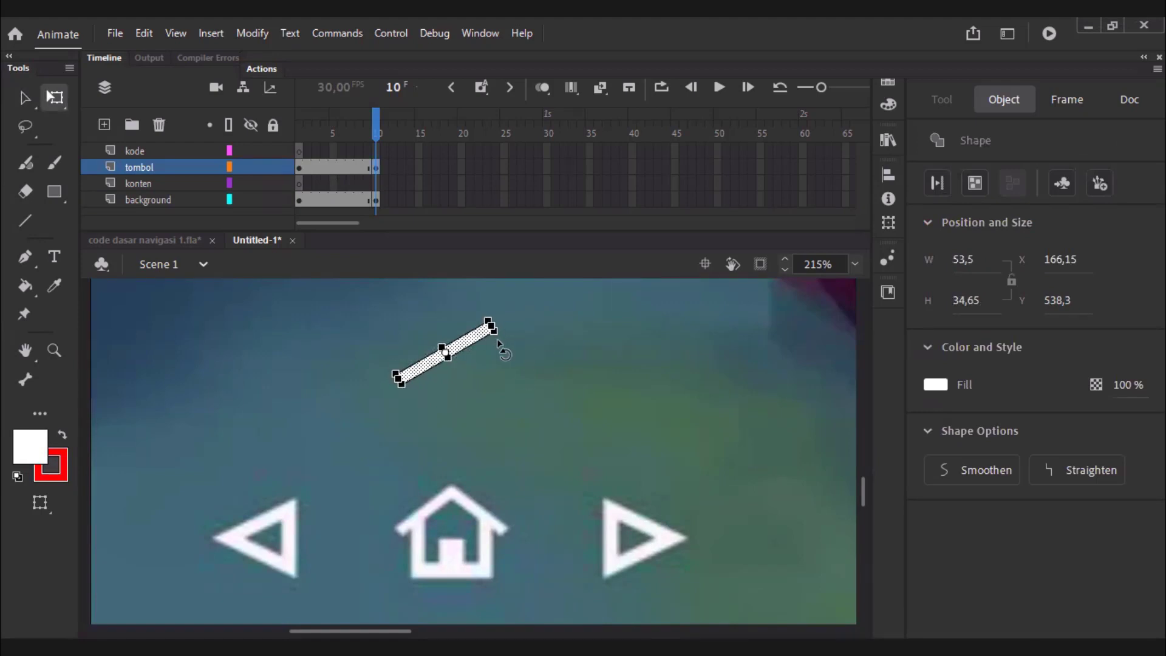
left_click_drag(521, 330, 467, 480)
key("v")
key("z")
left_click_drag(355, 453, 590, 581)
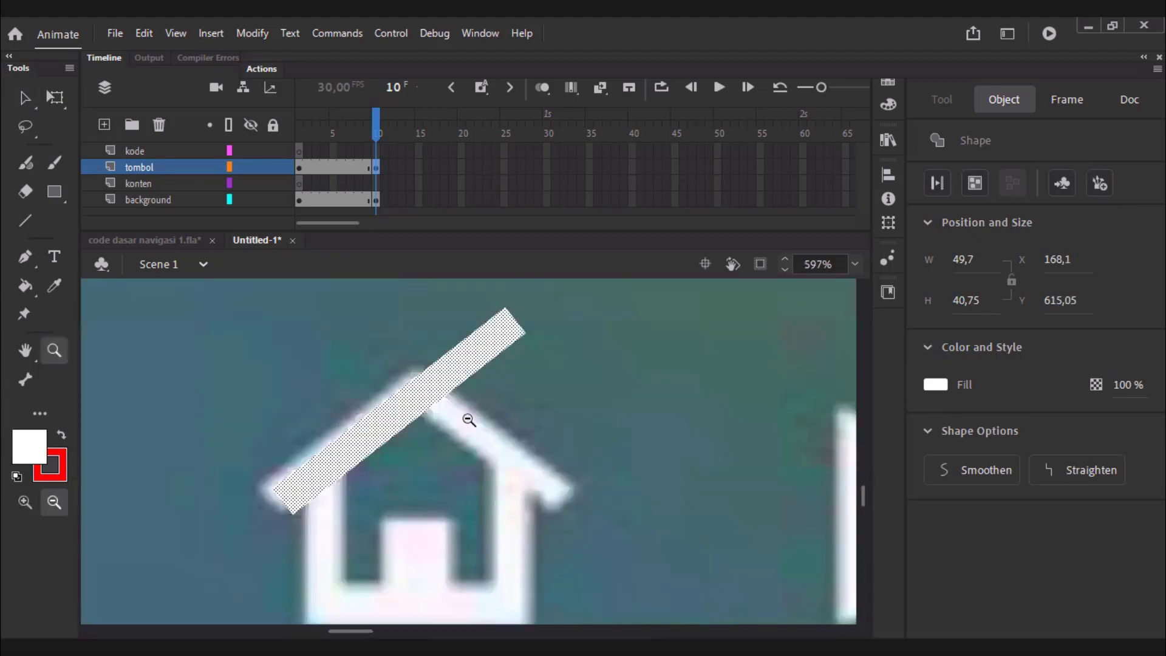
key("v")
left_click_drag(450, 378, 439, 367)
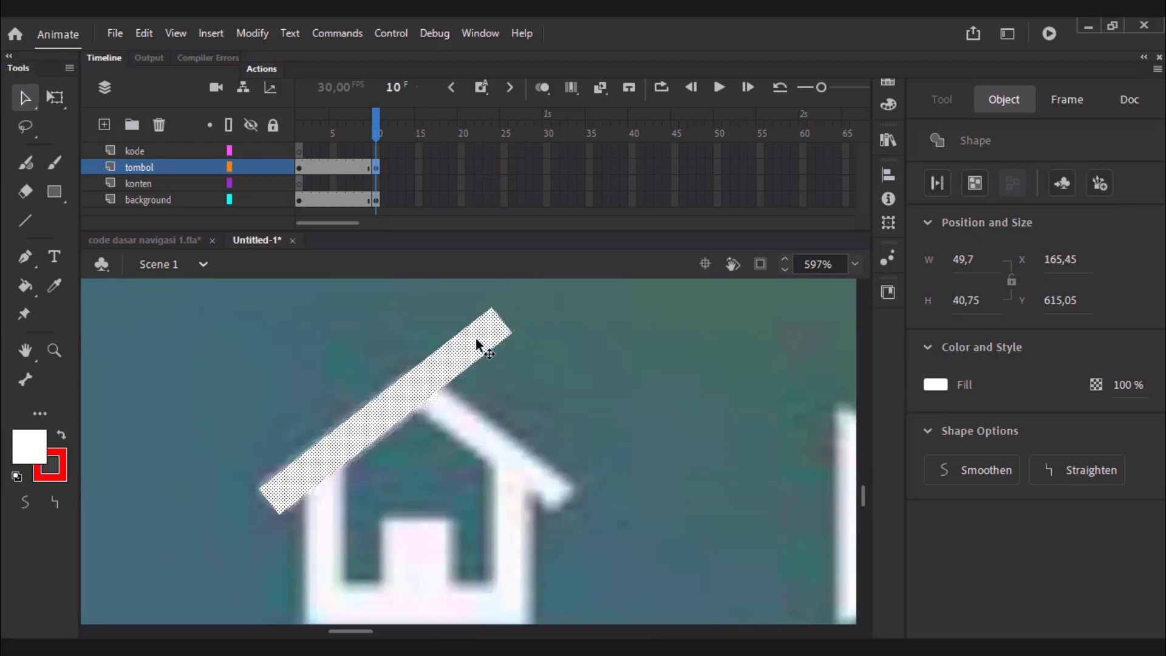
key("q")
left_click_drag(514, 325, 523, 355)
key("ctrl+z")
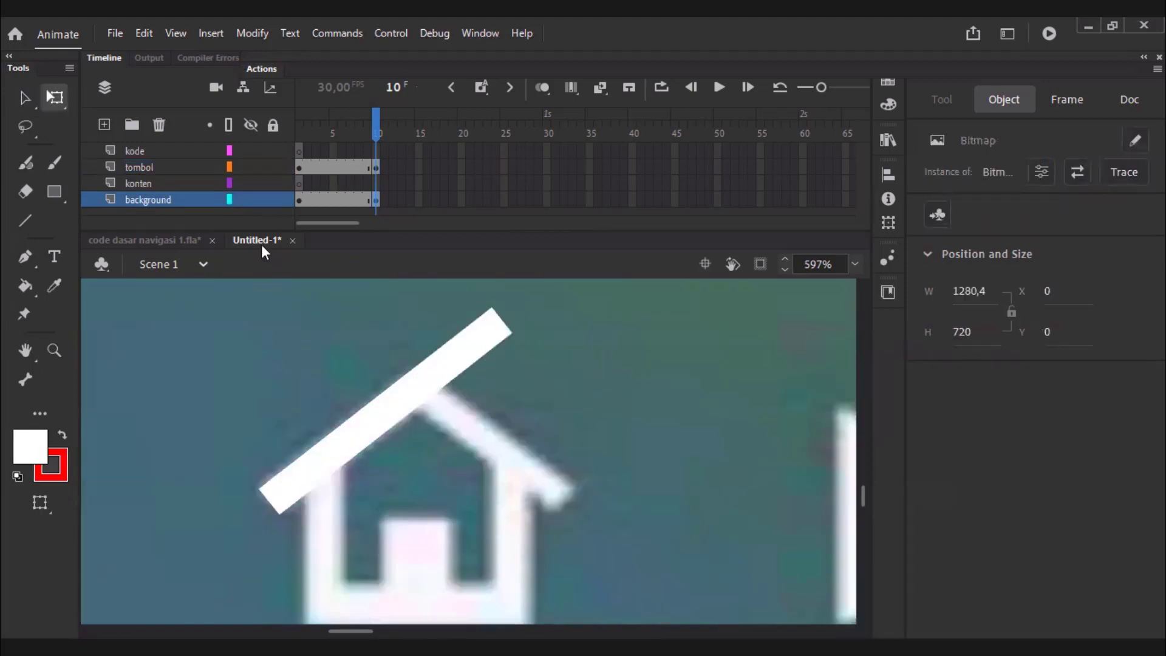
Shorten the roof bar by moving its two upper corner points down along the slope to the roof's peak.
left_click(495, 329)
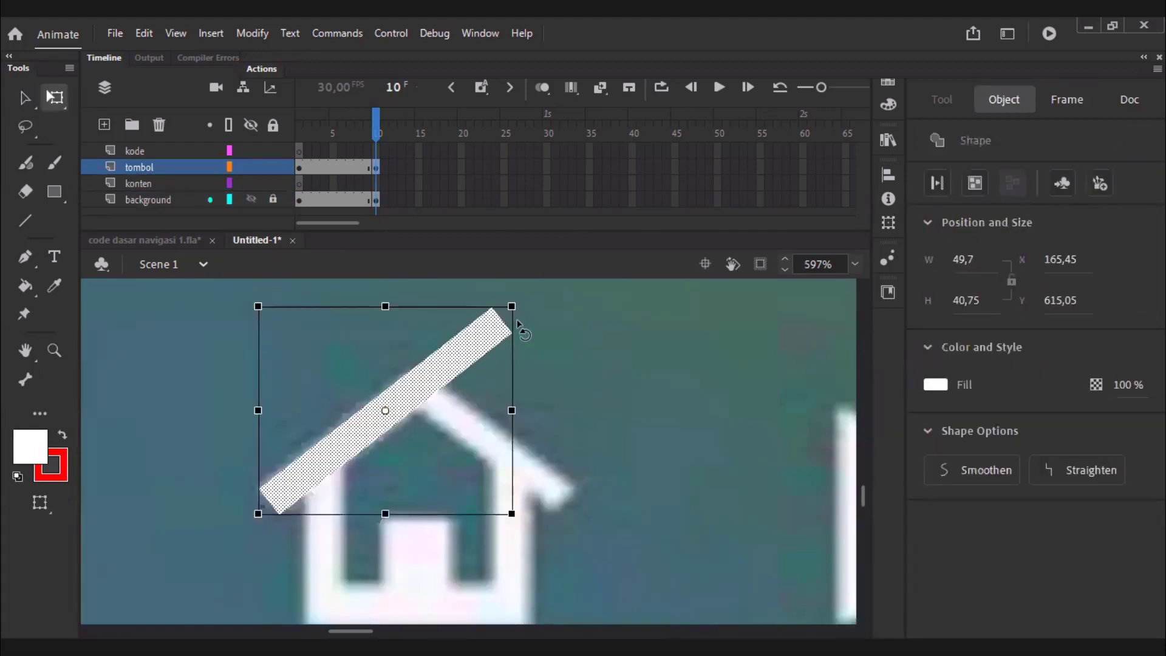
key("a")
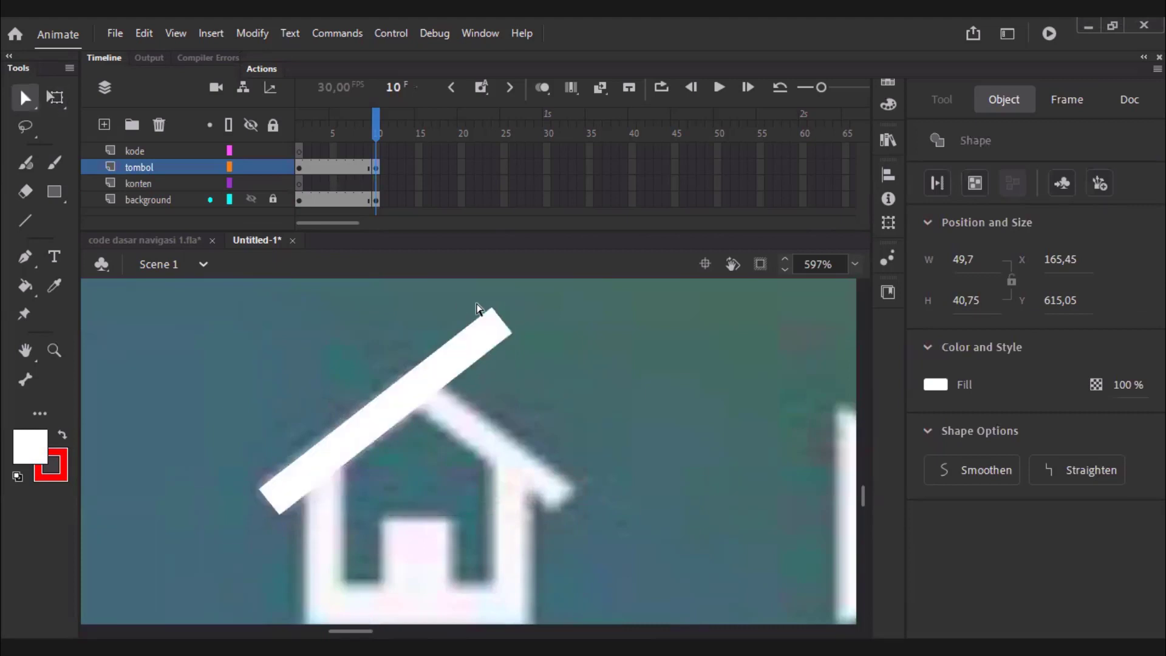
left_click_drag(456, 297, 566, 378)
key("Left")
key("Left")
key("Left")
key("Left")
key("Left")
key("Left")
key("Left")
key("Left")
key("Left")
key("Left")
key("Left")
key("Left")
key("Down")
key("Down")
key("Down")
key("Down")
key("Down")
key("Down")
key("Down")
key("Down")
key("Down")
key("Down")
key("Down")
key("Down")
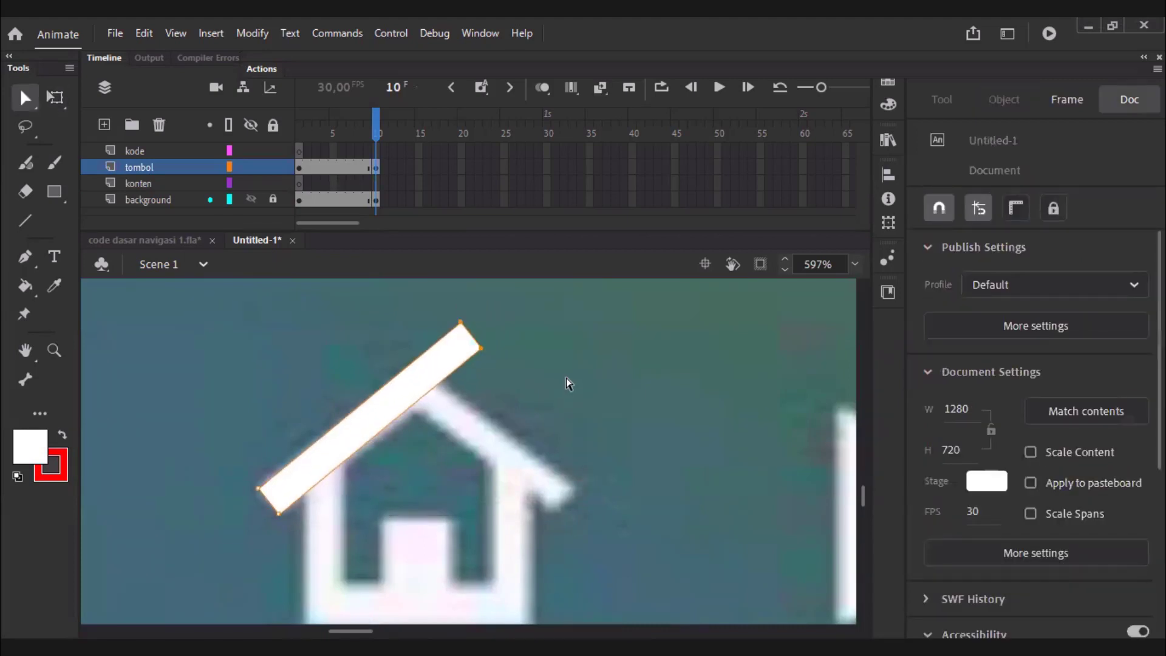
key("Left")
key("Left")
key("Up")
key("Up")
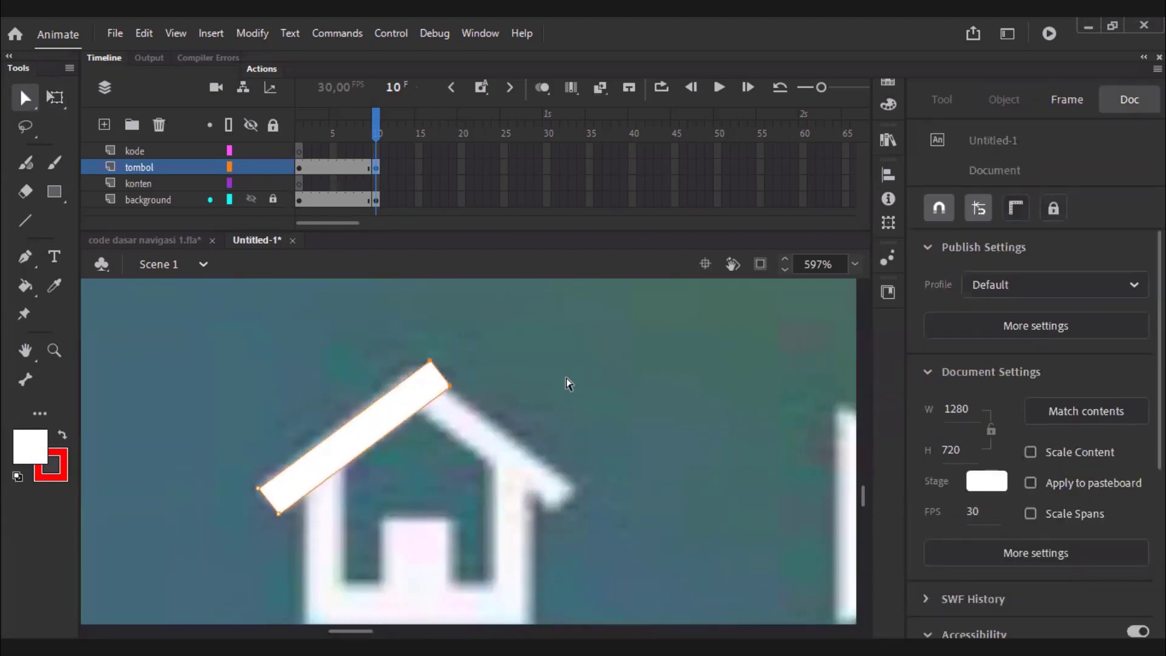
key("v")
left_click(417, 404)
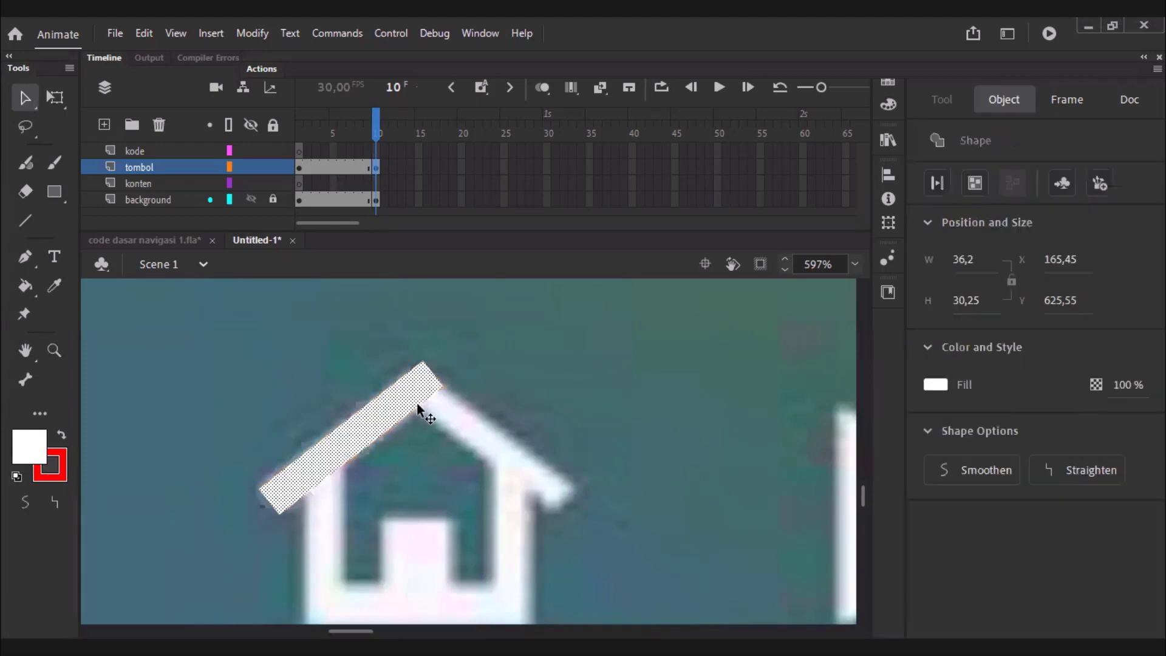
Draw square-cornered white rectangles over the home icon's left wall, base and door.
scroll(474, 421, "down", 3)
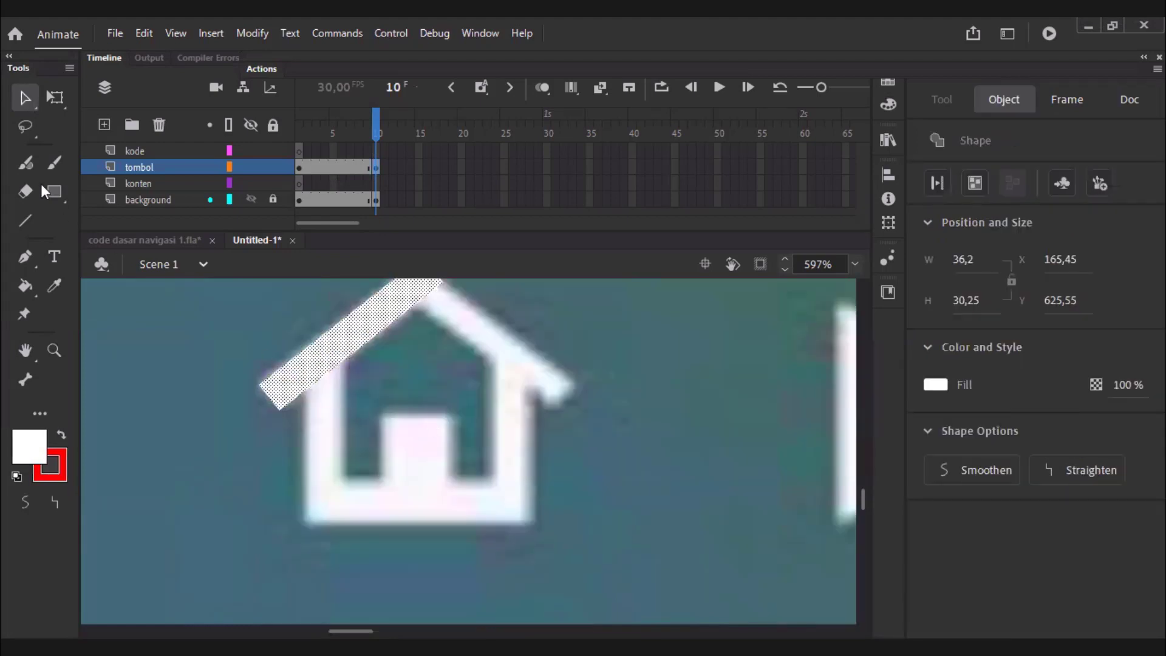
key("r")
left_click_drag(308, 365, 344, 523)
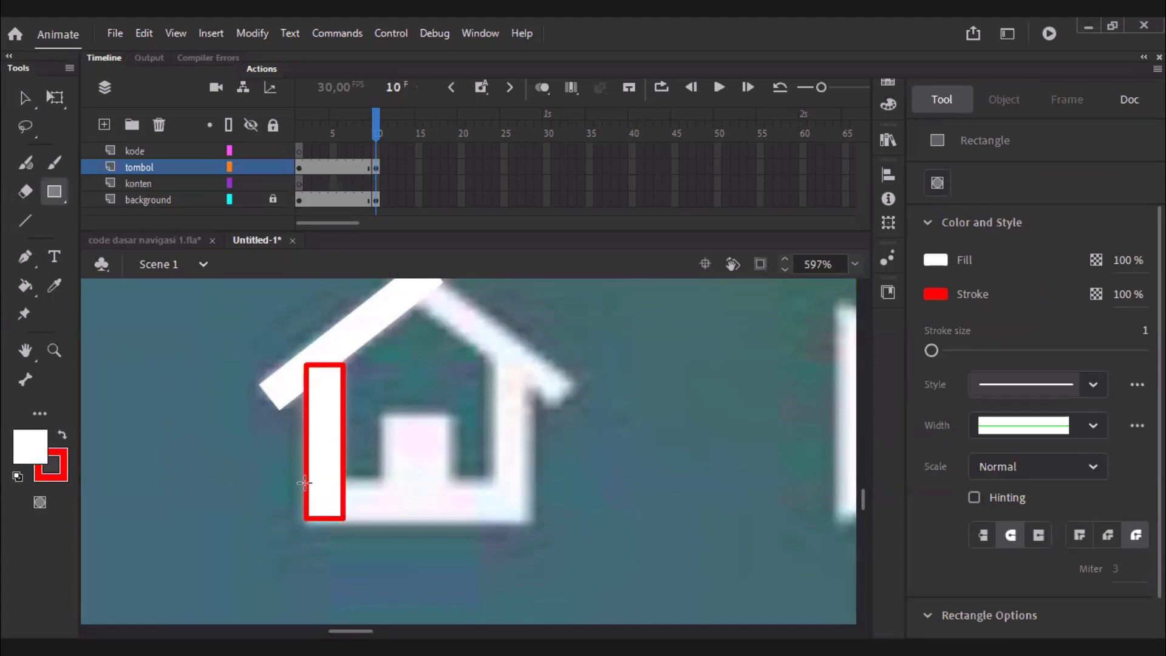
left_click_drag(305, 483, 534, 526)
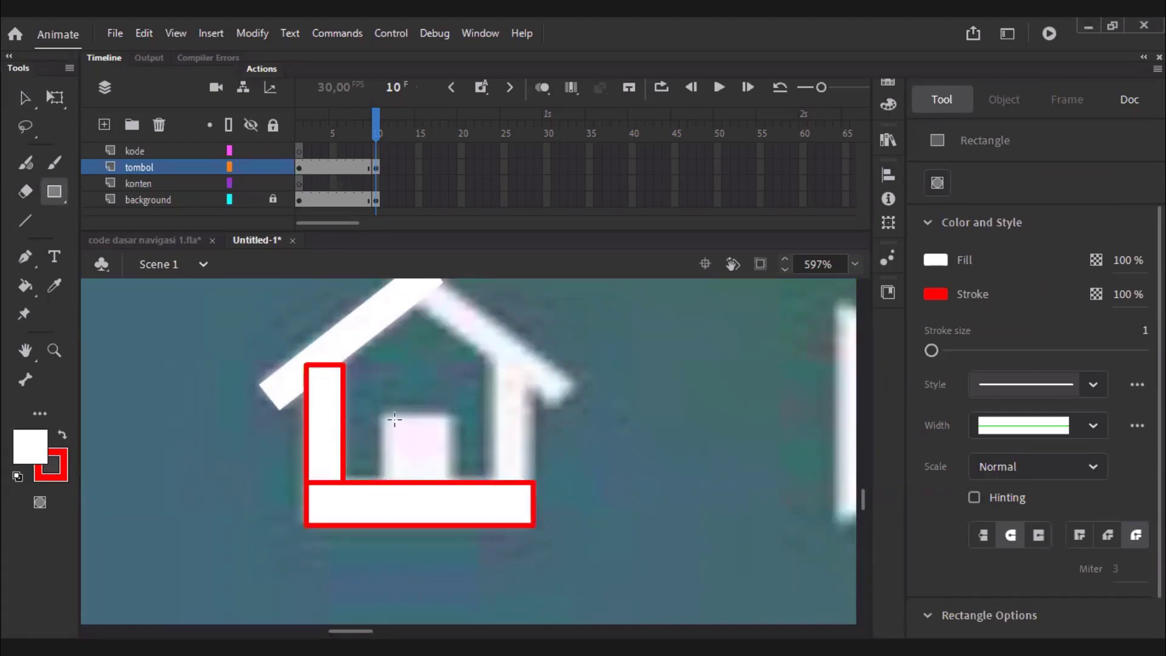
left_click_drag(377, 409, 452, 496)
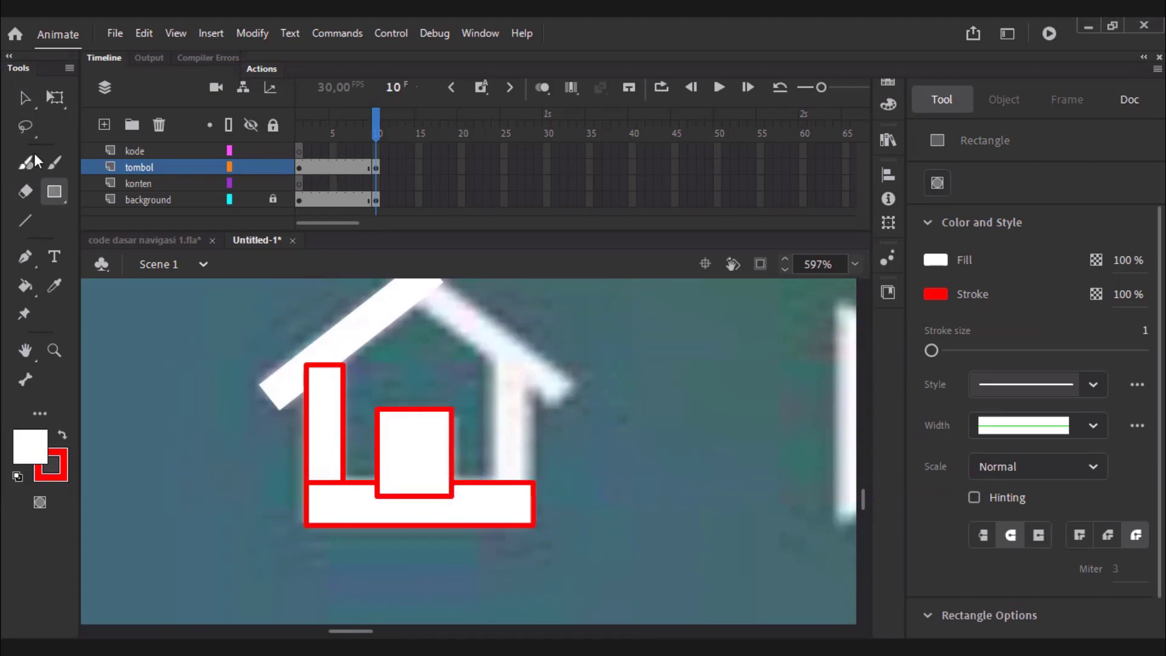
Delete the red outlines around the traced wall, base and door rectangles.
left_click(25, 98)
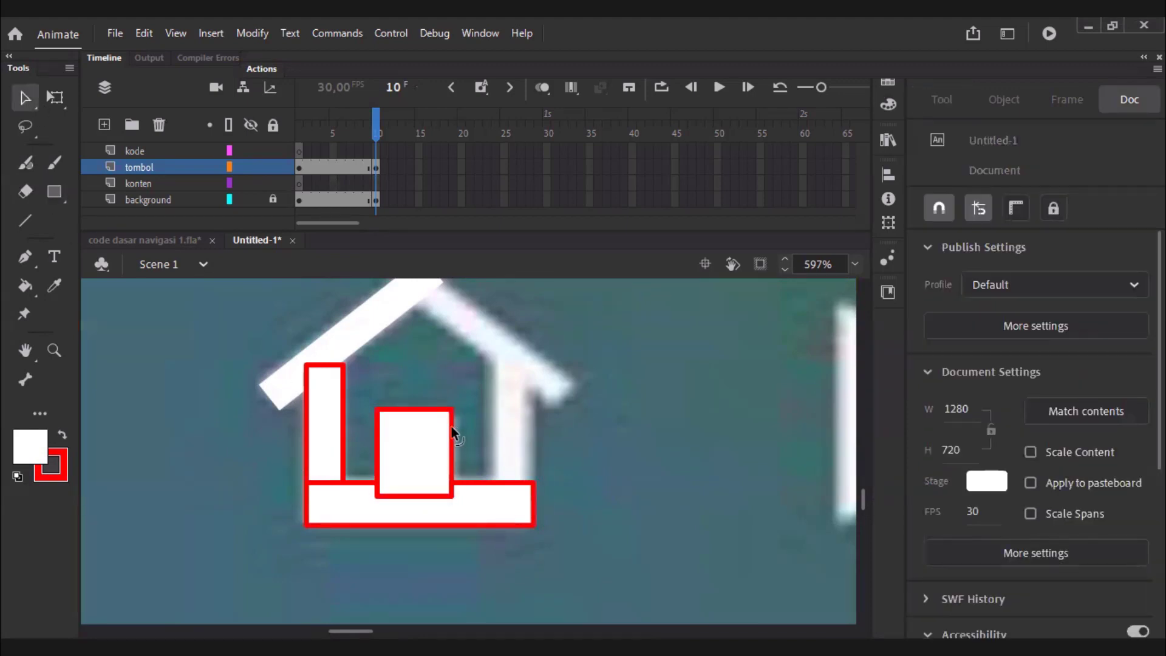
double_click(452, 426)
key("Delete")
Select the right half of the traced house shape, up to the roof peak, and delete it.
scroll(484, 440, "up", 3)
scroll(555, 487, "down", 2)
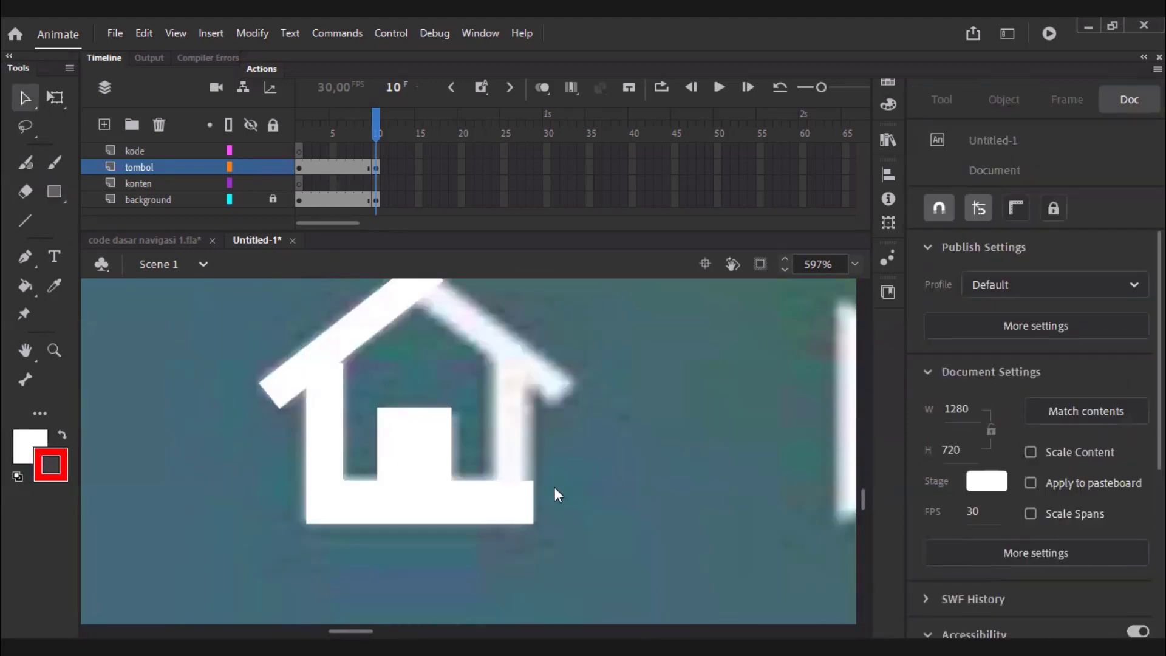
scroll(535, 485, "up", 1)
key("z")
left_click(522, 524, "alt")
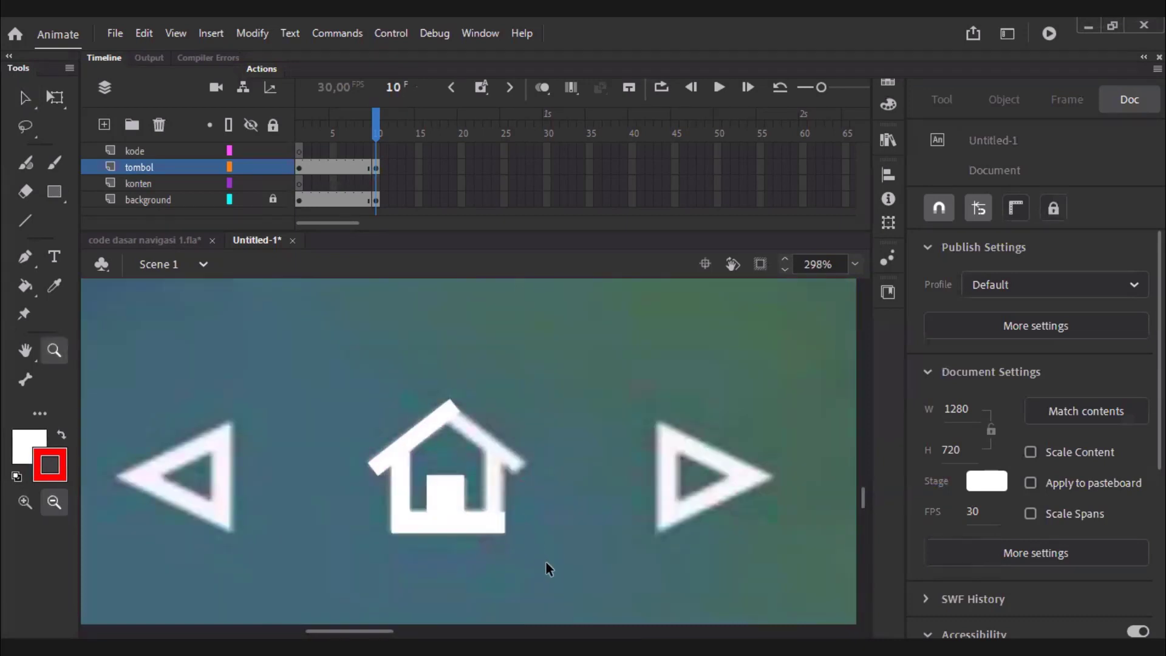
key("v")
left_click_drag(551, 567, 449, 370)
key("Delete")
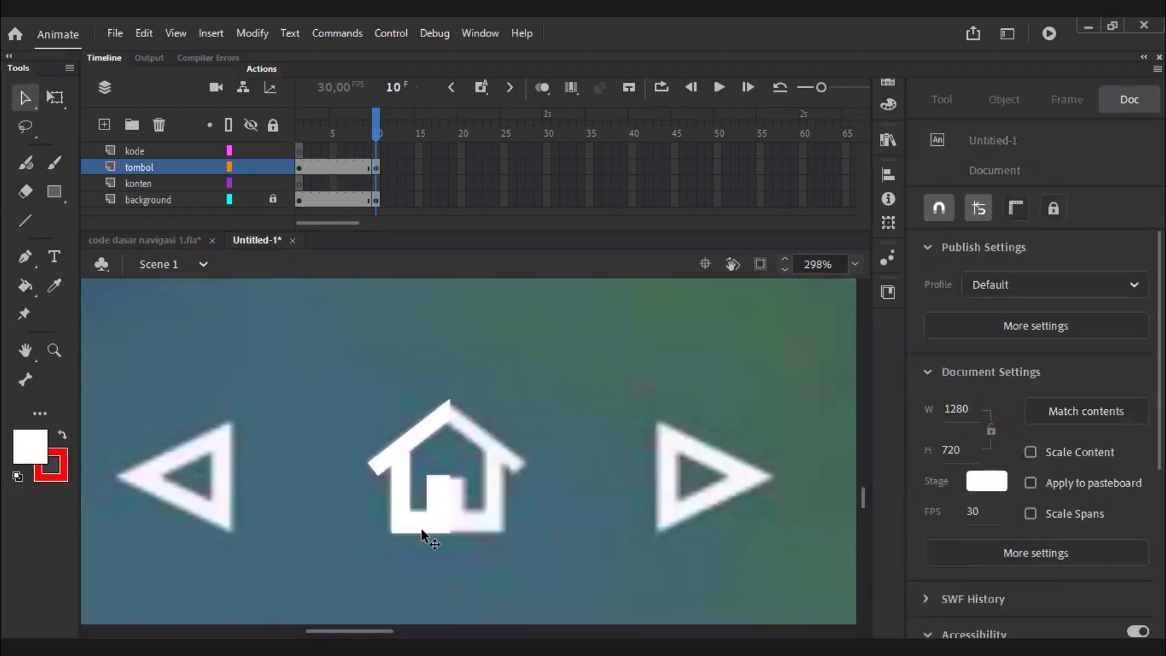
Duplicate the traced left half of the house, flip it horizontally and join it at the centre to complete the shape.
left_click(424, 534)
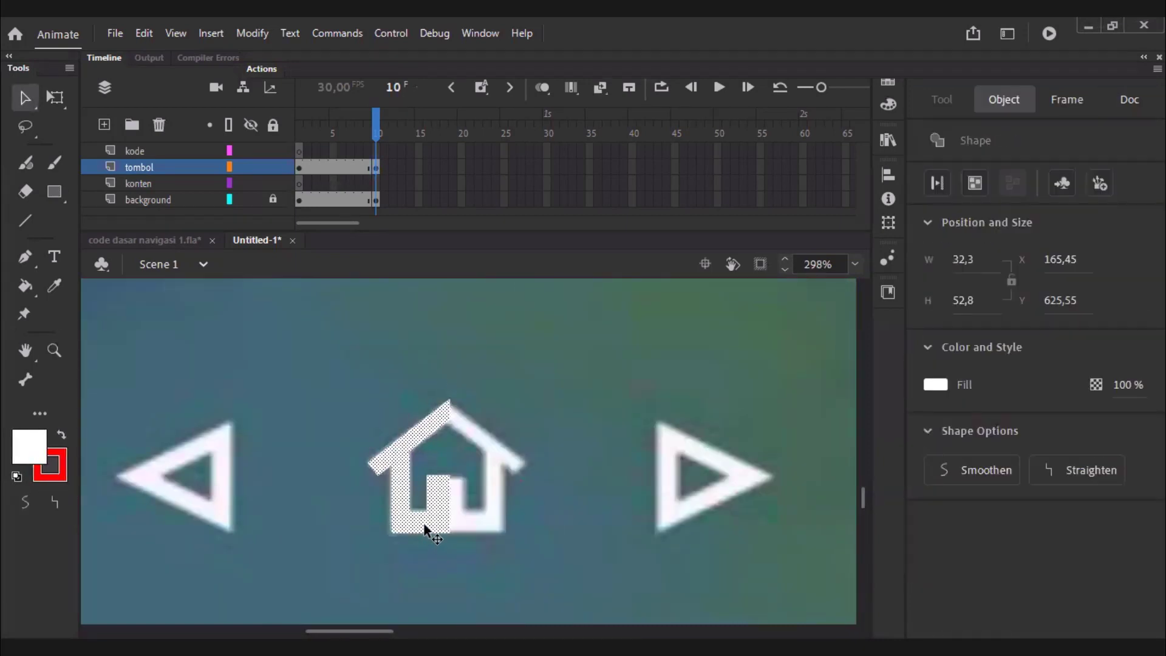
left_click(261, 37)
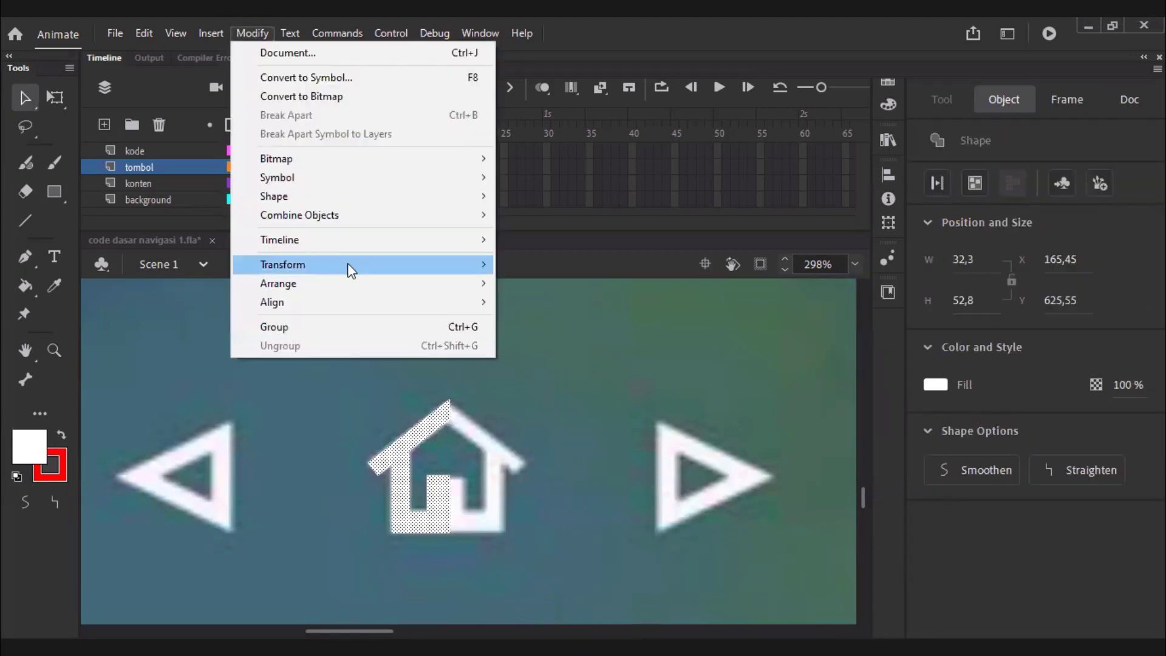
left_click(193, 30)
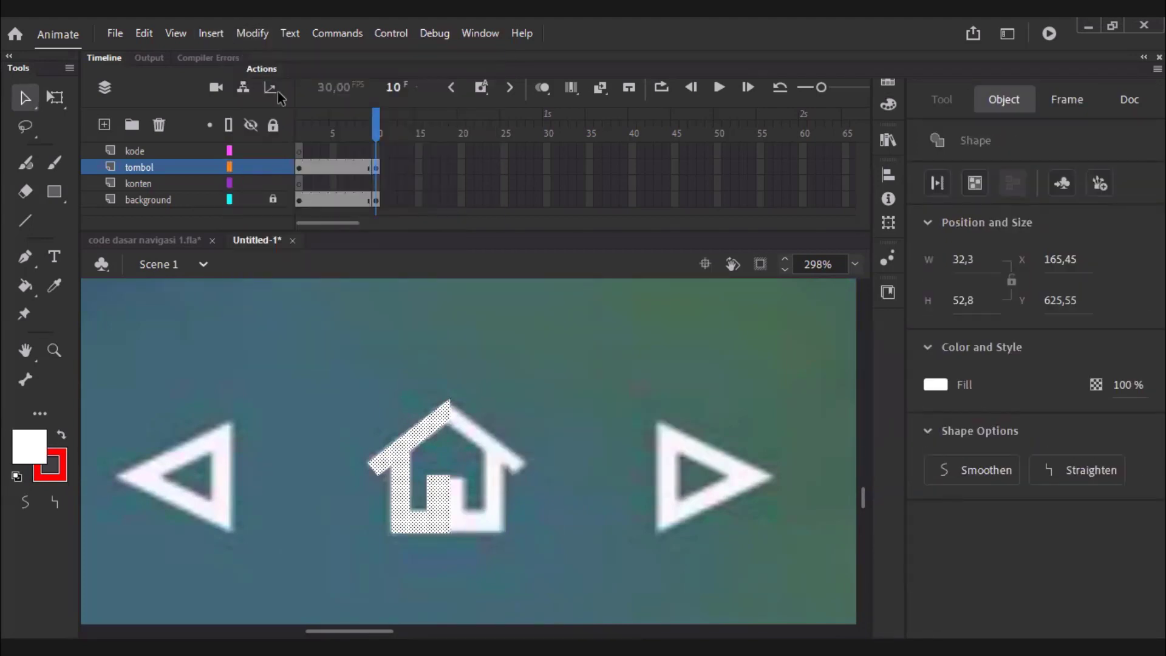
left_click(261, 39)
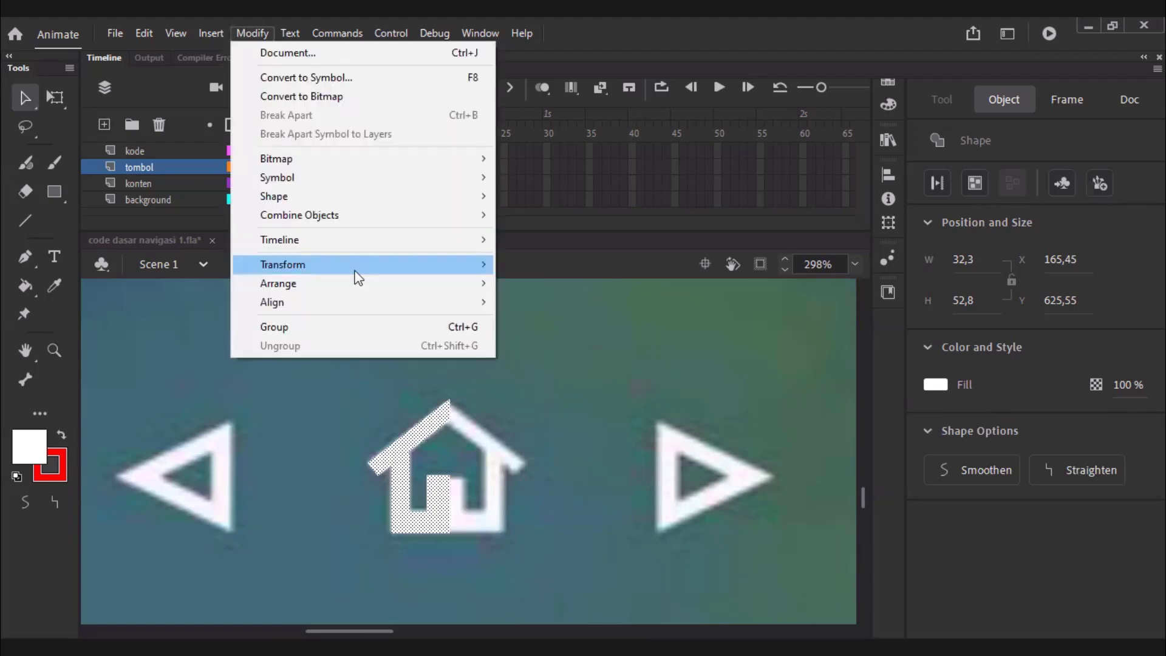
mouse_move(358, 278)
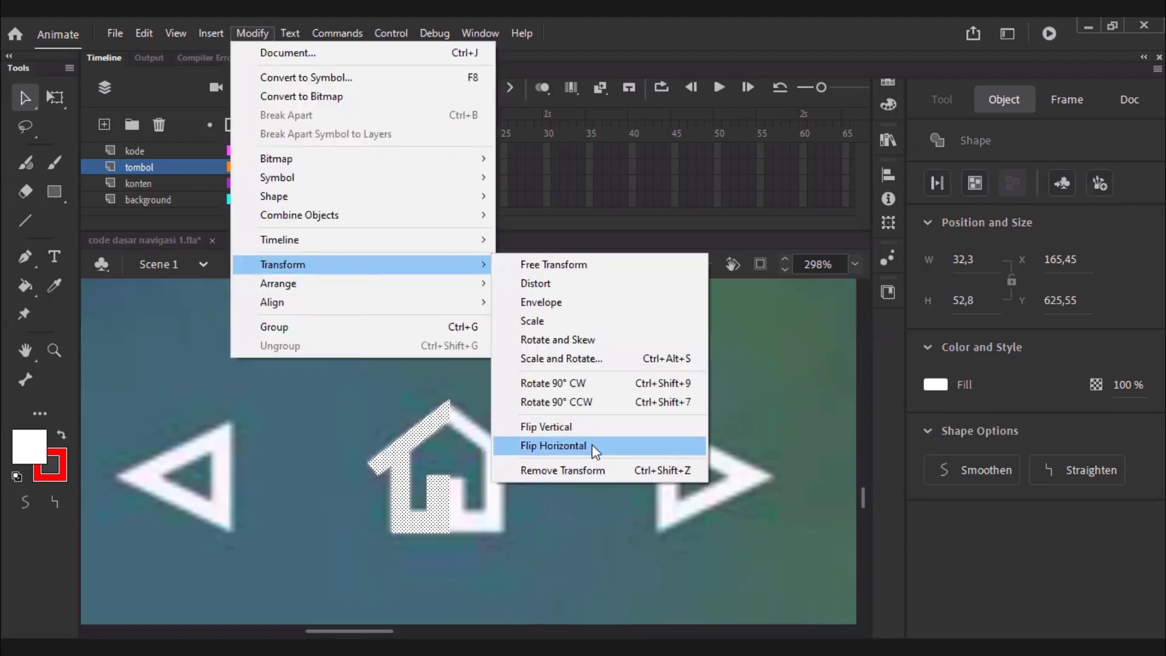
left_click(593, 446)
left_click_drag(392, 506, 632, 394)
left_click(568, 516)
Move the completed house shape back over the background's home icon.
scroll(651, 450, "up", 2)
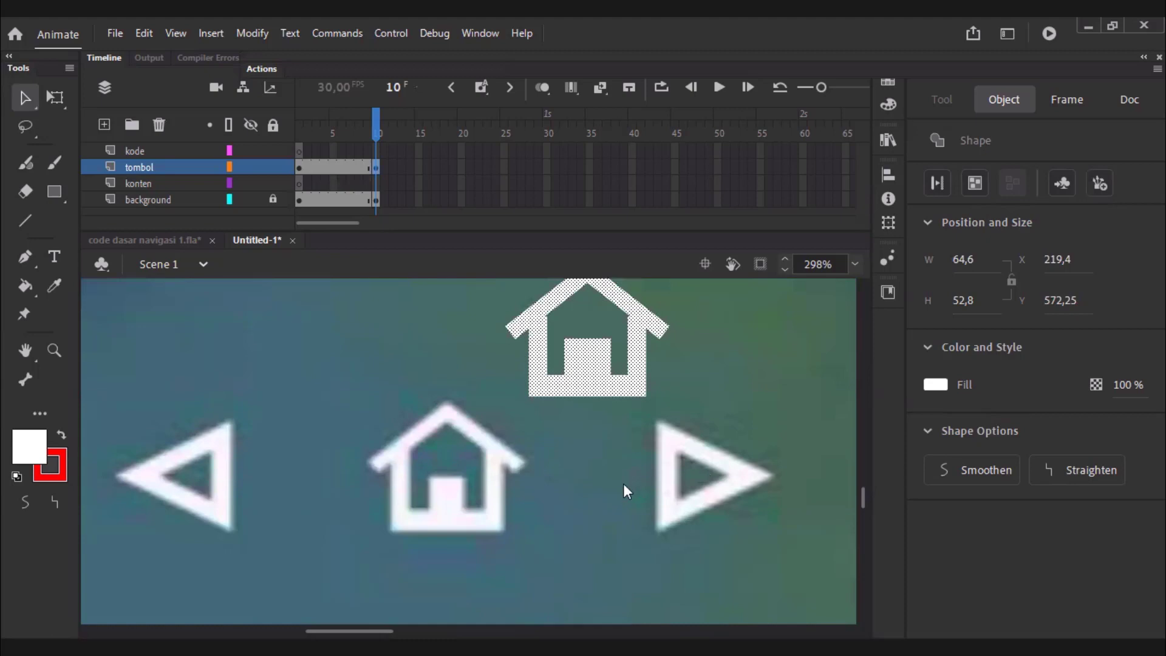
left_click(587, 502)
left_click(562, 367)
left_click_drag(448, 529, 449, 526)
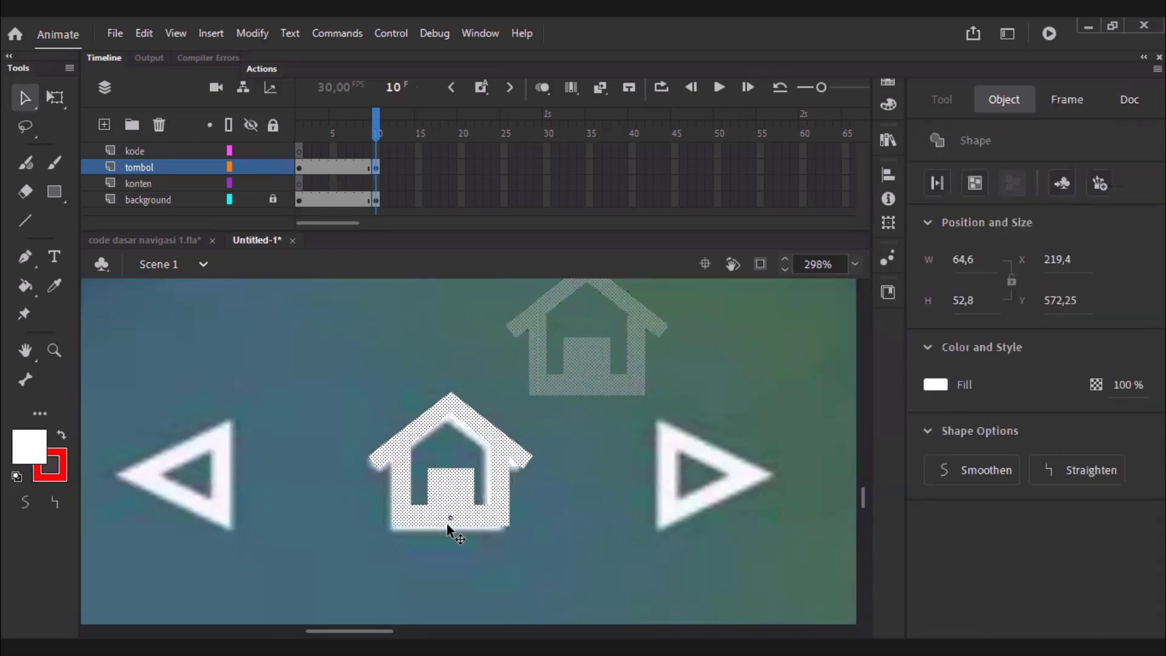
Convert the house shape to a button symbol named homeBtn.
right_click(448, 523)
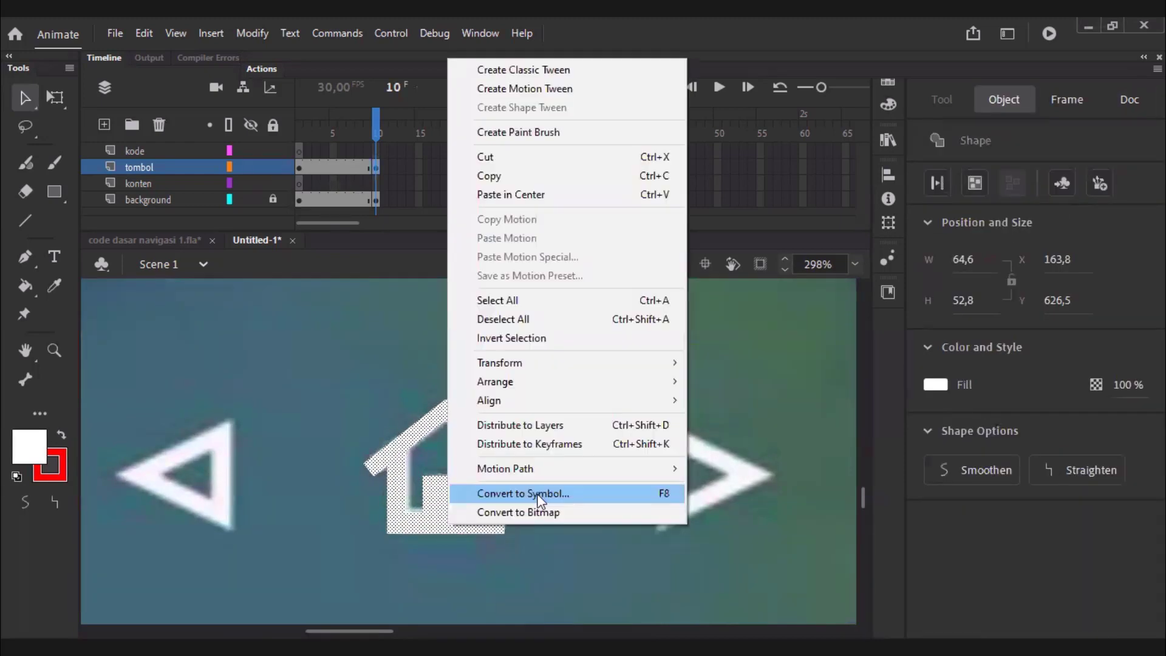
key("Return")
type("homeBtn")
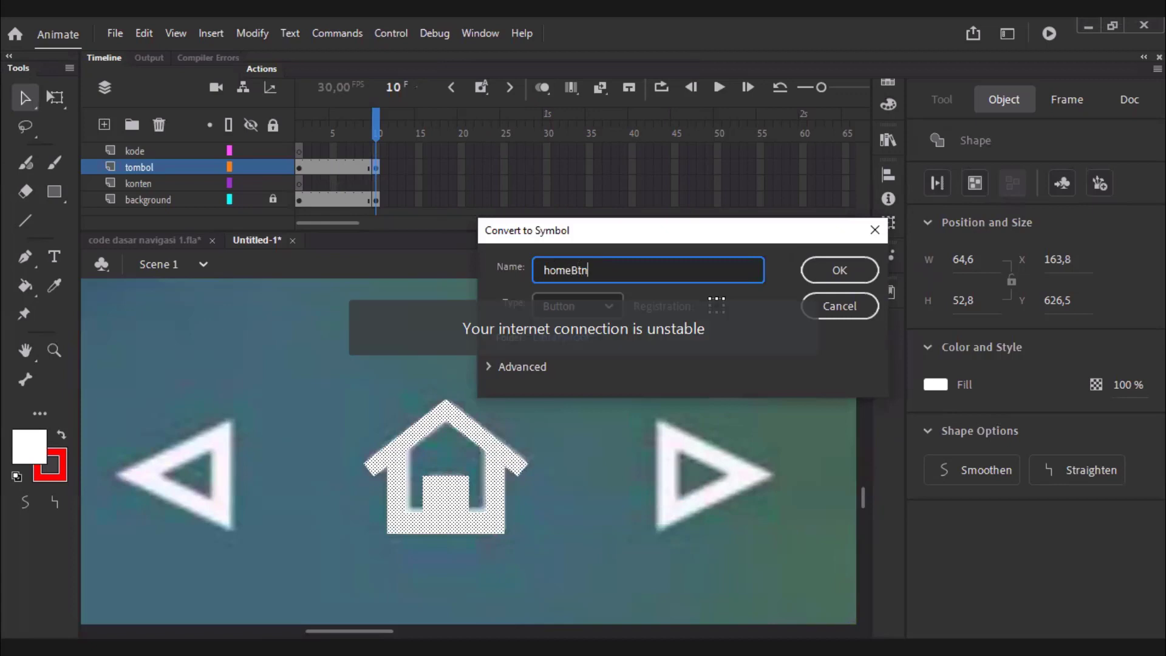
key("Return")
Inside the homeBtn symbol, insert a keyframe on the Over state and recolour the house light blue.
double_click(381, 436)
key("z")
left_click_drag(305, 383, 573, 552)
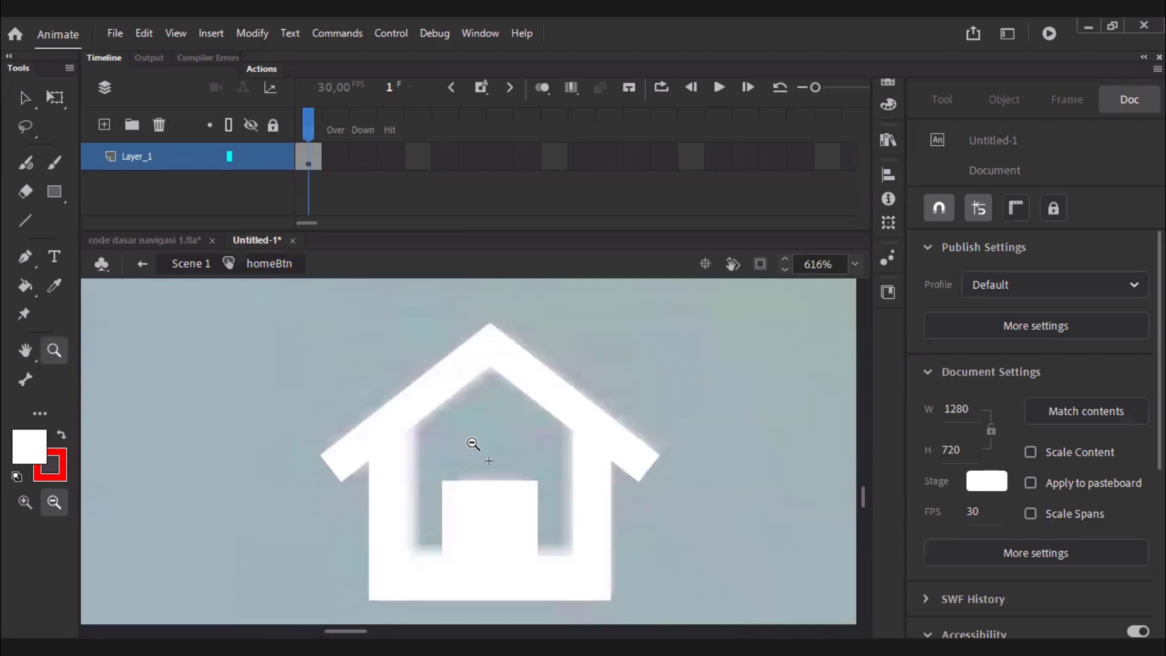
left_click(480, 472)
left_click_drag(370, 375, 591, 558)
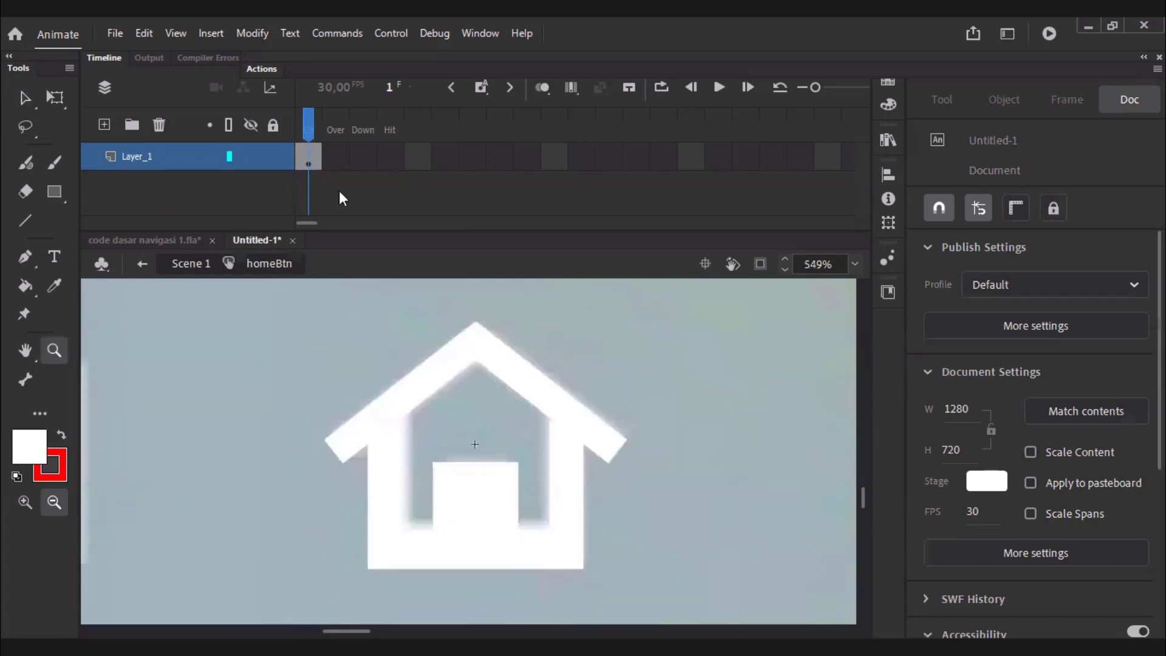
key("v")
left_click(337, 158)
right_click(338, 161)
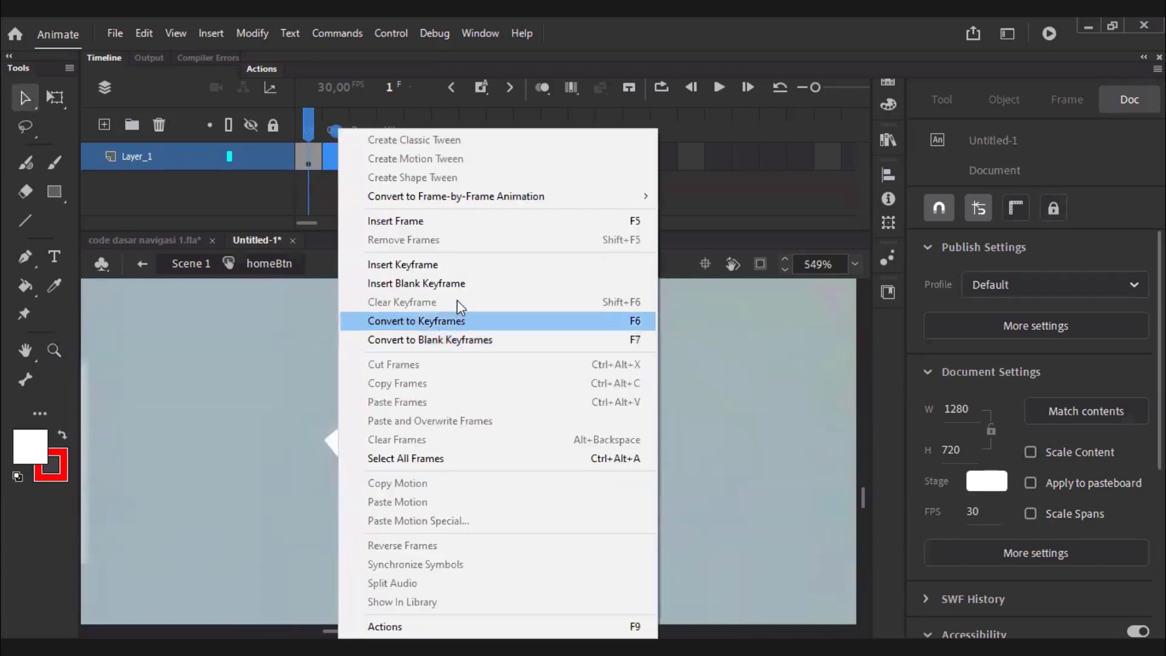
left_click(470, 265)
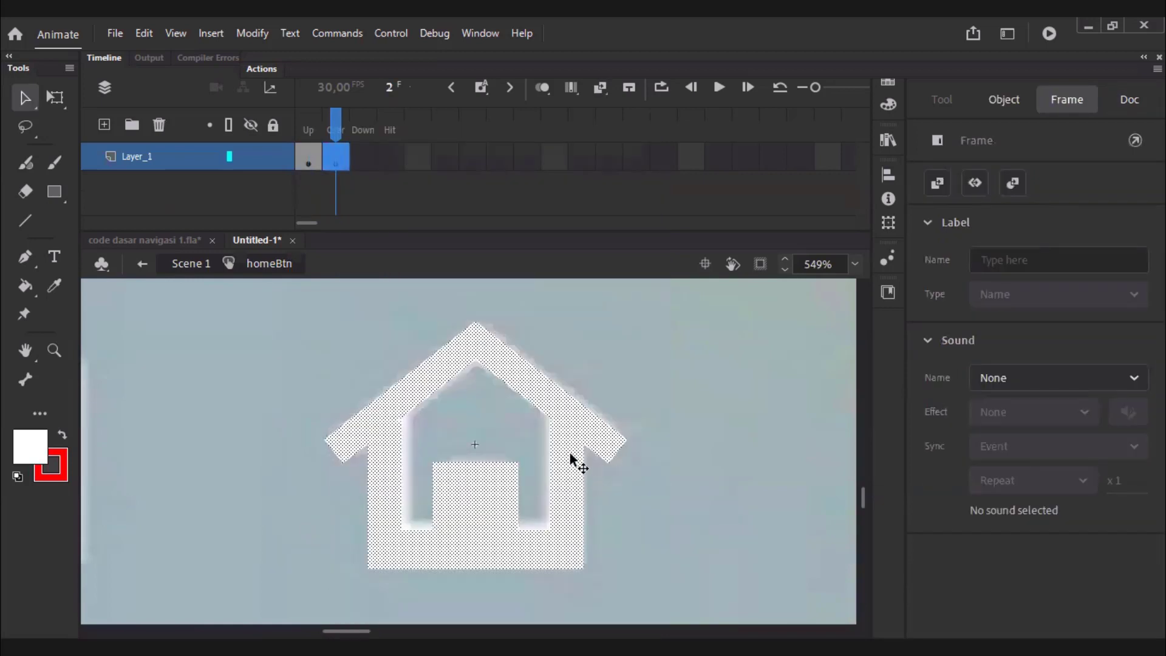
left_click(939, 386)
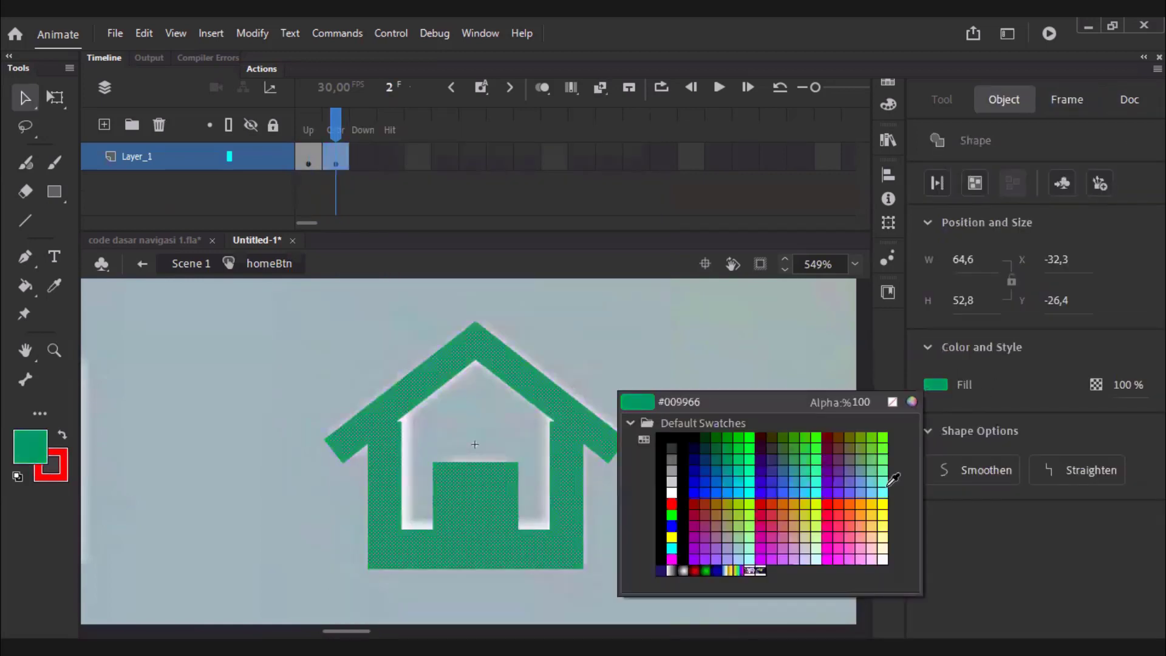
Insert a keyframe on the Down state and change the house fill to blue #0000FF.
left_click(362, 164)
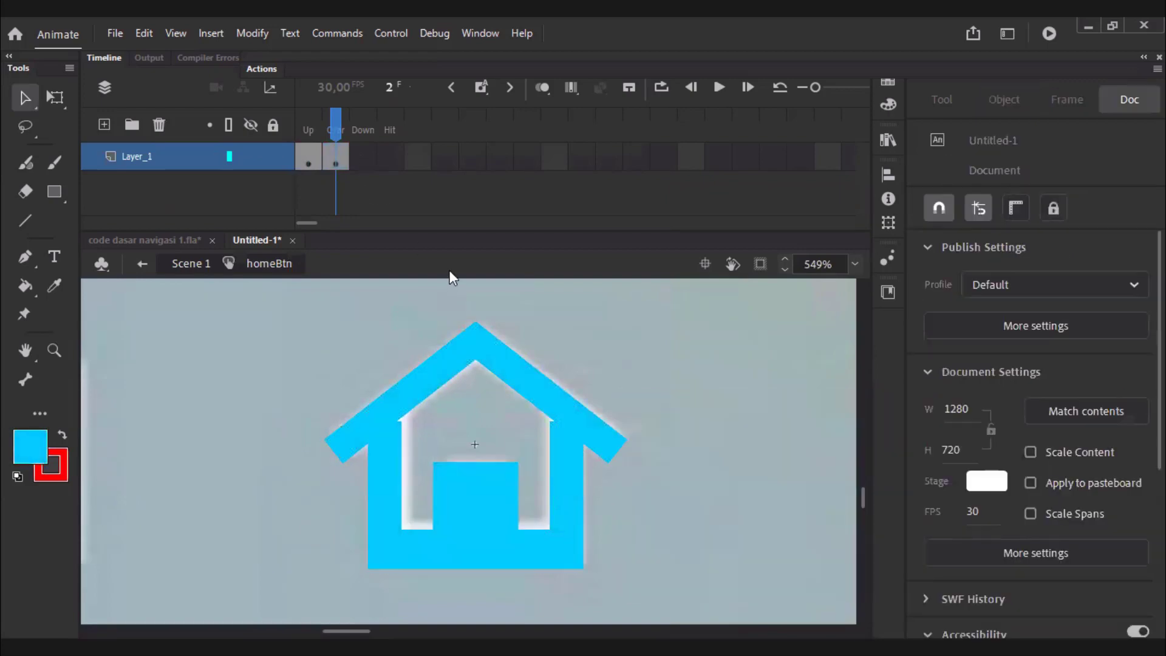
right_click(363, 157)
key("Up")
key("Return")
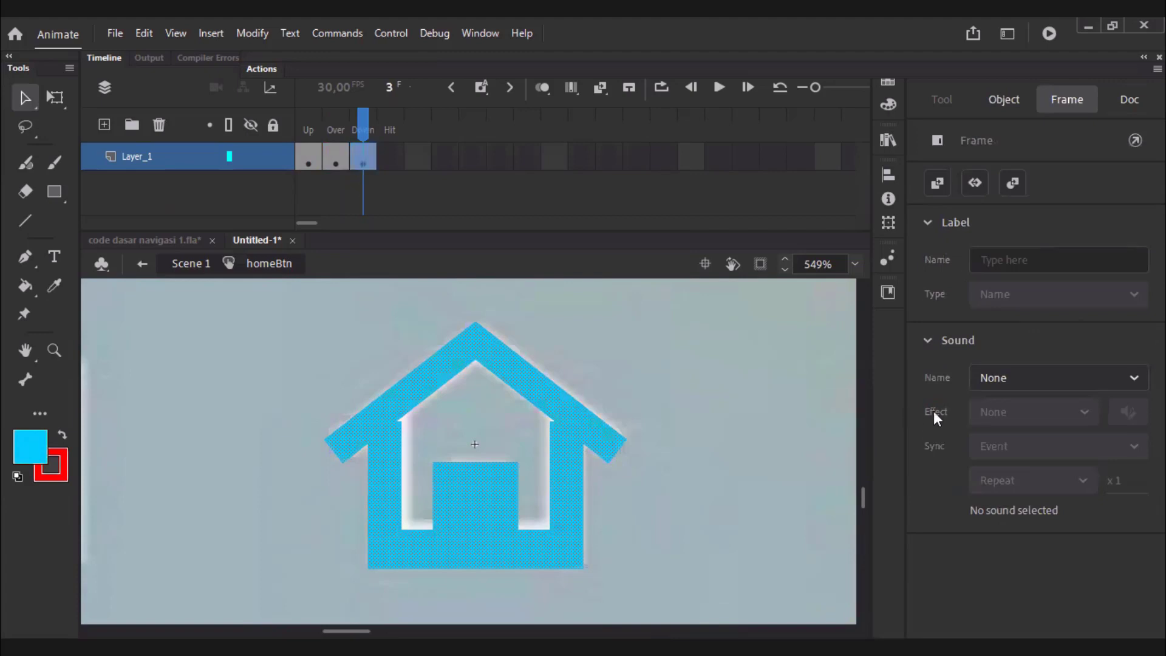
left_click(694, 488)
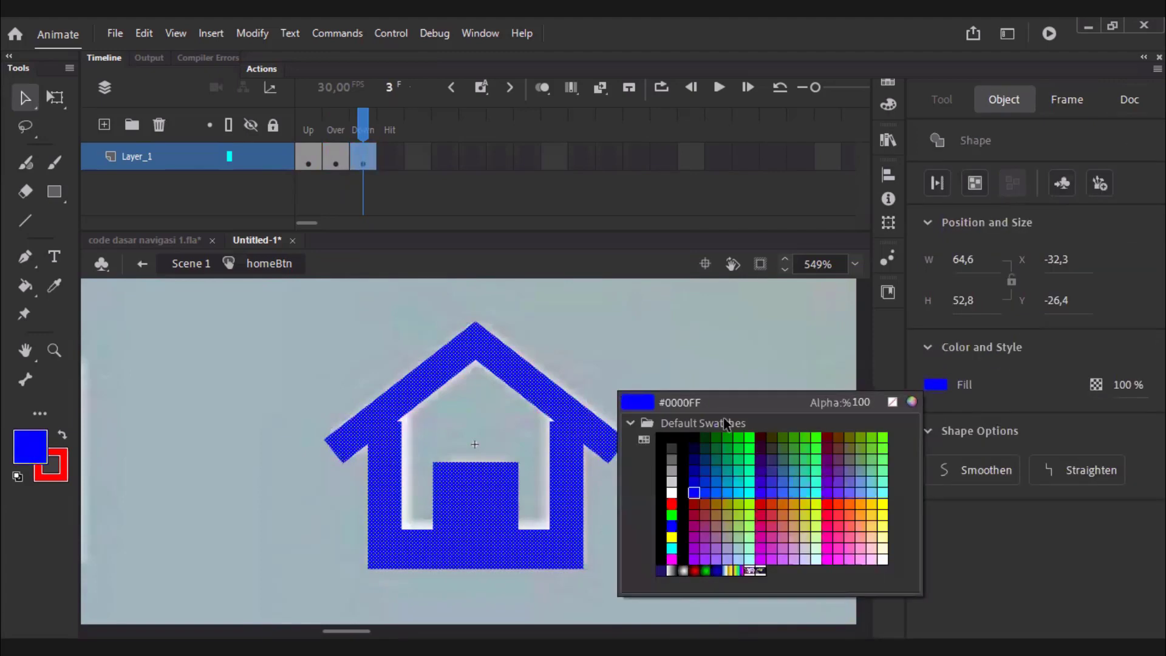
left_click(723, 418)
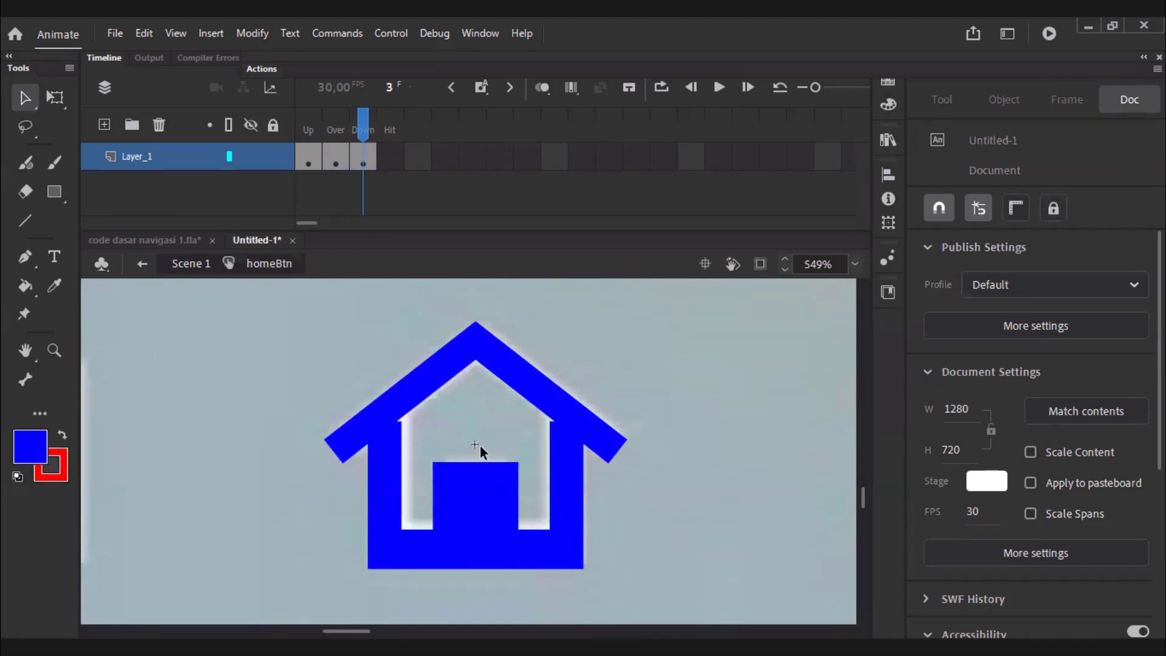
Insert a keyframe on the Hit state and fill the house's hollow interior with blue using the Paint Bucket.
left_click(398, 160)
right_click(392, 159)
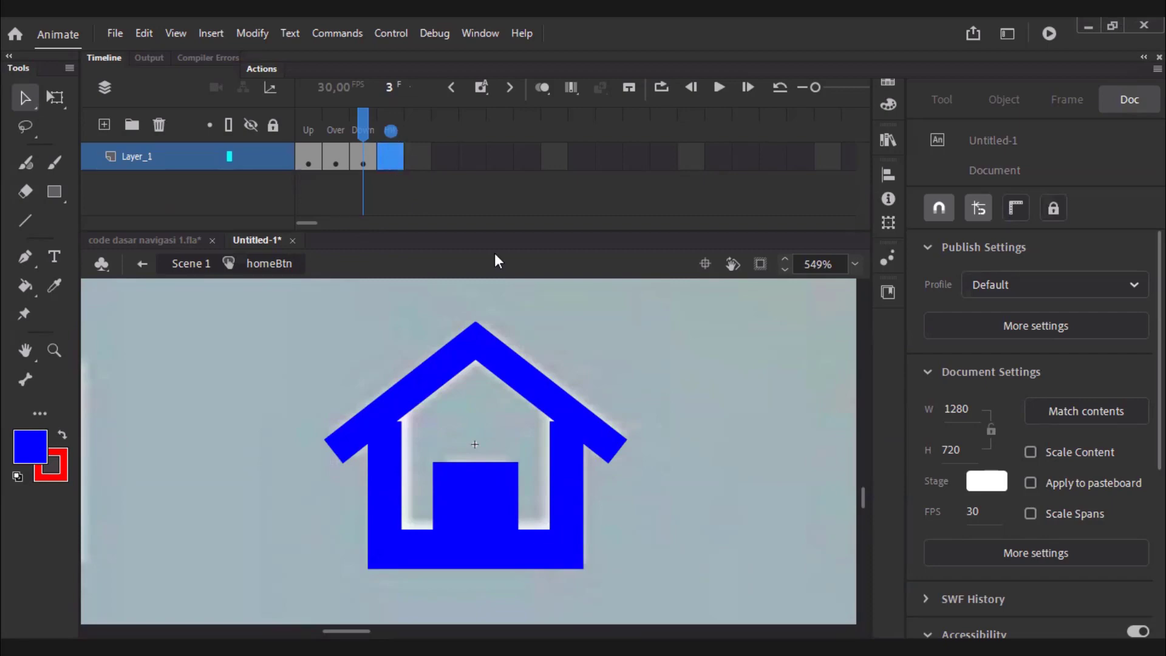
left_click(499, 264)
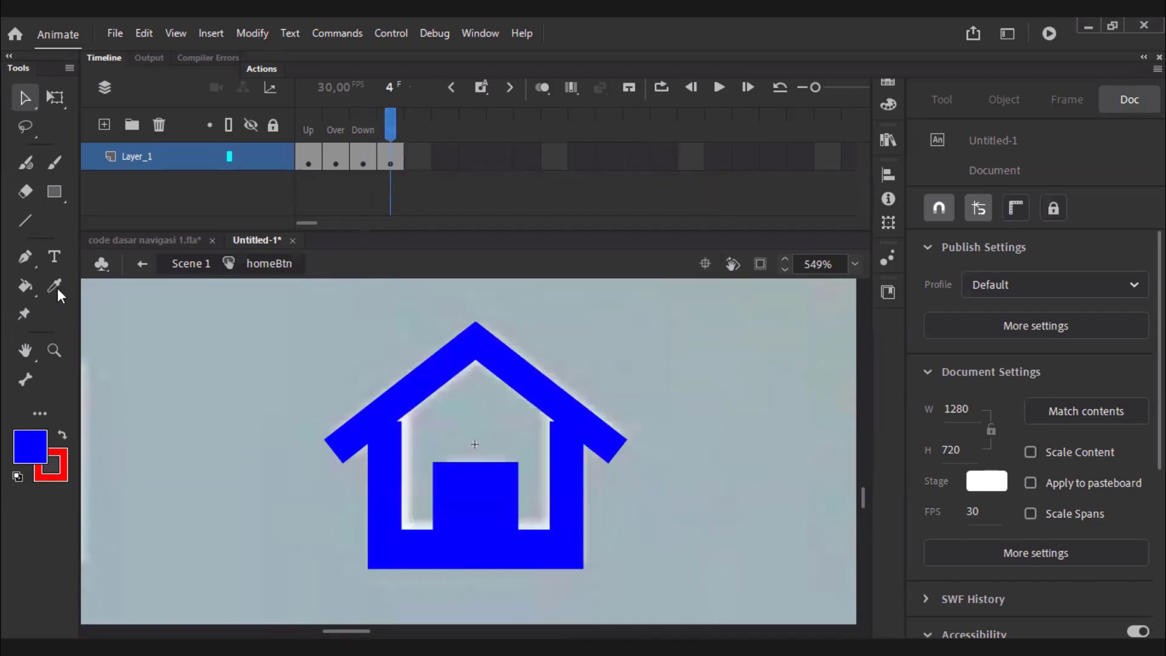
left_click(26, 283)
left_click(493, 398)
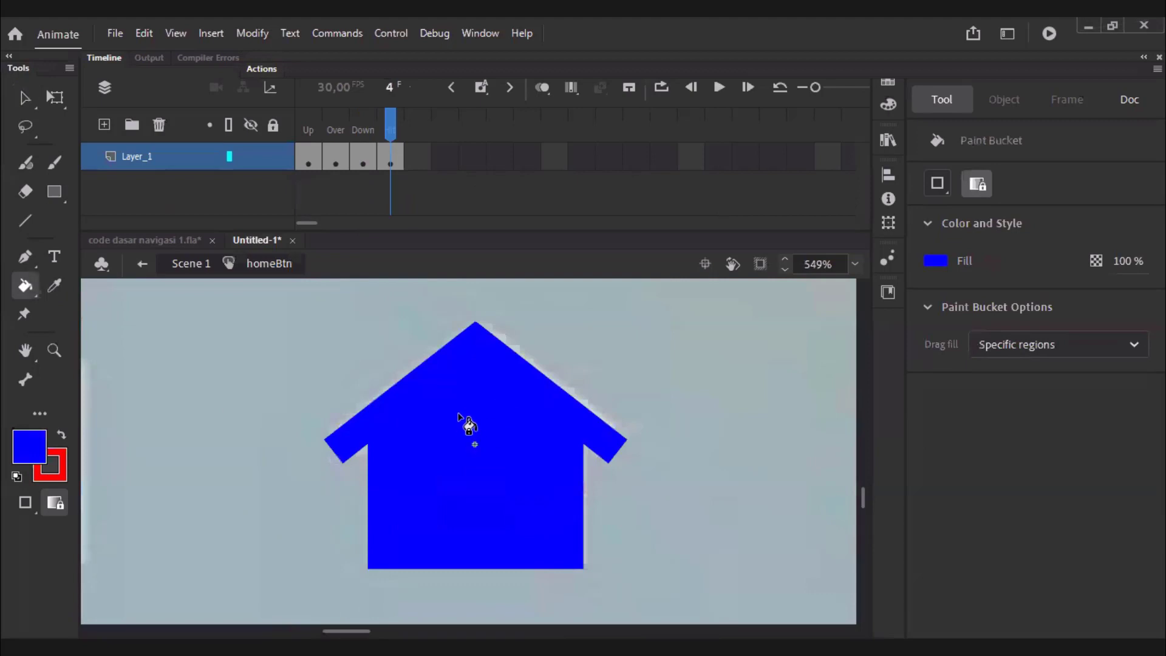
left_click(24, 97)
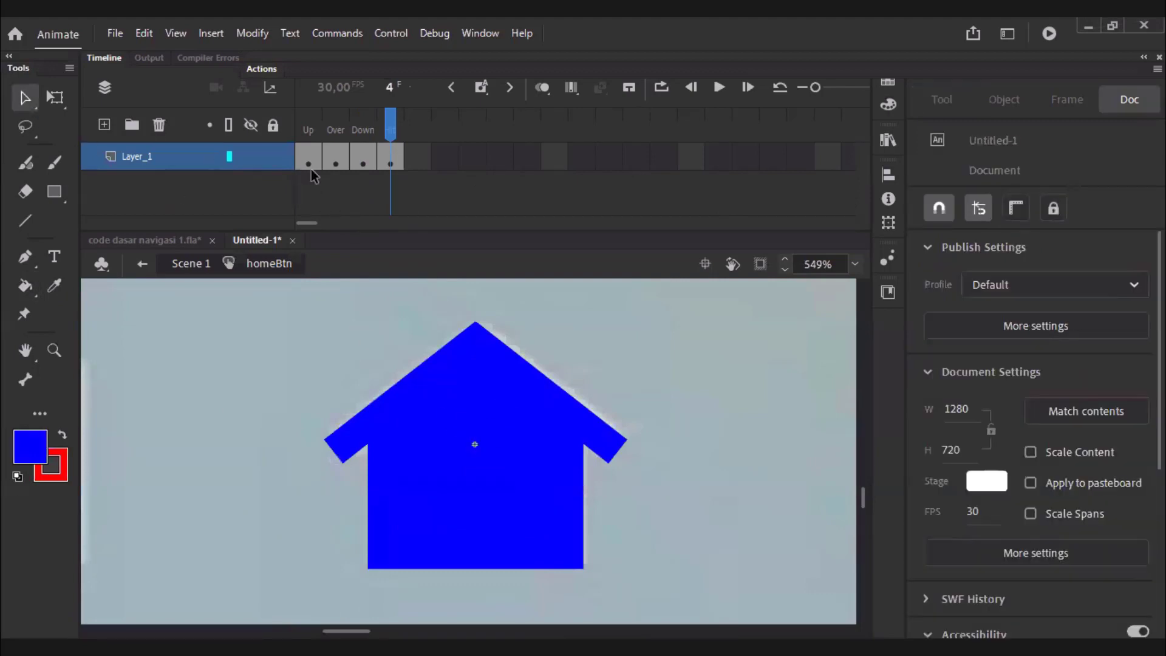
Review the home button's Up, Over, Down and Hit states, and return to Scene 1.
left_click(309, 129)
left_click(333, 130)
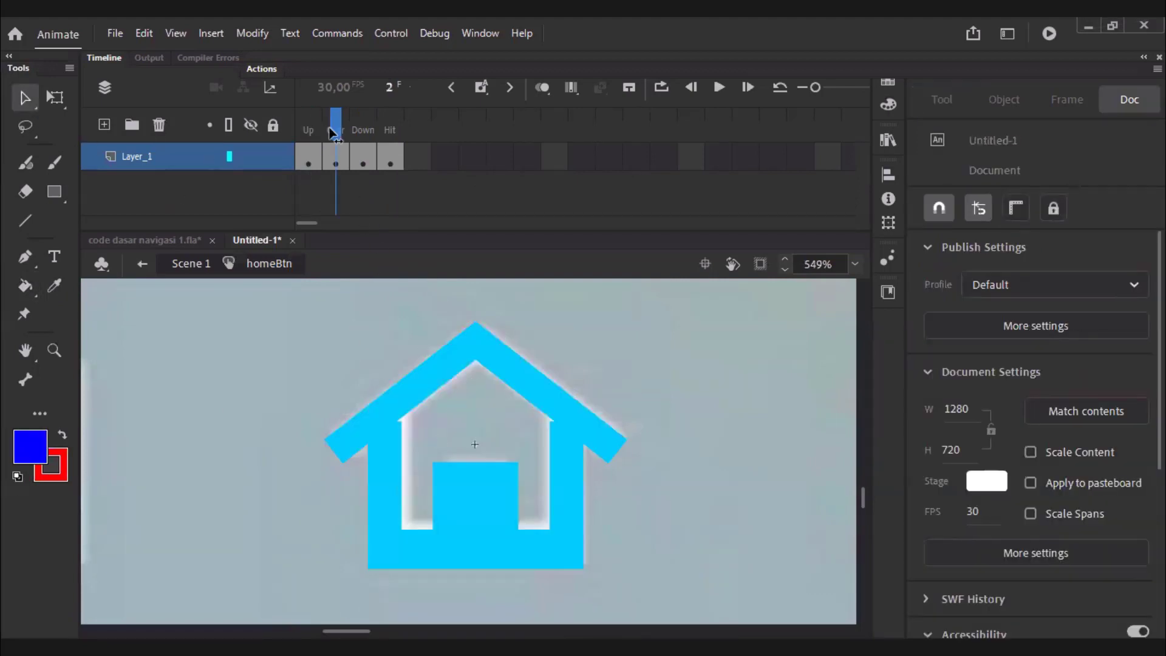
left_click(364, 130)
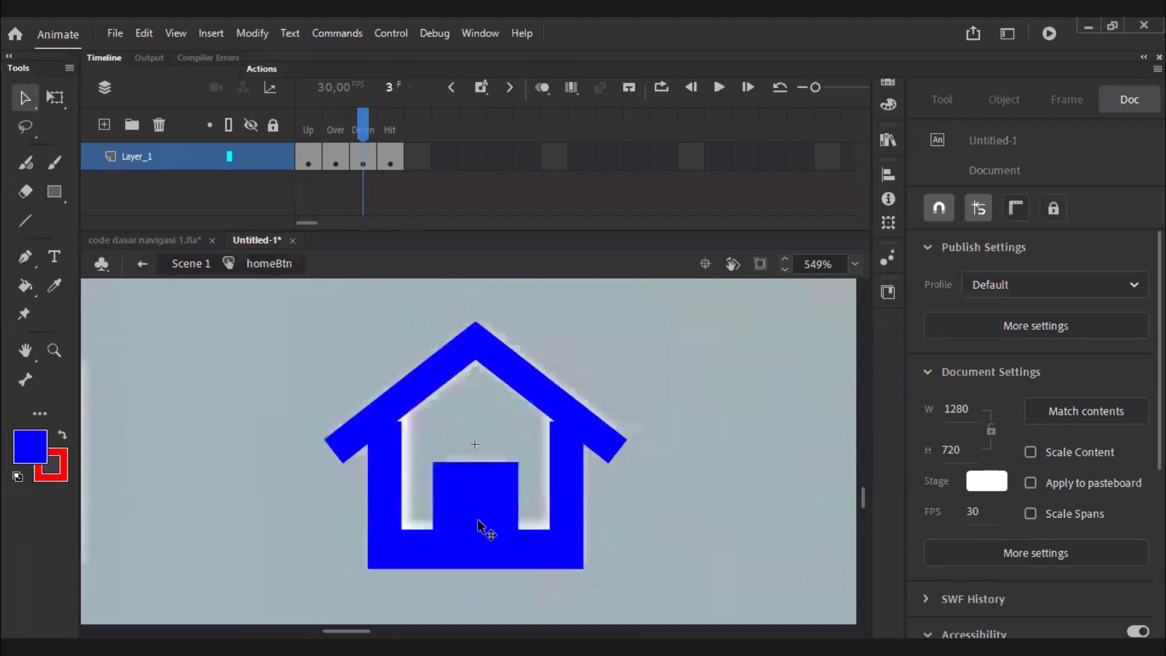
left_click(392, 153)
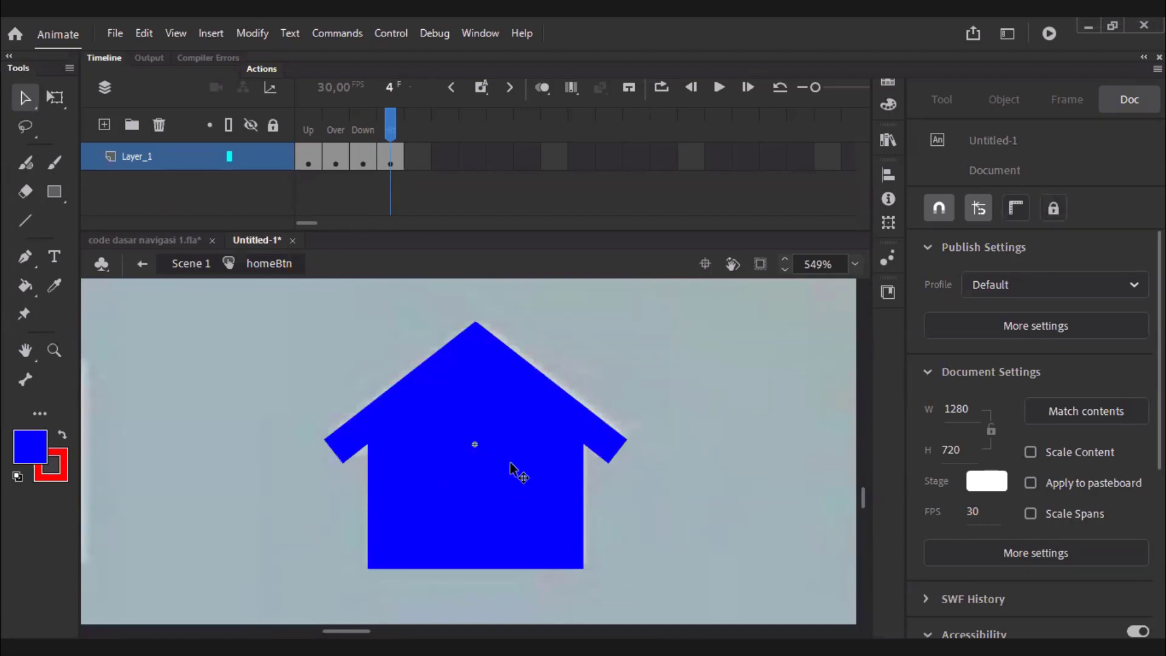
left_click(194, 265)
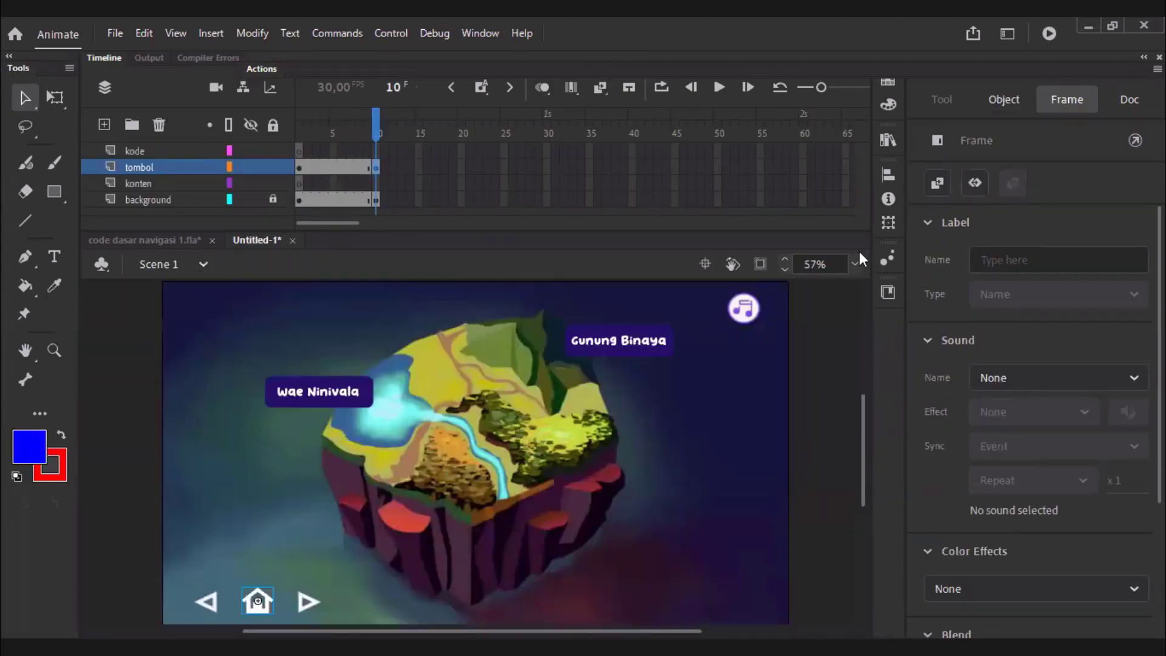
Examine the Wae Ninivala, Gunung Binaya and home buttons placed on the frame 10 map page.
left_click(785, 270)
left_click(784, 270)
left_click(785, 270)
left_click(785, 270)
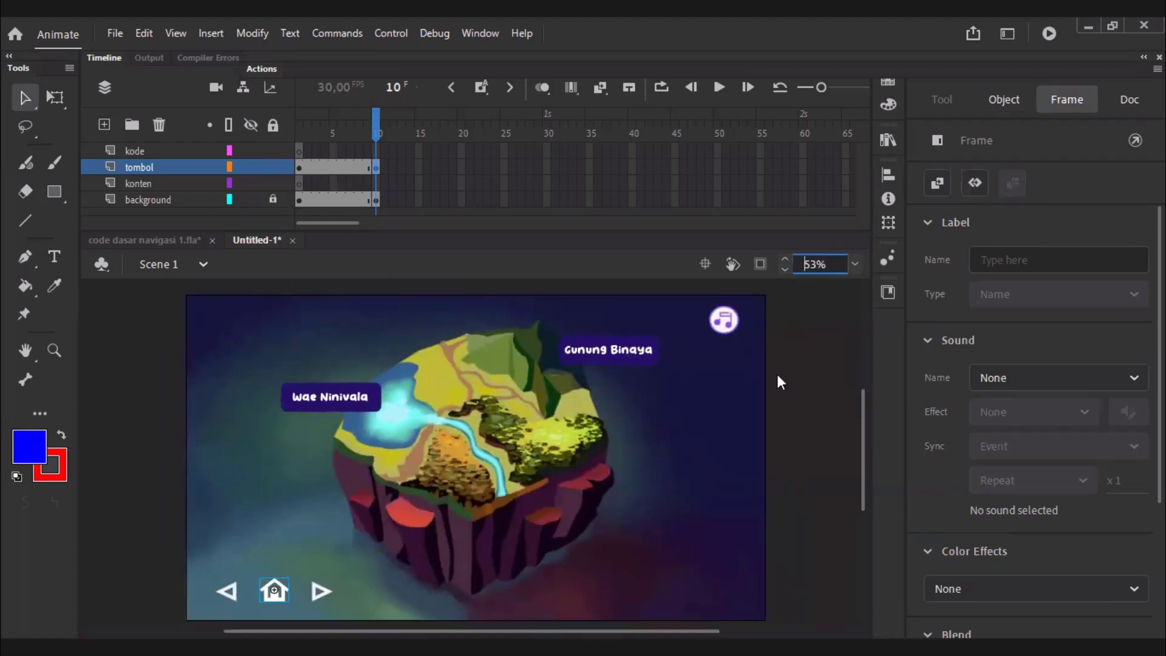
scroll(777, 372, "down", 2)
scroll(776, 372, "up", 2)
left_click_drag(866, 419, 869, 425)
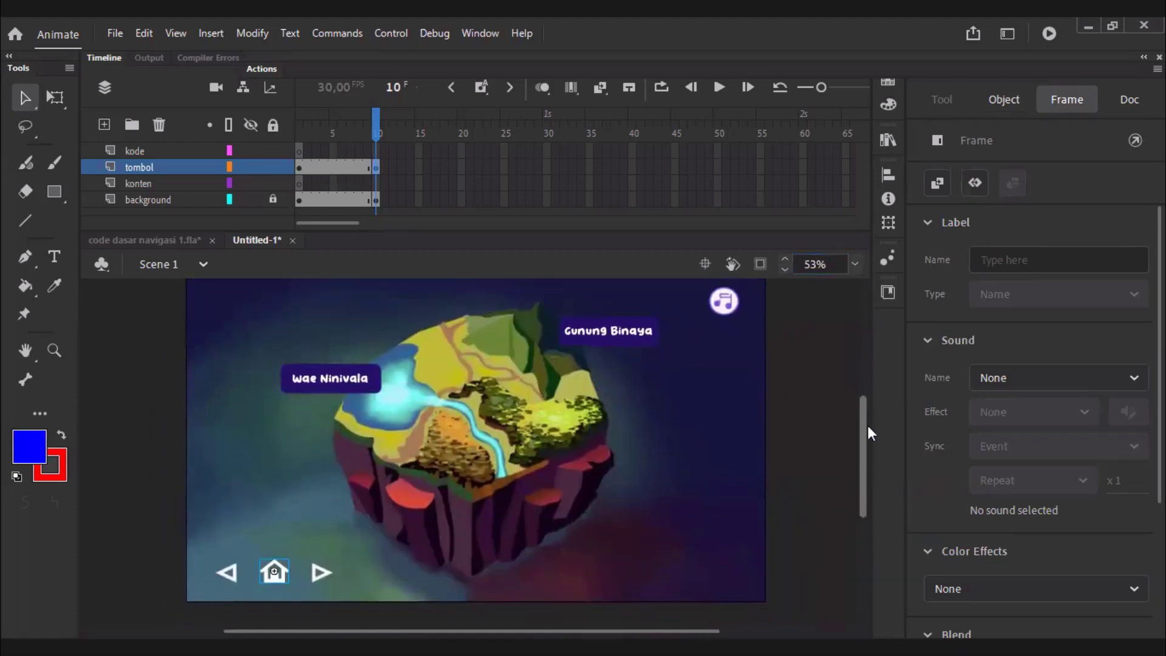
left_click(324, 385)
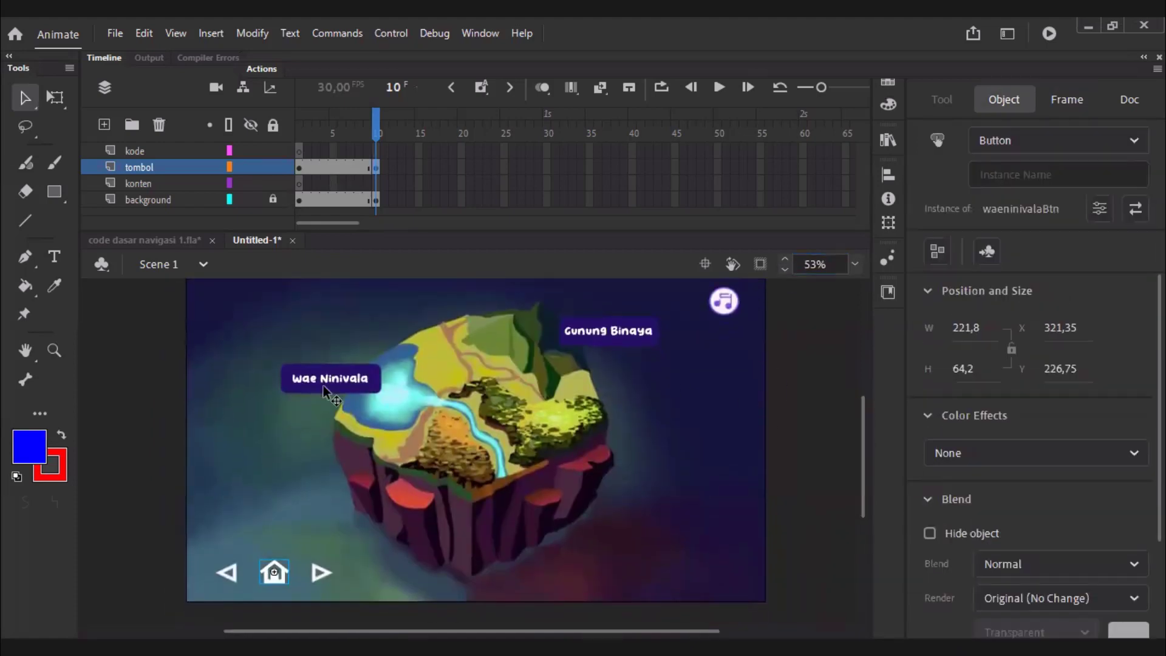
left_click(632, 339)
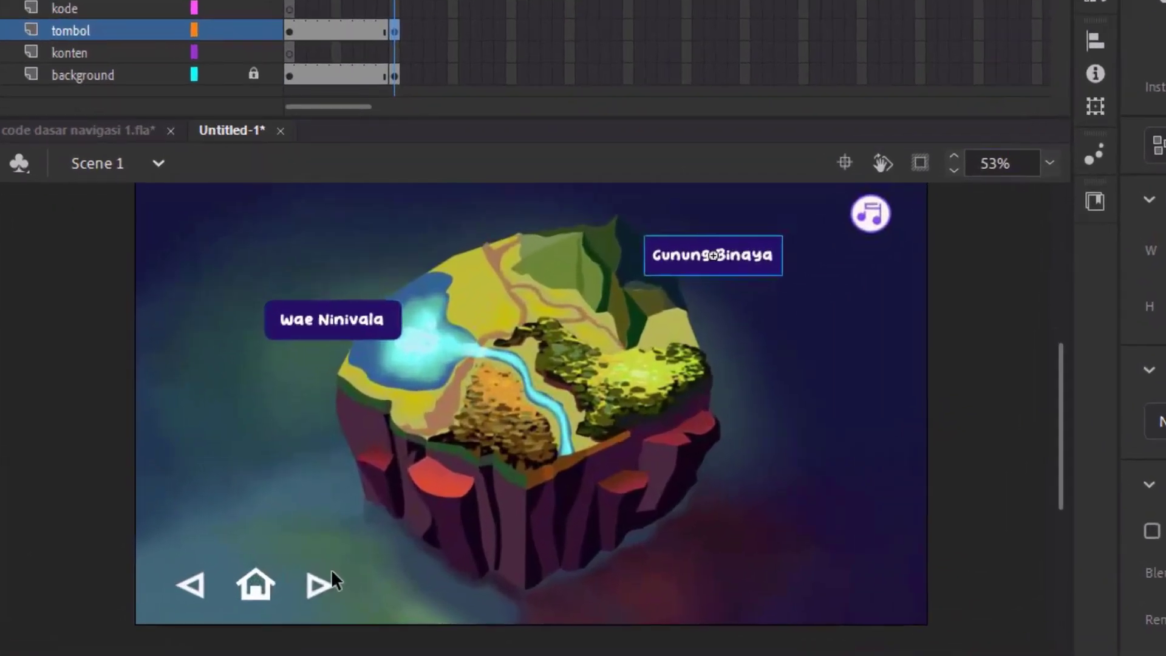
left_click(274, 570)
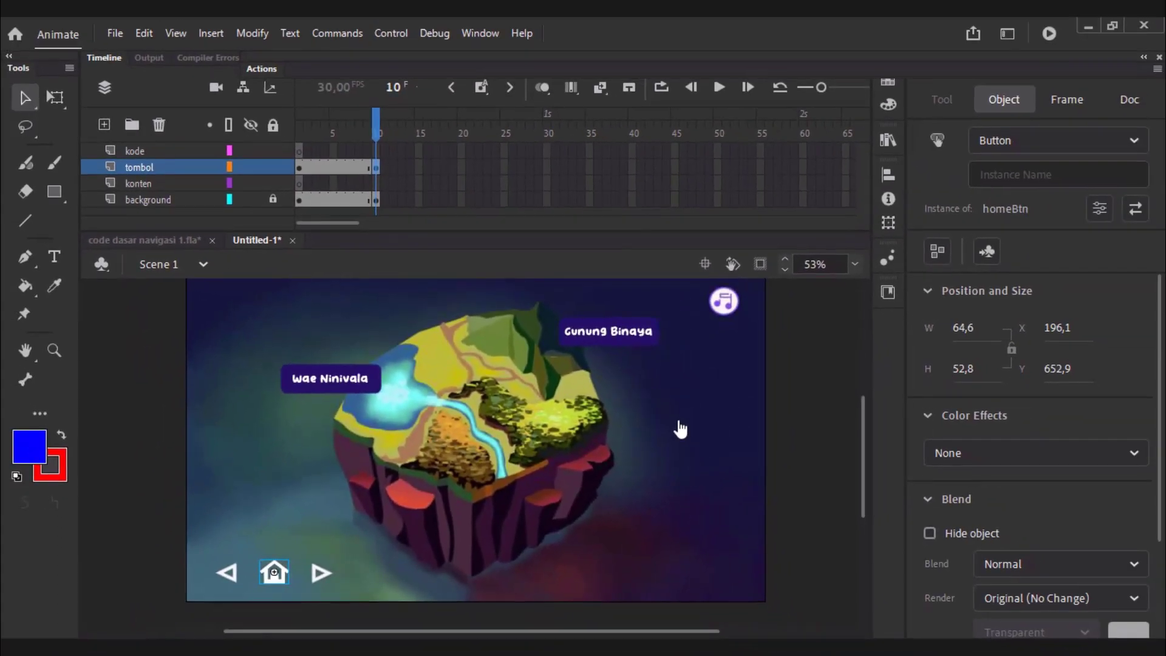
Test the movie, close the preview and play the timeline from frame 1 to check the page sequence.
key("ctrl+Return")
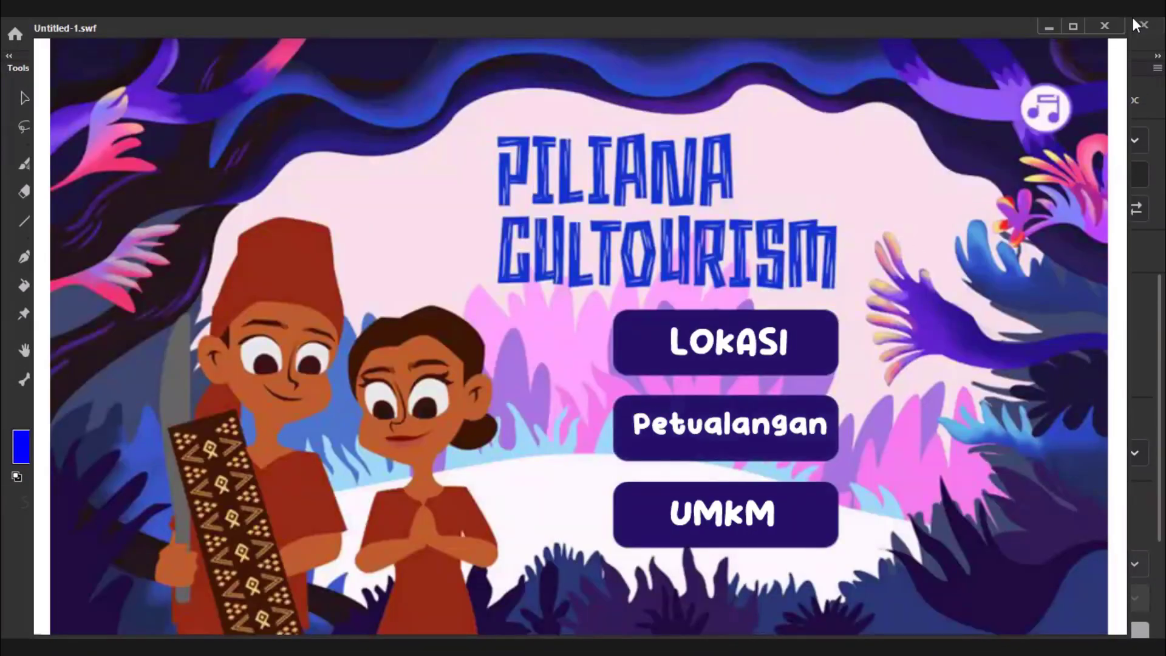
left_click(1105, 25)
left_click_drag(375, 132, 298, 140)
left_click(299, 146)
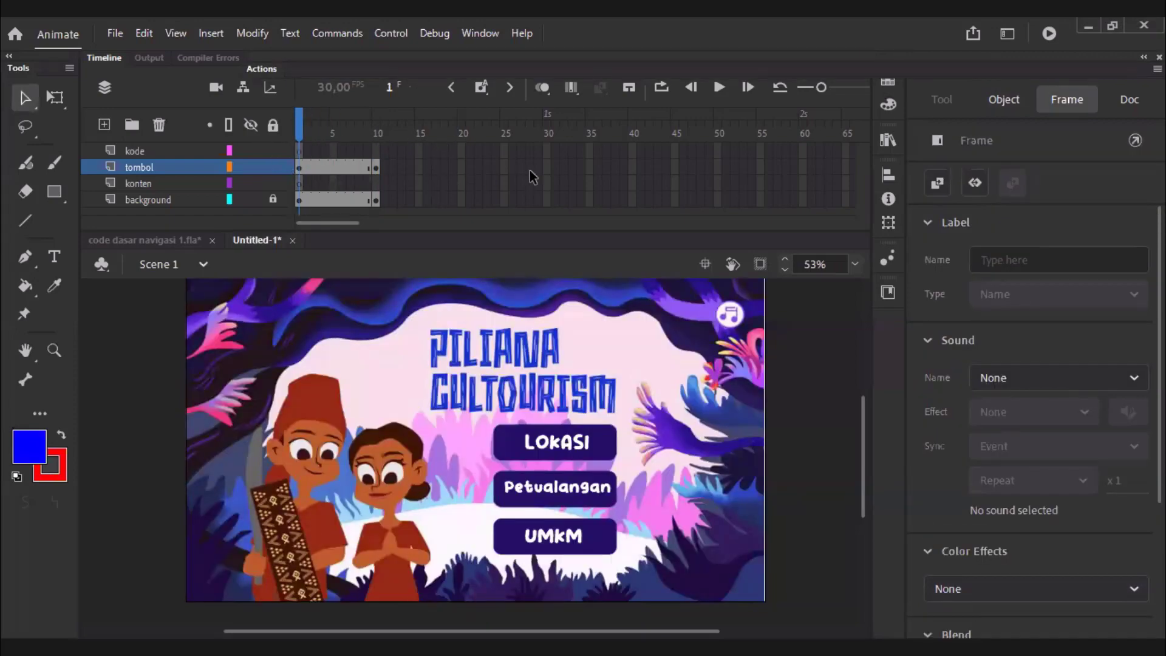
key("Return")
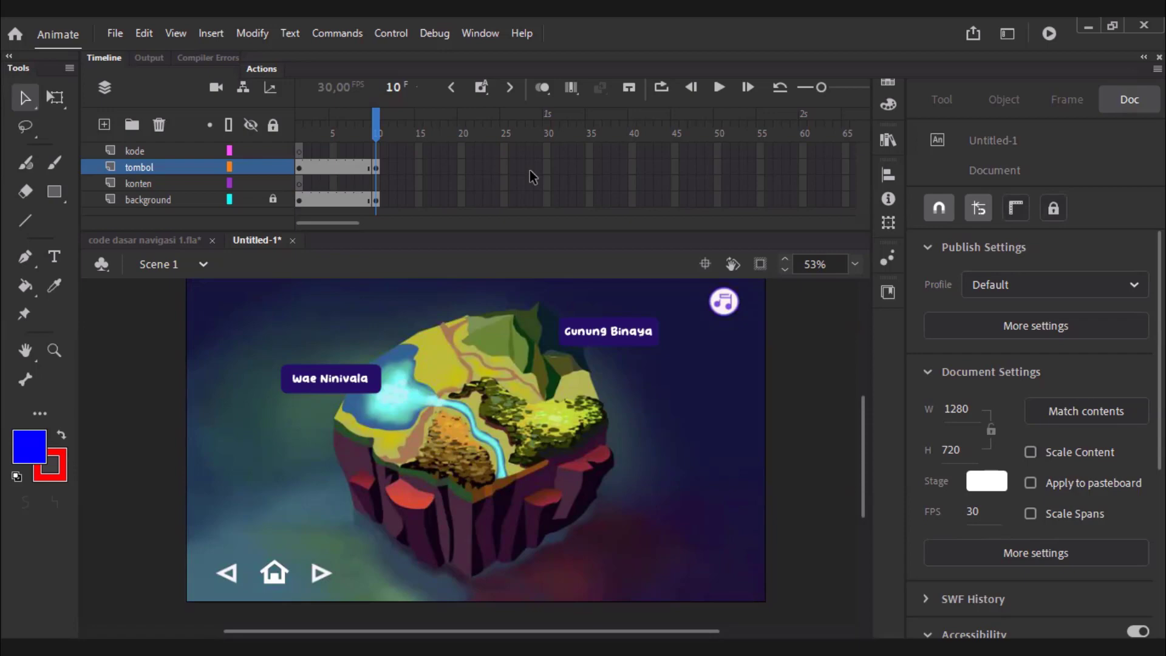
Add a stop(); action to frame 1 of the kode layer, enlarge the code text, and close the script editor.
left_click(300, 154)
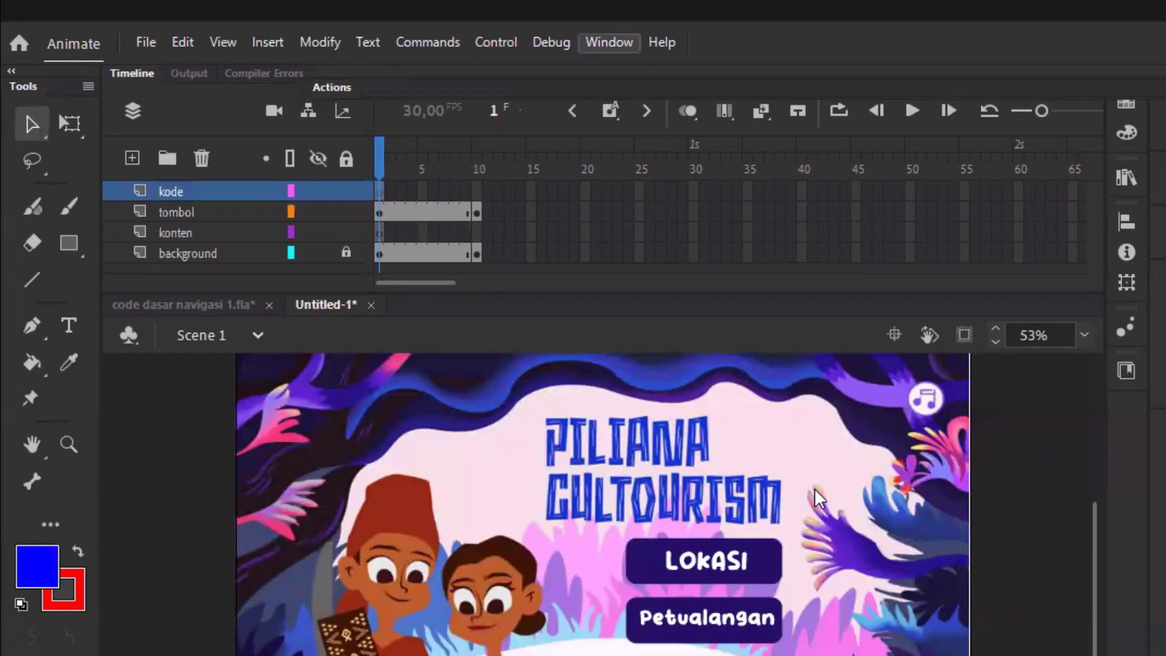
left_click(1062, 76)
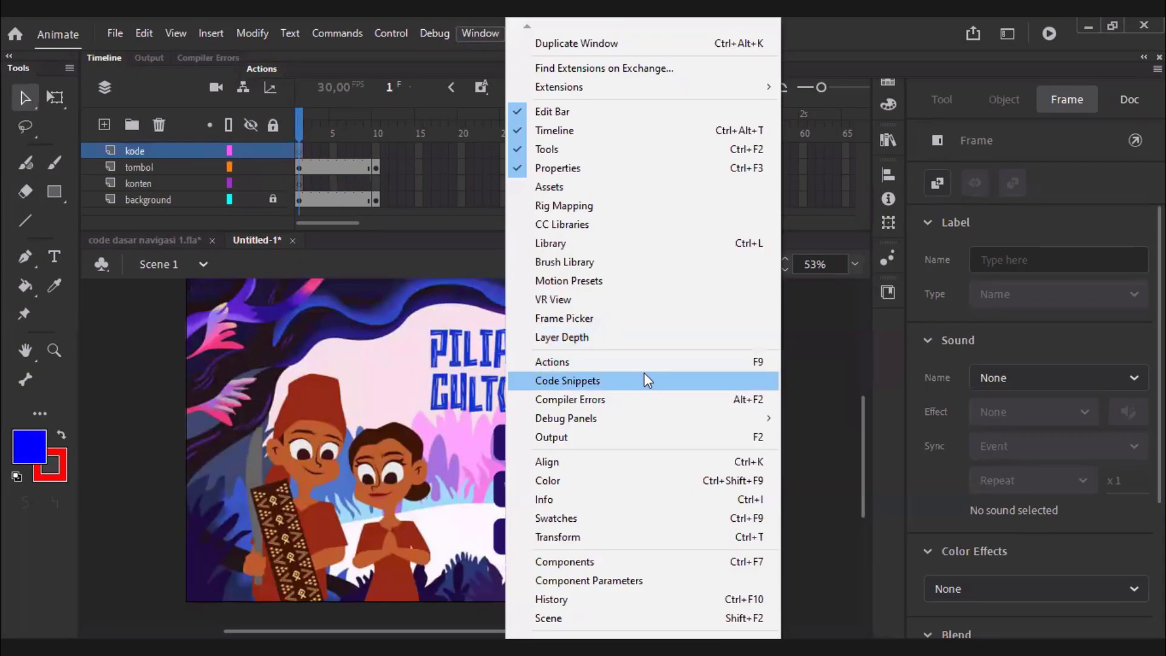
left_click(651, 364)
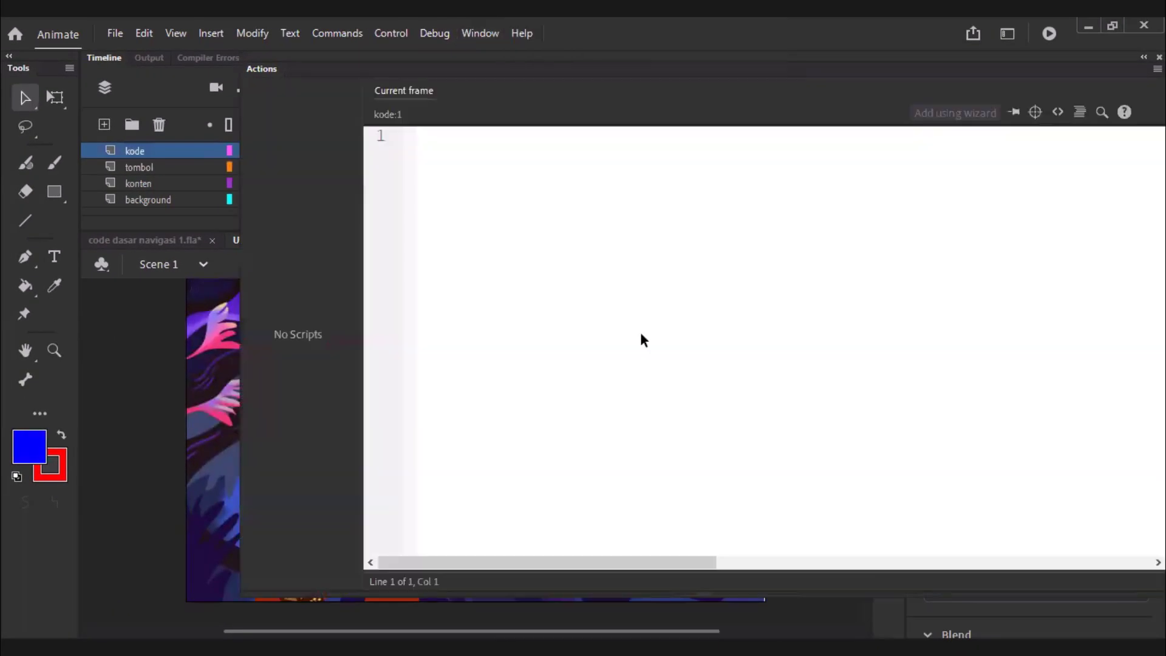
type("stop")
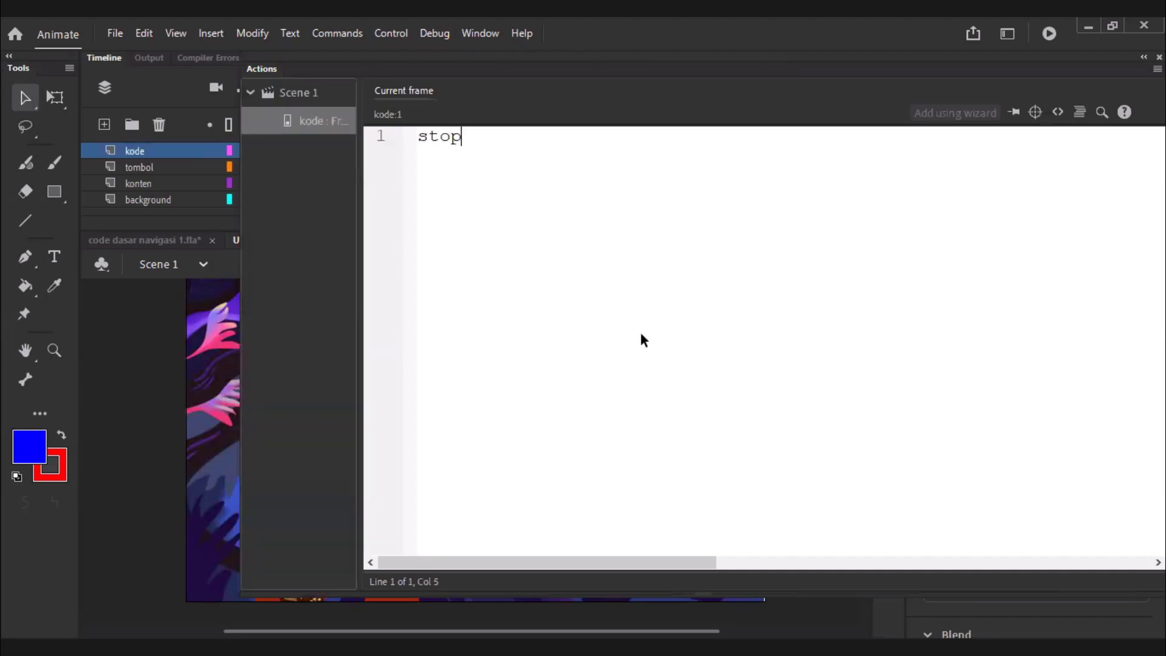
type("();")
key("ctrl+equal")
key("ctrl+equal")
key("ctrl+equal")
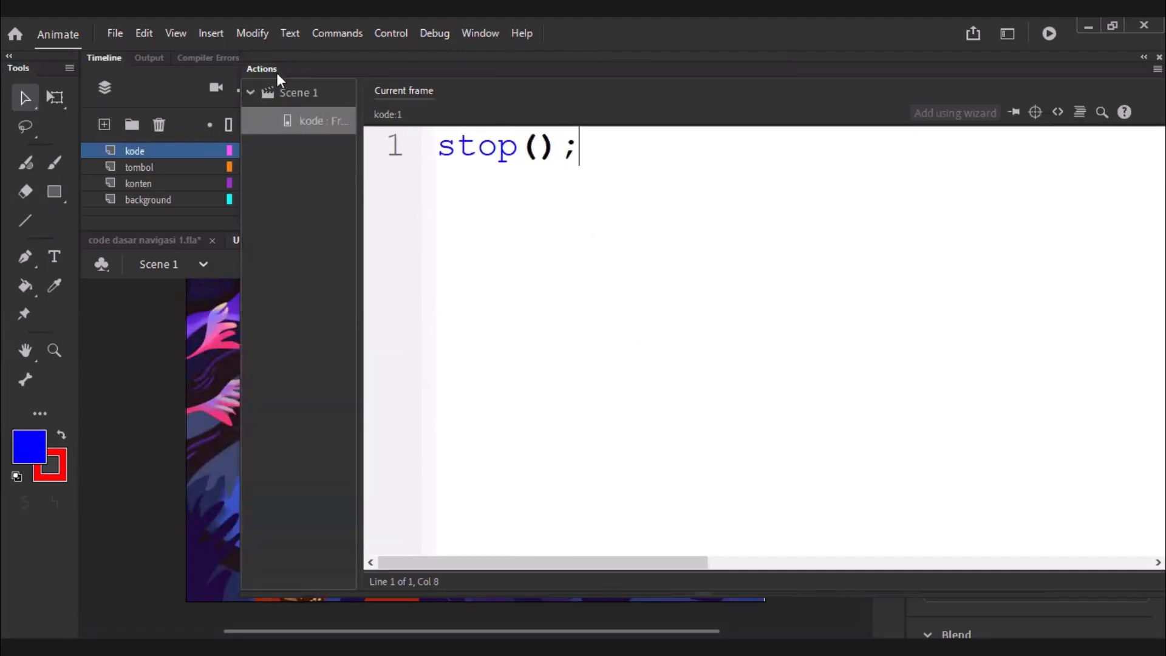
key("F9")
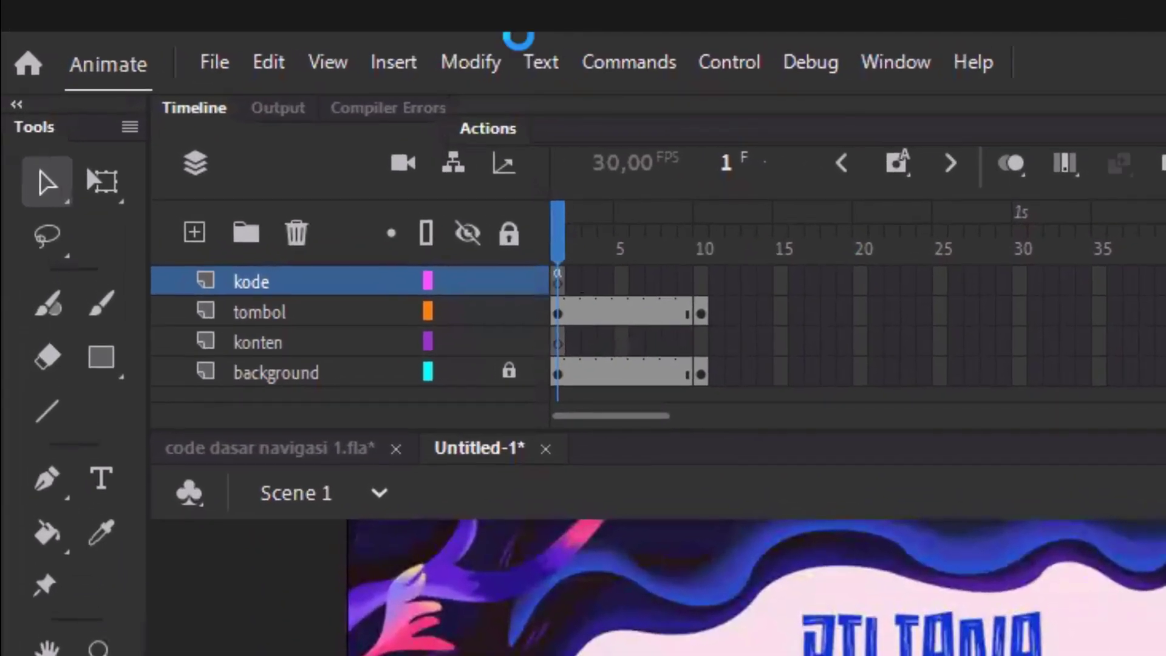
Test the movie to check the opening page, close the preview and select frame 1 of the kode layer.
key("ctrl+Return")
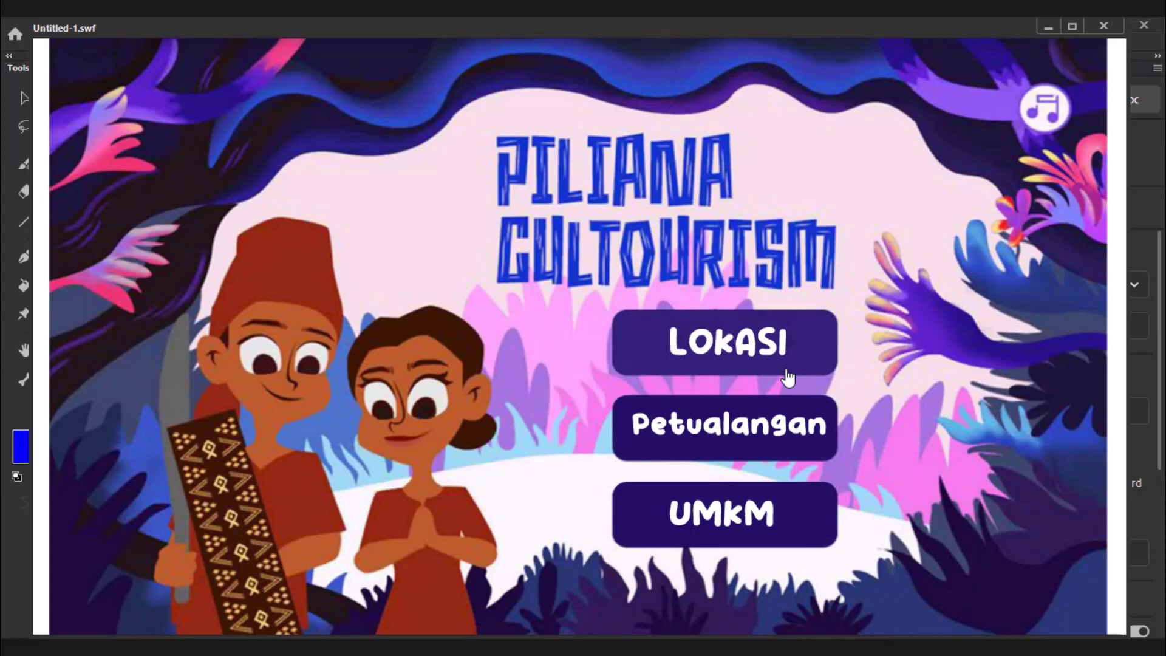
key("ctrl+w")
left_click(298, 151)
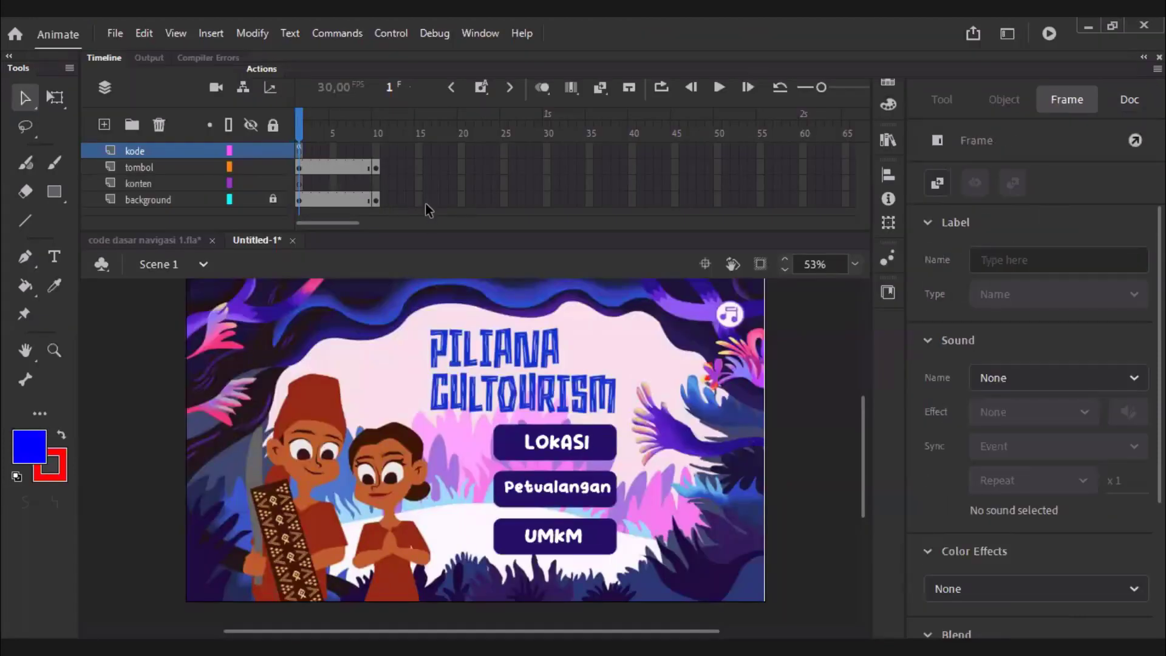
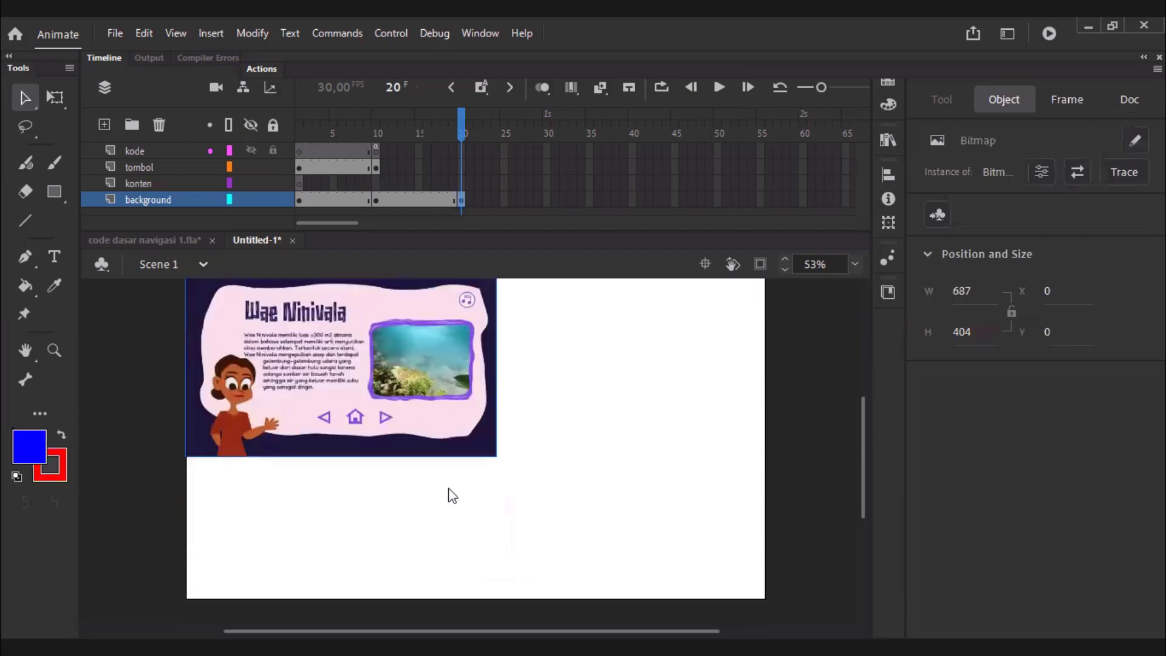
Scale the Wae Ninivala page bitmap on frame 20 with Free Transform until it fills the 1280 × 720 stage.
key("q")
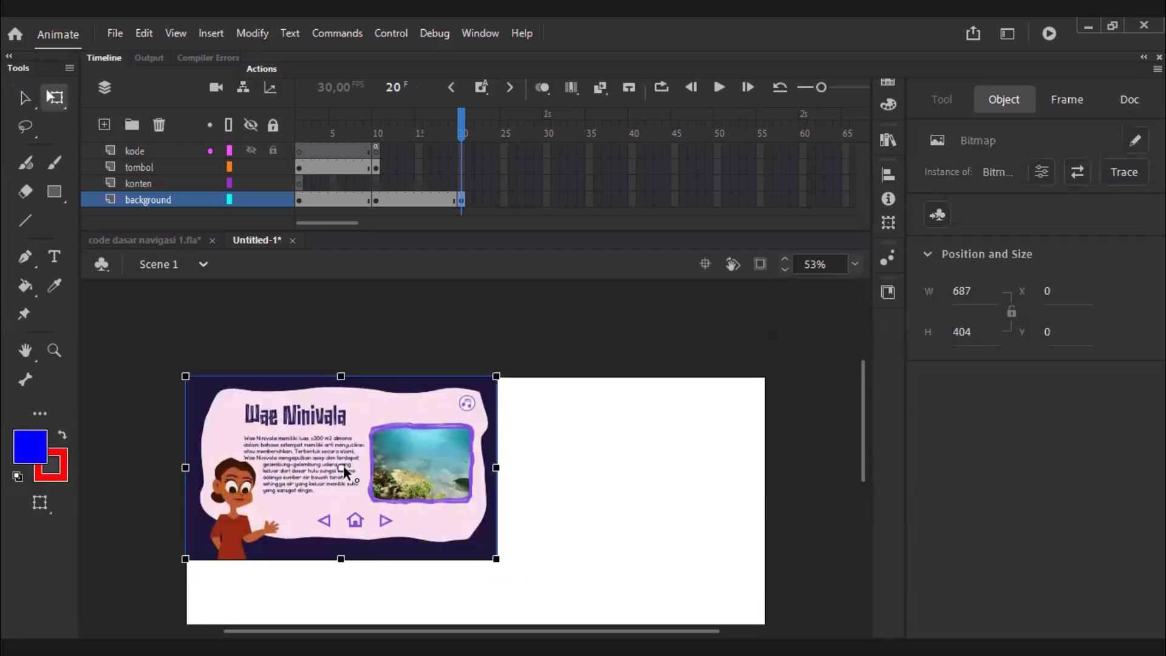
scroll(472, 477, "down", 5)
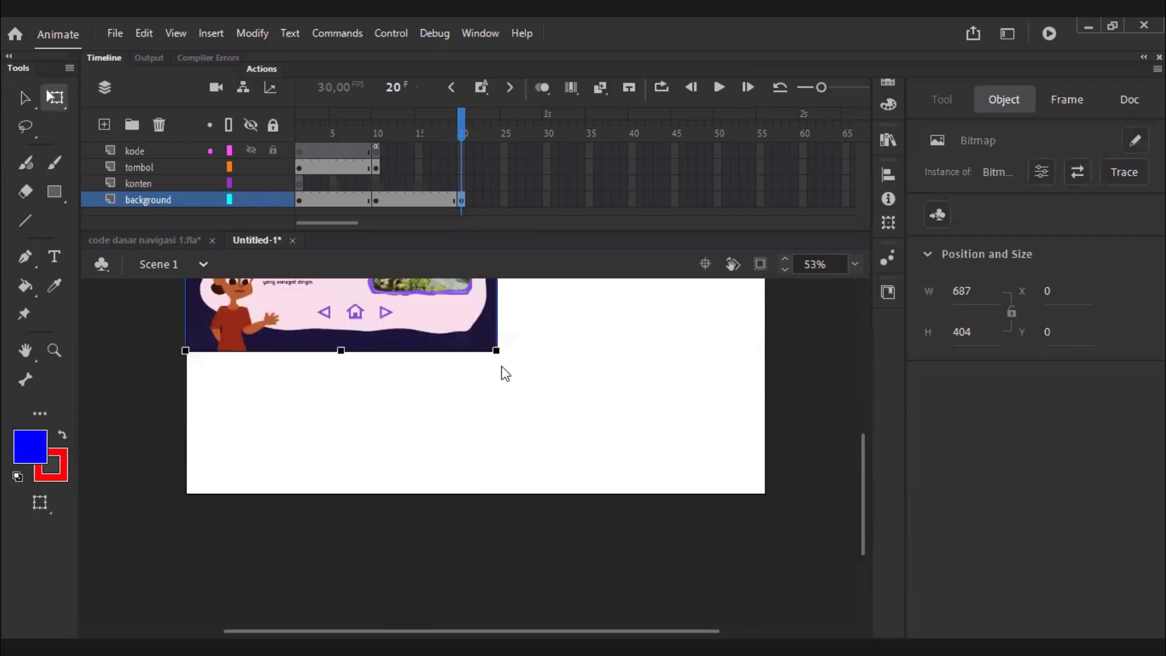
left_click_drag(498, 352, 767, 495)
left_click(812, 480)
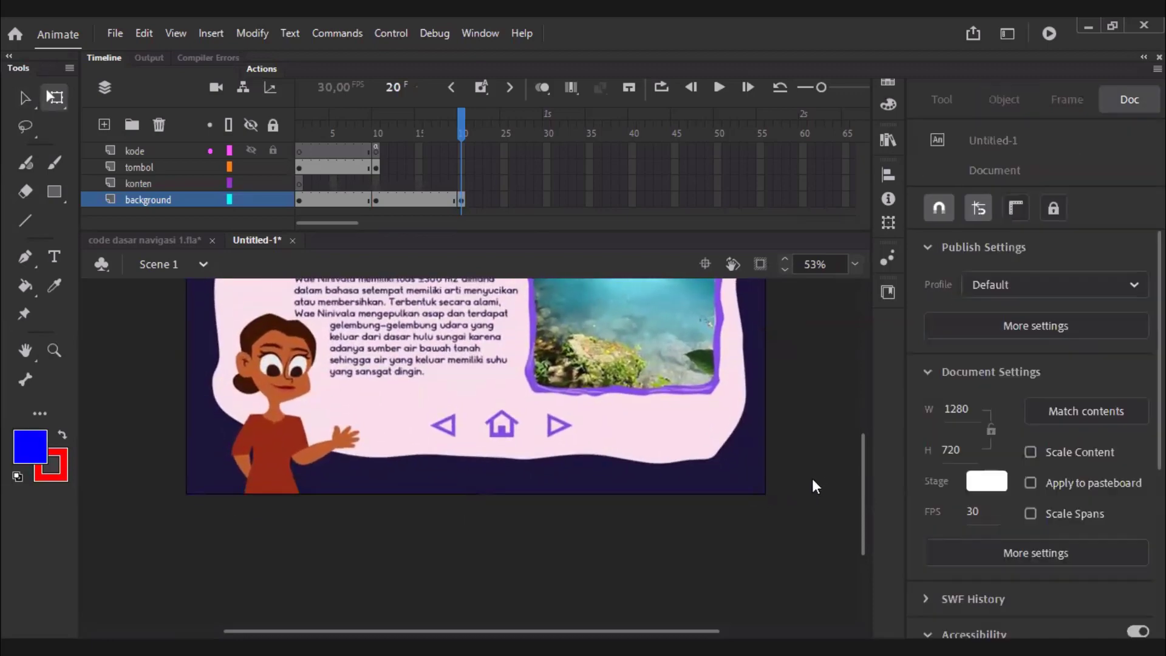
scroll(811, 479, "up", 3)
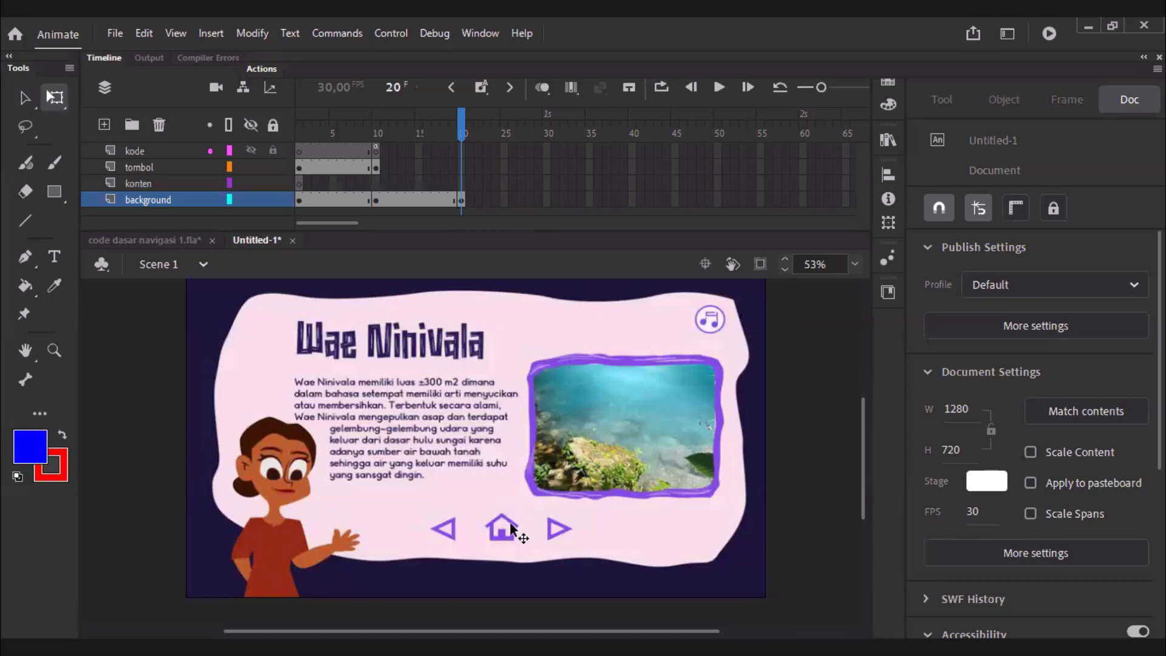
Insert a blank keyframe at frame 20 of the tombol layer.
left_click(462, 167)
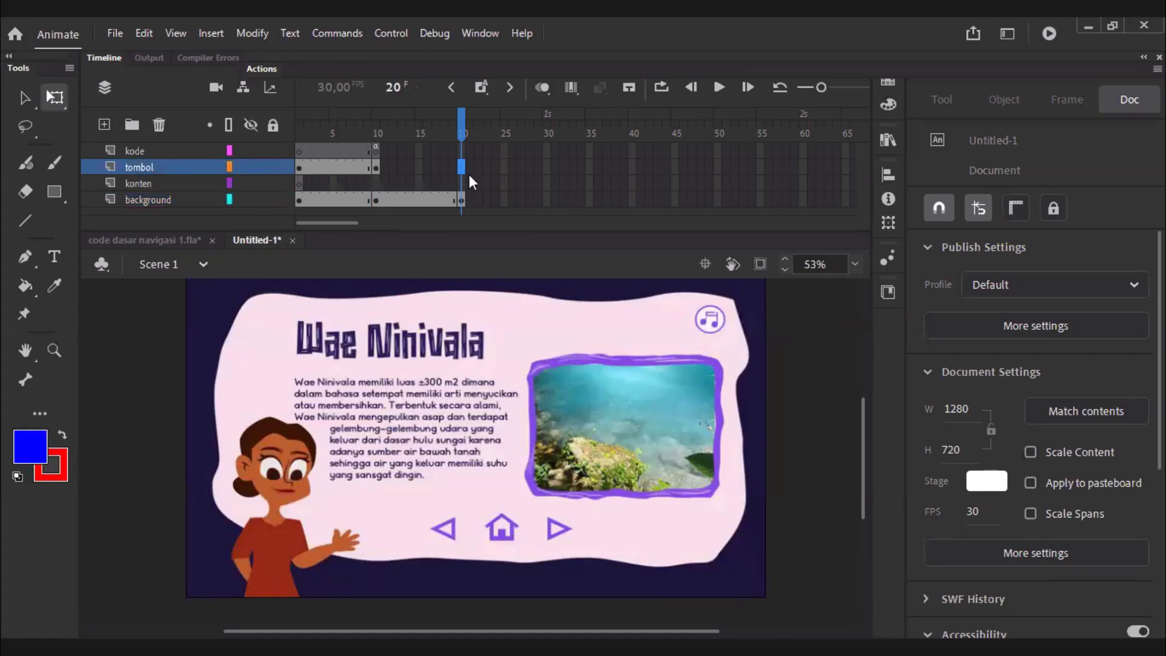
right_click(463, 169)
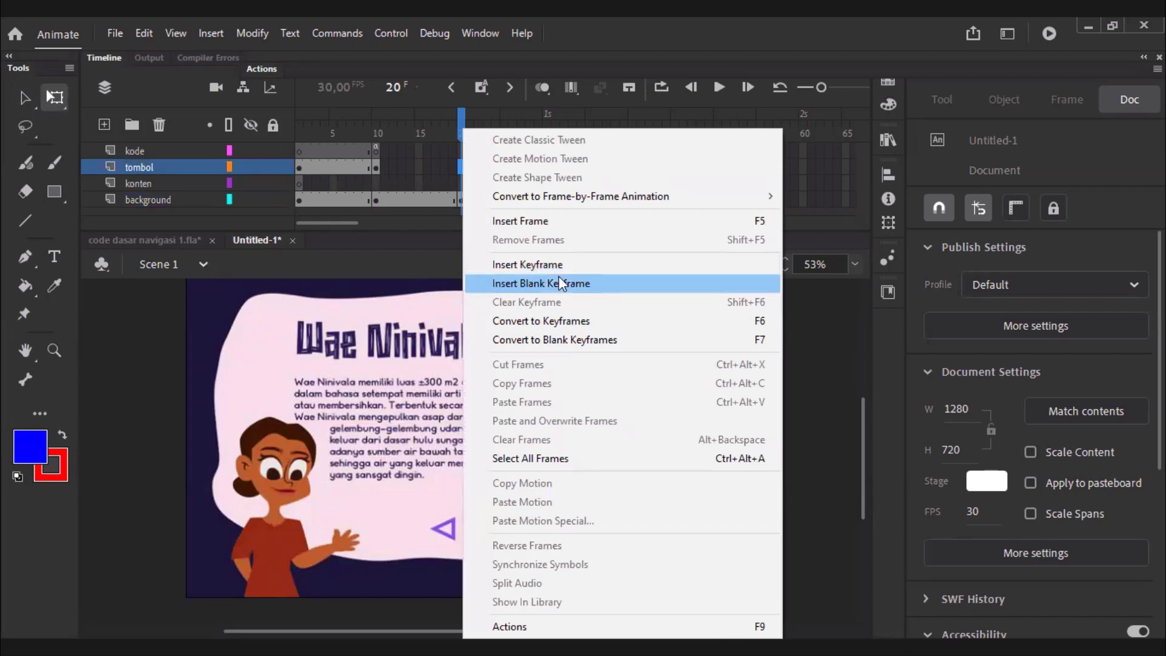
left_click(562, 284)
Copy the home button from the frame 10 map page and paste it in place on frame 20 of the tombol layer.
left_click(377, 135)
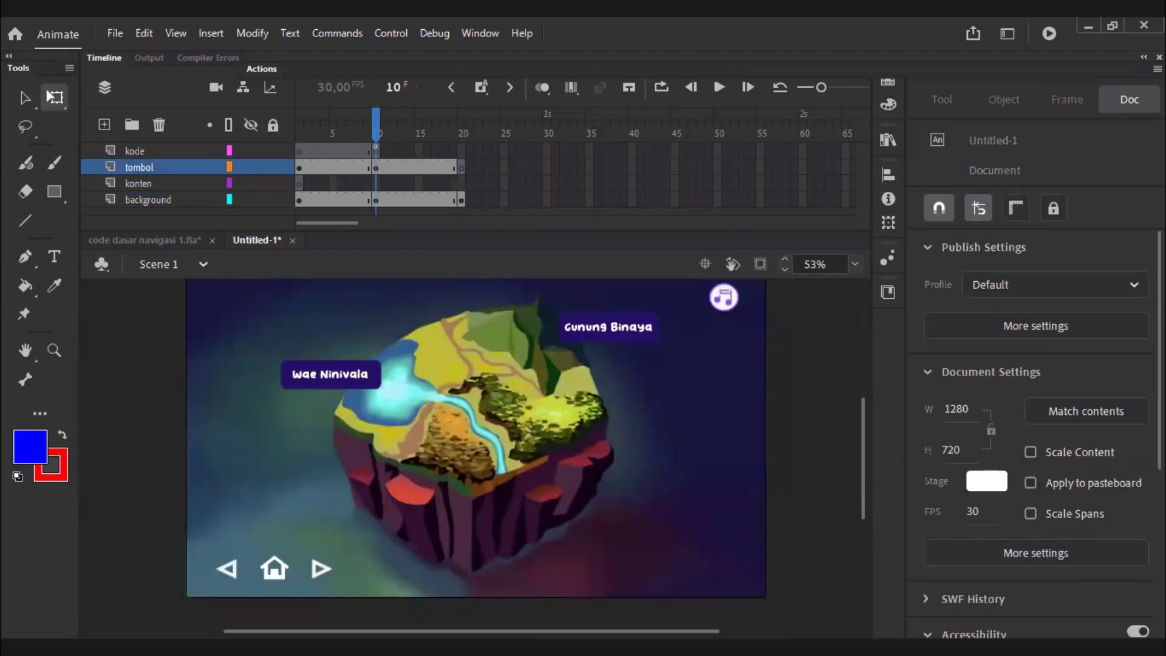
left_click(274, 569)
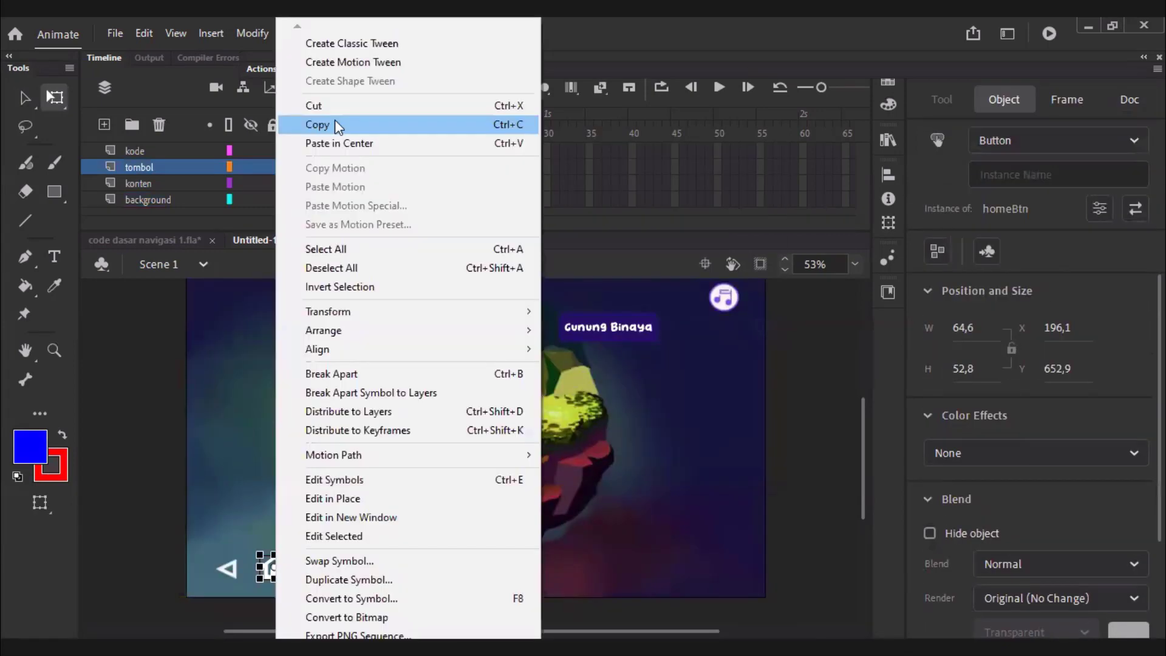
left_click(334, 123)
left_click(460, 169)
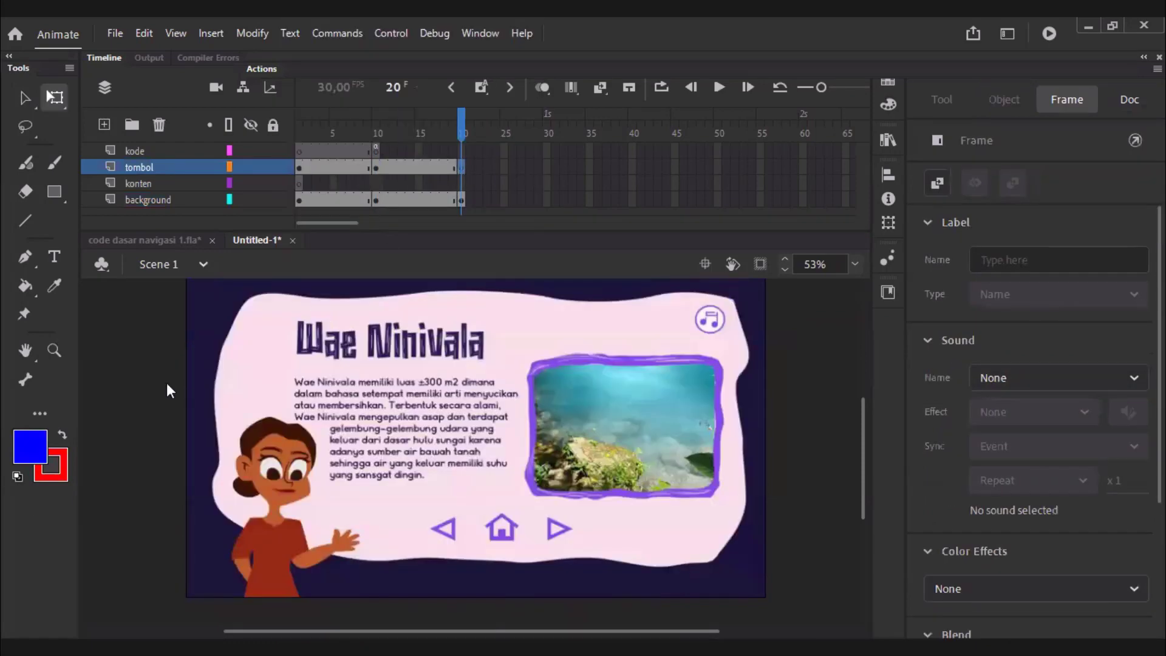
right_click(168, 389)
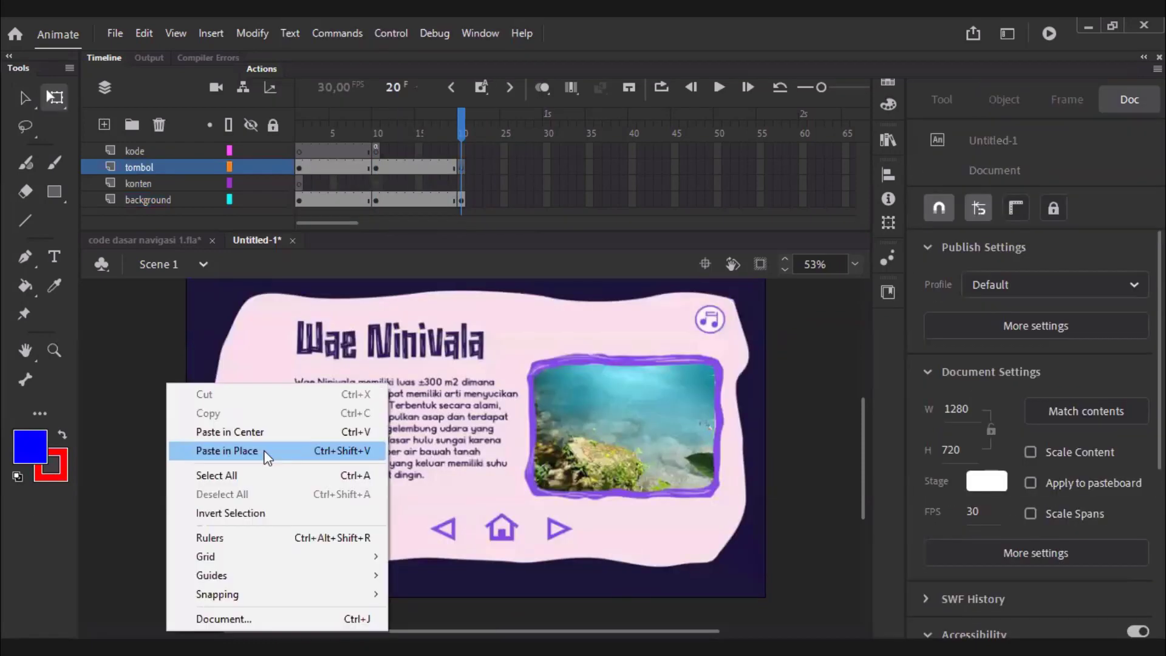
left_click(268, 453)
Move the pasted home button over the purple house icon and scale it to about 80.8 × 66 to cover the icon.
key("v")
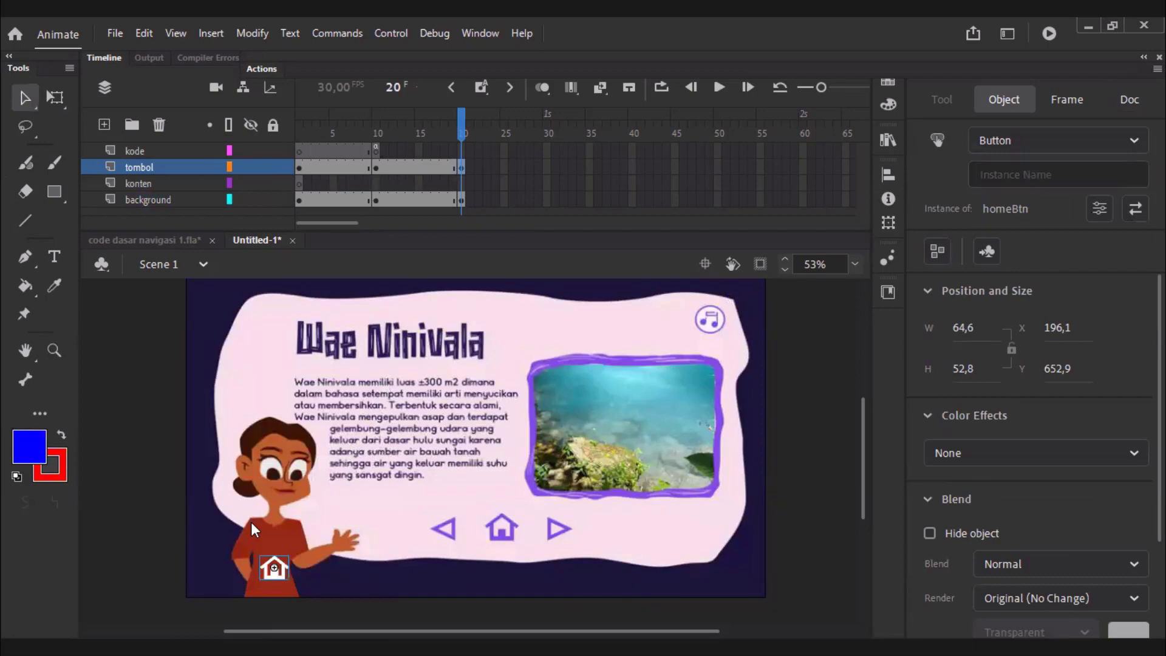
left_click_drag(276, 571, 547, 557)
key("z")
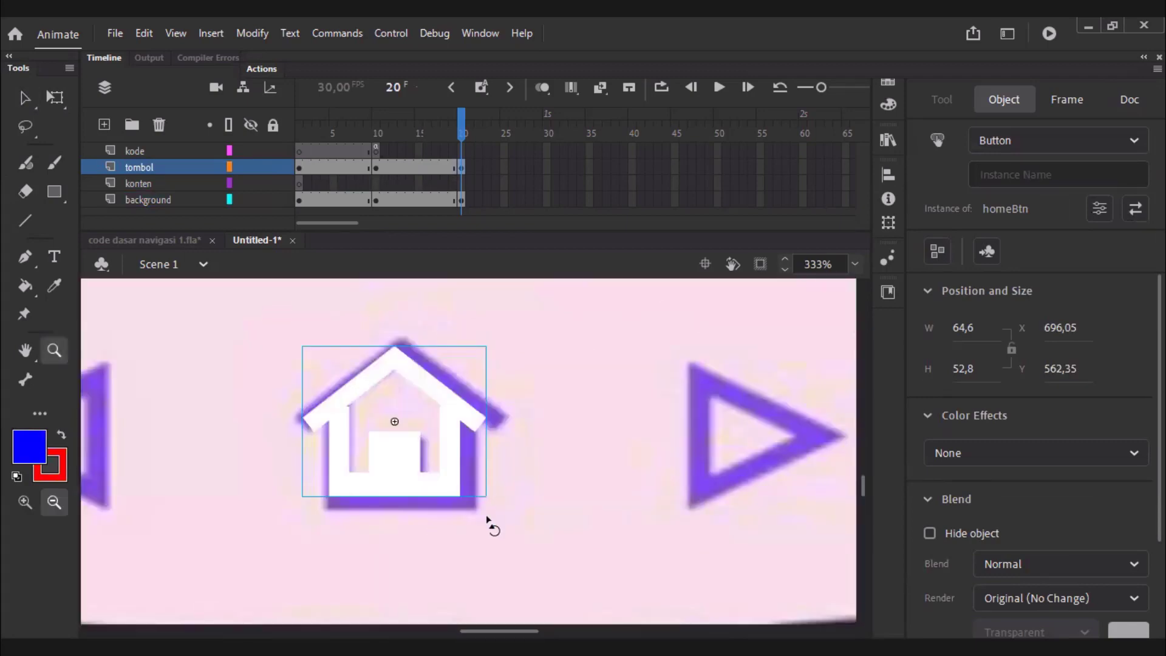
key("q")
left_click_drag(500, 500, 521, 517)
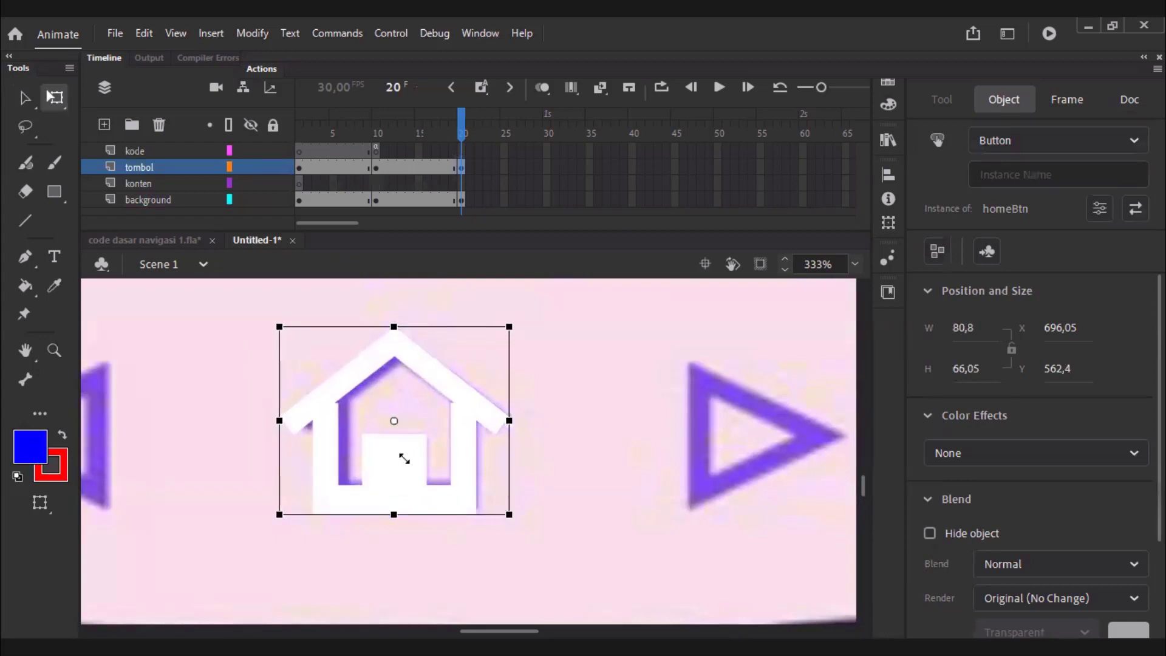
left_click(27, 100)
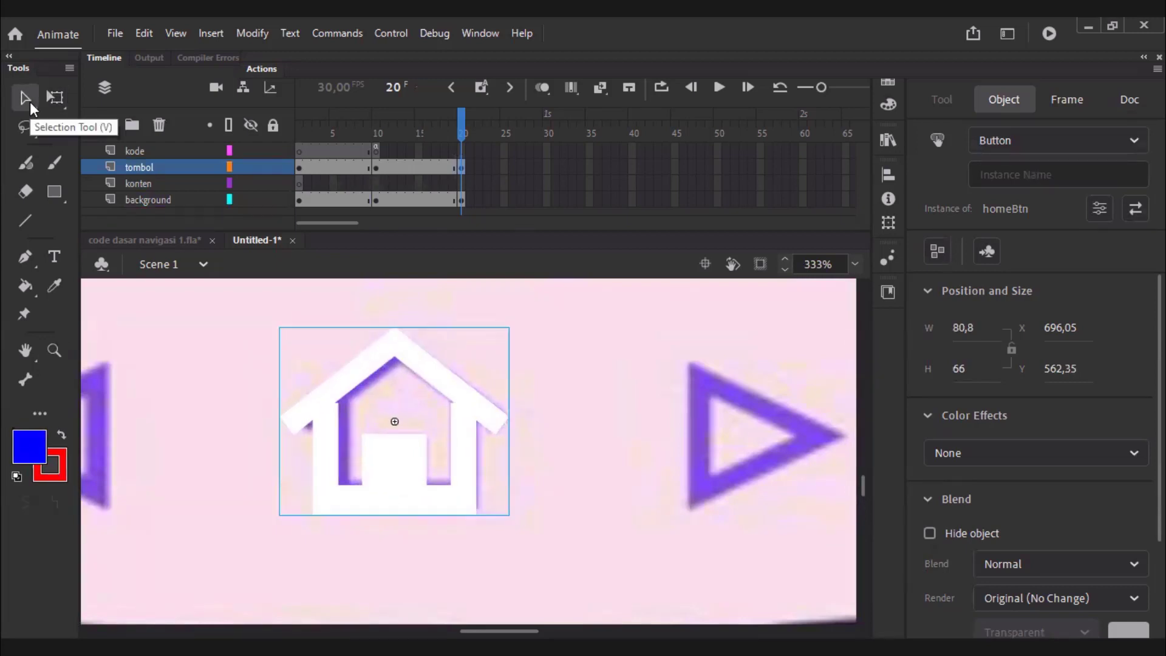
left_click_drag(438, 518, 449, 518)
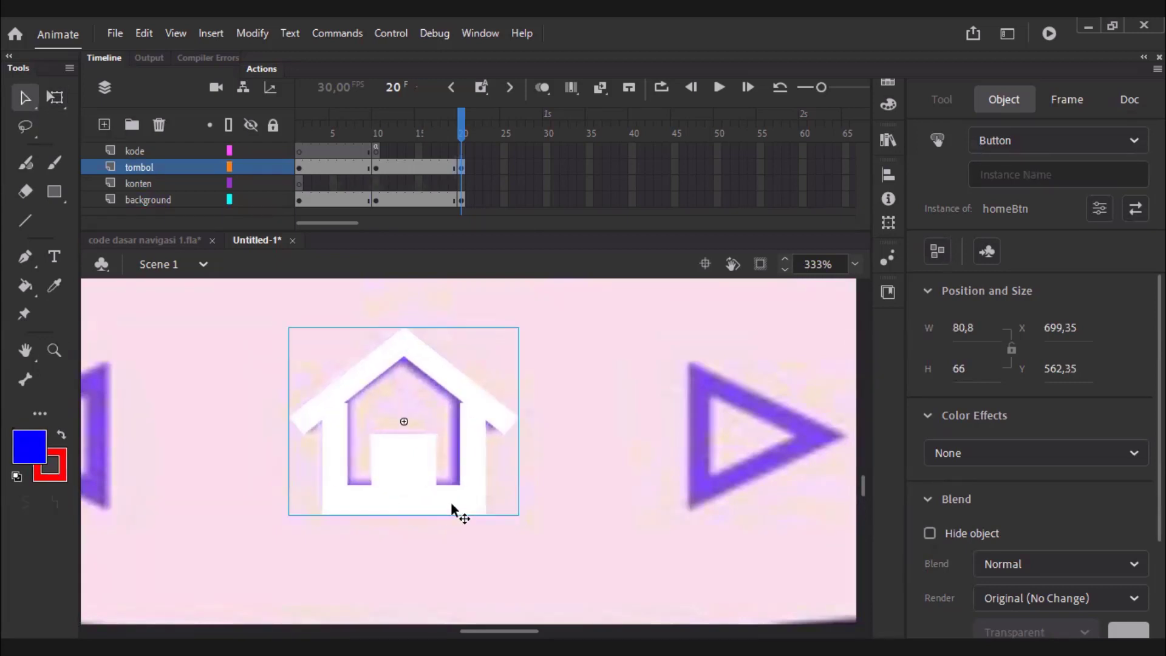
Duplicate the home button's symbol under the name homeBtn2.
right_click(452, 504)
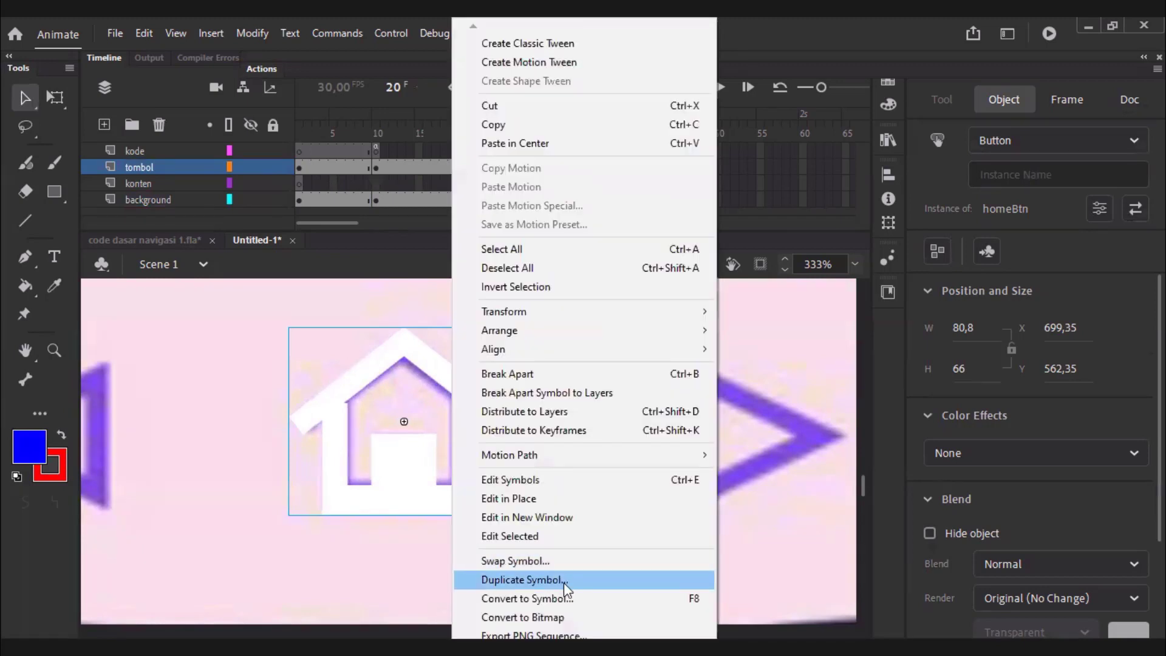
left_click(558, 580)
left_click_drag(749, 349, 828, 348)
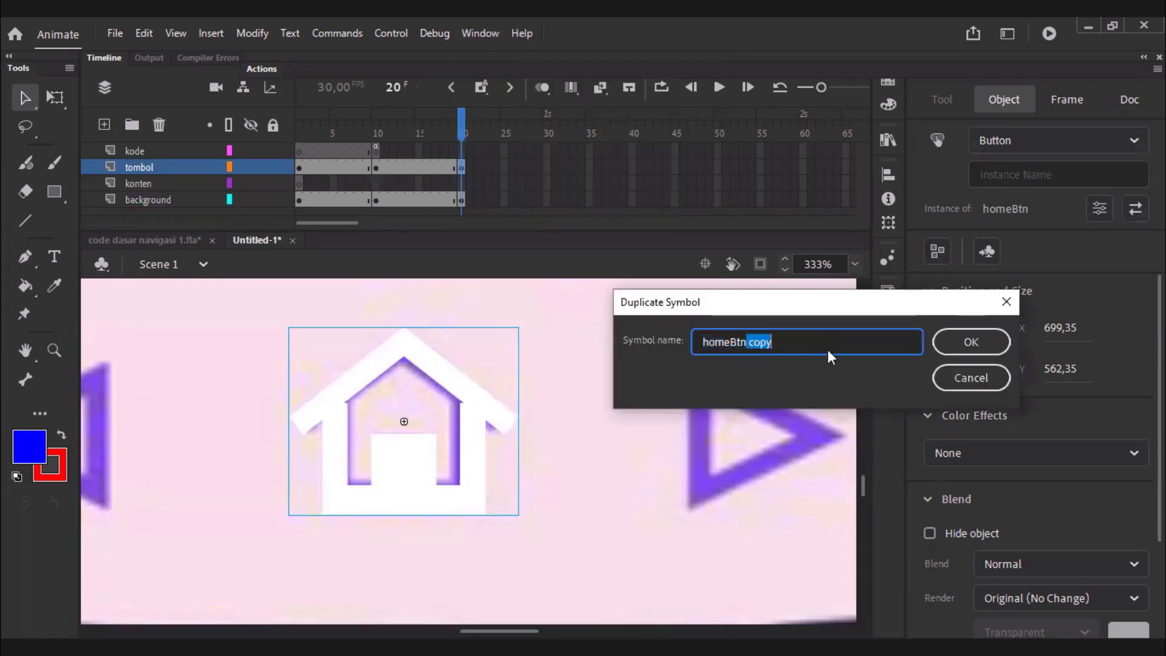
type("2")
left_click(957, 345)
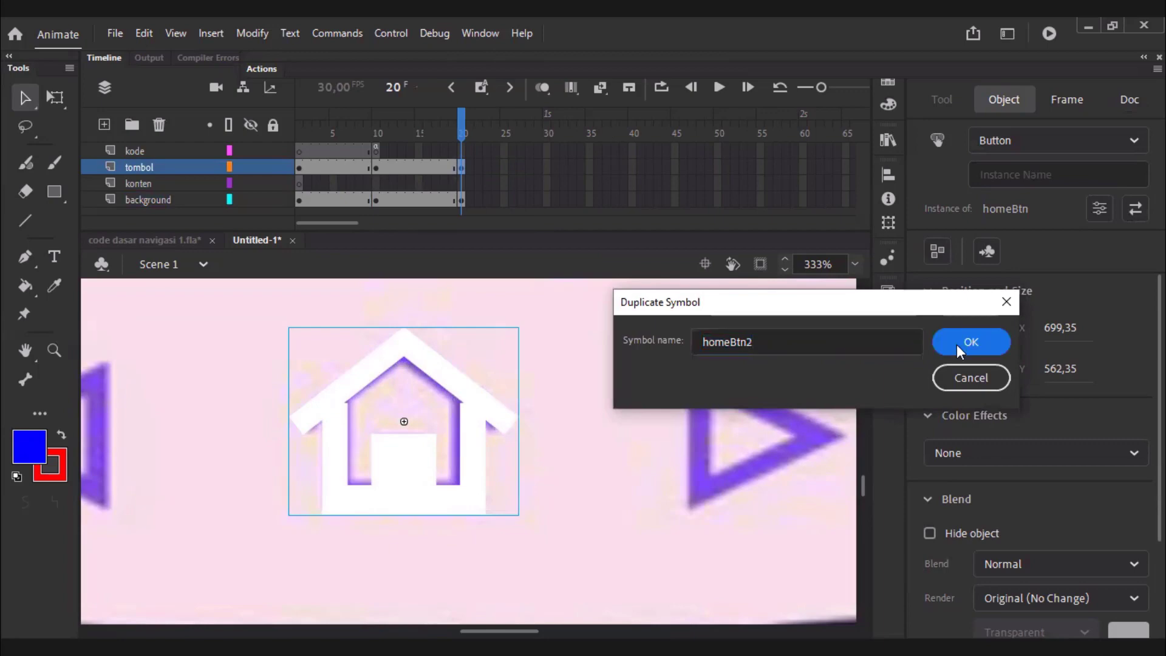
Open homeBtn2 for editing and recolor the house in its Up state purple.
double_click(468, 500)
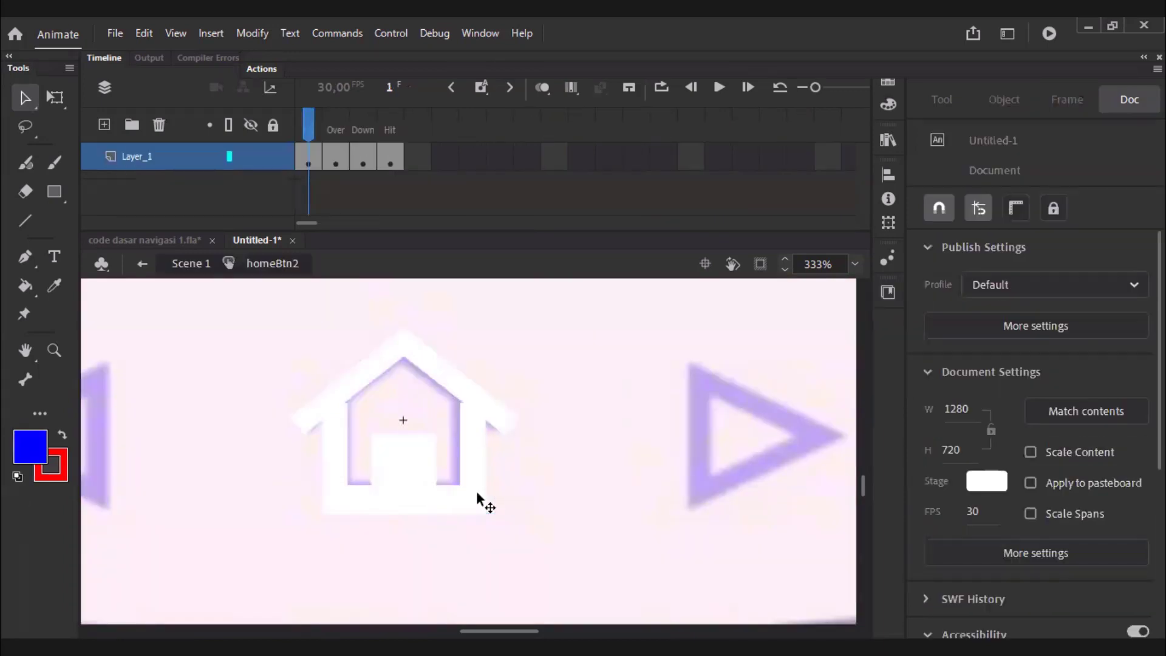
left_click(478, 497)
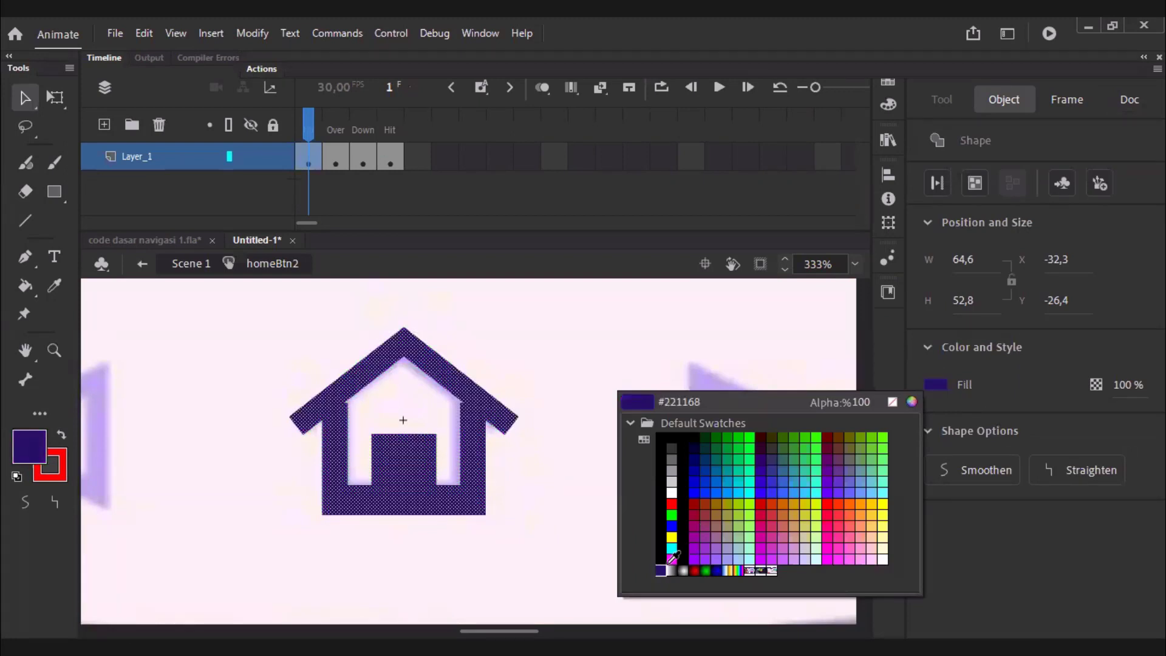
left_click(673, 559)
left_click(935, 385)
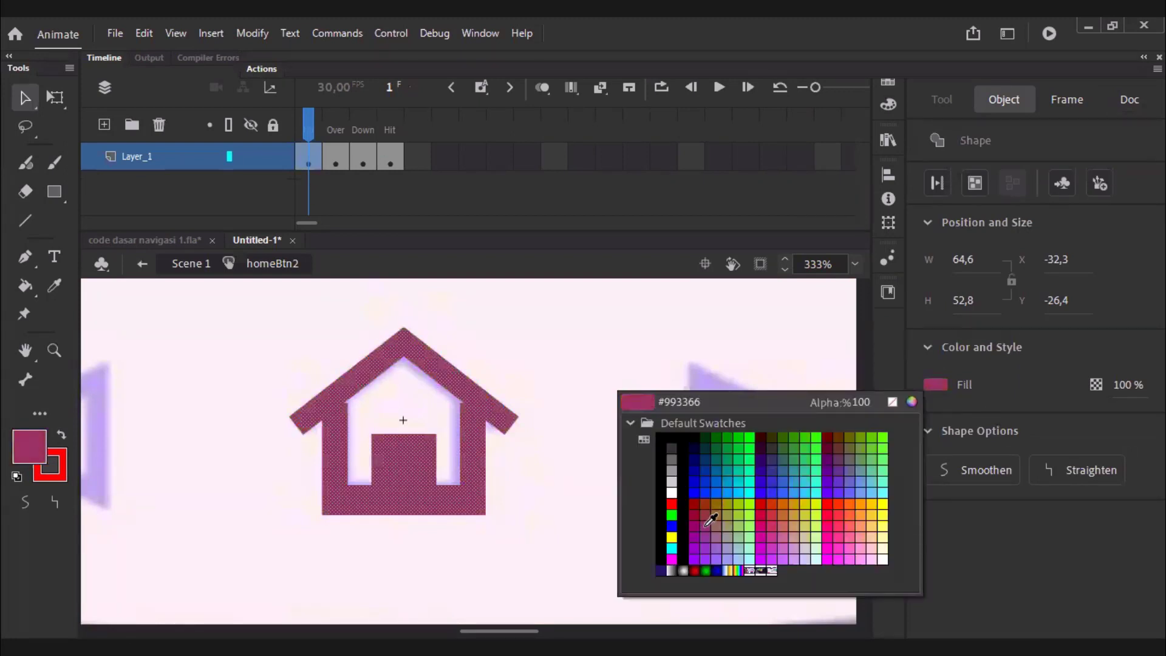
left_click(707, 548)
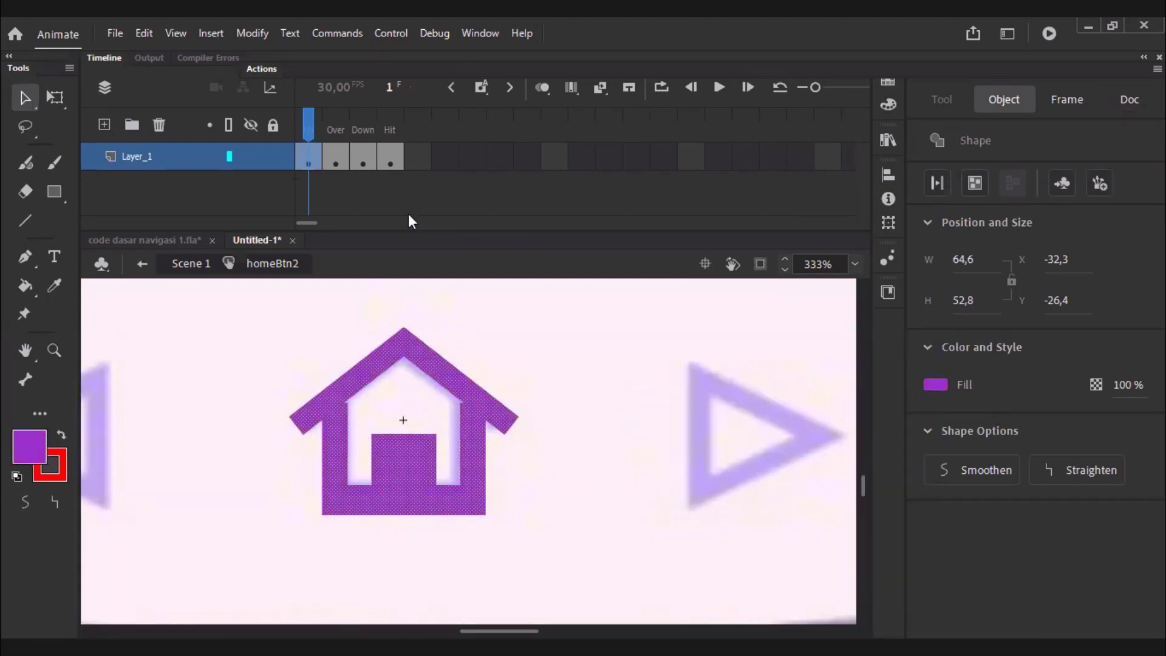
Set the house's fill in the Over state to light purple #9966FF.
left_click(337, 136)
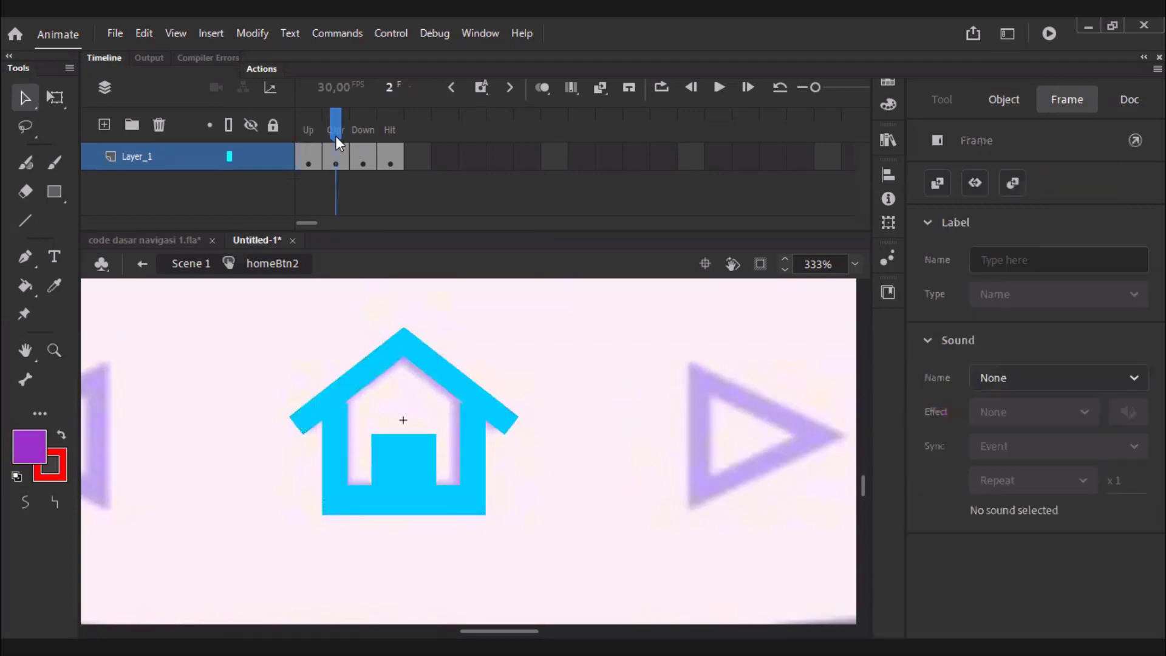
left_click(471, 500)
left_click(936, 385)
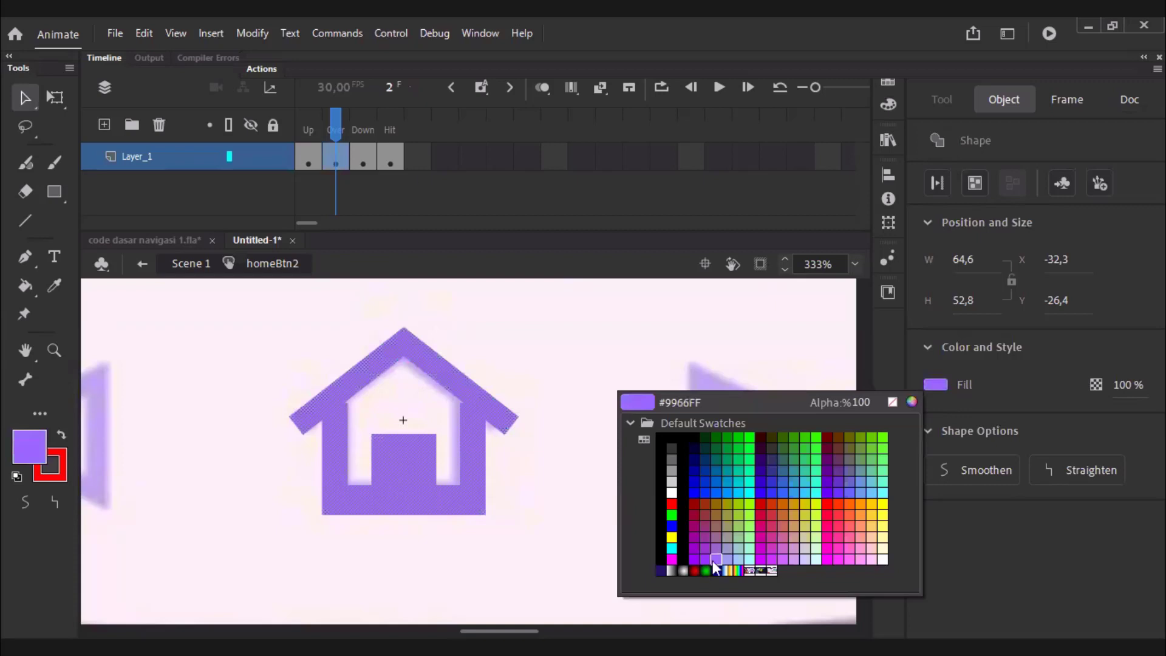
left_click(713, 560)
Set the house's fill in homeBtn2's Down state to orange-red and return to Scene 1.
left_click(364, 124)
left_click(476, 537)
left_click(449, 507)
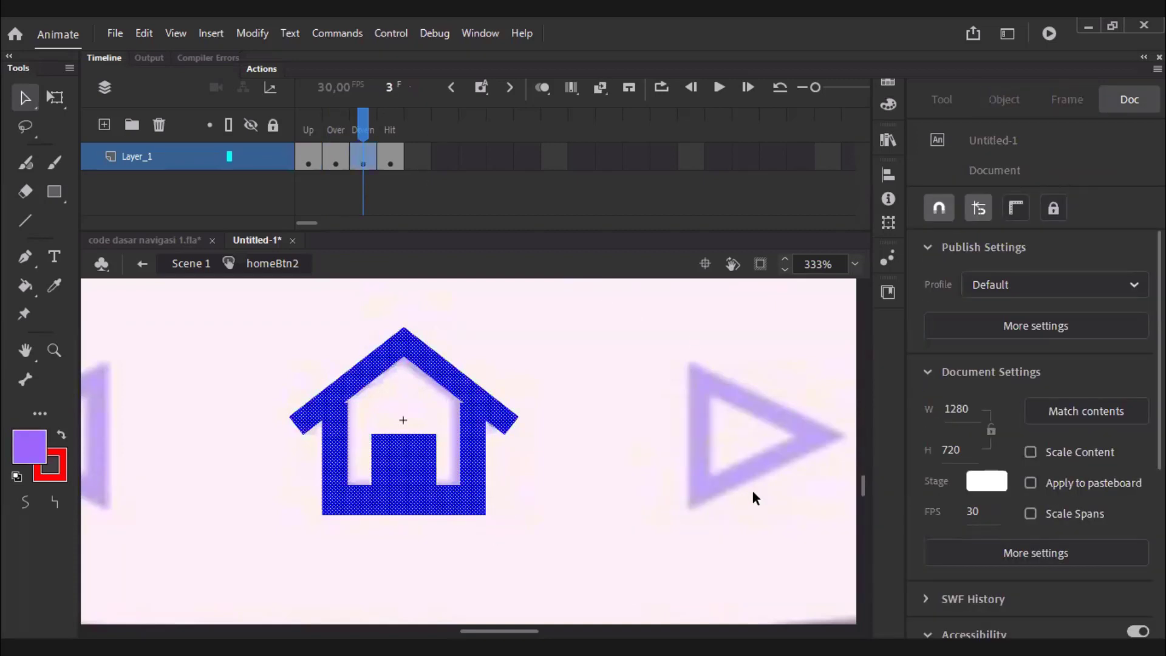
left_click(941, 381)
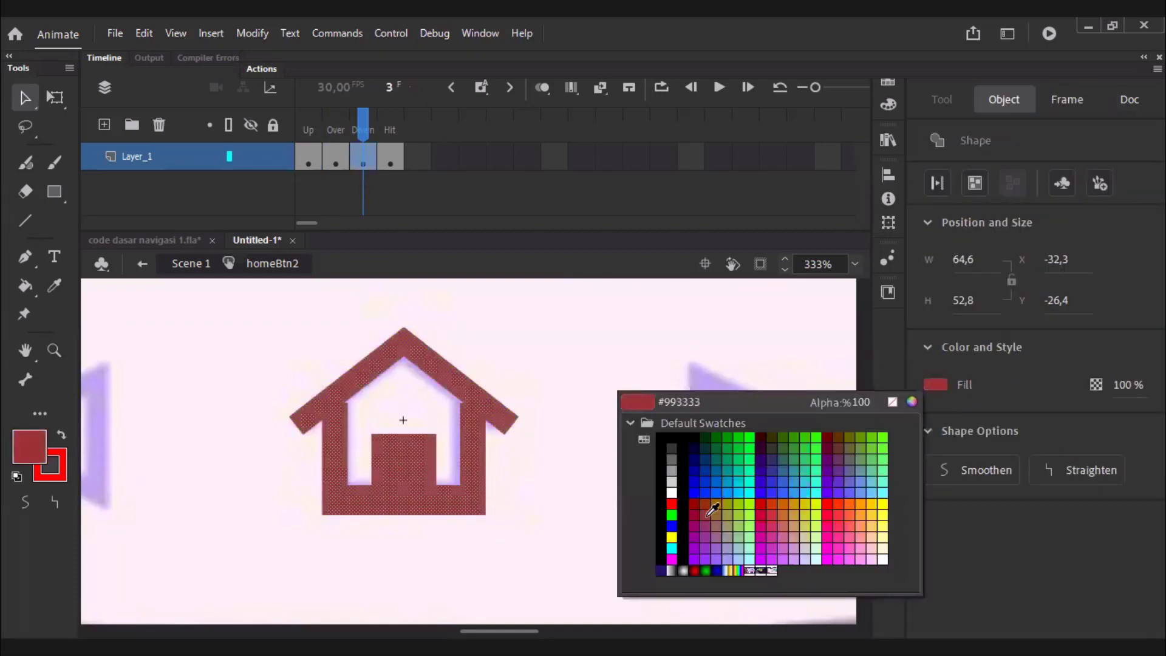
left_click(835, 504)
double_click(573, 506)
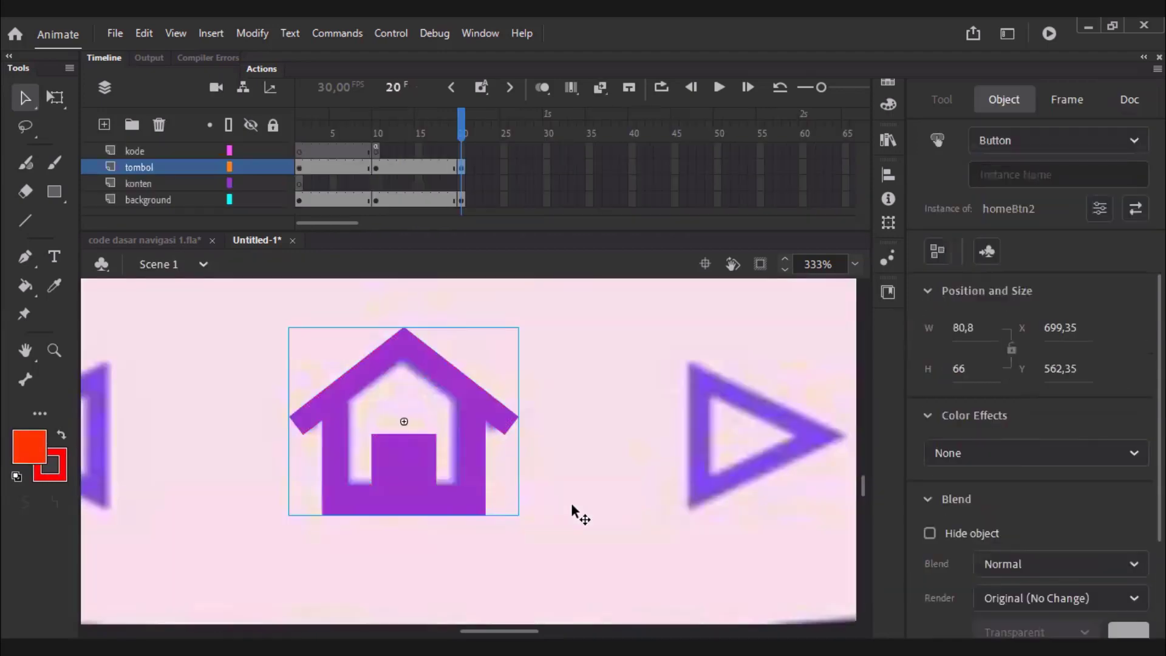
key("ctrl+2")
left_click(828, 463)
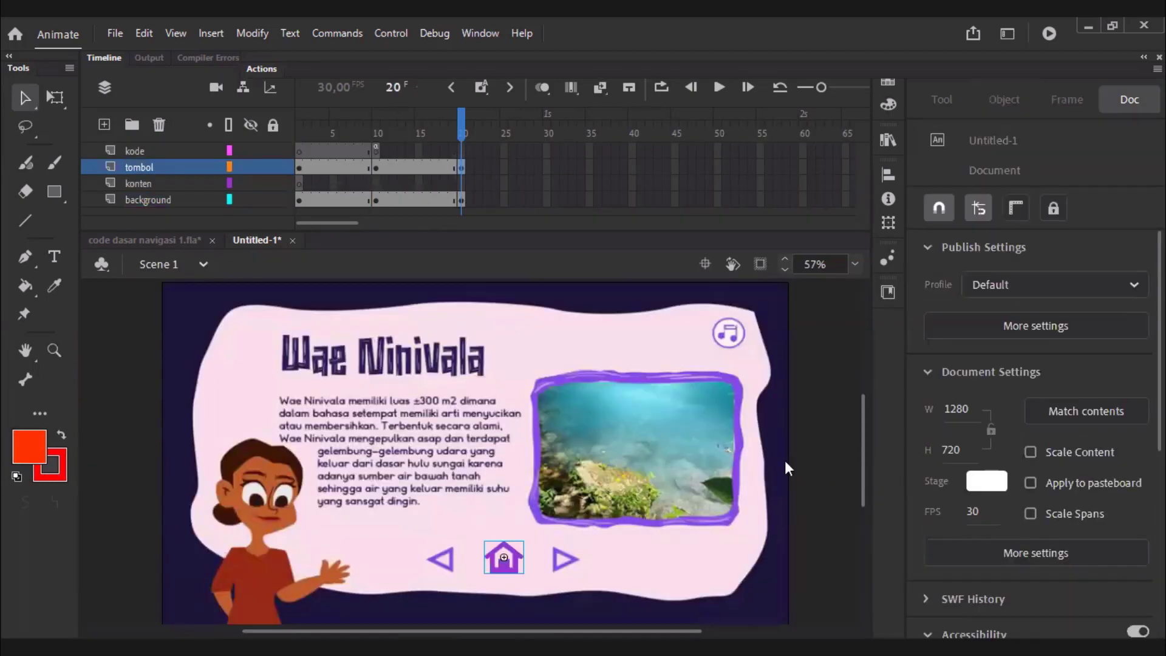
scroll(785, 460, "down", 2)
scroll(537, 564, "up", 2)
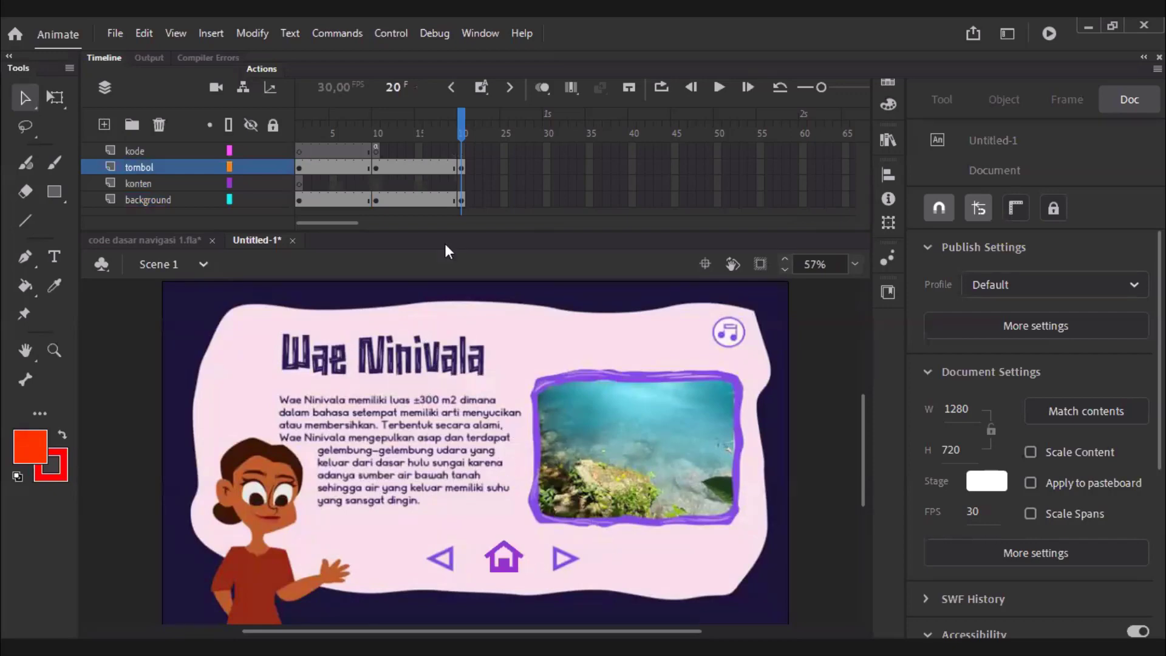
Move the stop code keyframe on the kode layer from frame 10 to frame 20.
left_click(376, 150)
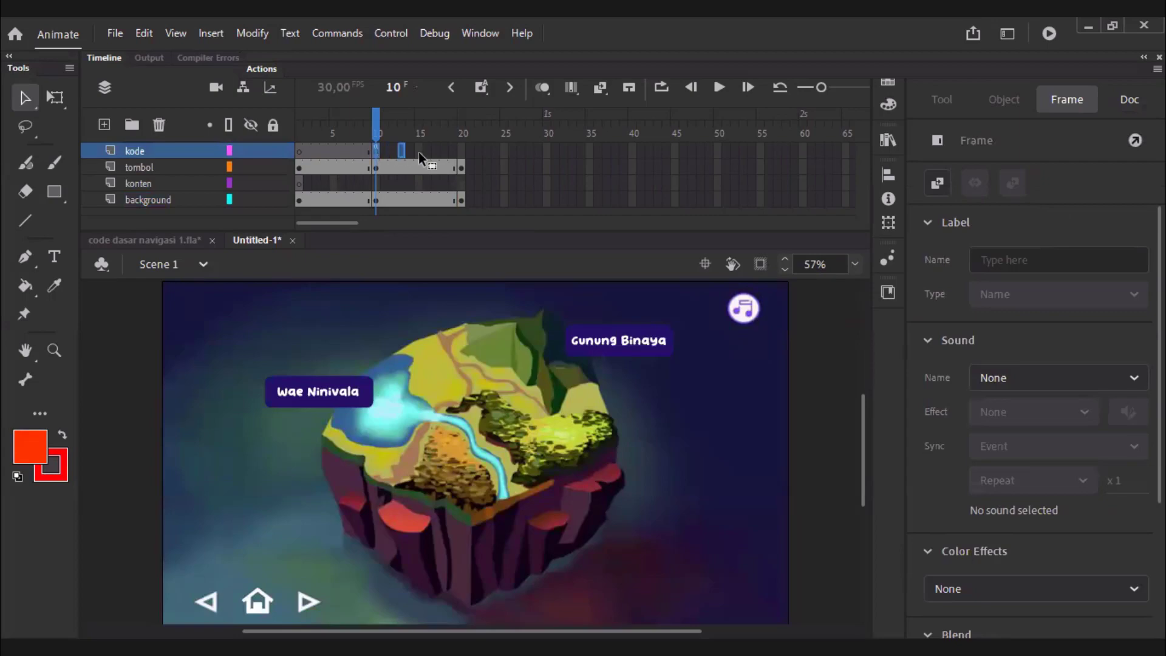
left_click(462, 148)
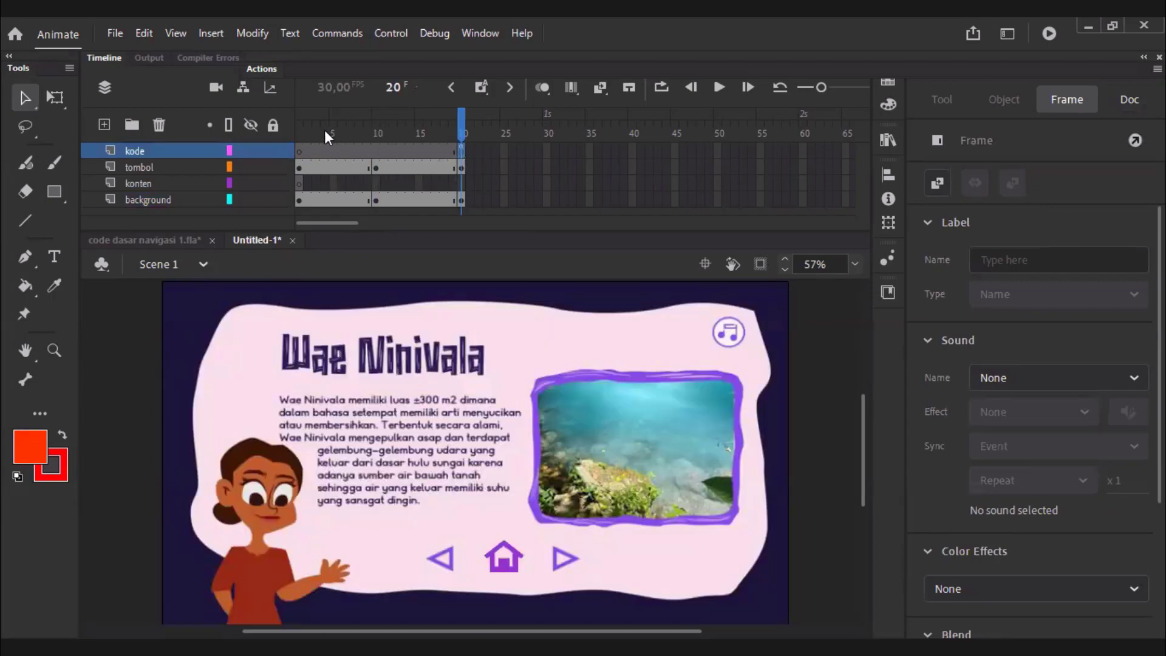
left_click_drag(322, 140, 467, 157)
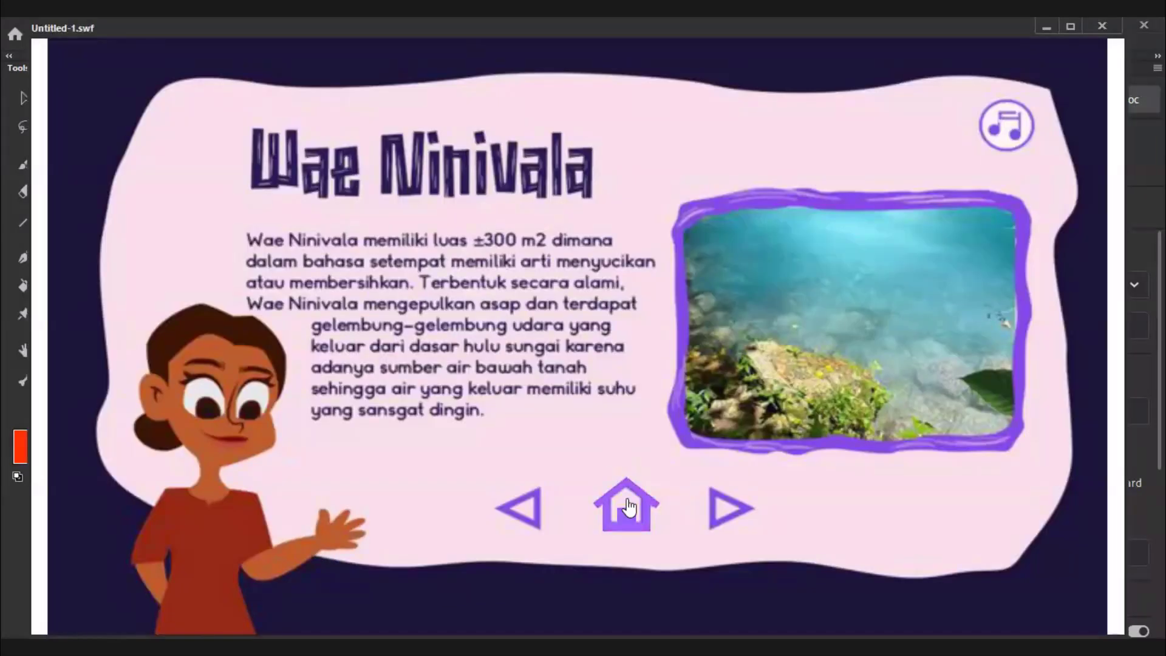
Test the movie, try the purple home button's Over and Down states on the Wae Ninivala page, and close the preview.
left_click(634, 524)
left_click(634, 523)
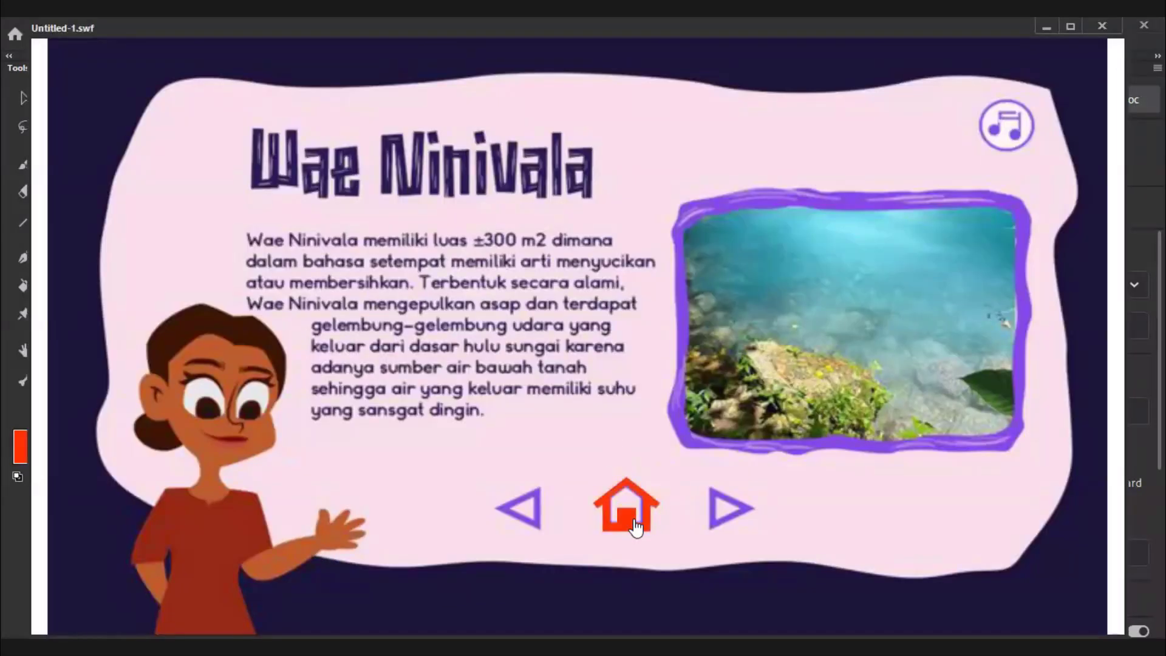
left_click(633, 523)
left_click(633, 524)
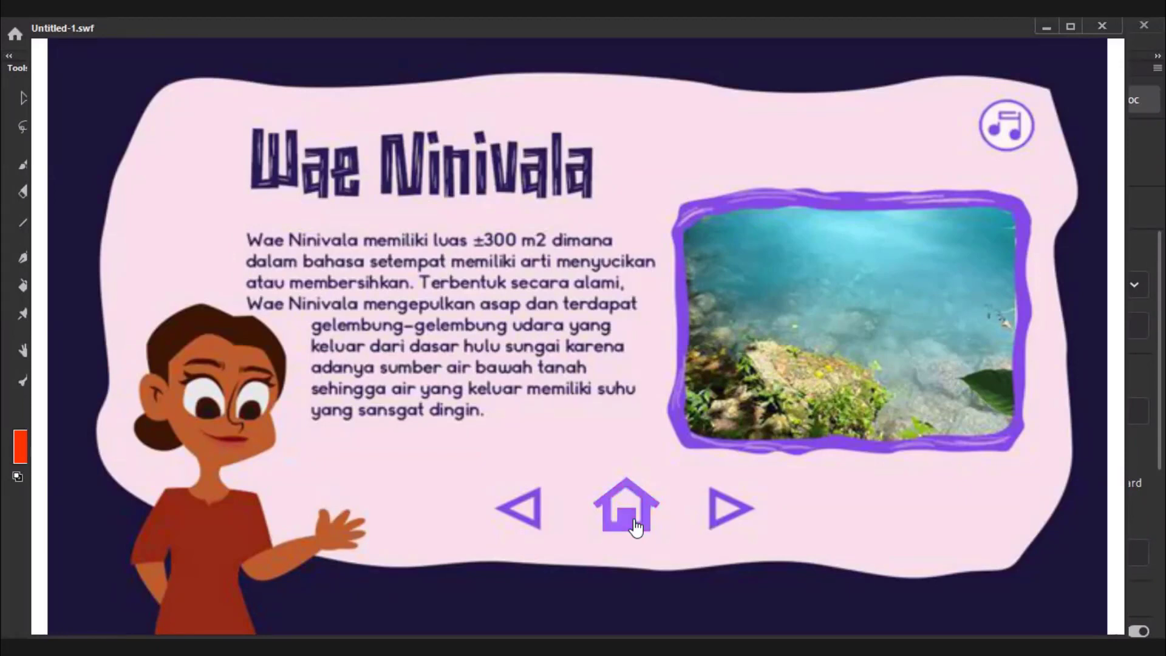
left_click(634, 523)
left_click(634, 523)
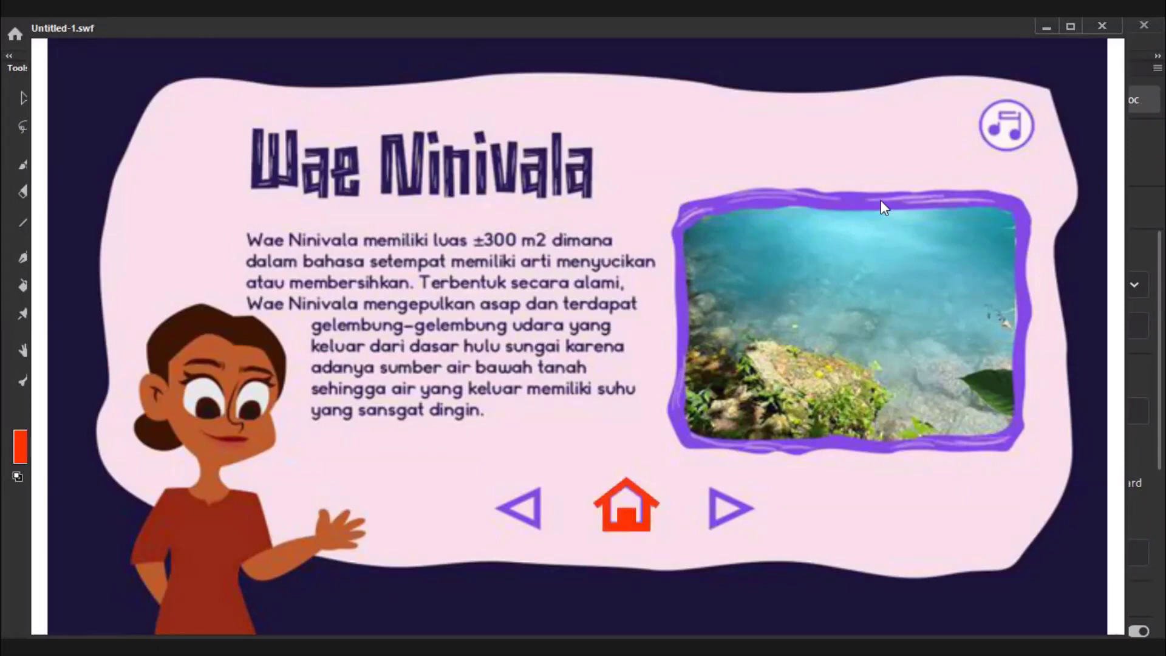
left_click(1103, 28)
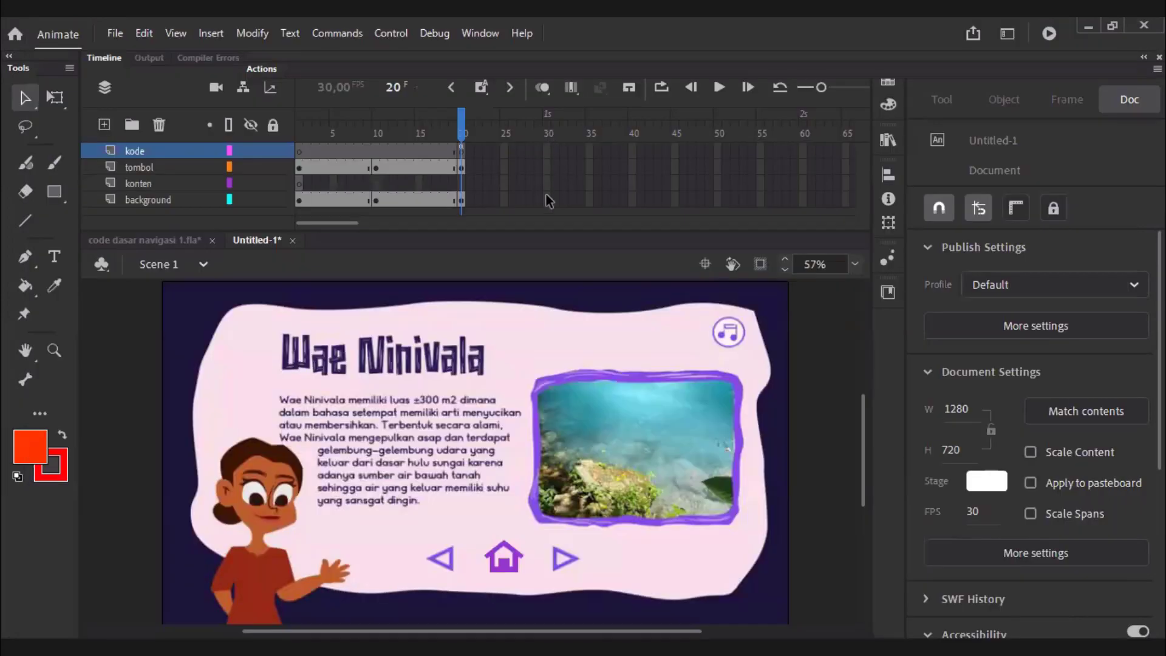
Insert a blank keyframe at frame 30 of the background layer.
left_click(549, 165)
left_click(547, 197)
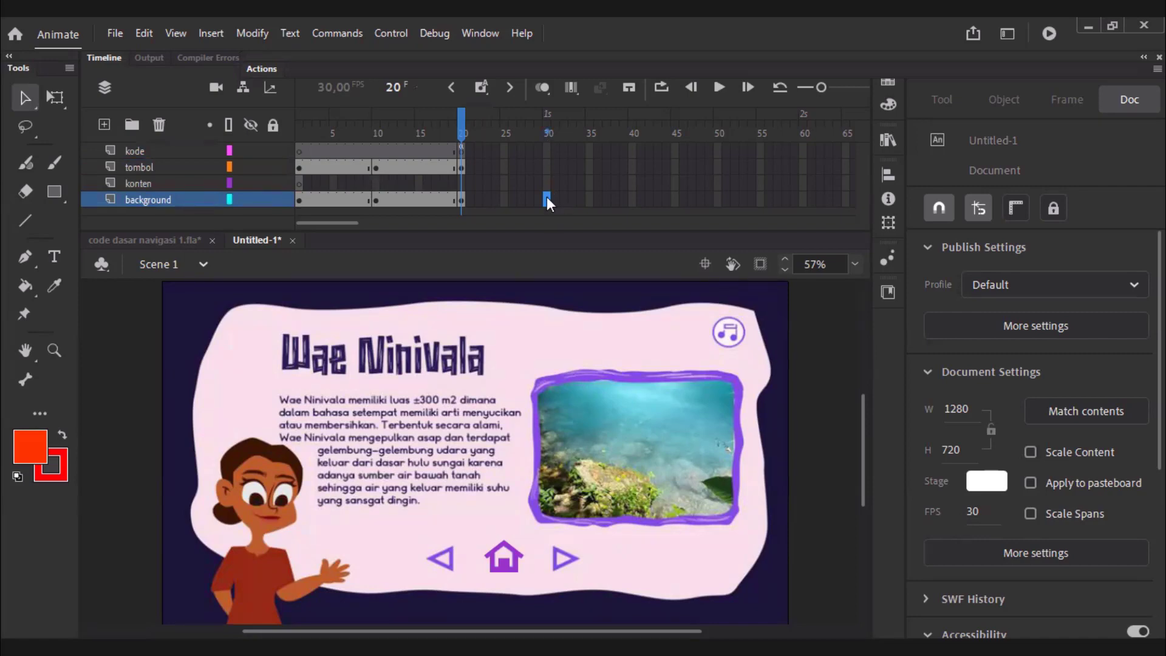
right_click(547, 197)
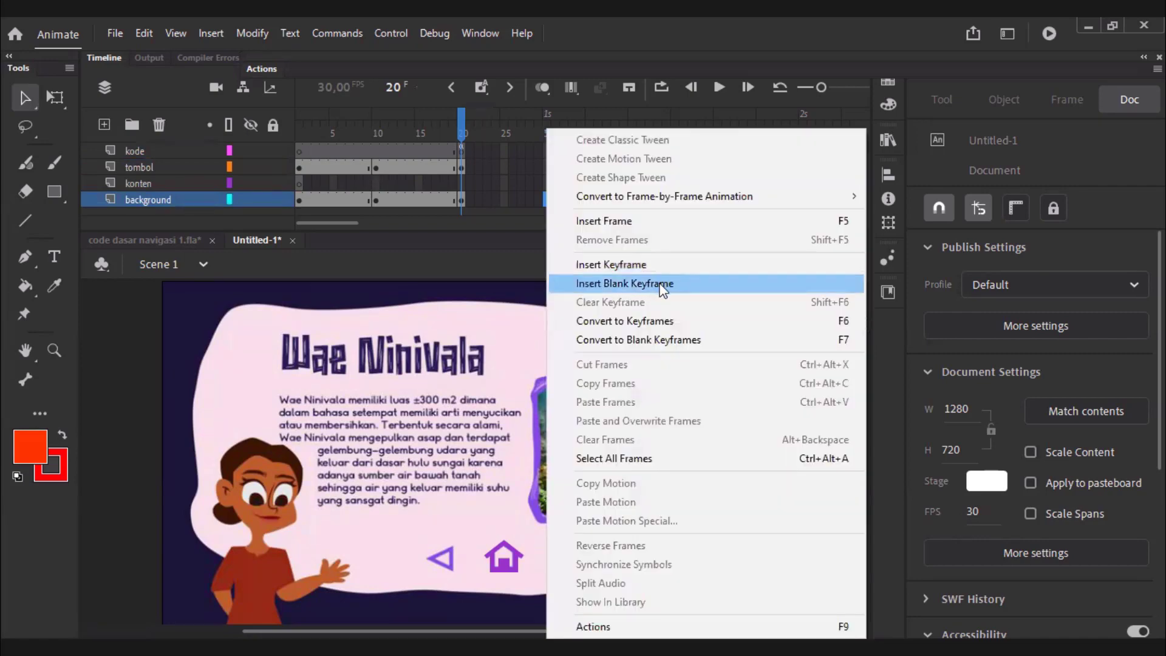
left_click(663, 284)
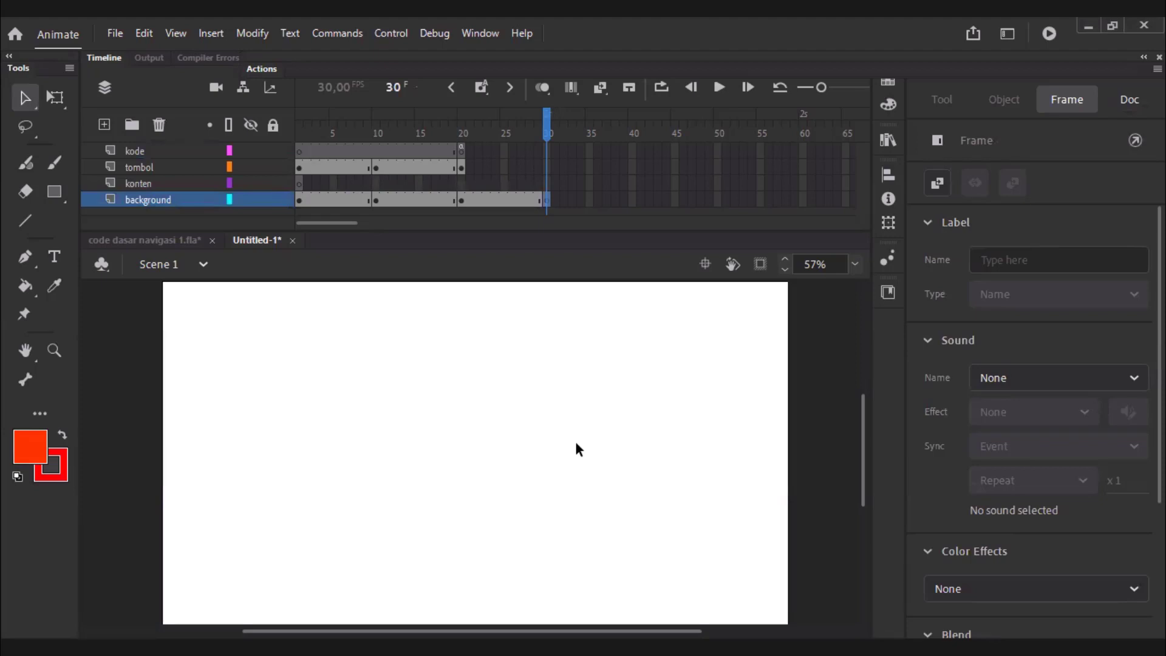
Paste the Gunung Binaya page image on frame 30, align it to the stage's upper-left corner and scale it to fill the stage.
key("ctrl+v")
left_click_drag(539, 447, 338, 389)
key("q")
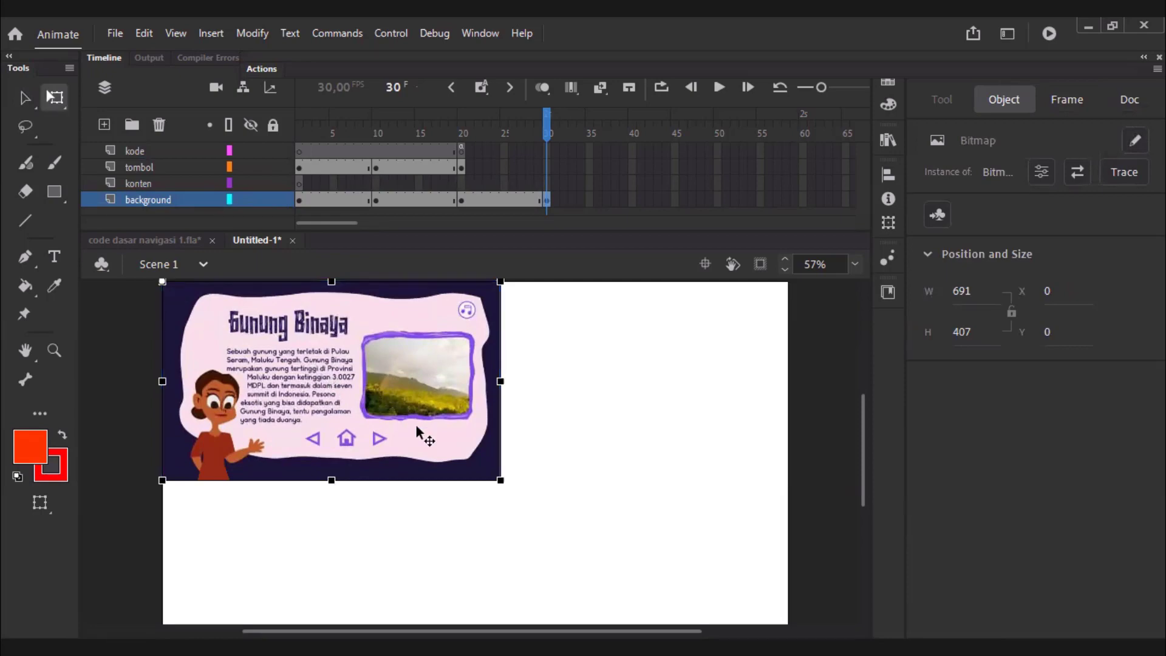
left_click_drag(501, 481, 790, 627)
left_click(830, 557)
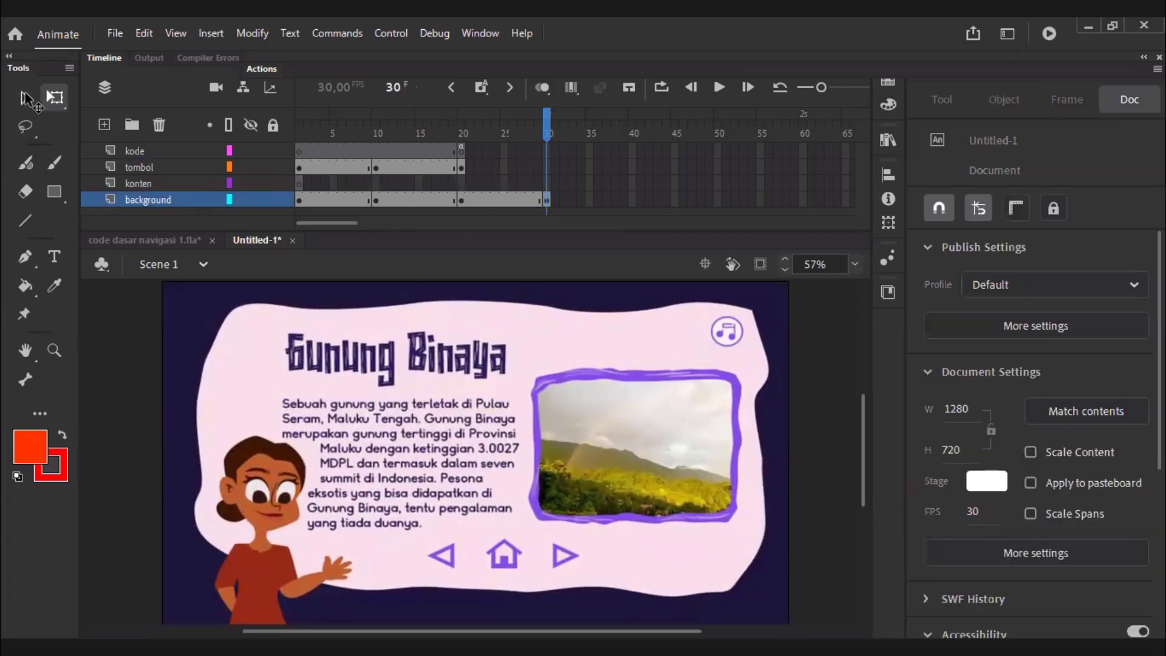
left_click(26, 99)
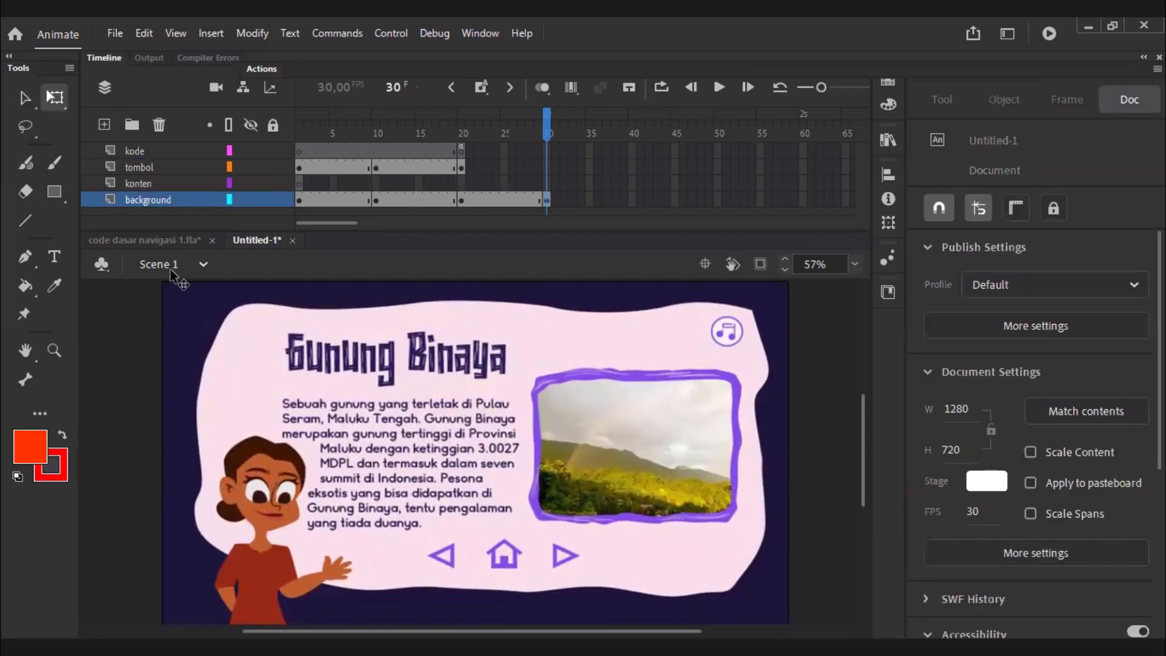
Insert a keyframe at frame 30 of the tombol layer and move the kode layer's stop code keyframe from frame 20 to frame 1.
left_click(546, 167)
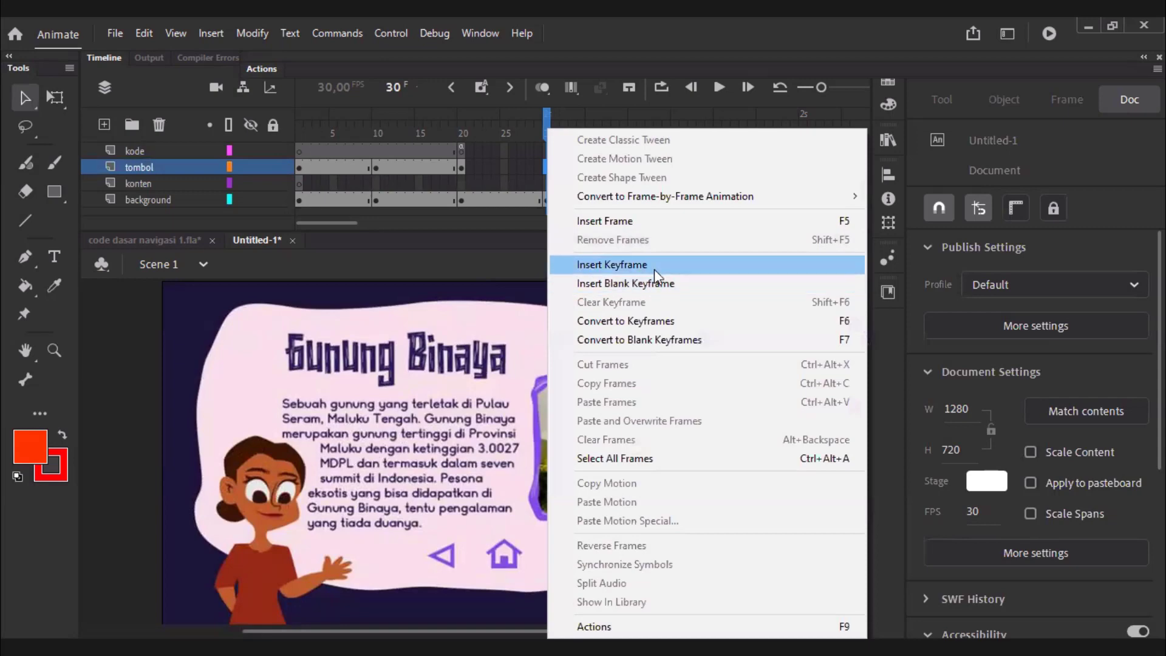
left_click(655, 268)
left_click(816, 529)
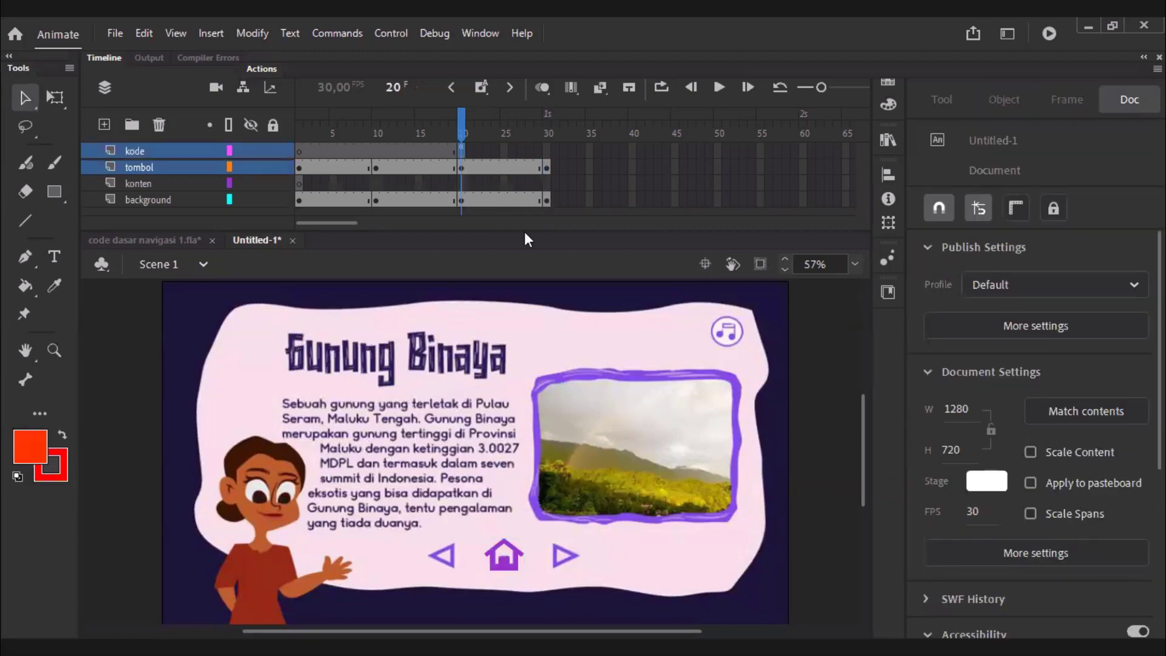
left_click(307, 150)
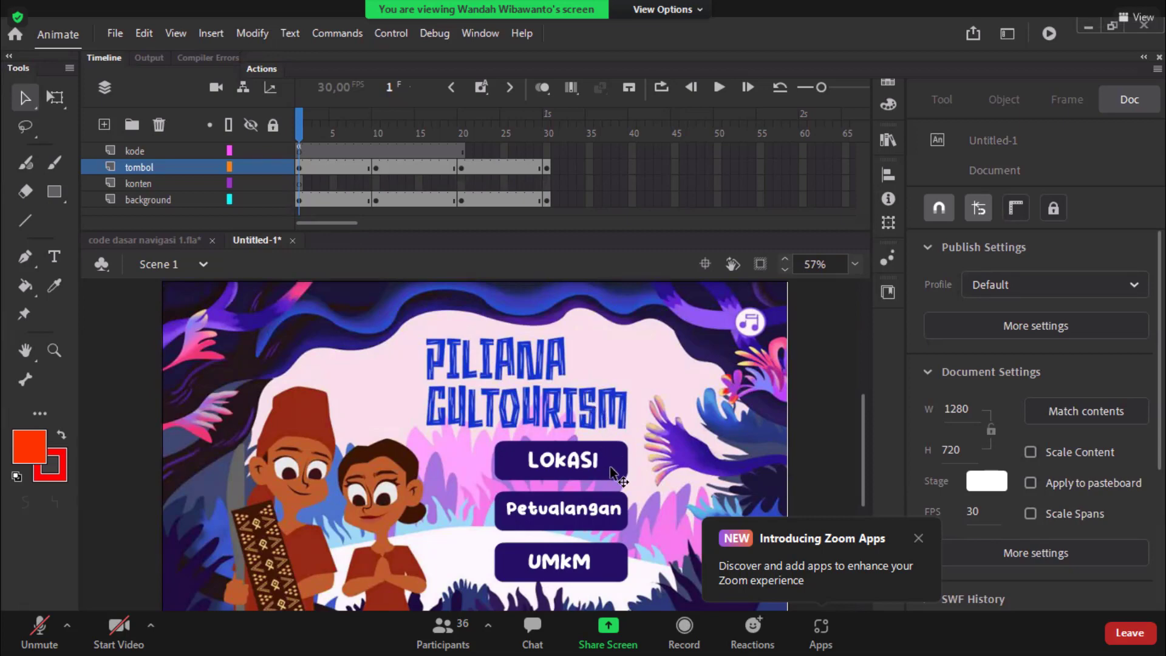
Give the LOKASI button on the frame 1 page the instance name lokasiBtn.
left_click(547, 472)
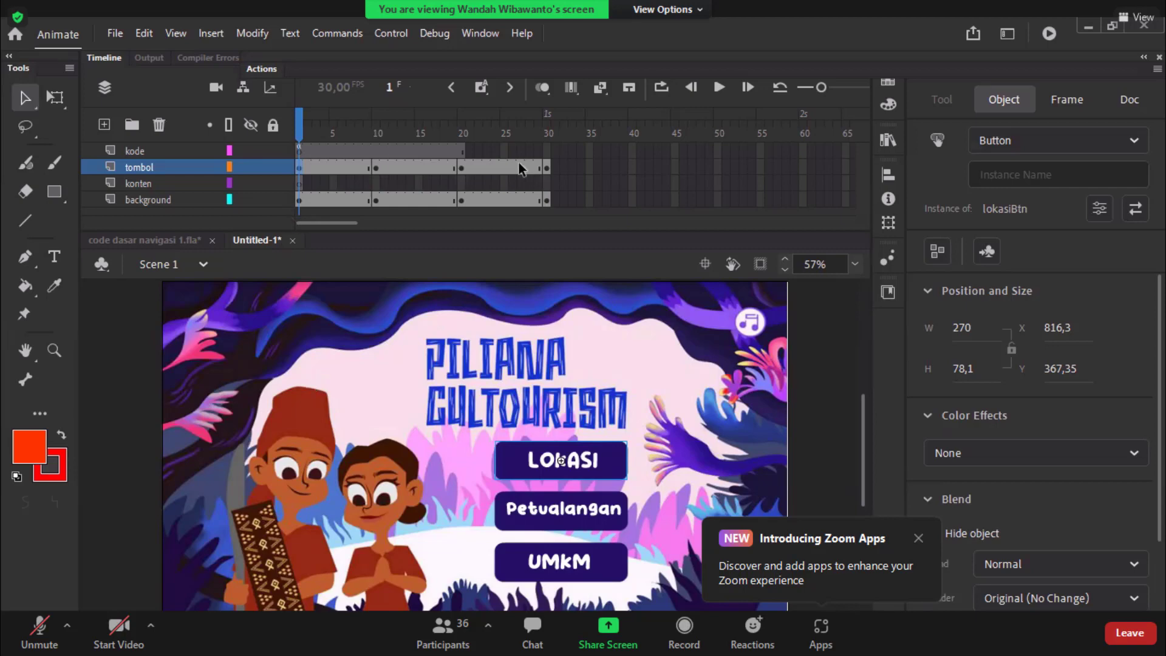
left_click(1036, 175)
type("lokasiBtn")
key("Return")
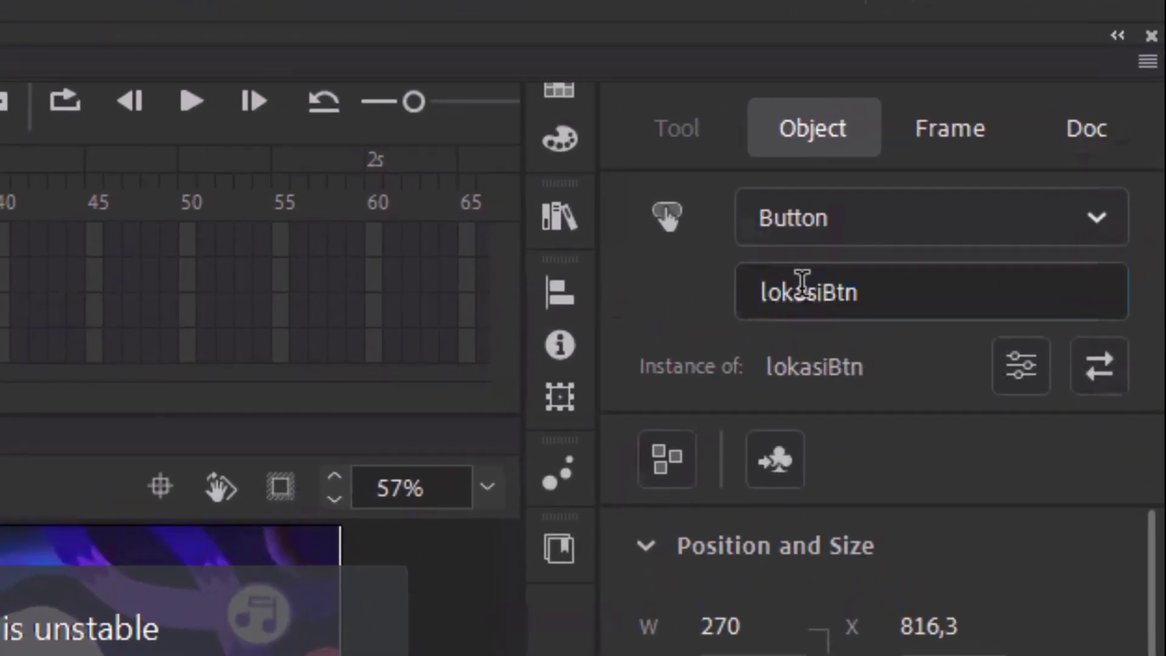
left_click(833, 292)
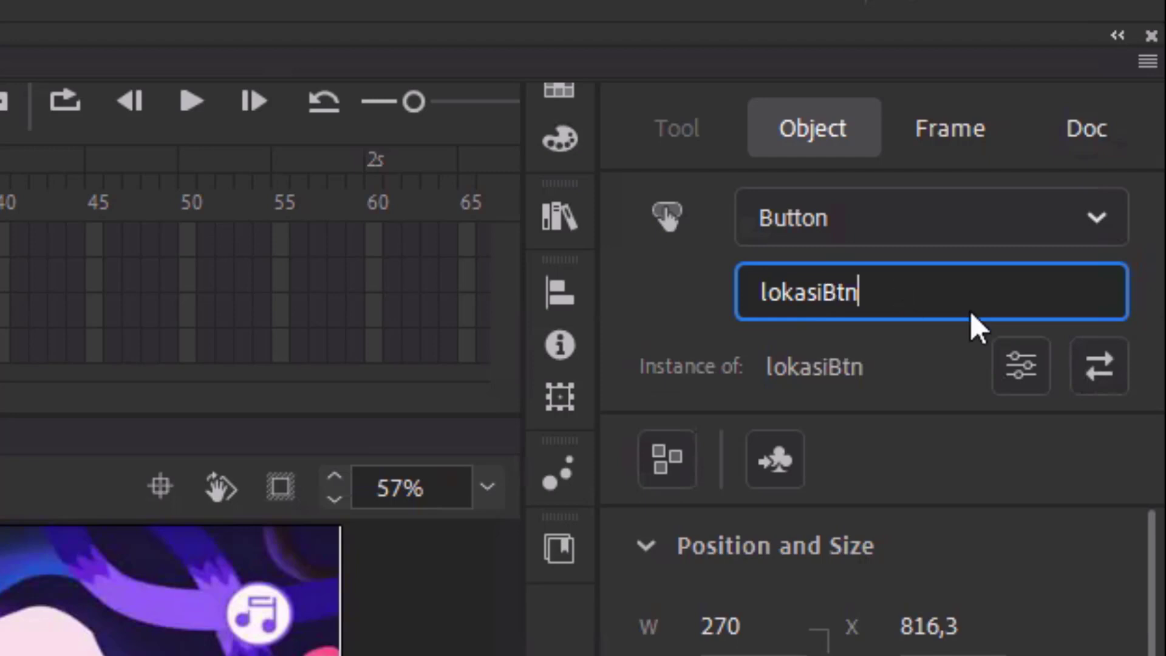
double_click(907, 290)
left_click(907, 290)
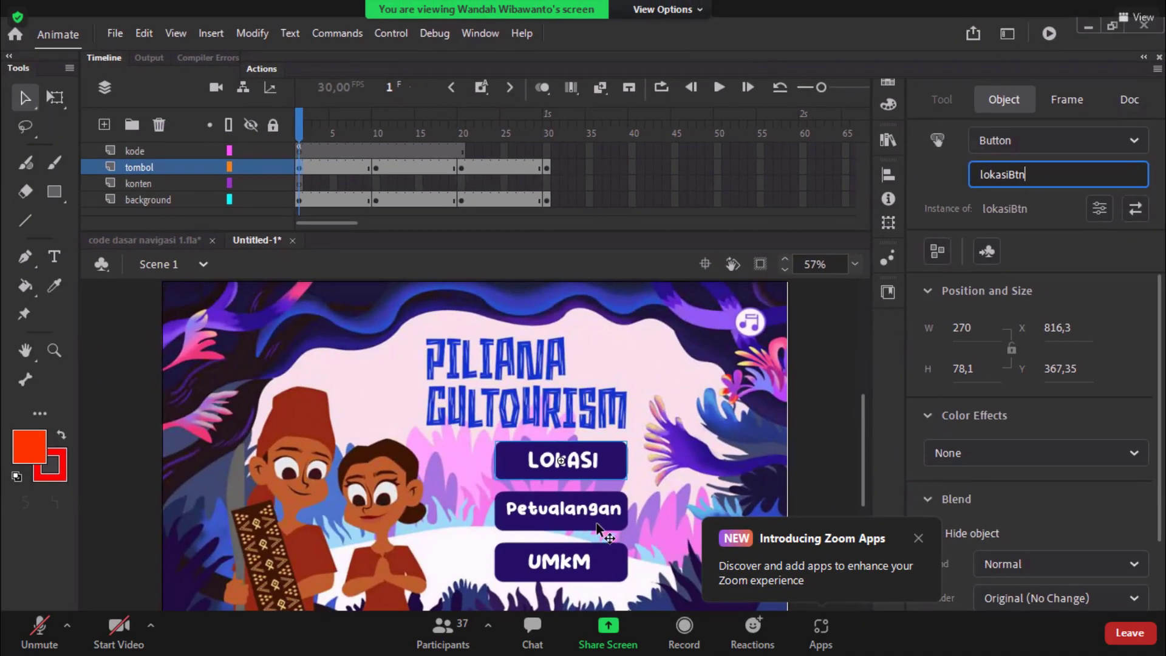
Give the Petualangan button on the frame 1 page the instance name petualanganBtn.
left_click(597, 523)
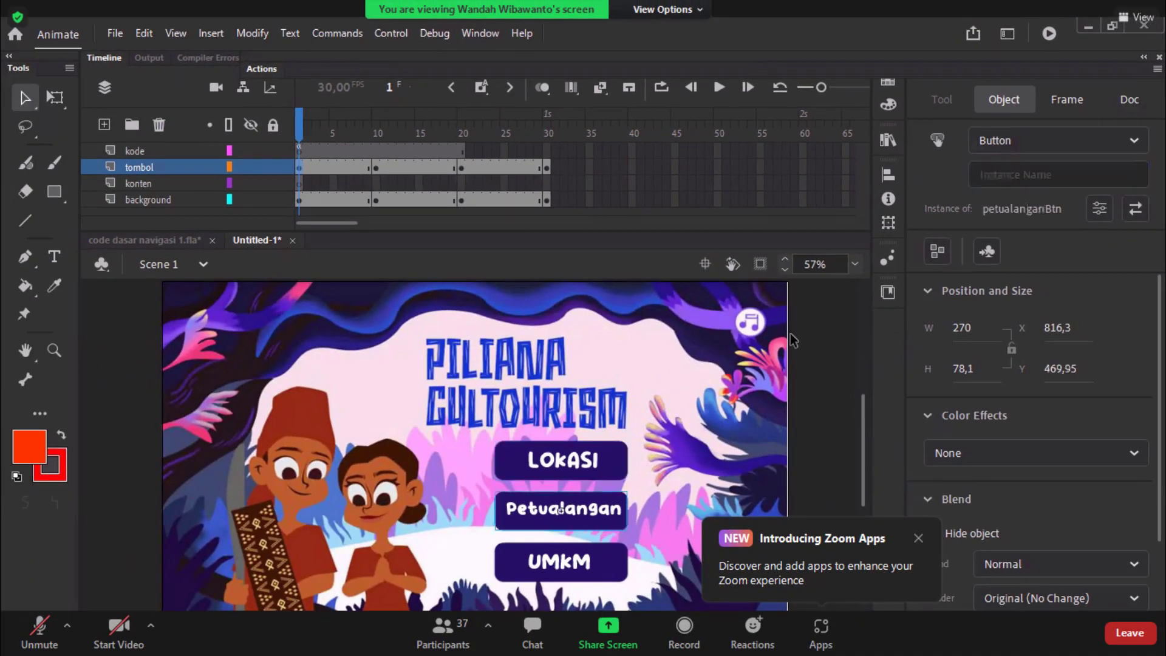
left_click(999, 170)
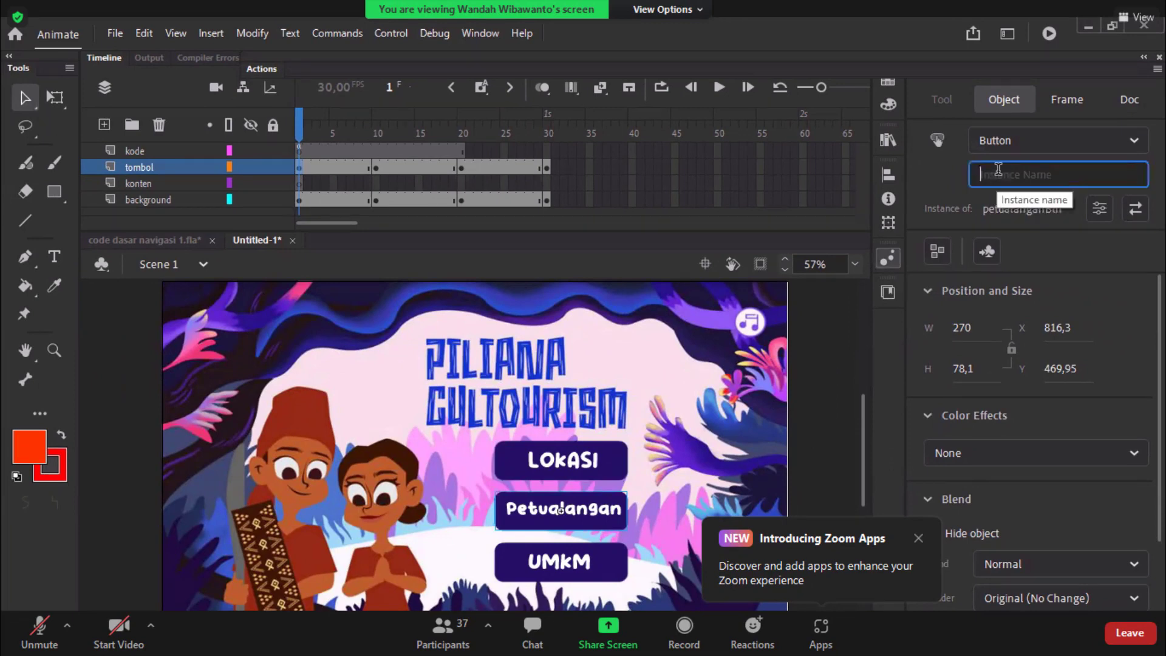
type("petualanganBtn")
key("Return")
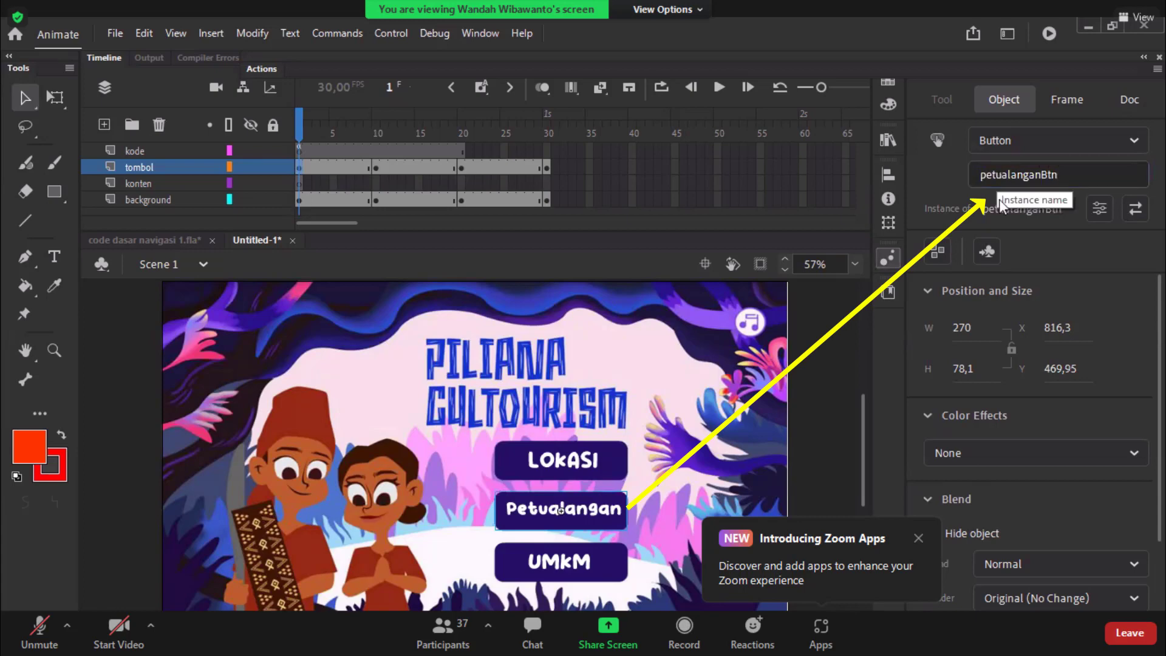
Give the UMKM button on the frame 1 page the instance name umkmBtn.
left_click(561, 561)
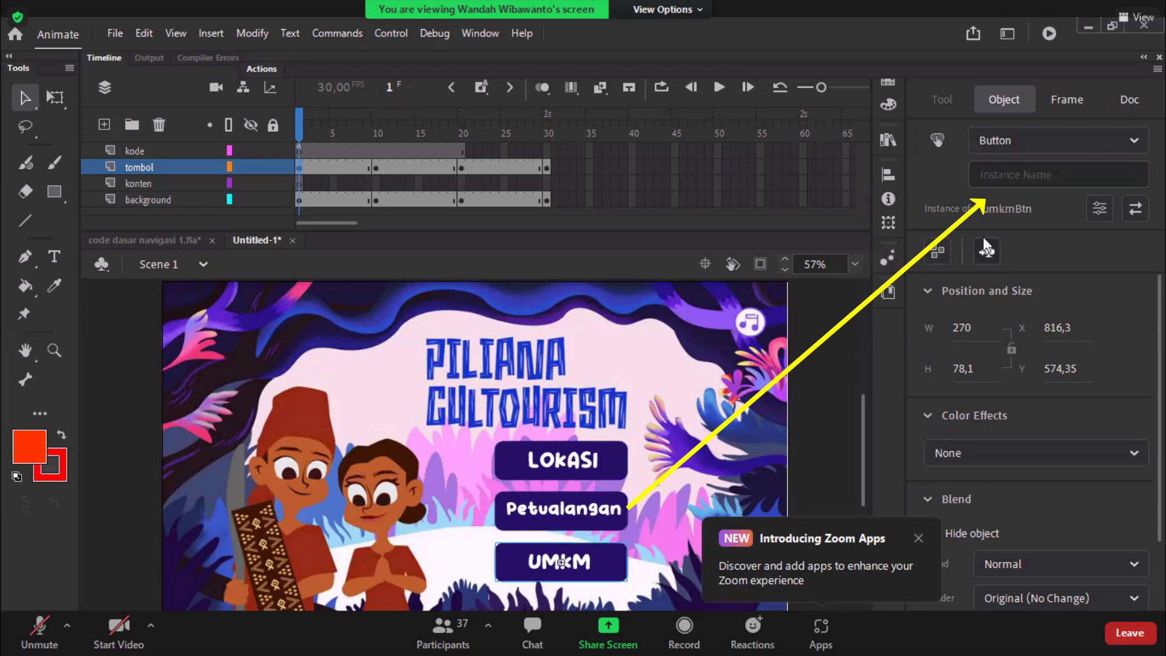
left_click(1027, 174)
type("umkmBtn")
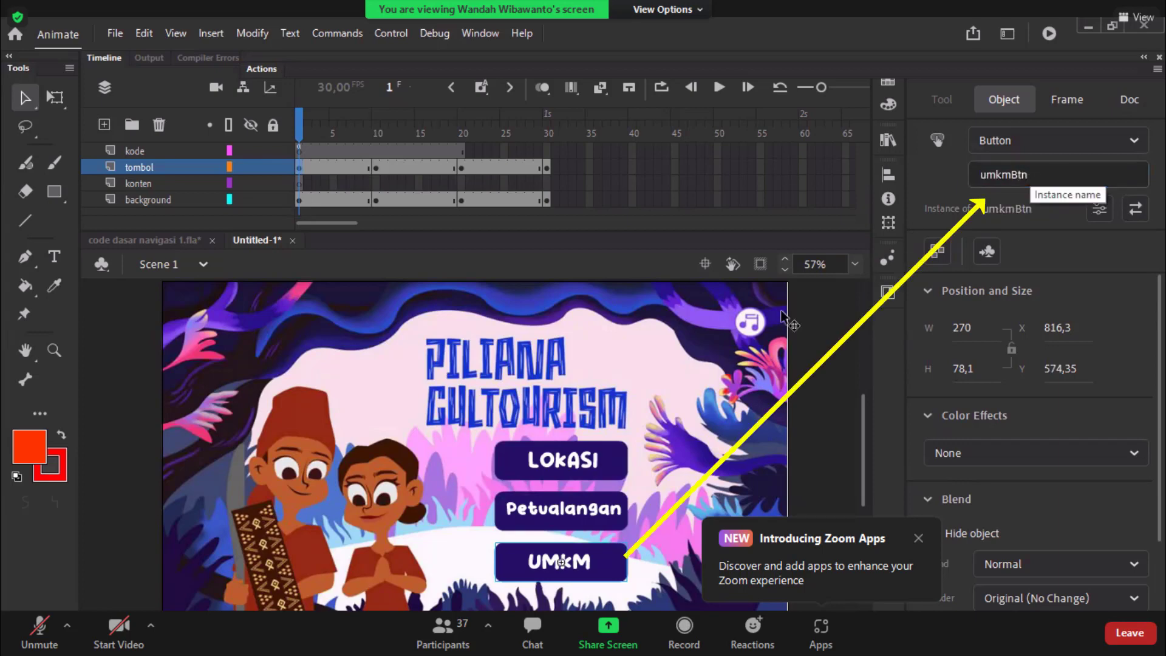
Give the Gunung Binaya button on the frame 10 map page the instance name binayaBtn.
left_click(379, 148)
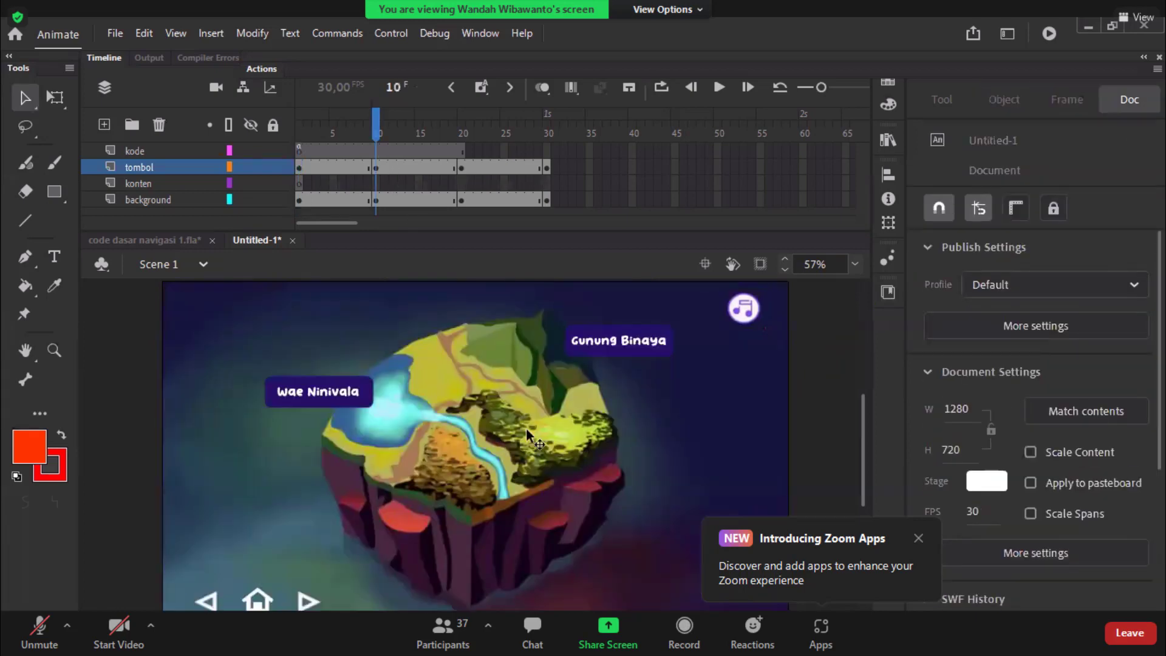
left_click(636, 344)
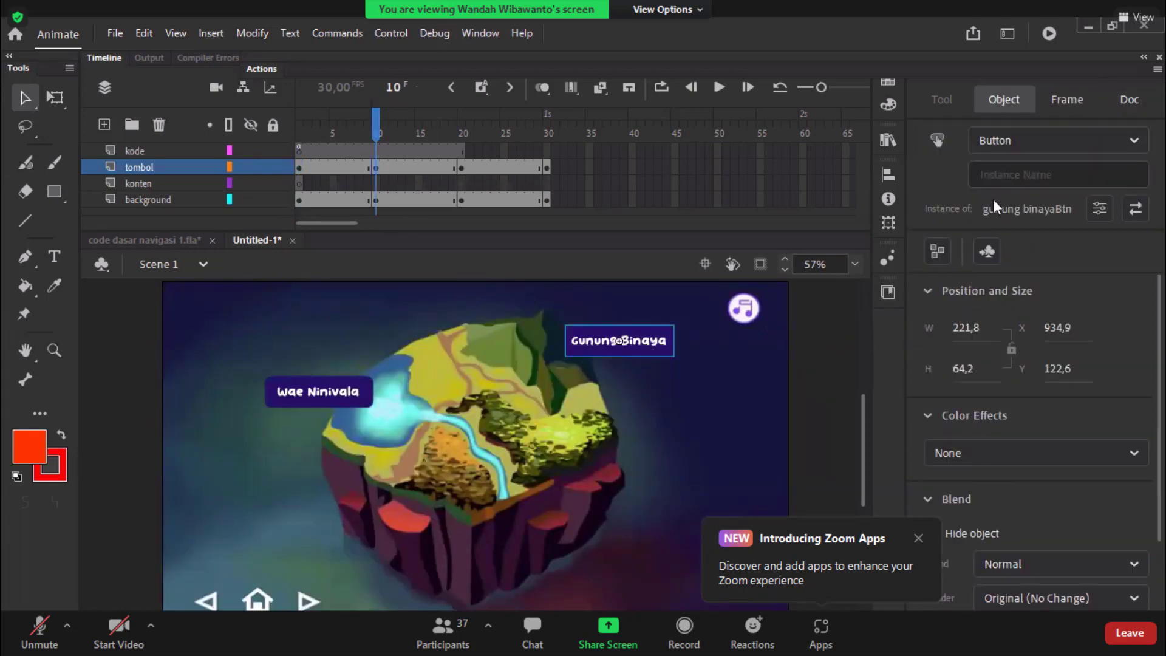
left_click(1000, 177)
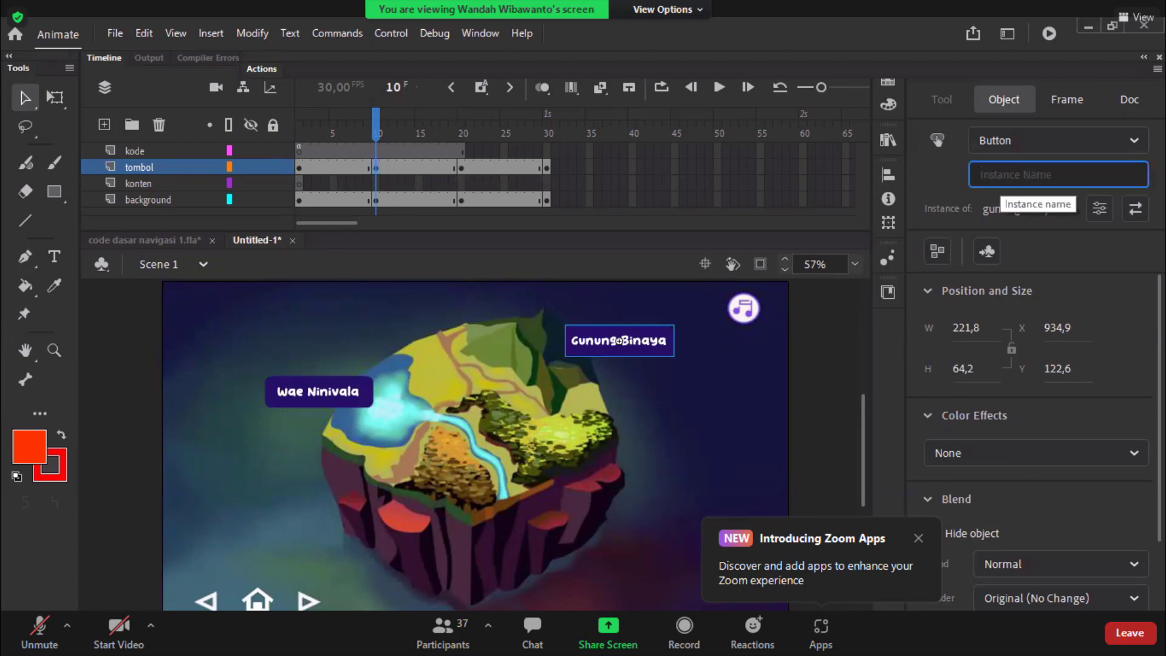
type("binayaBtn")
key("Return")
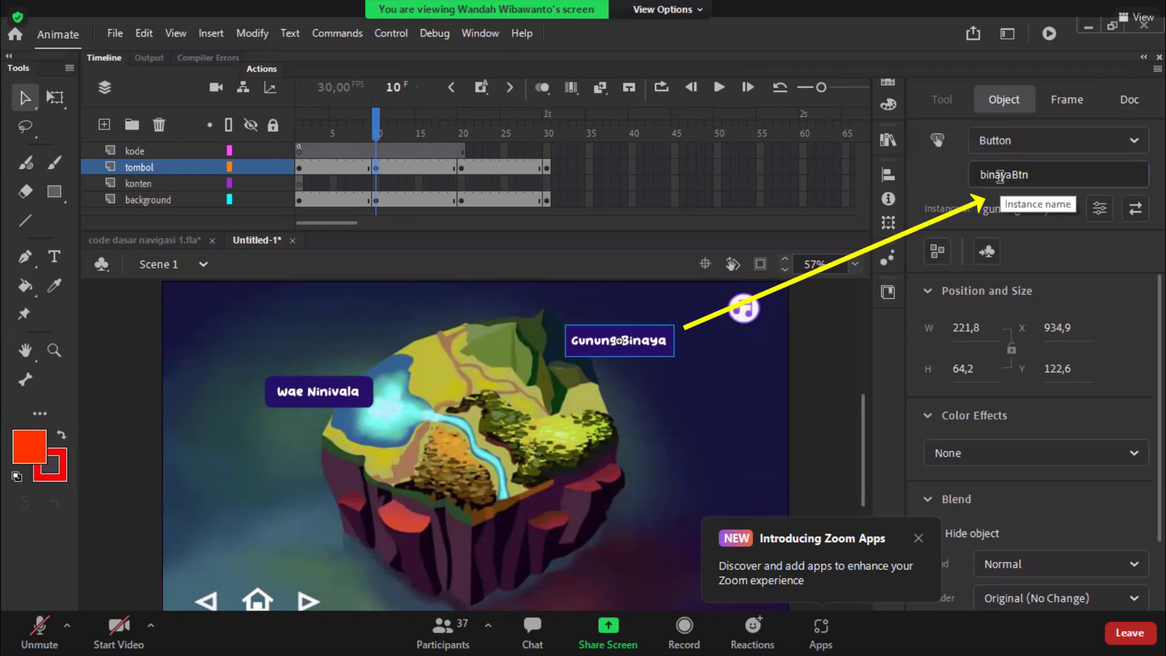
Give the Wae Ninivala button on the frame 10 map page the instance name waeBtn.
left_click(347, 390)
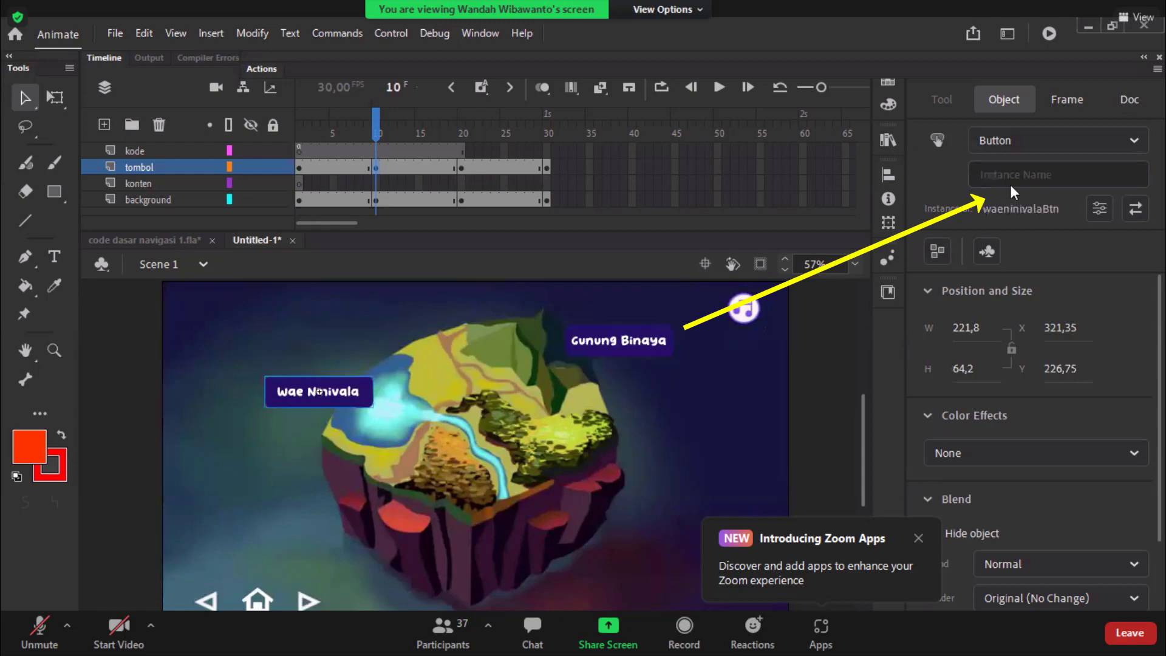
left_click(1021, 171)
type("wae")
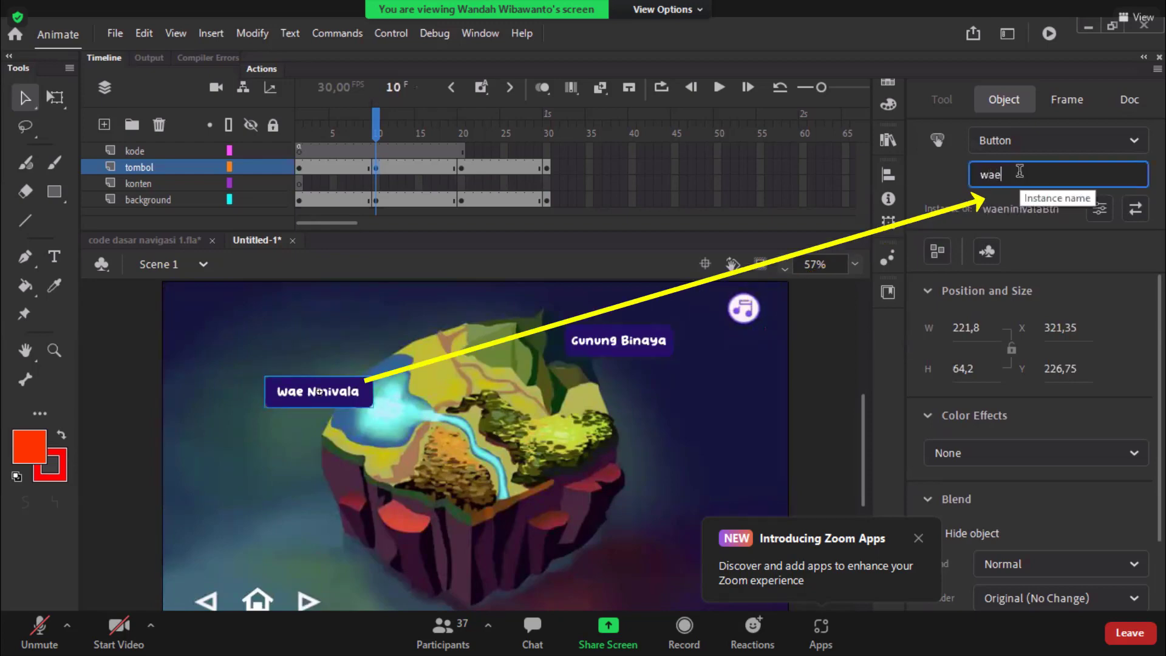
type("Btn")
key("Return")
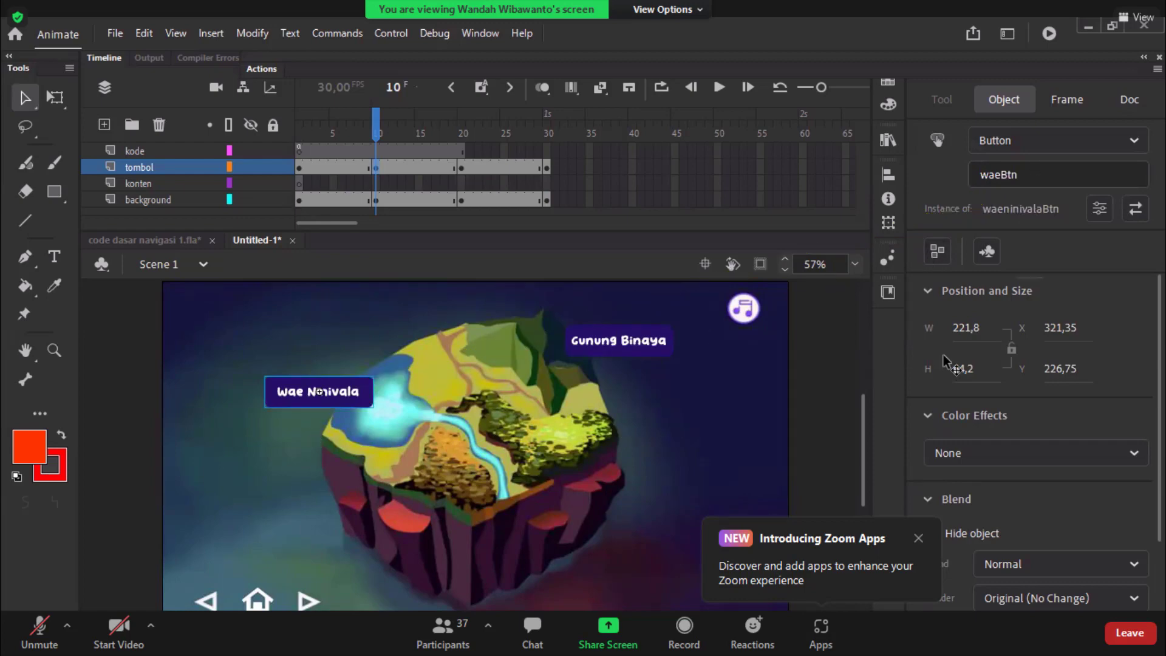
Give the home button on the frame 10 map page the instance name homeBtn and recheck the two location buttons' names.
left_click(257, 600)
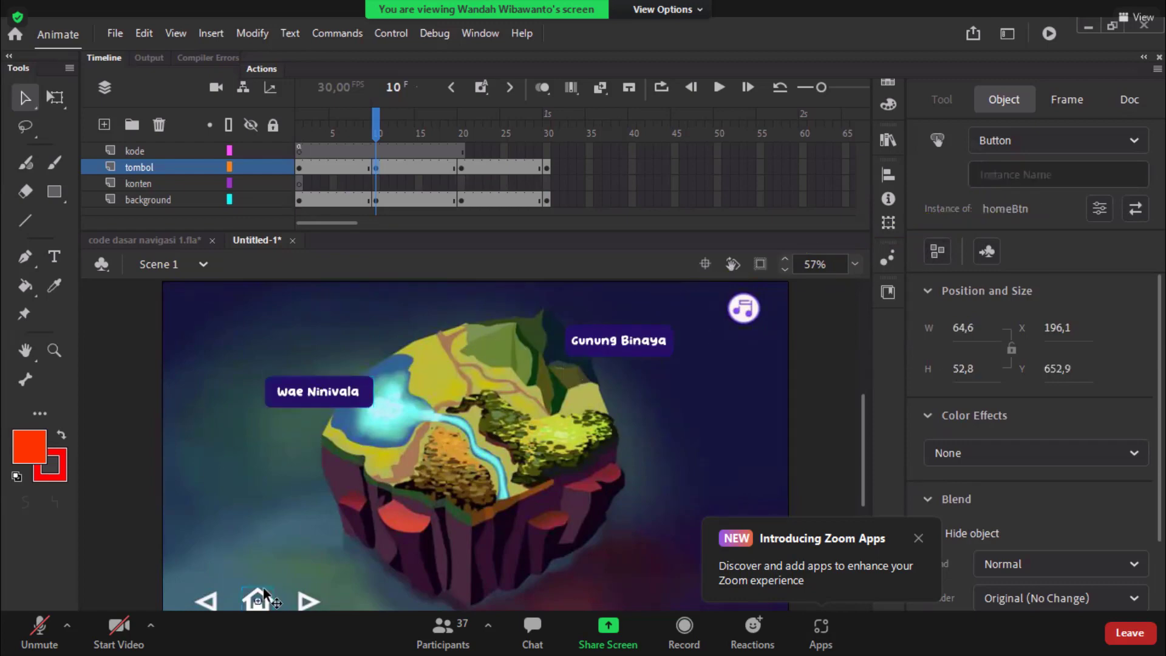
left_click(1016, 174)
type("homeBtn")
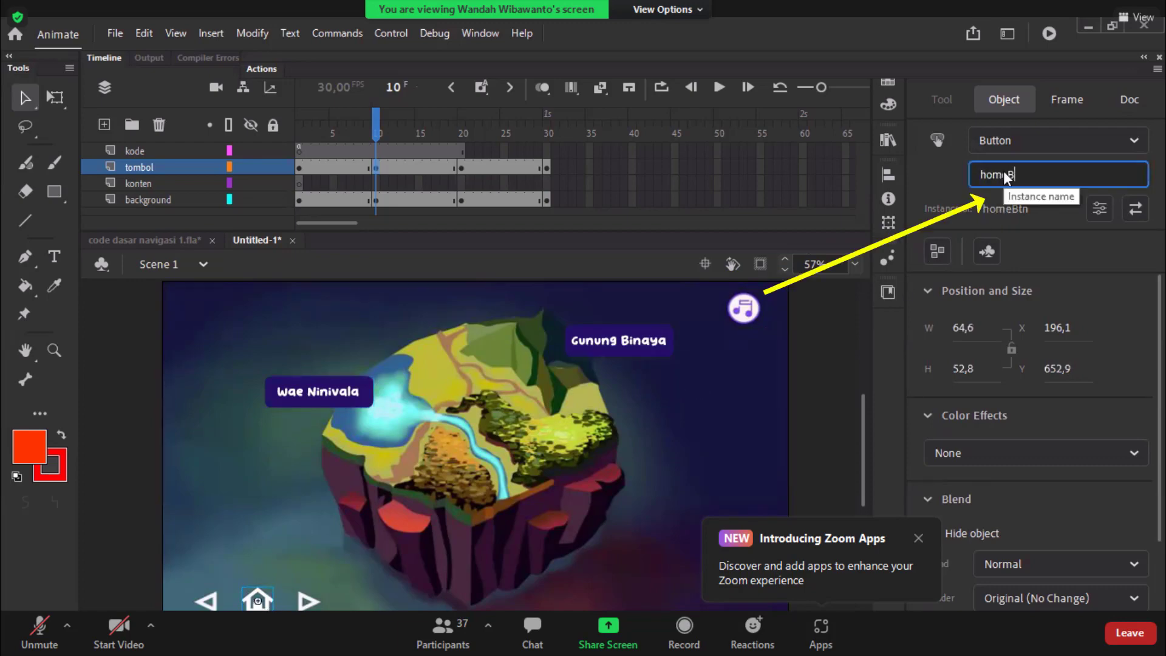
key("Return")
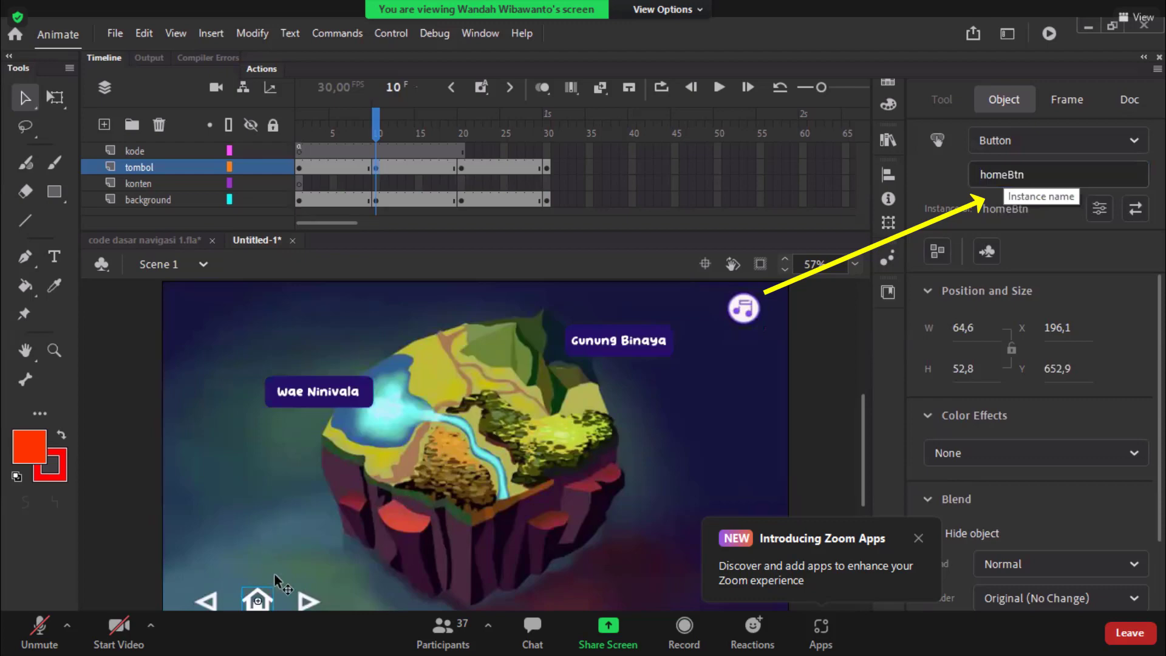
left_click(372, 396)
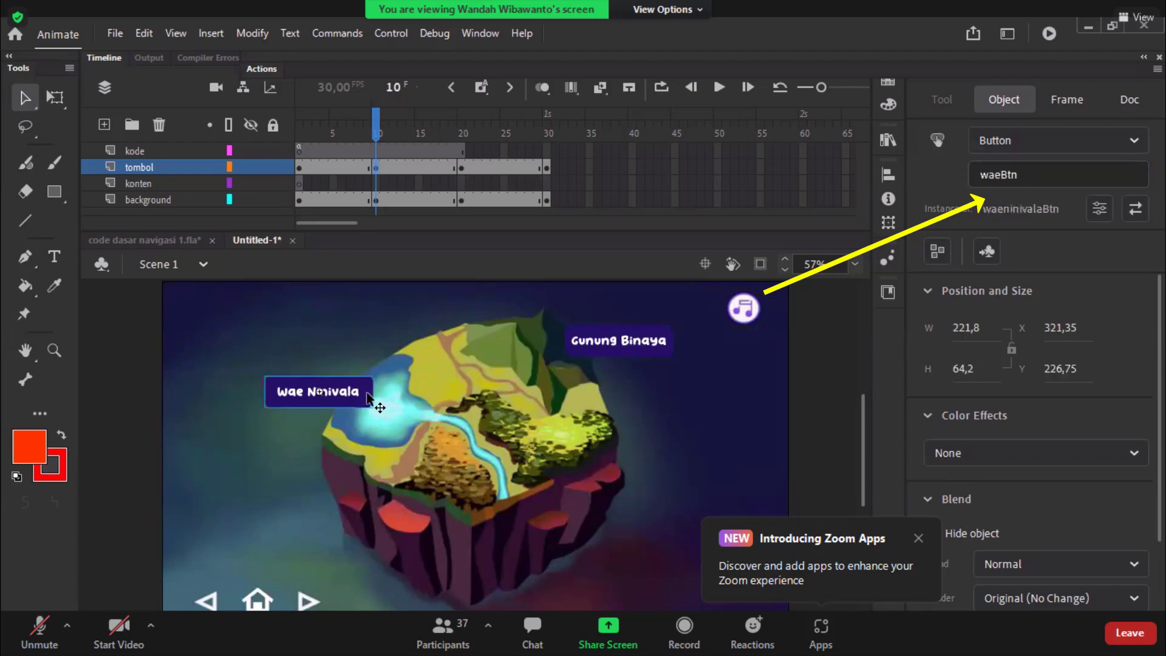
left_click(626, 352)
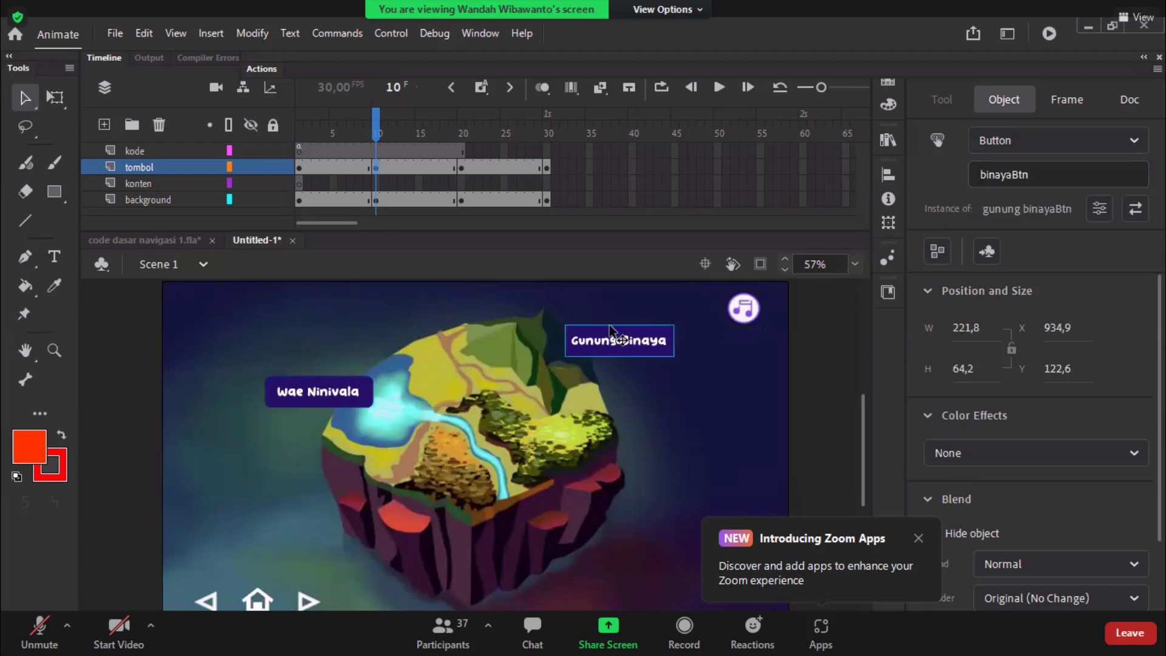
Give the home button on the frame 20 Wae Ninivala page the instance name homeBtn.
left_click(462, 168)
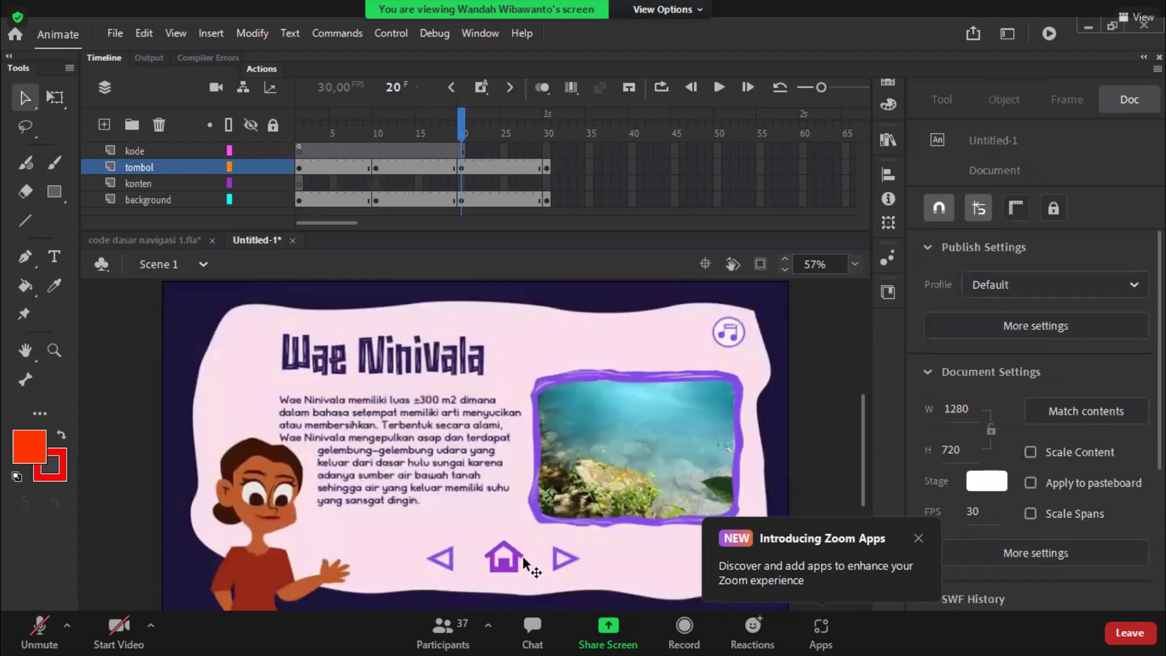
left_click(523, 559)
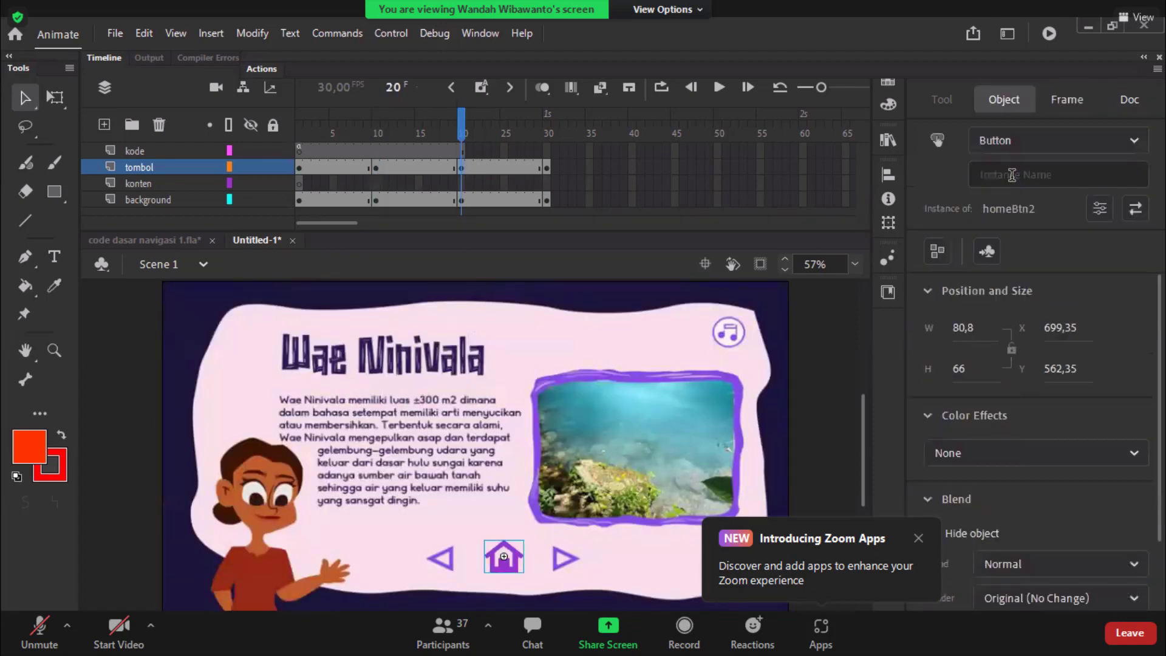
left_click(1012, 175)
type("homeBtn")
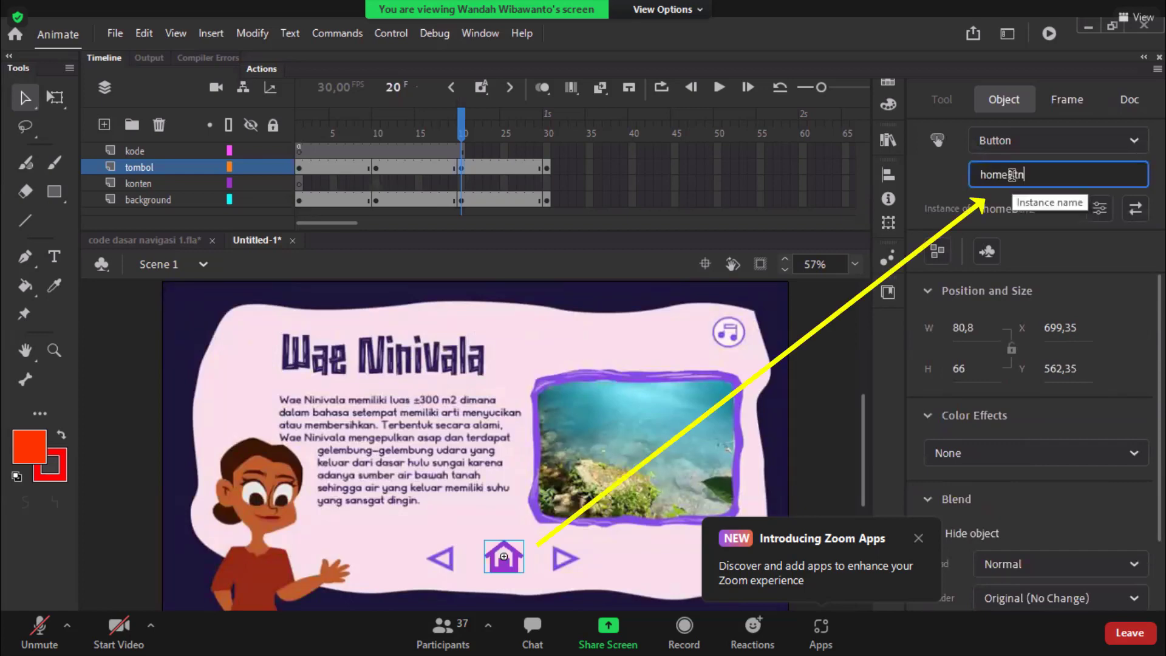
key("Return")
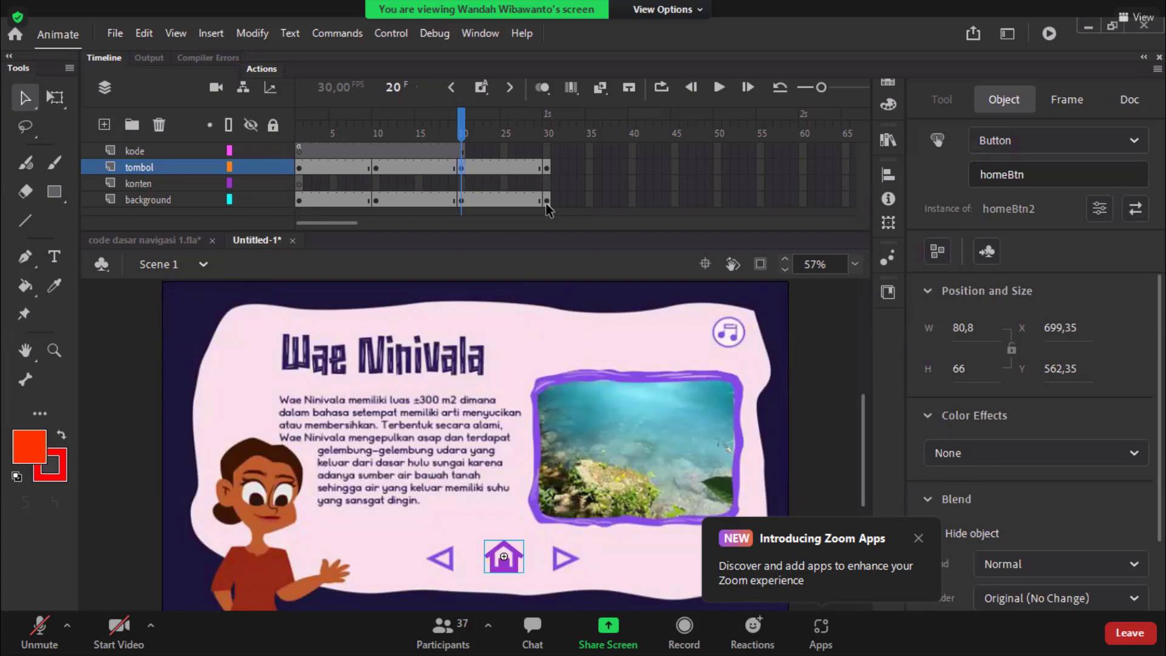
Give the home button on the frame 30 Gunung Binaya page the instance name homeBtn.
left_click(547, 167)
left_click(547, 199)
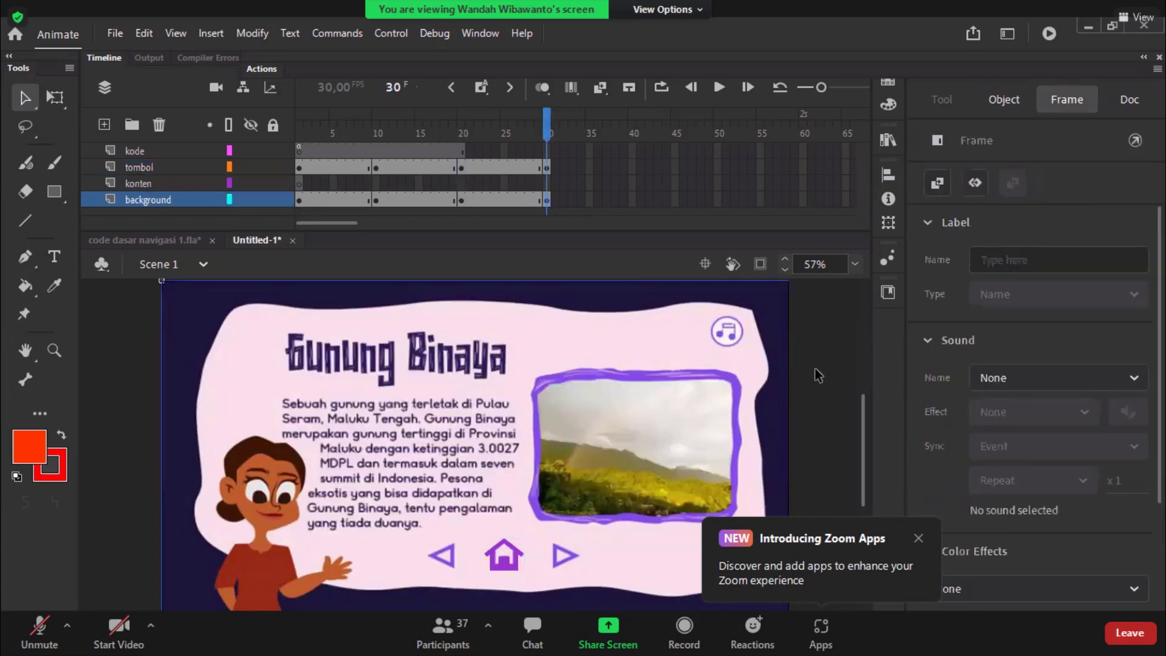
left_click(504, 554)
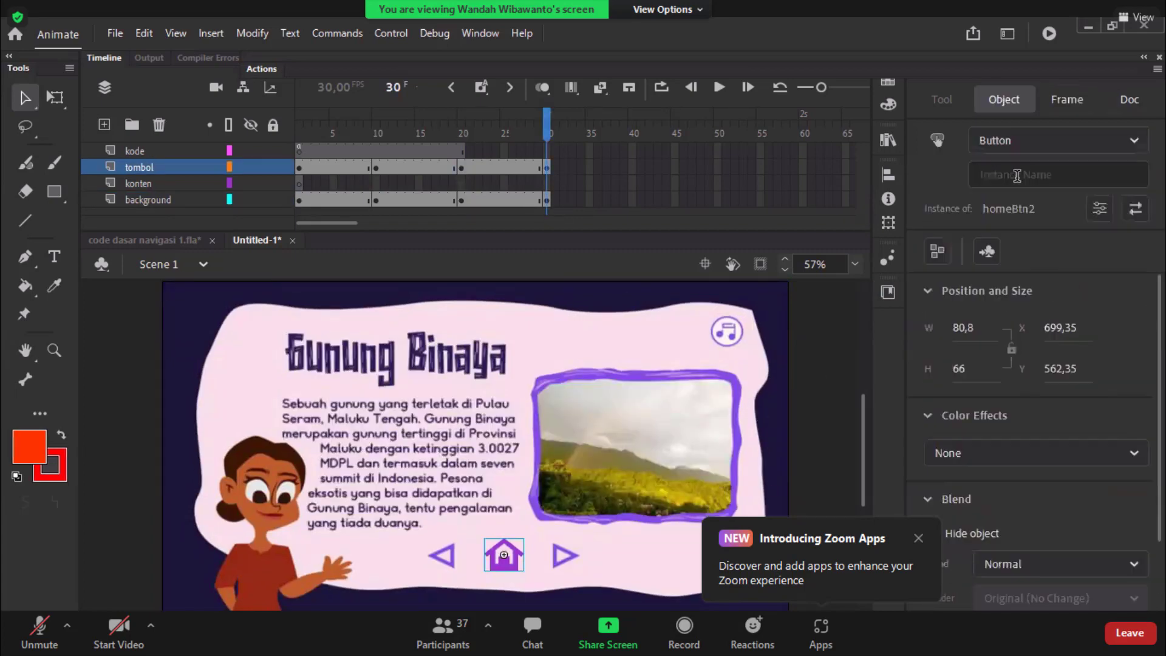
left_click(1057, 175)
type("homeBt")
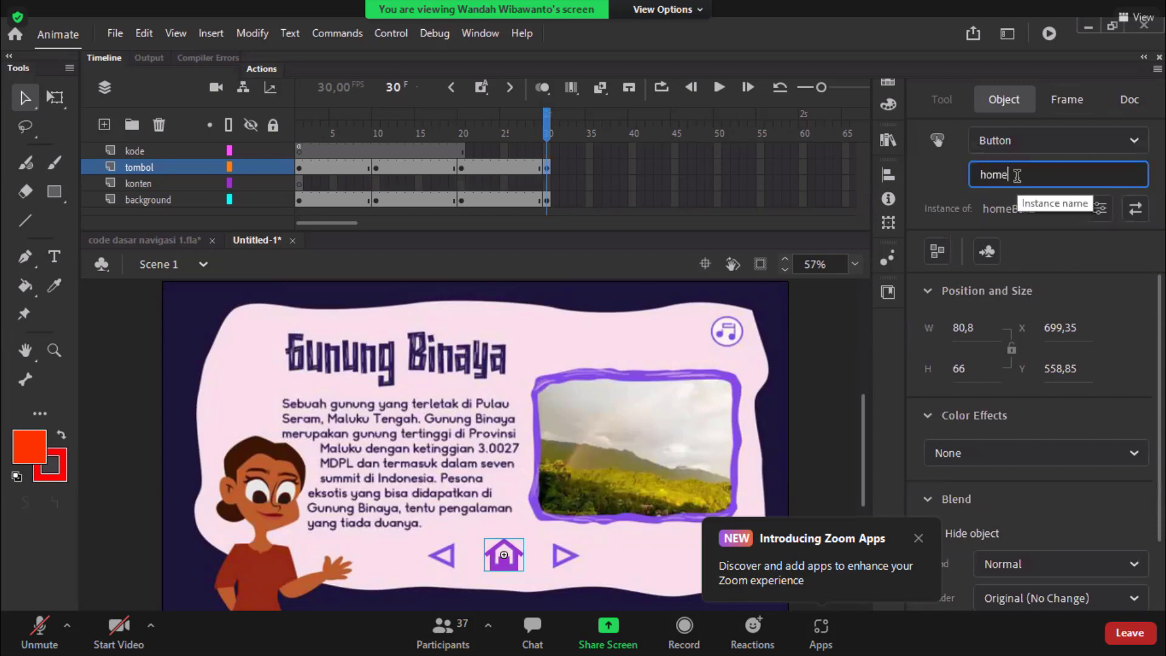
type("n")
left_click(833, 462)
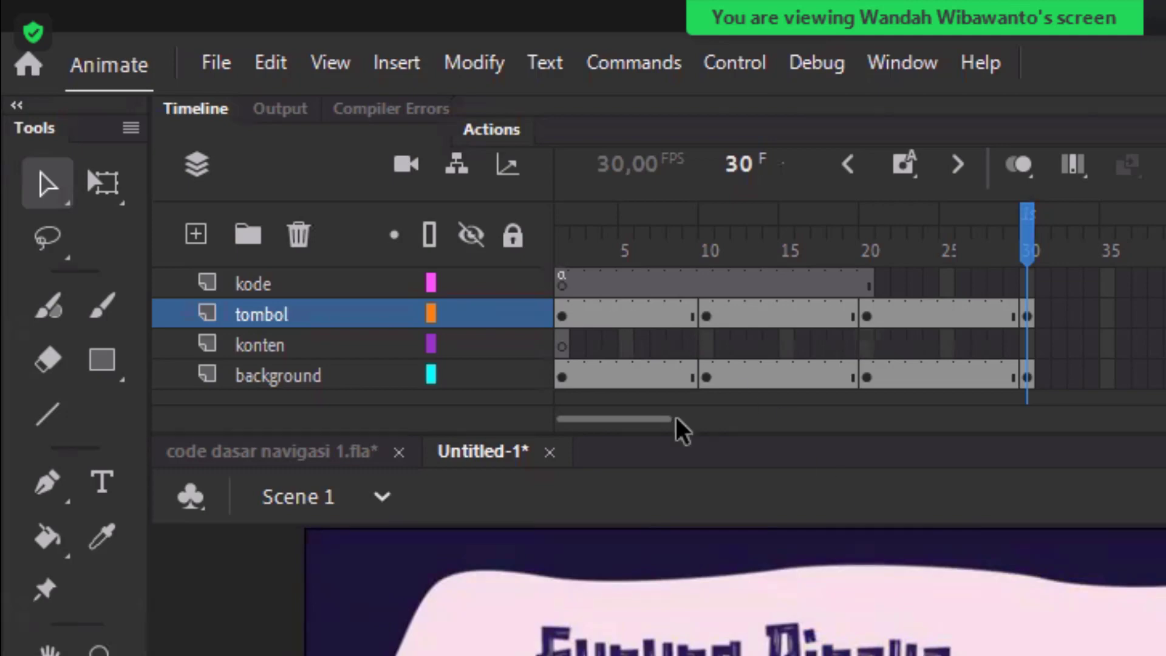
Return to the frame 1 page and clear the selection.
key("shift+comma")
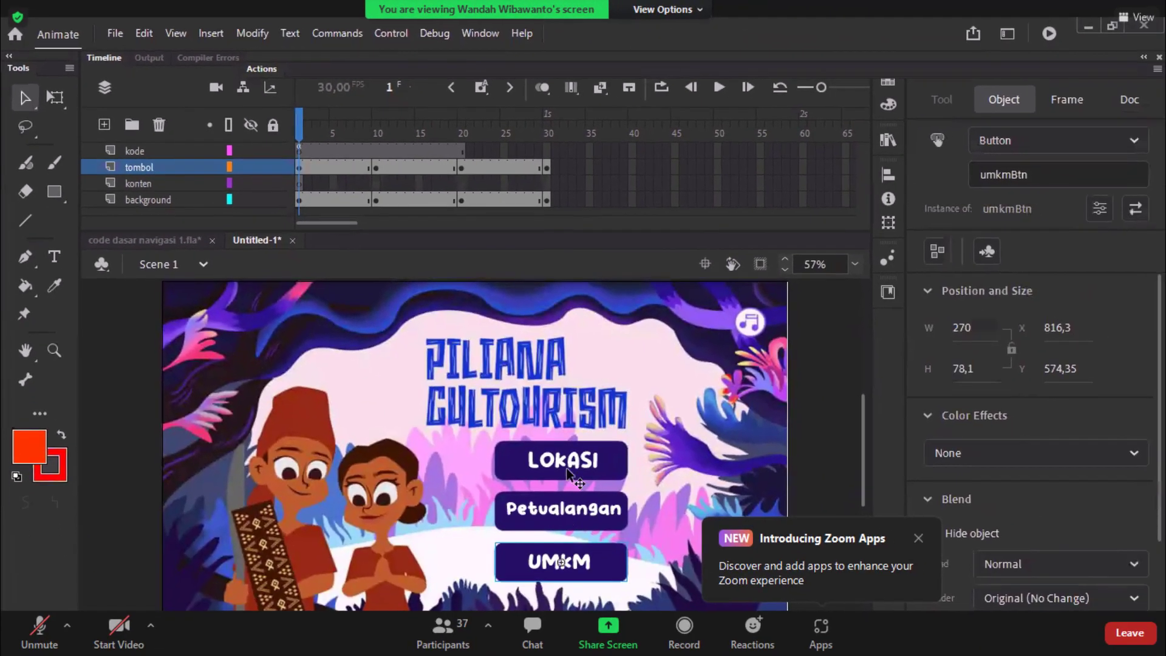
left_click(567, 474)
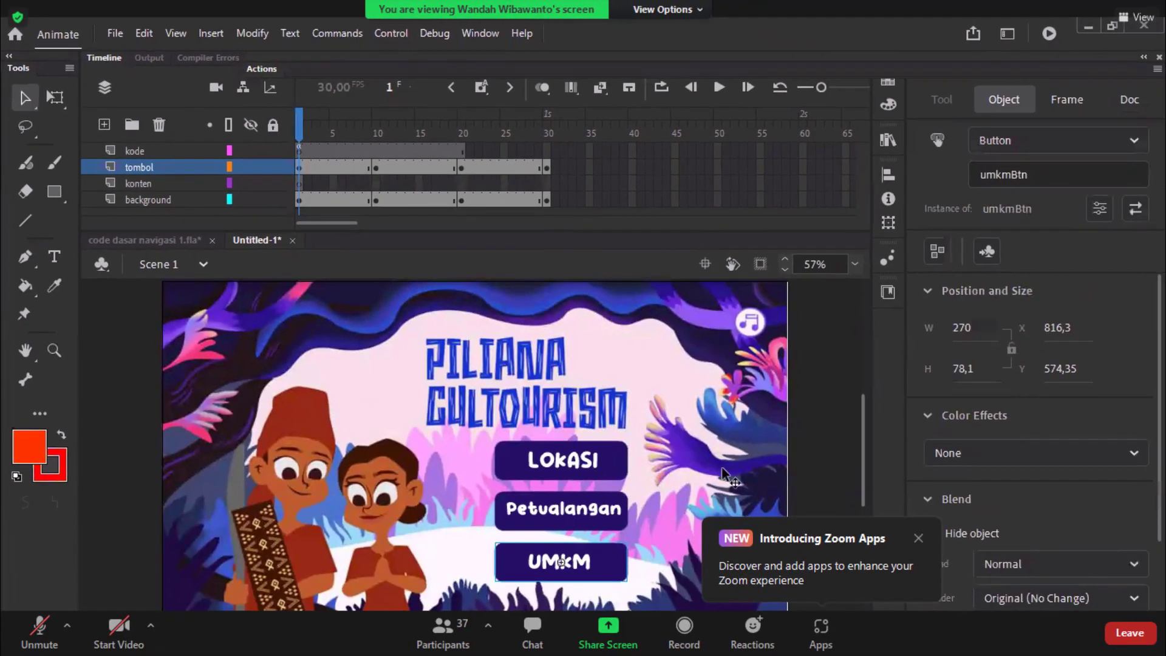
left_click(829, 450)
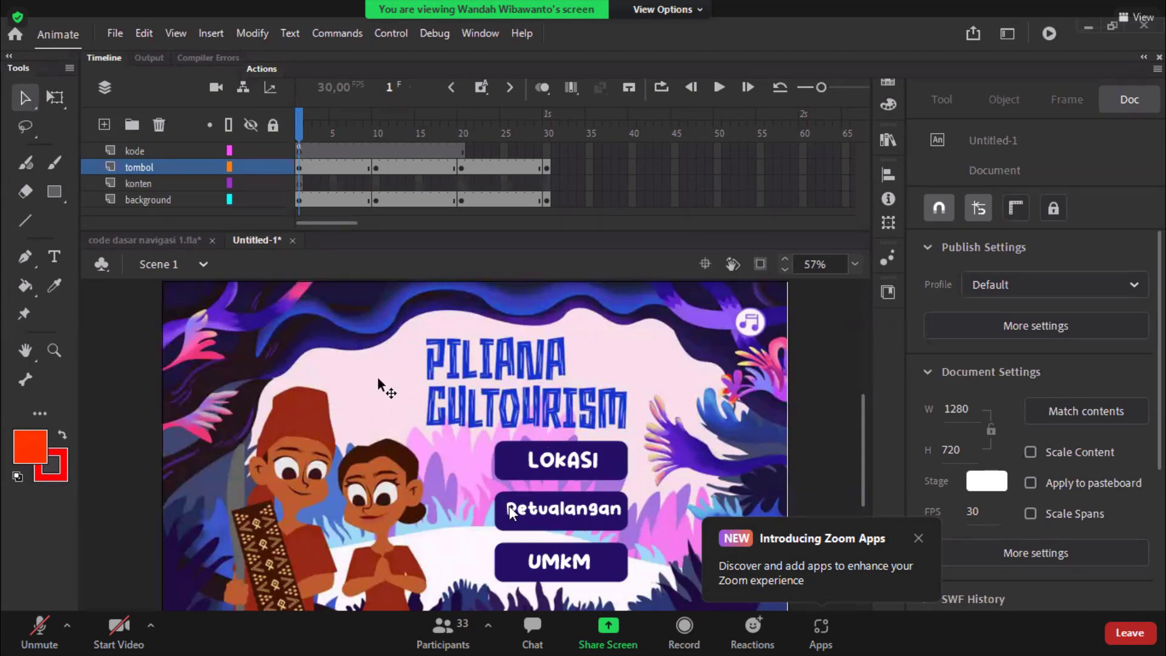
Brush a bird silhouette about 270 × 99 px beside the stage on the background layer, using a dark purple sampled from the frame 1 artwork.
left_click(300, 200)
left_click(390, 415)
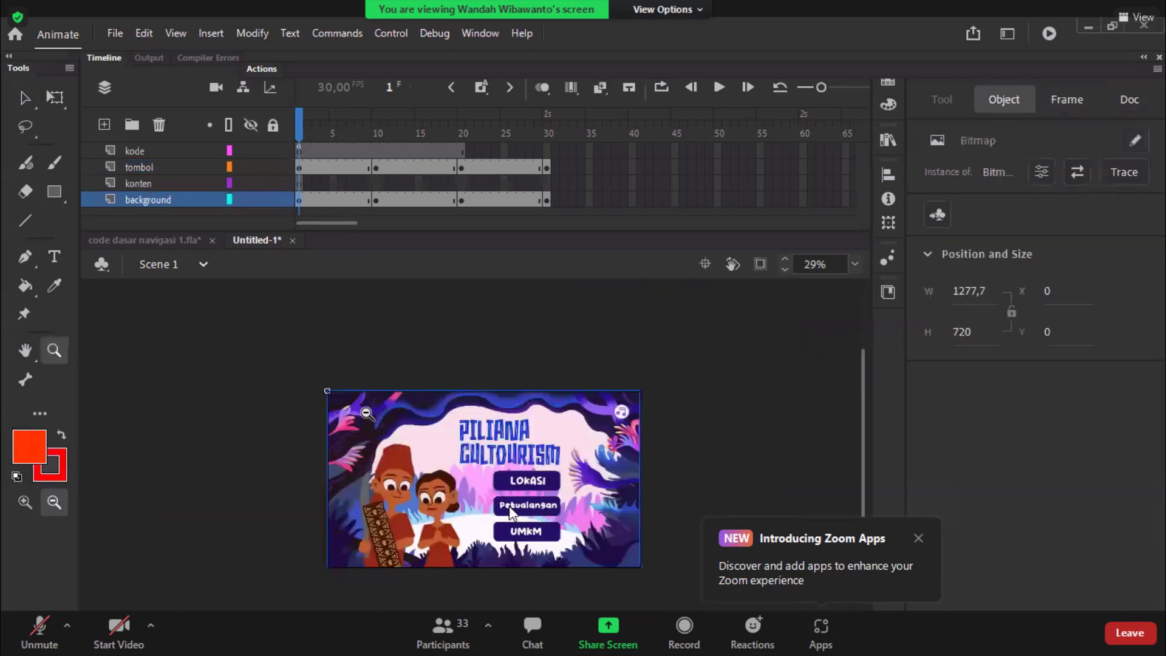
left_click_drag(365, 408, 462, 482)
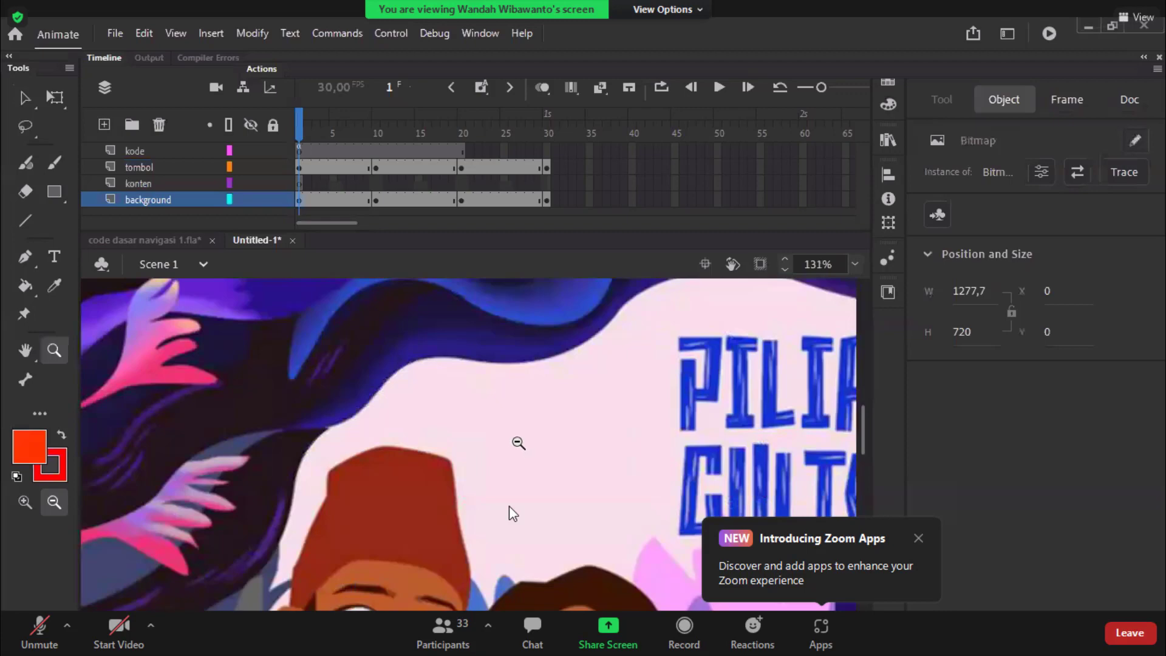
left_click(471, 449)
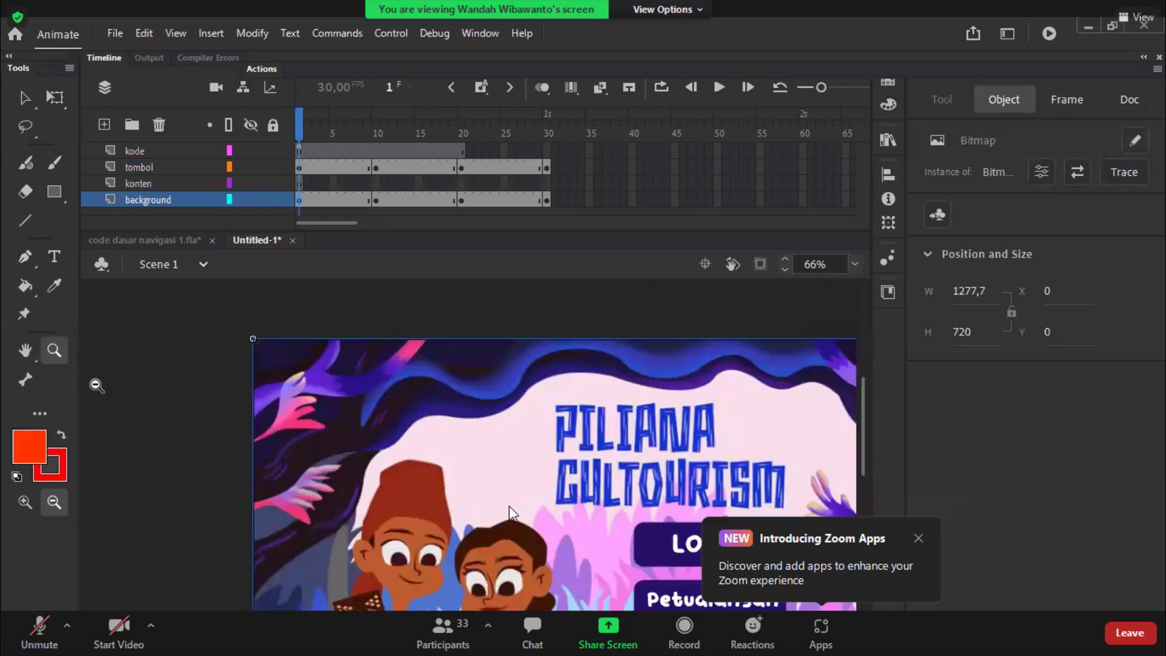
key("b")
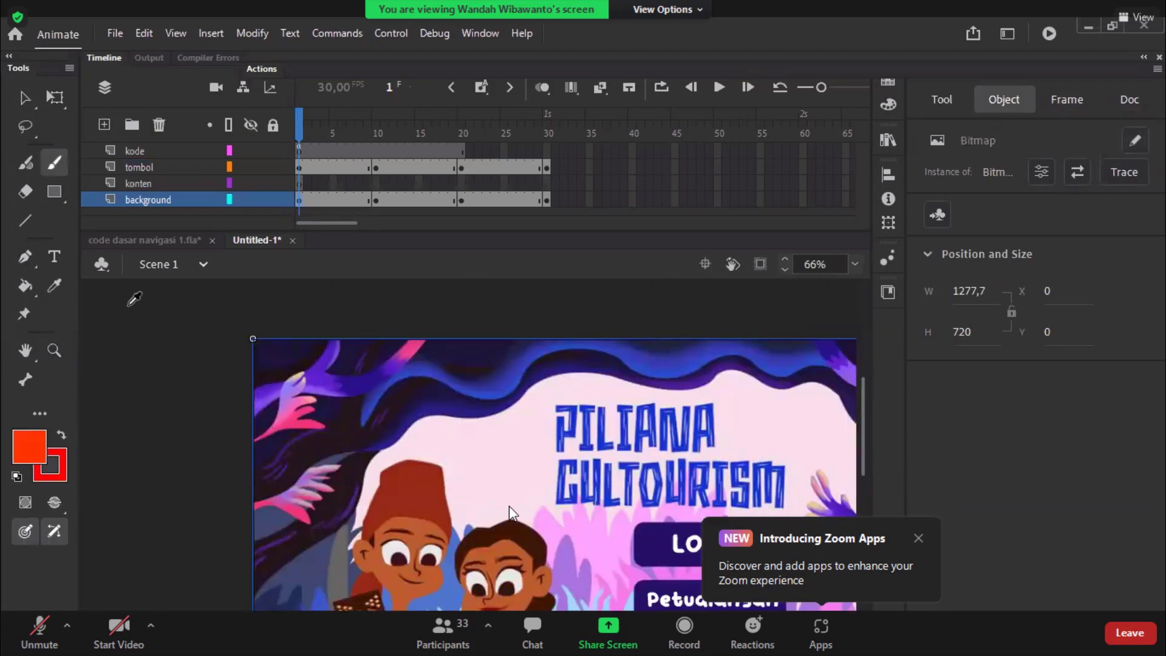
left_click(406, 416)
left_click_drag(149, 405, 115, 380)
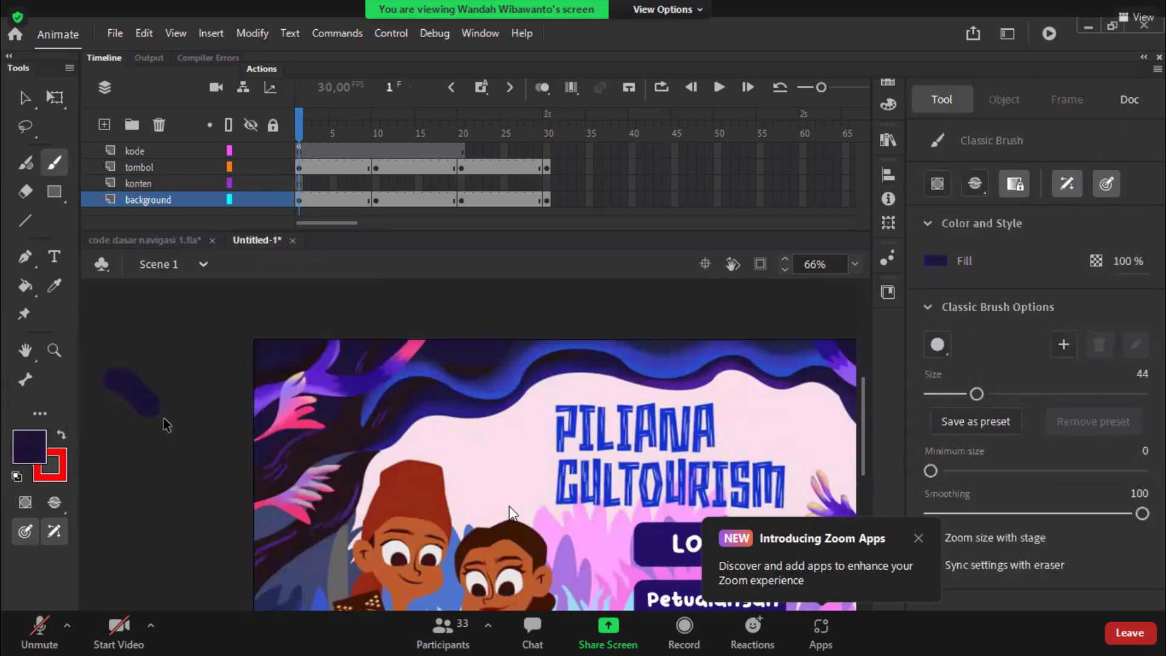
key("ctrl+z")
mouse_move(165, 433)
left_mouse_down()
mouse_move(97, 405)
mouse_move(233, 409)
left_mouse_up()
left_click(24, 98)
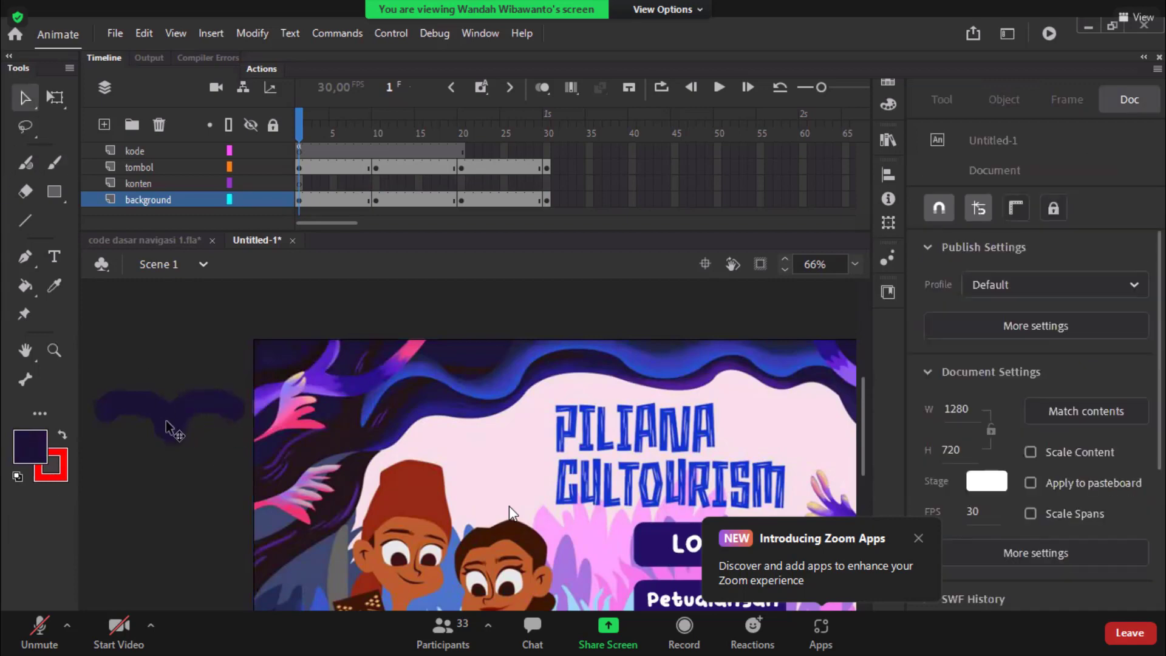
Convert the painted bird shape to a Movie Clip symbol named burung.
left_click(189, 432)
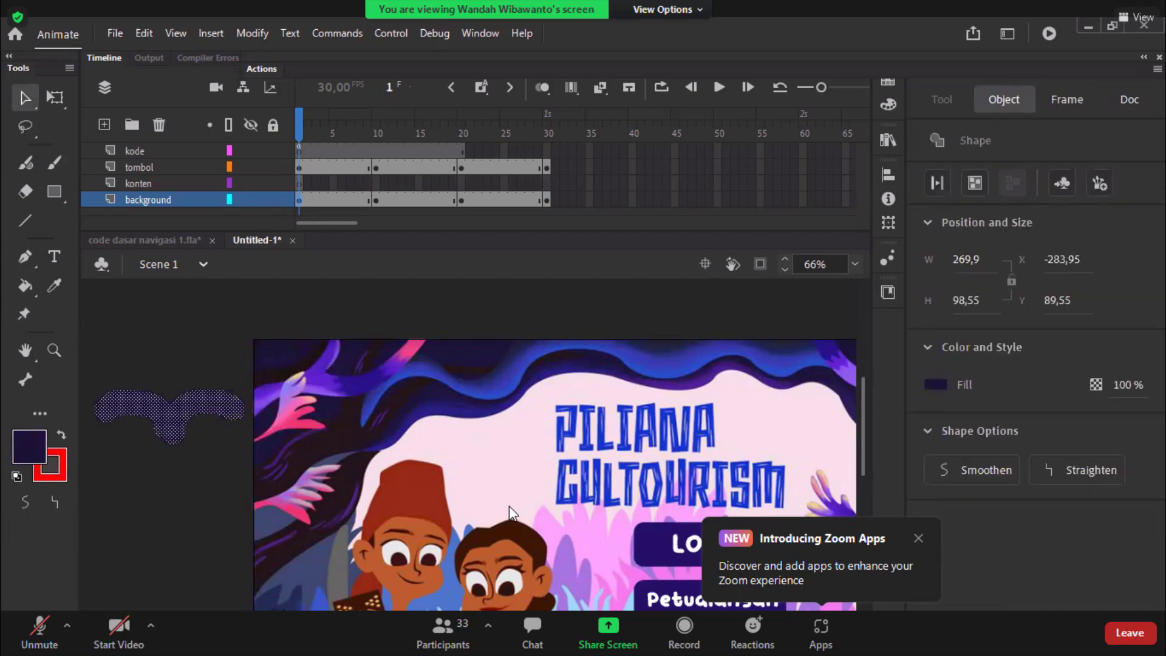
right_click(181, 422)
left_click(300, 606)
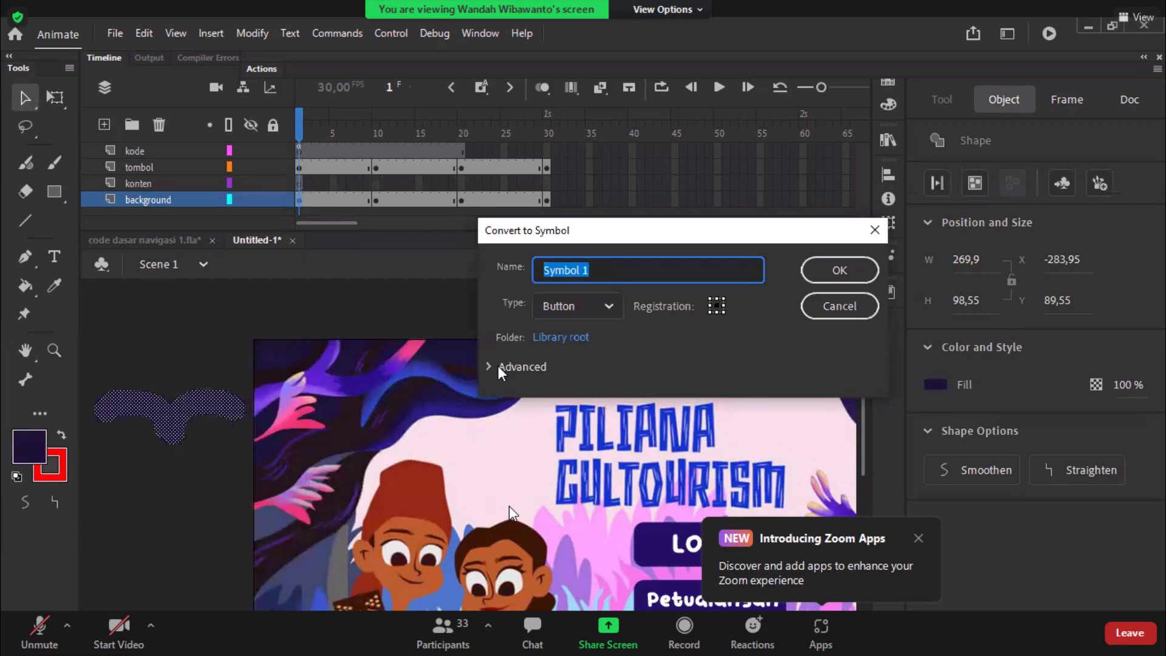
left_click(612, 306)
left_click(571, 338)
type("burung")
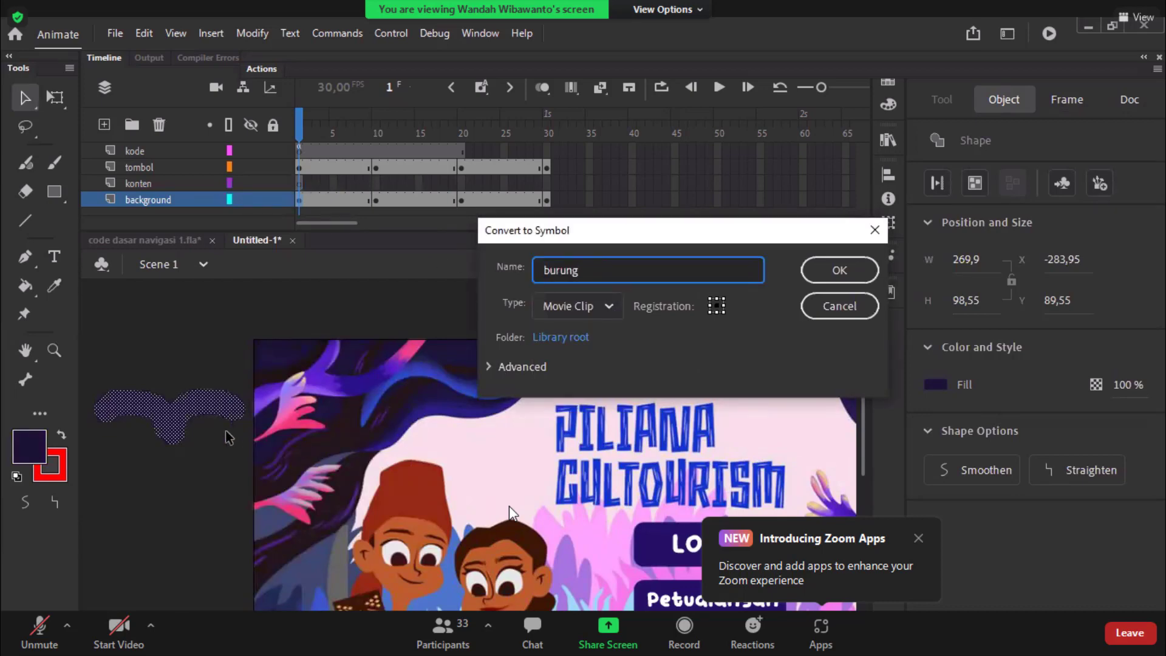
key("Return")
Place the burung clip in the pale sky beside the page title and scale it down to about 34 × 12 px.
left_click_drag(229, 437, 514, 443)
key("q")
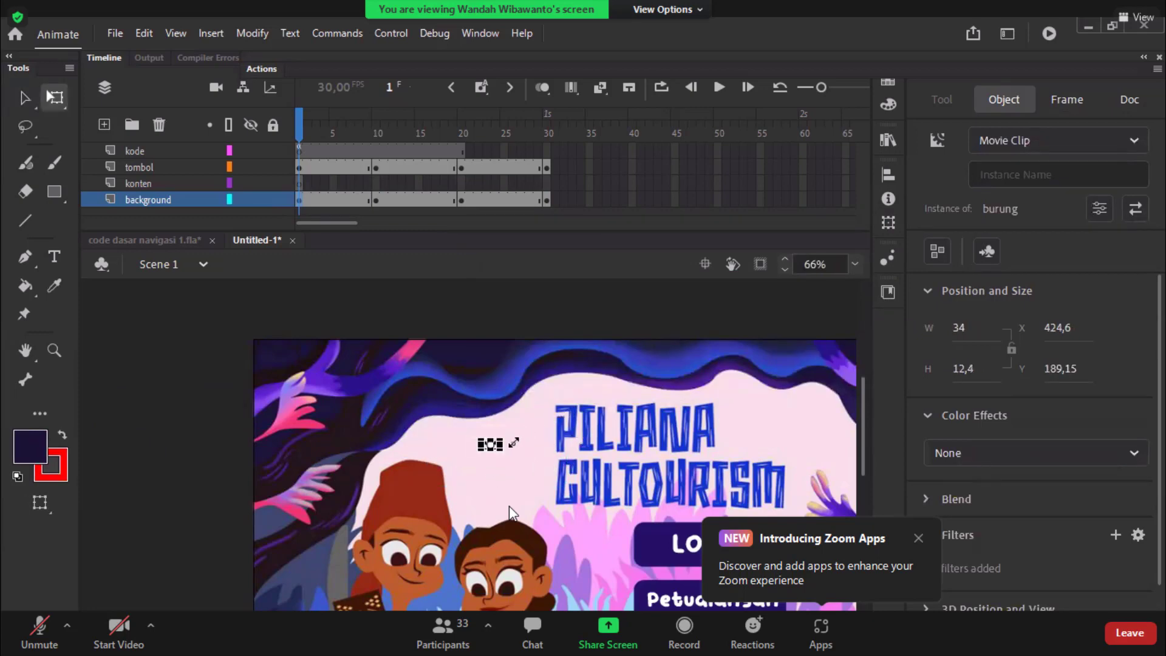
left_click(187, 479)
scroll(517, 472, "down", 5)
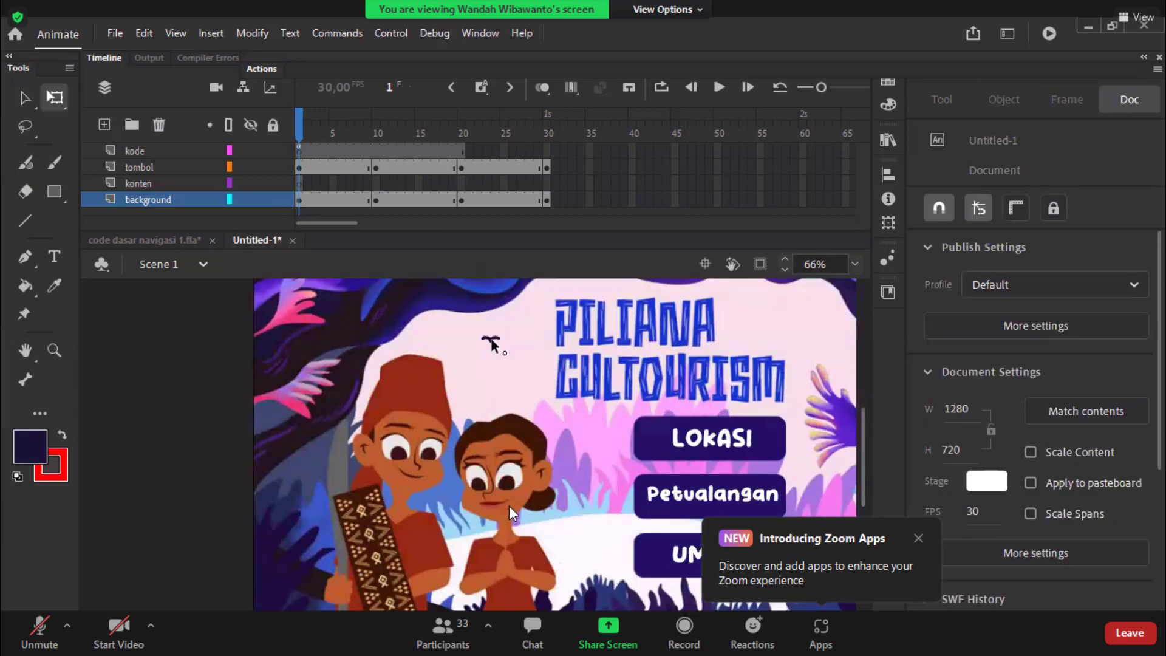
Open the burung movie clip for editing, with its bird shape in close view.
left_click(492, 343)
key("v")
double_click(490, 338)
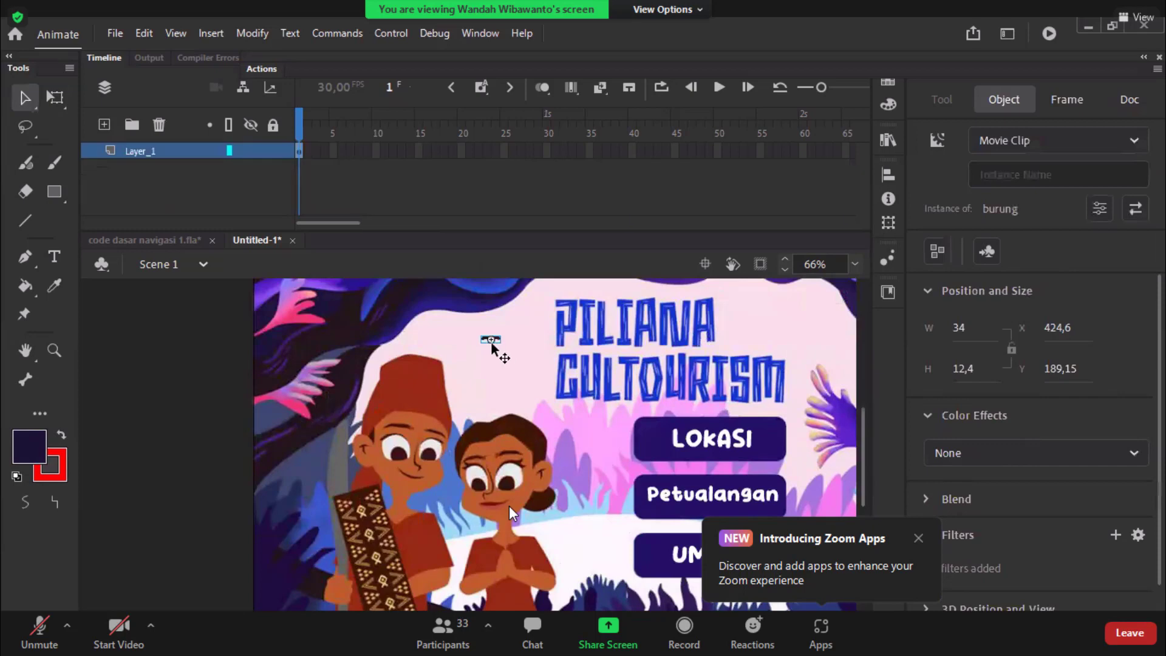
key("z")
left_click(516, 361)
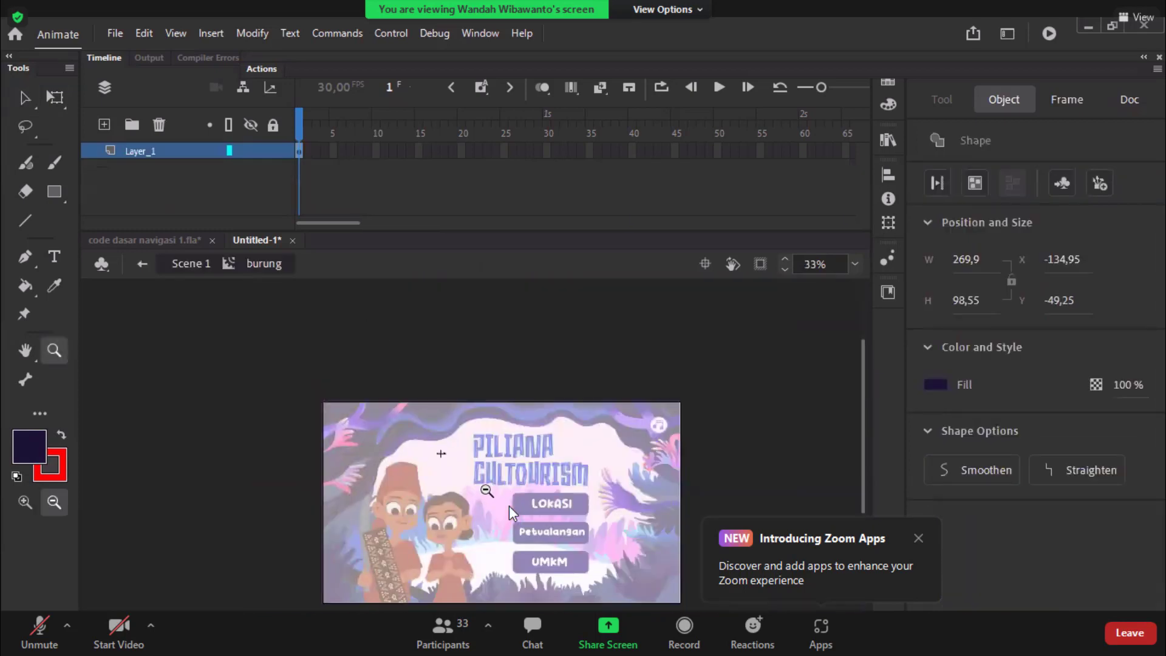
left_click(487, 491)
left_click(480, 480)
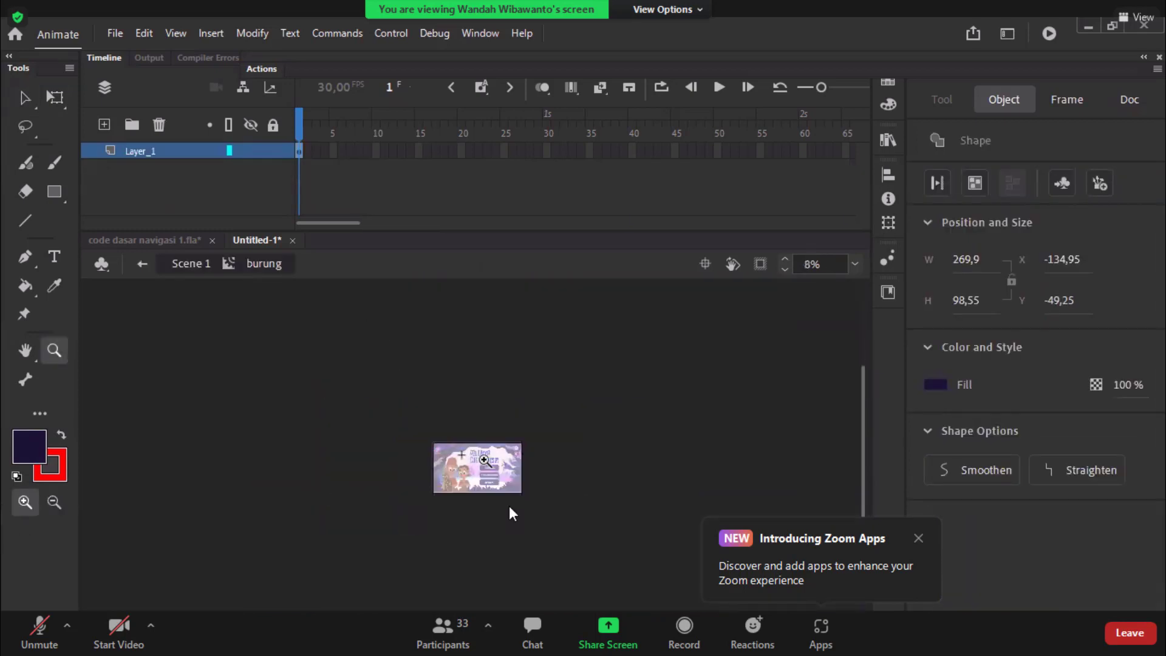
left_click(487, 479)
left_click(412, 530)
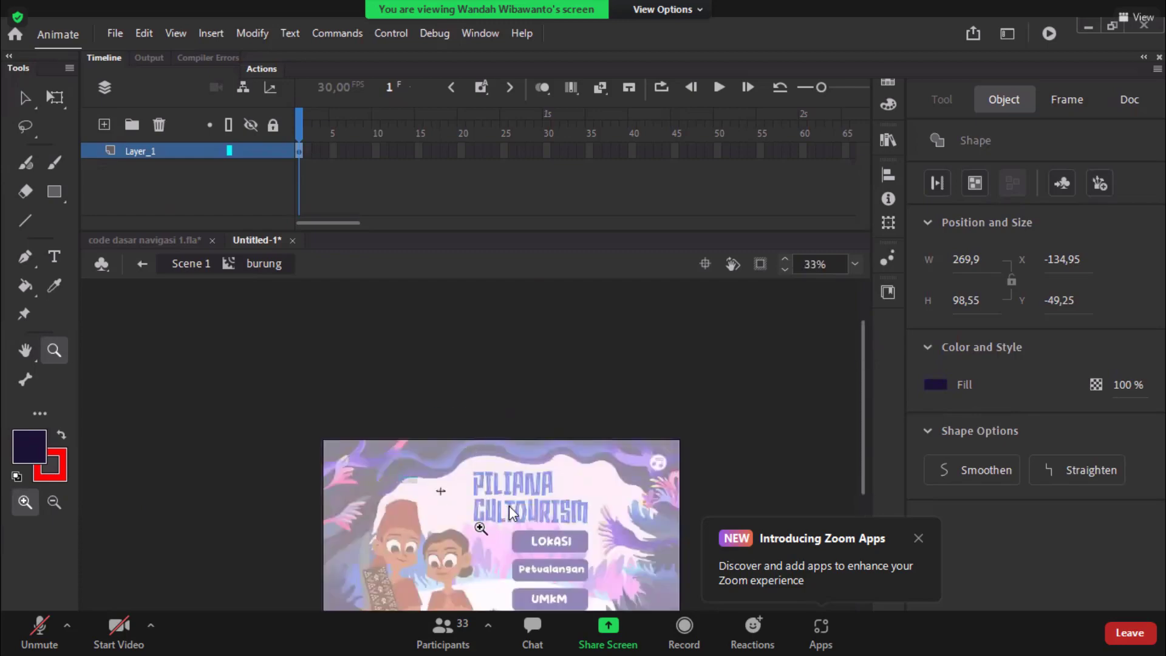
left_click(480, 528)
left_click(471, 437)
left_click_drag(461, 416, 521, 476)
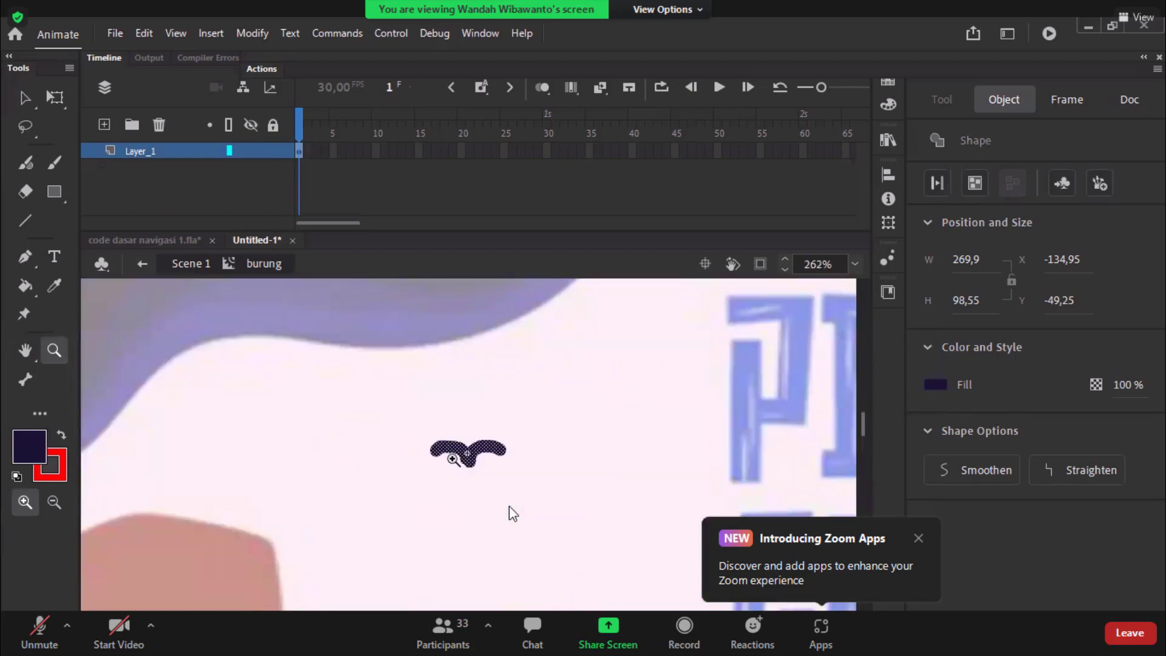
Insert a blank keyframe at frame 5 of the burung clip and turn on onion skinning.
left_click_drag(418, 422, 505, 498)
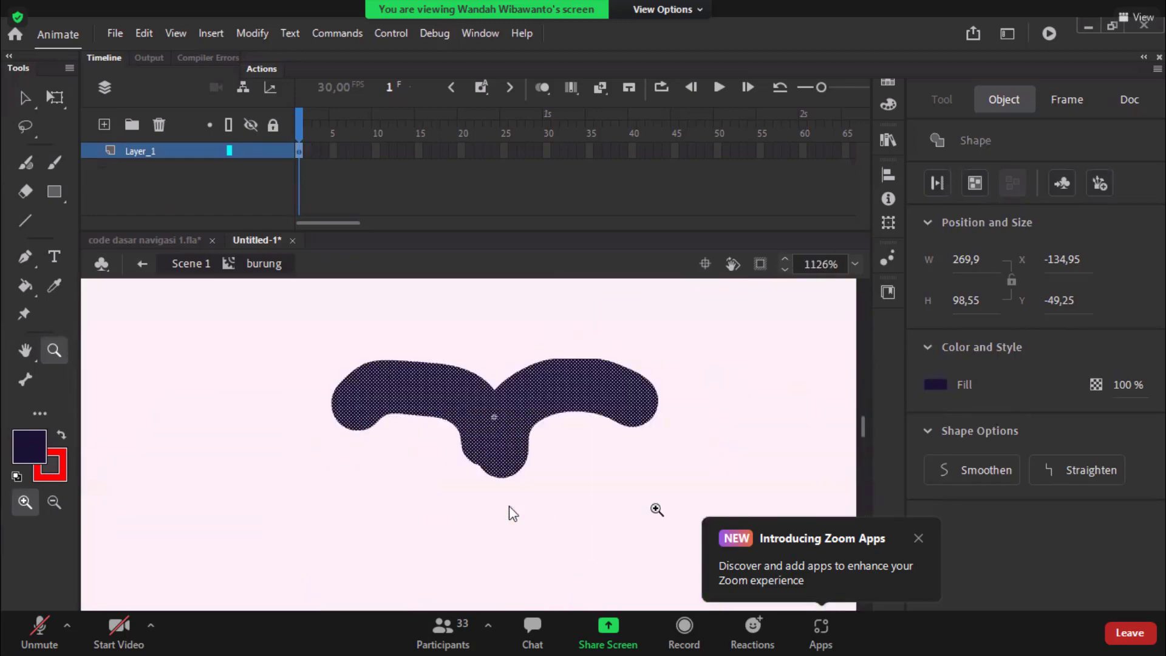
left_click(331, 152)
right_click(331, 152)
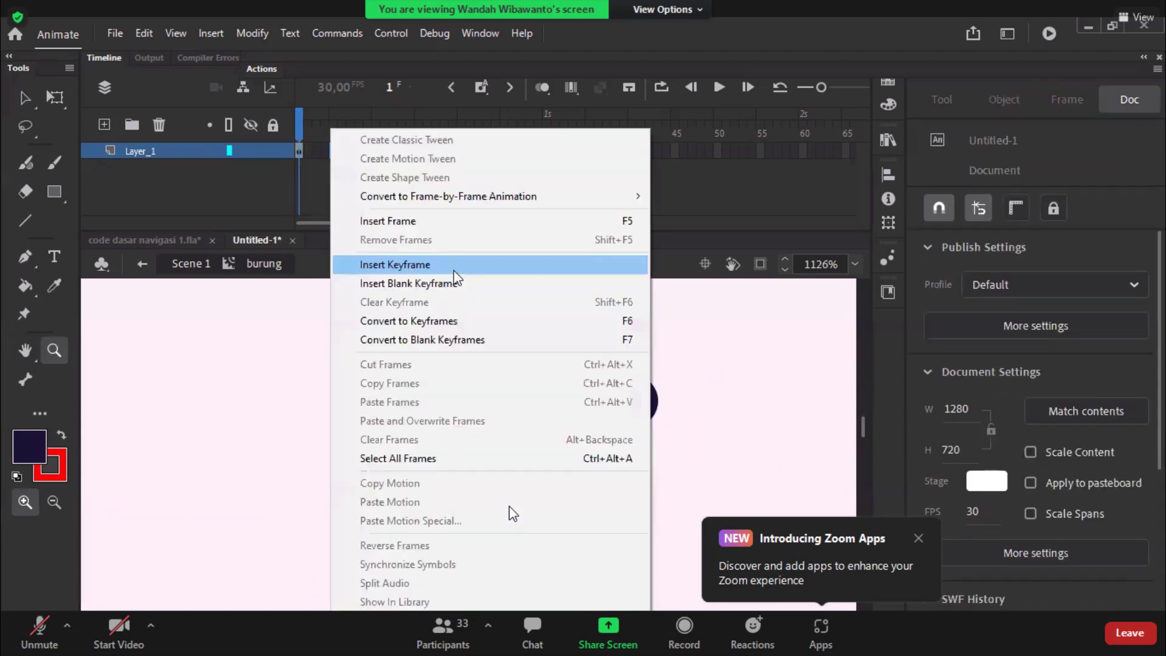
left_click(463, 282)
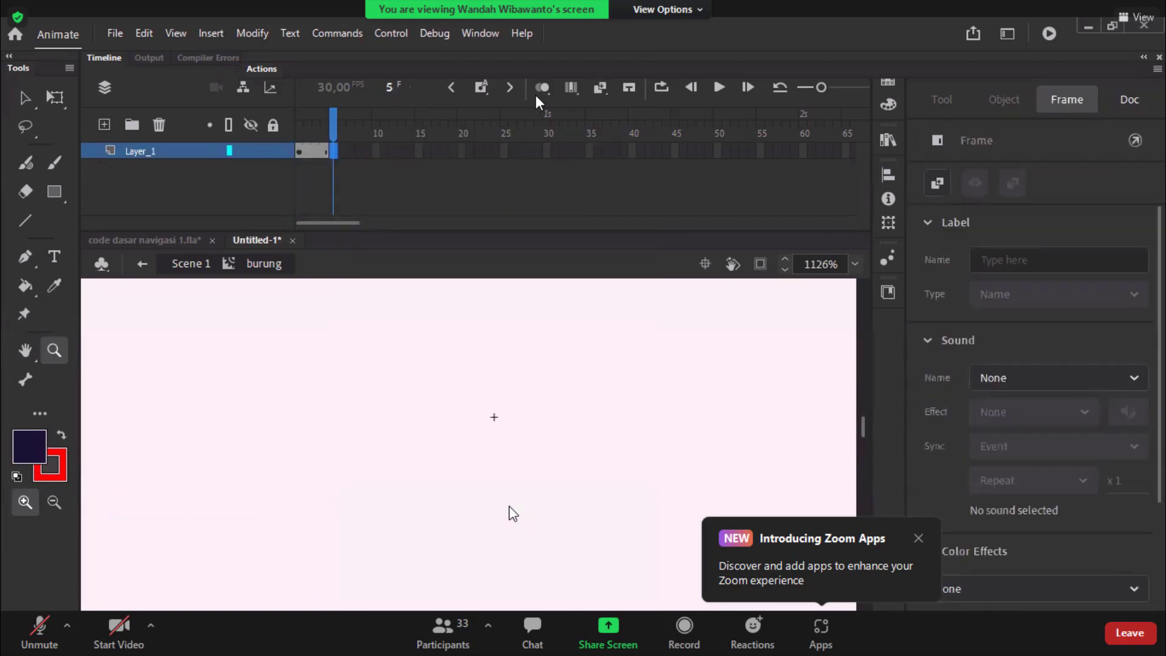
left_click(542, 87)
Brush a raised-wing bird pose over the onion-skinned silhouette on frame 5, using the dark purple fill and brush size 44.
key("b")
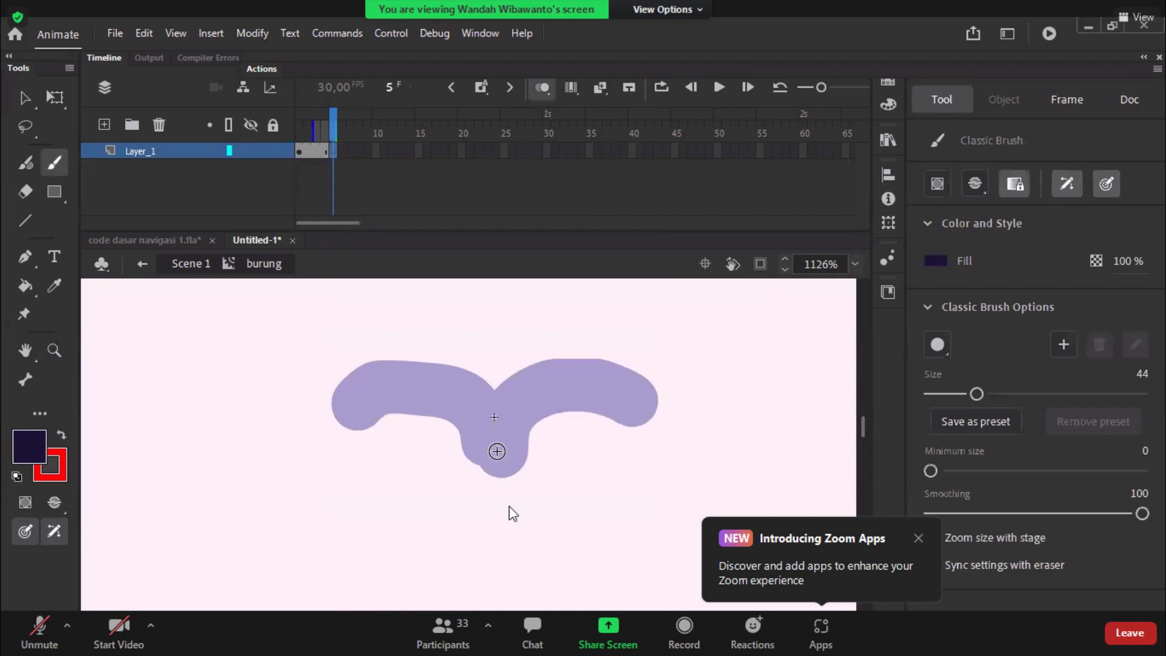
key("ctrl+z")
mouse_move(477, 480)
left_mouse_down()
mouse_move(423, 415)
mouse_move(367, 411)
left_mouse_up()
key("ctrl+z")
mouse_move(477, 489)
left_mouse_down()
mouse_move(461, 426)
mouse_move(393, 365)
left_mouse_up()
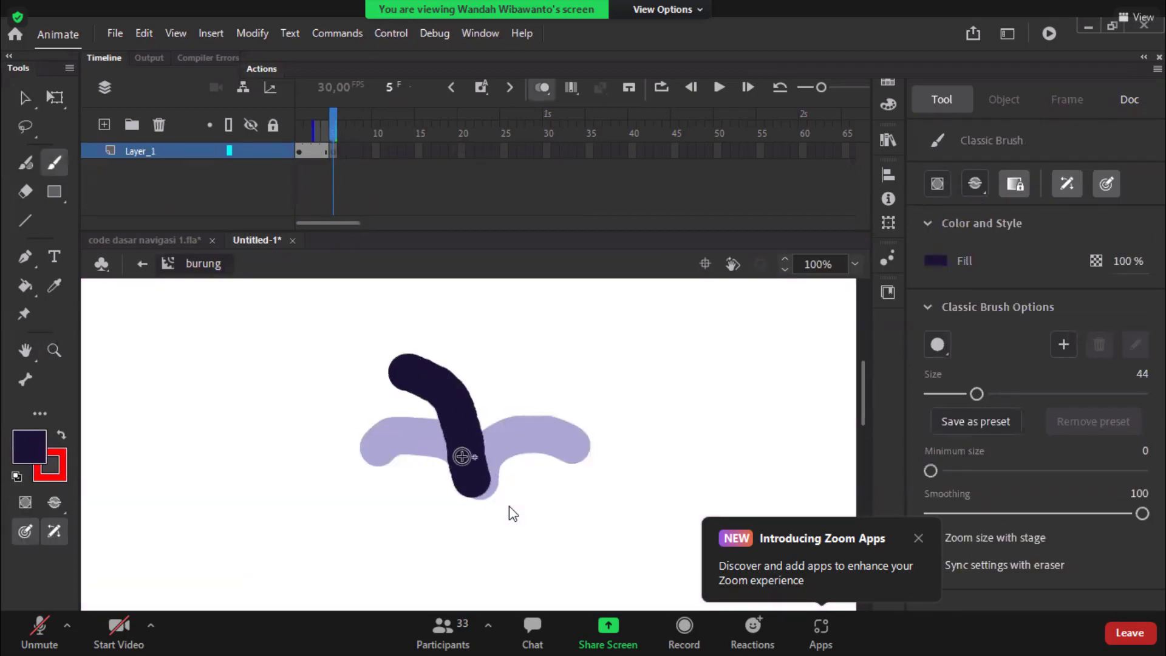
mouse_move(466, 461)
left_mouse_down()
mouse_move(497, 400)
mouse_move(550, 380)
left_mouse_up()
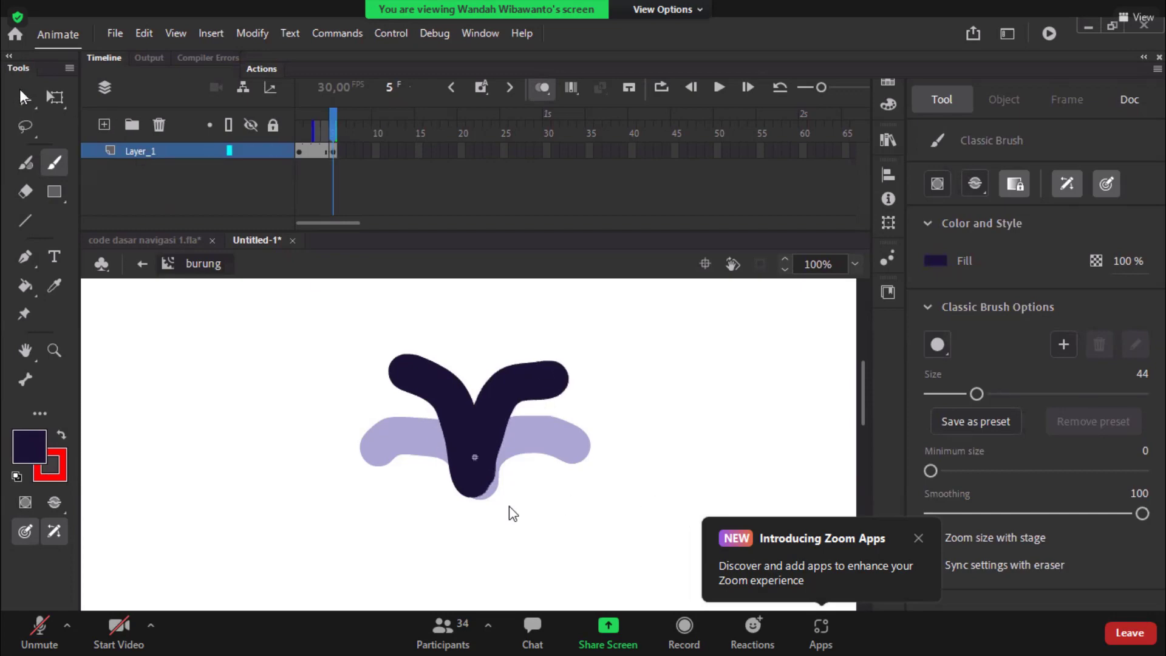
Extend the raised-wing pose through frame 8, turn off onion skinning and scrub through the wing flap.
left_click(25, 98)
left_click(359, 150)
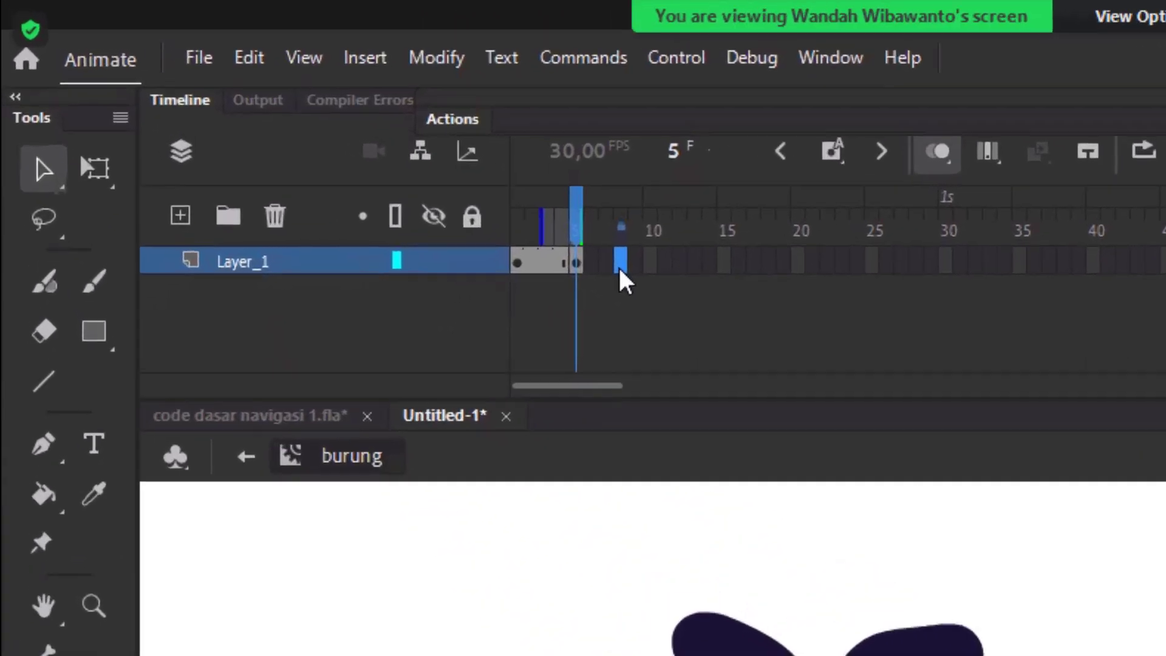
key("F5")
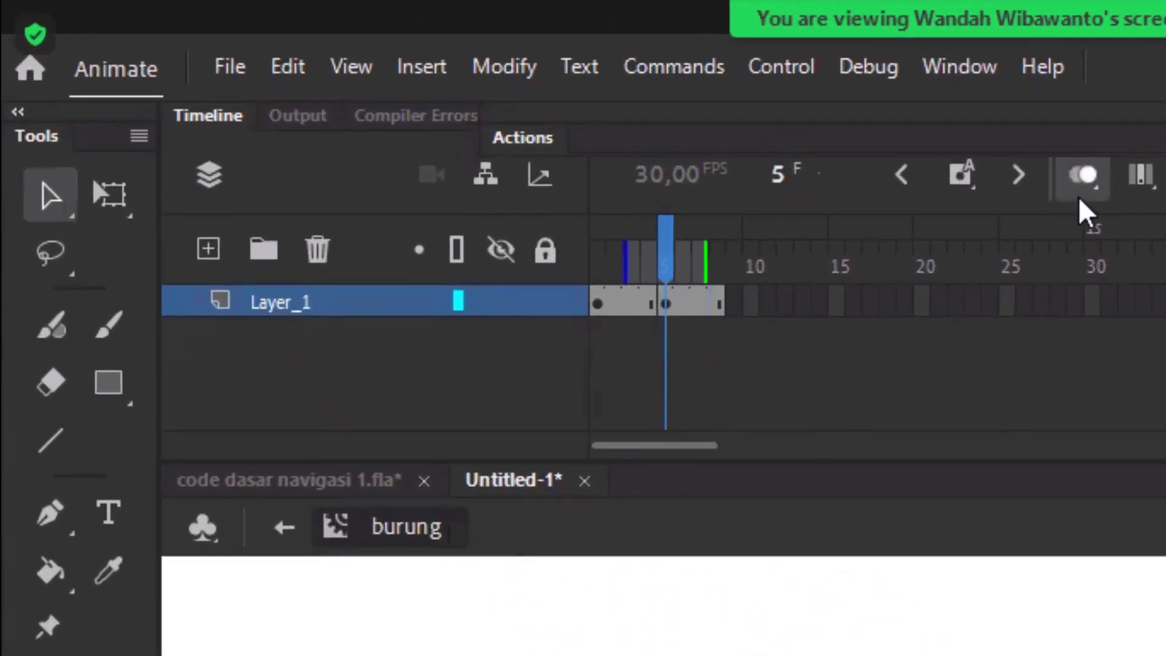
left_click(1083, 176)
left_click(608, 269)
left_click_drag(580, 252, 659, 283)
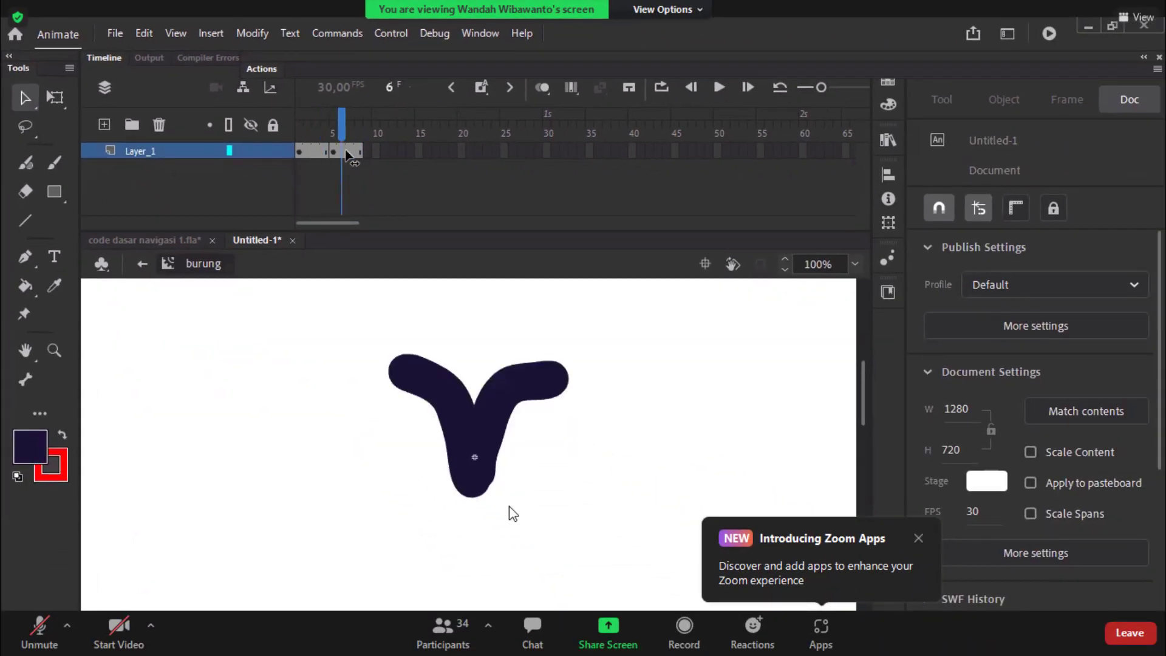
Return to Scene 1, test the movie to check the flapping bird, and close the preview.
left_click(143, 264)
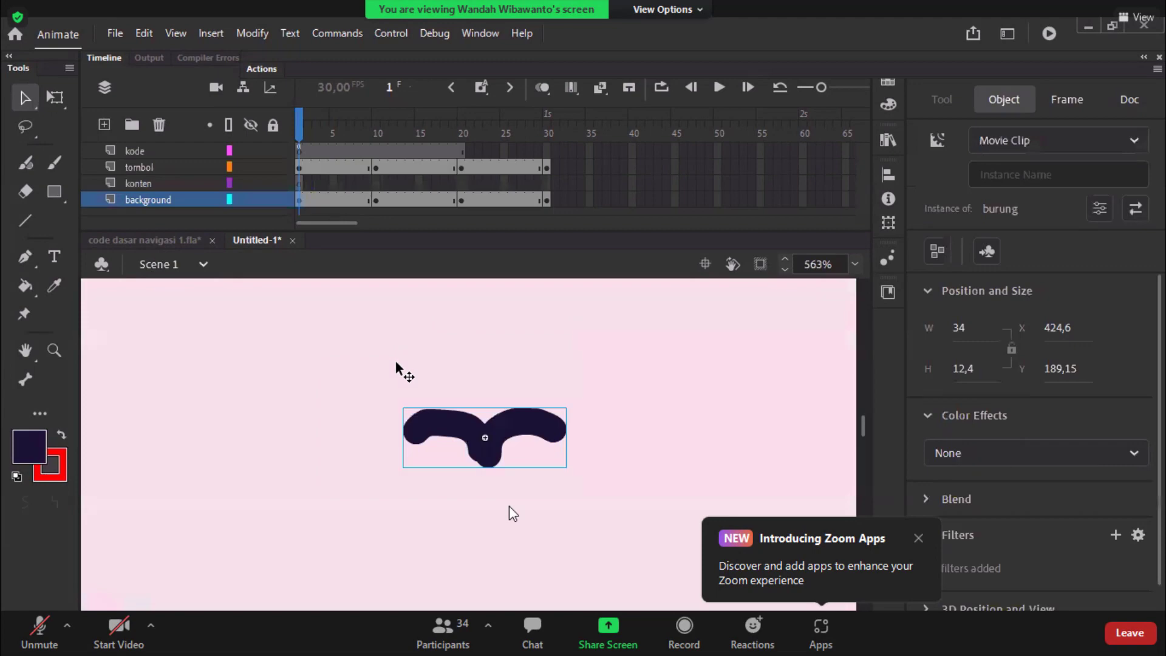
key("ctrl+1")
scroll(480, 457, "down", 3)
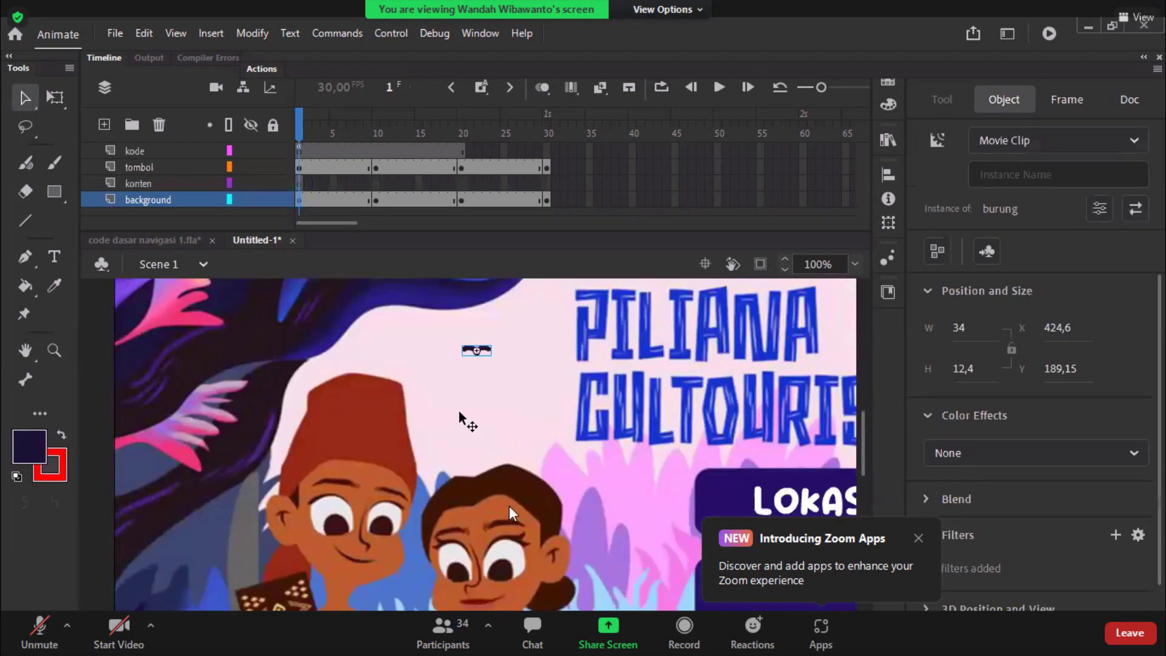
key("ctrl+Return")
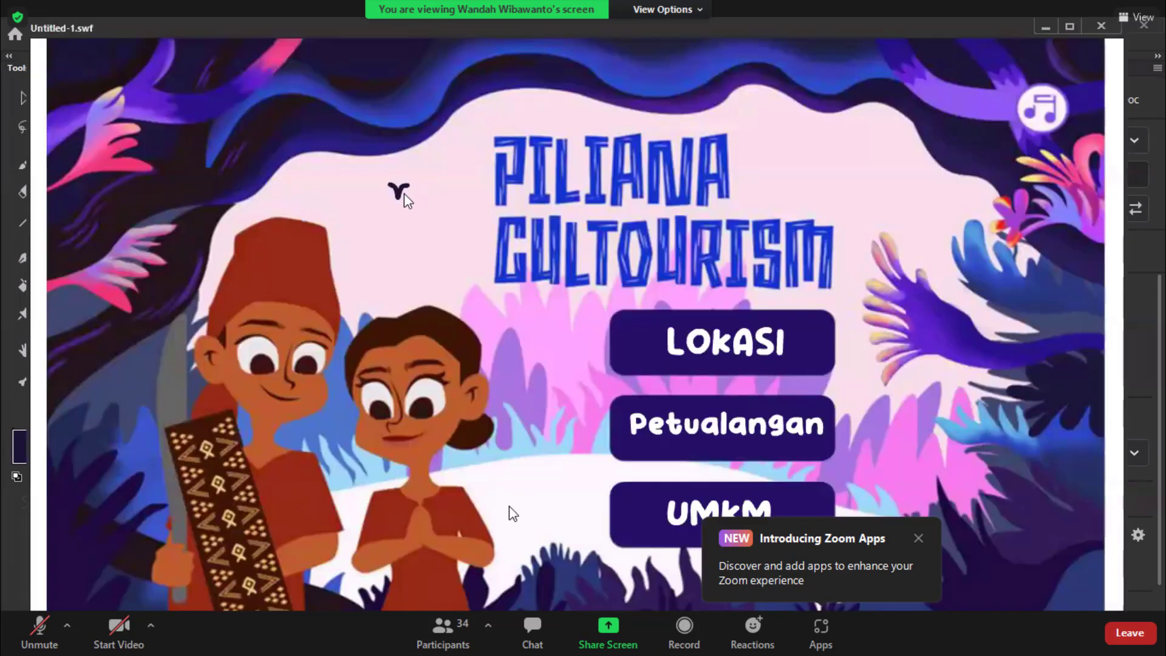
left_click(1102, 25)
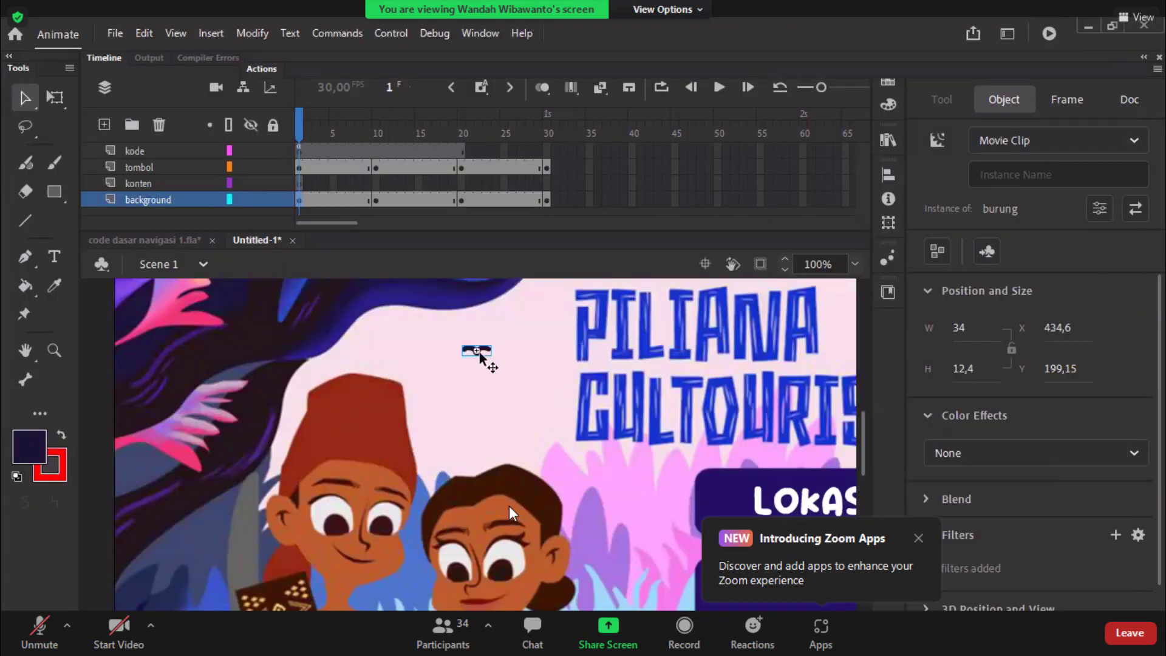
Place a duplicate of the burung clip below and right of the first bird, scaled to 80%.
left_click_drag(480, 354, 524, 385)
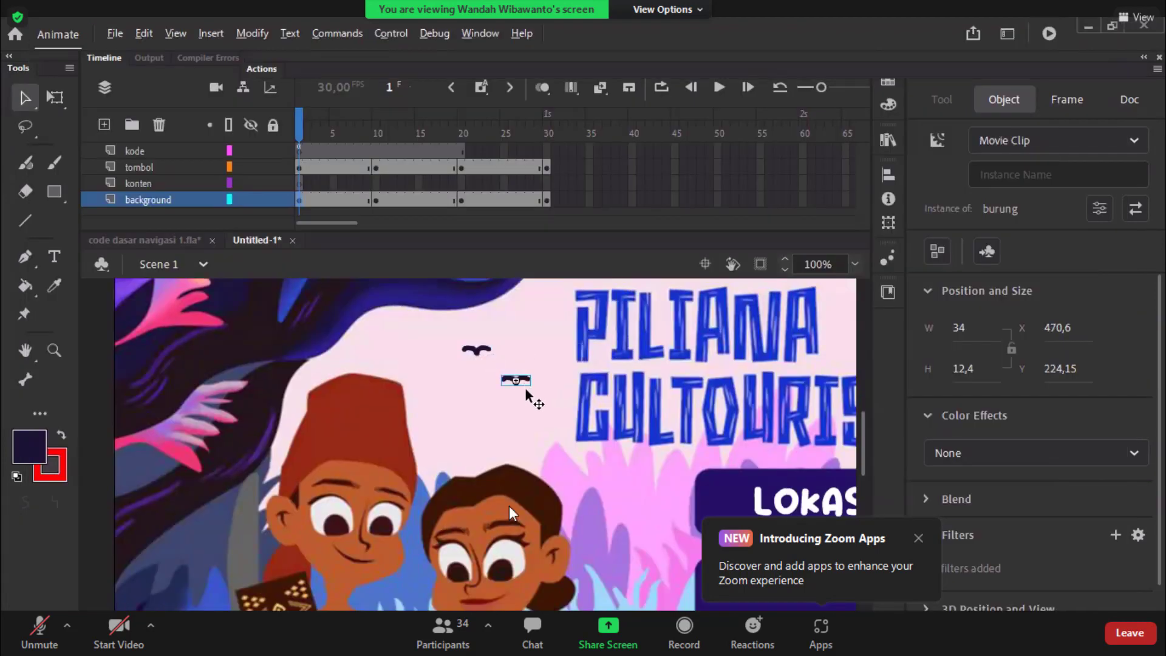
key("ctrl+alt+s")
type("8")
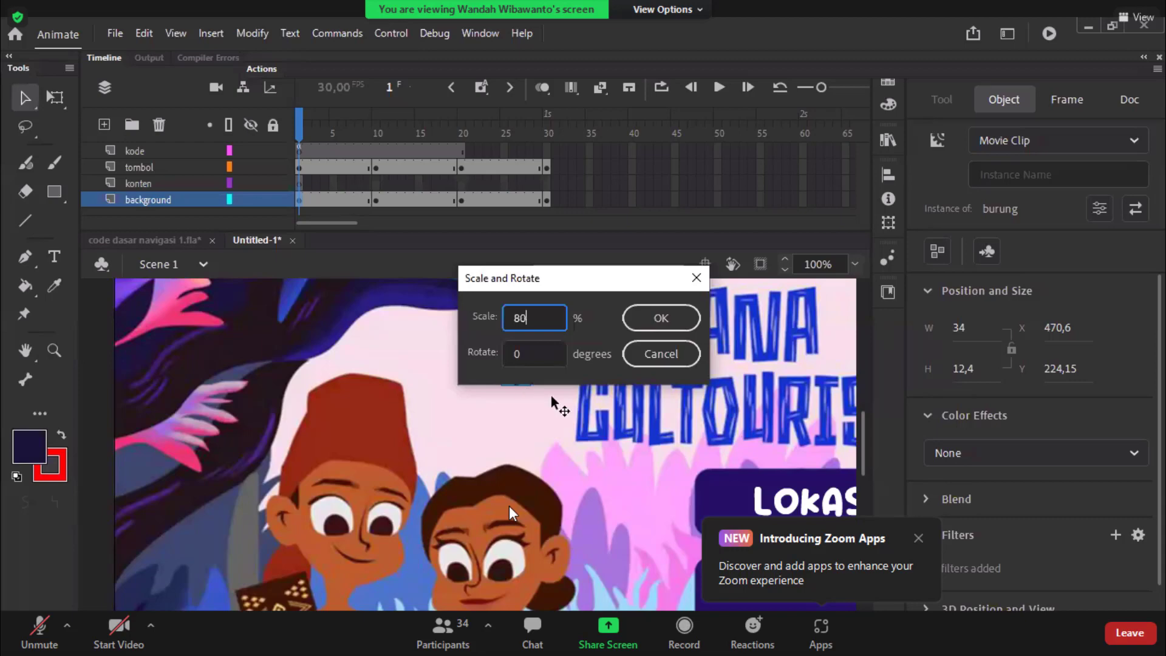
type("0")
key("Return")
left_click_drag(523, 398, 516, 371)
Draw a red 1-point line diagonally across the larger eye of the boy in the red hat, on frame 1 of the konten layer.
scroll(382, 455, "down", 3)
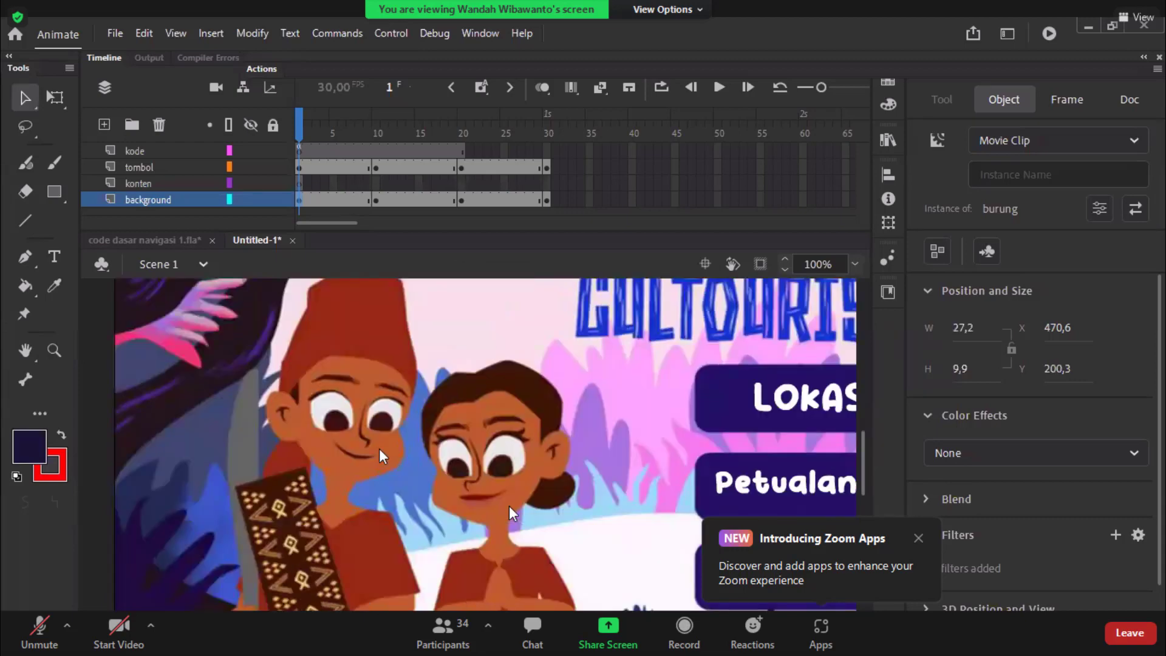
key("z")
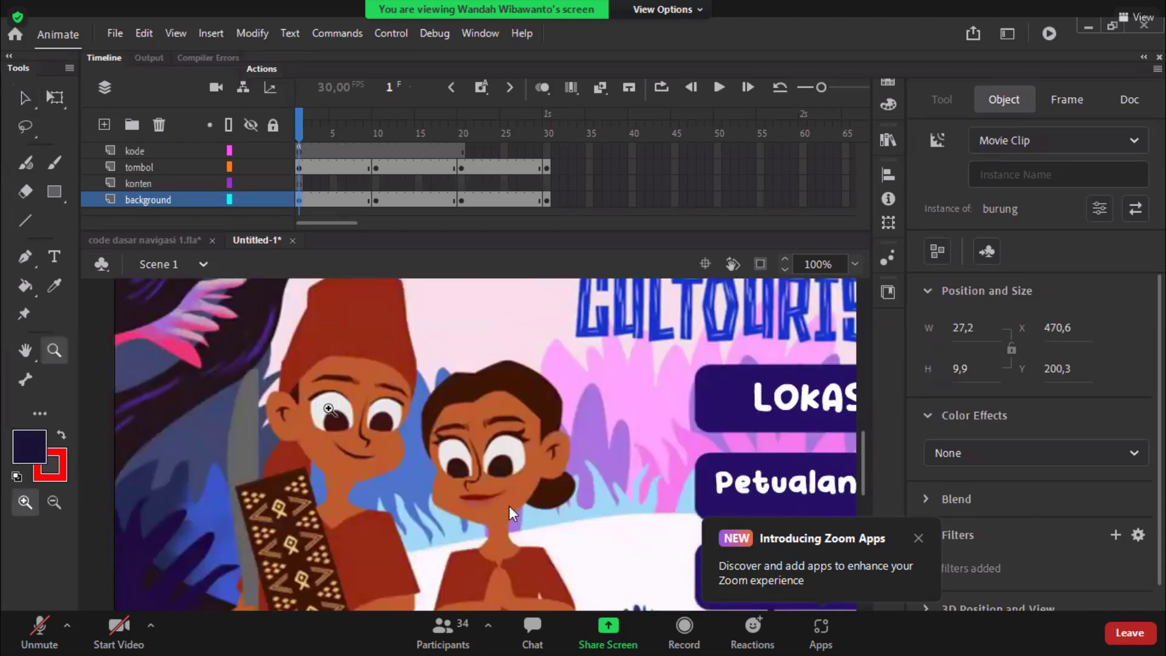
mouse_move(288, 381)
left_mouse_down()
mouse_move(419, 465)
mouse_move(448, 460)
left_mouse_up()
left_click(446, 457, "alt")
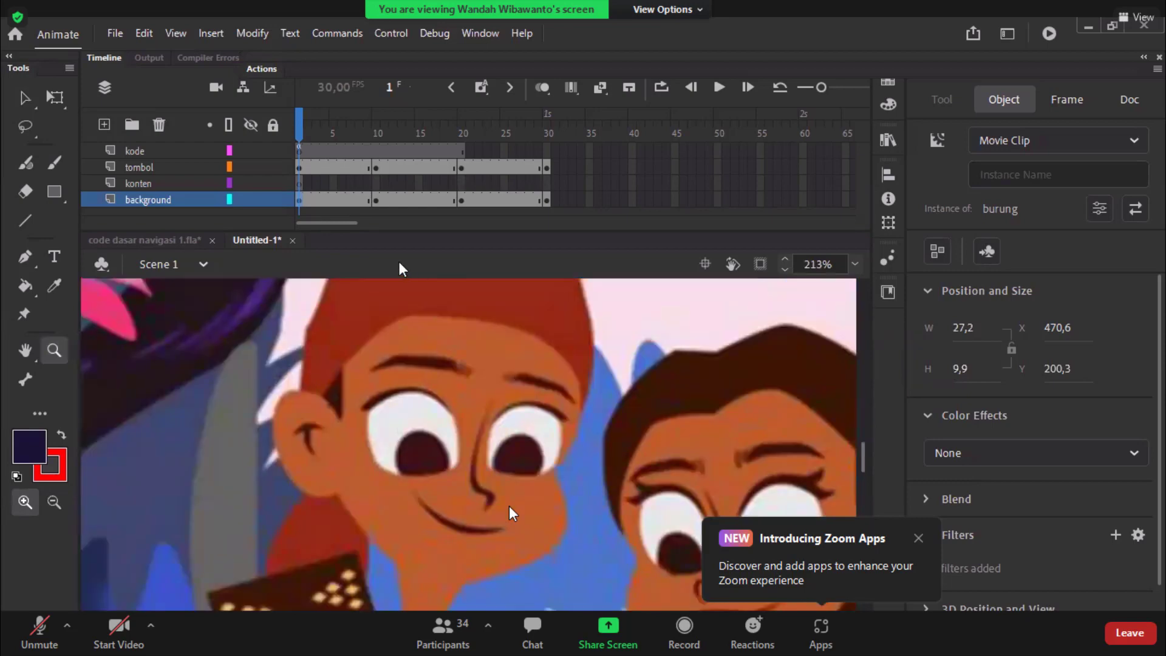
left_click(299, 183)
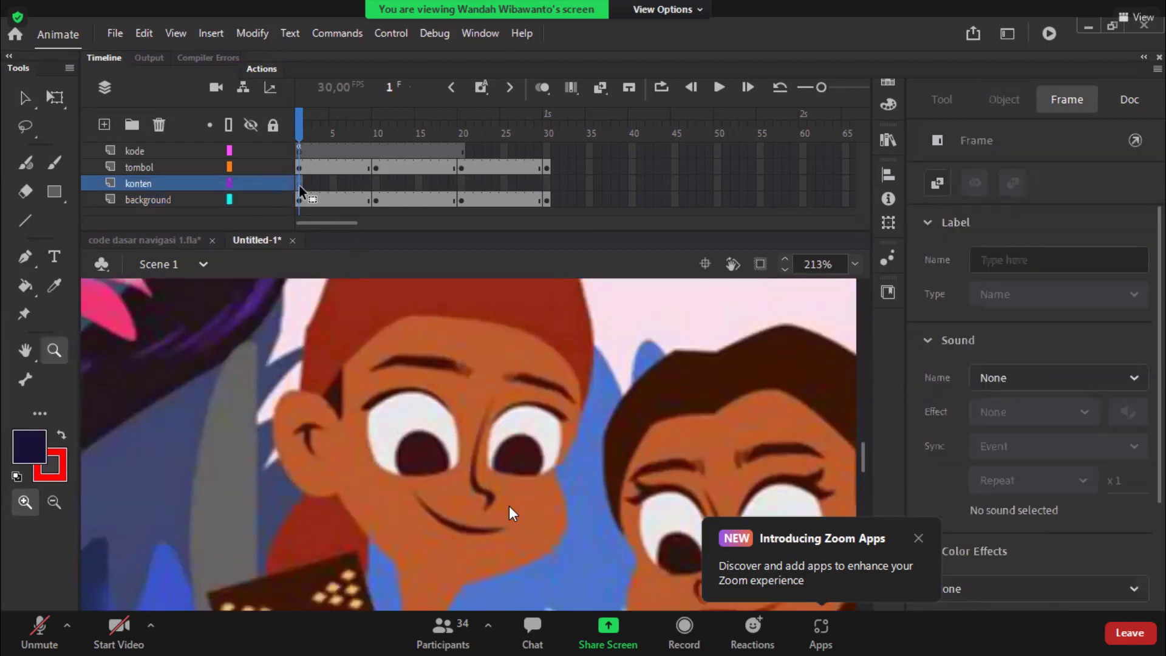
left_click(24, 220)
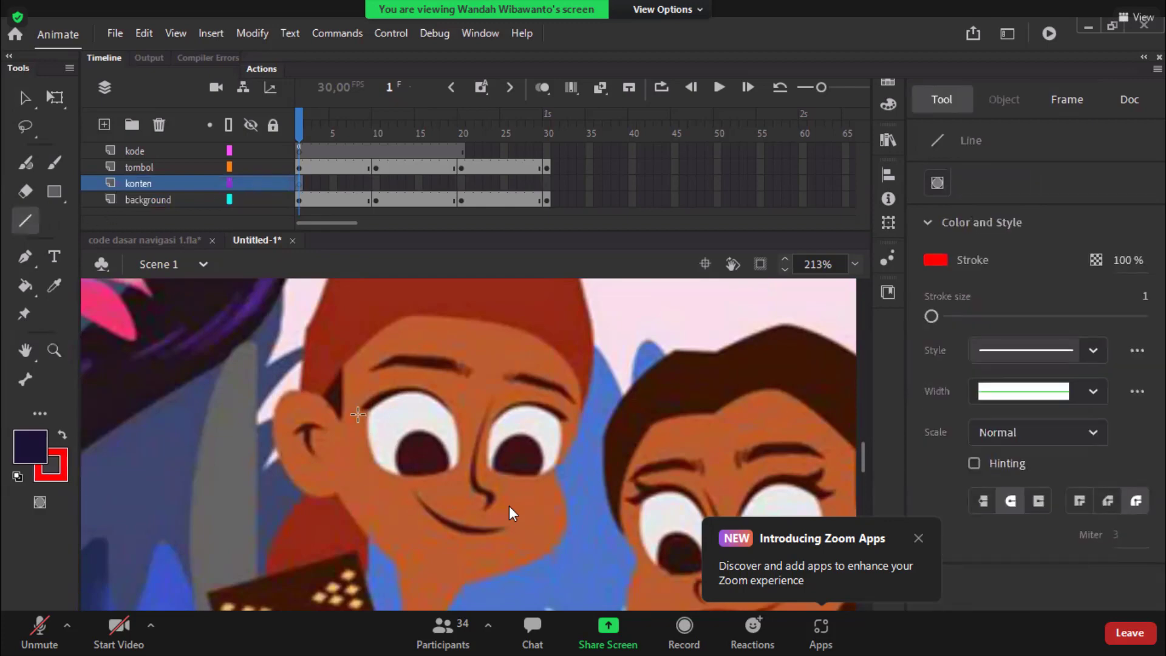
key("b")
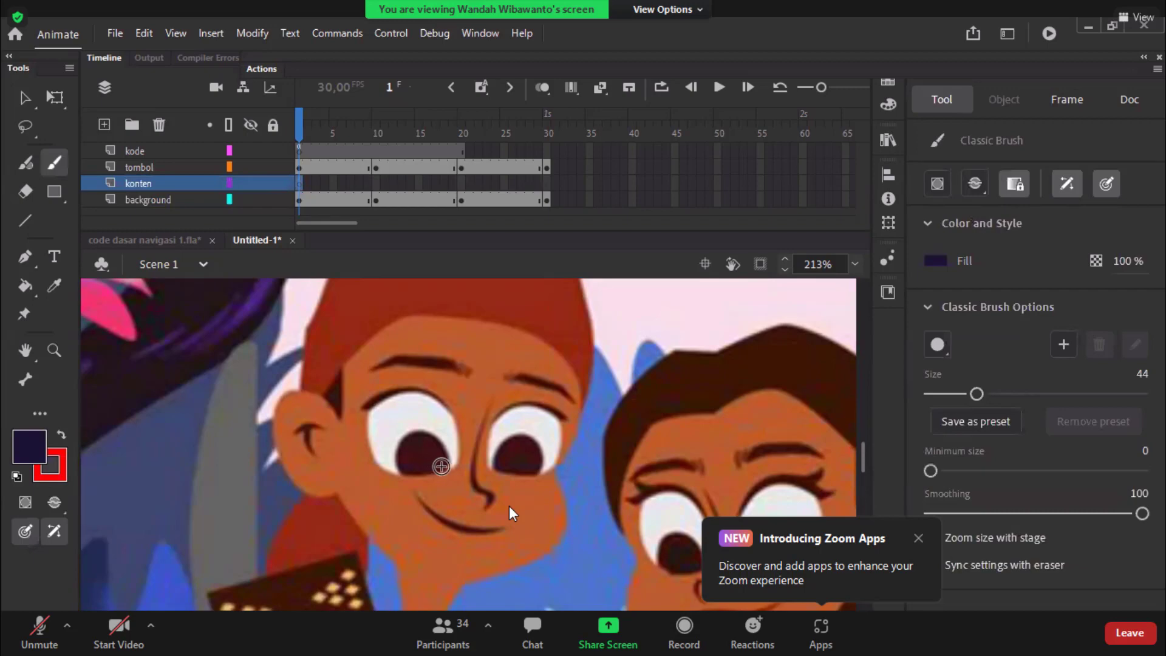
key("n")
left_click_drag(455, 467, 363, 403)
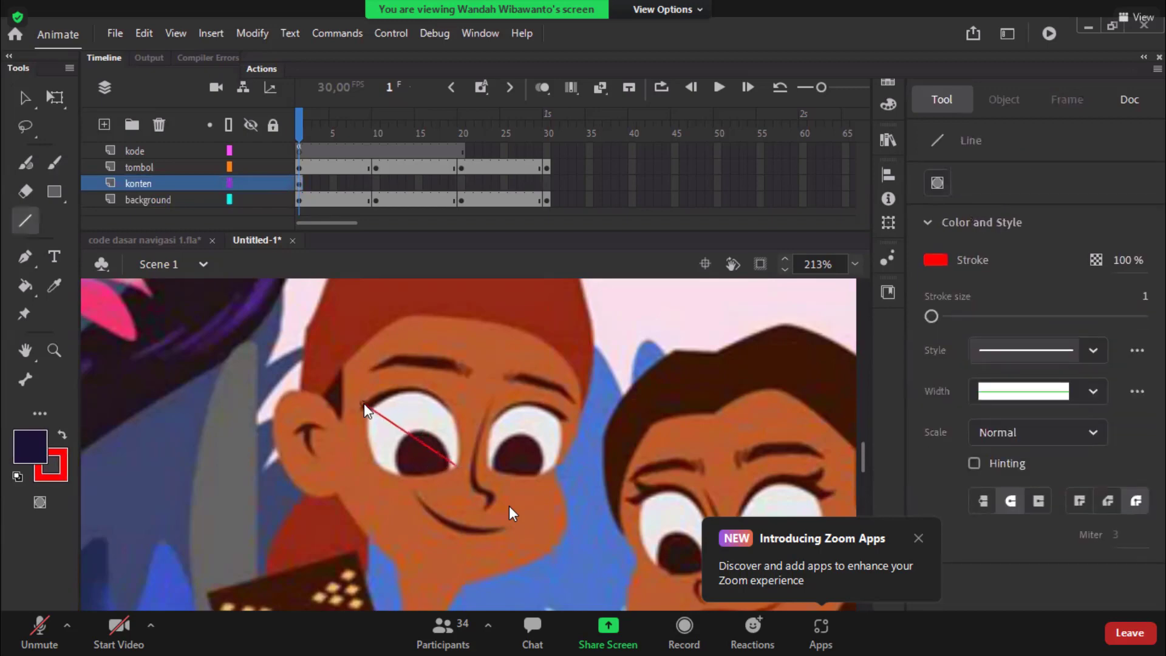
Bend the red line along the boy's upper eyelid and adjust both of its ends to the eye corners.
key("v")
left_click_drag(419, 442, 451, 400)
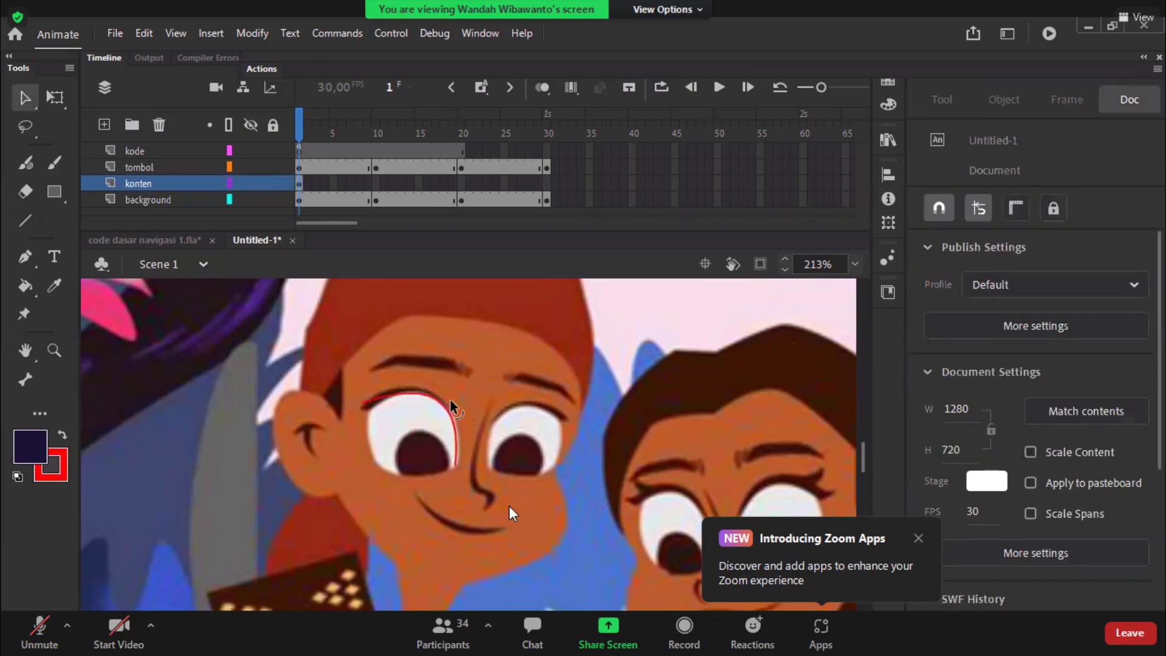
left_click_drag(455, 467, 460, 463)
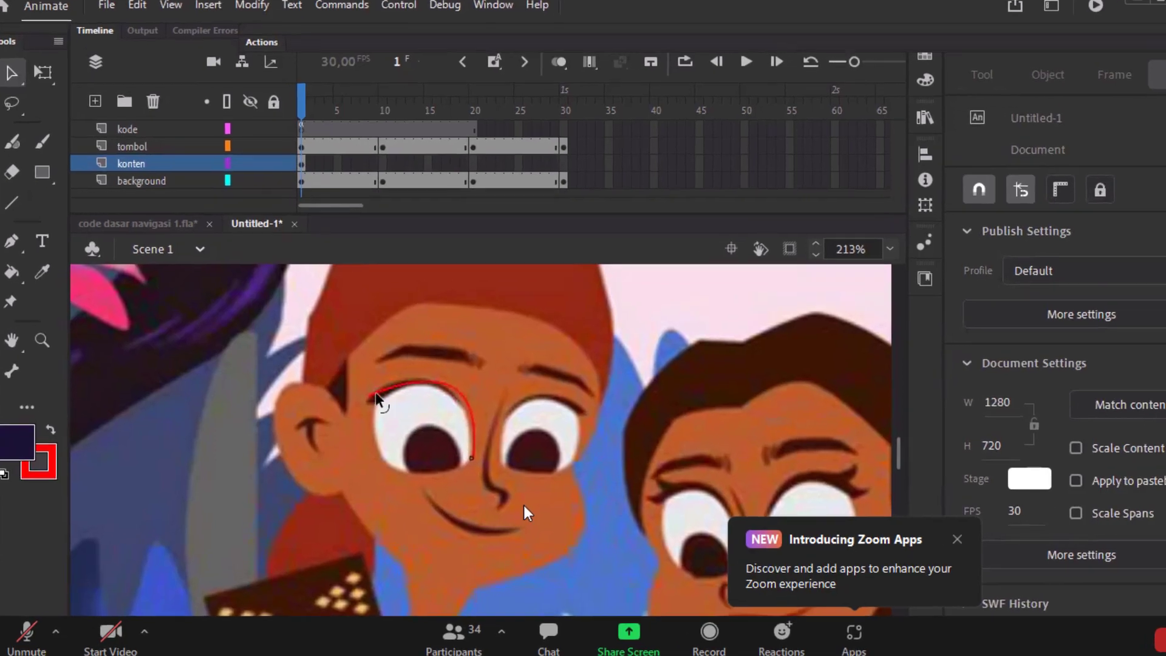
left_click_drag(363, 403, 359, 395)
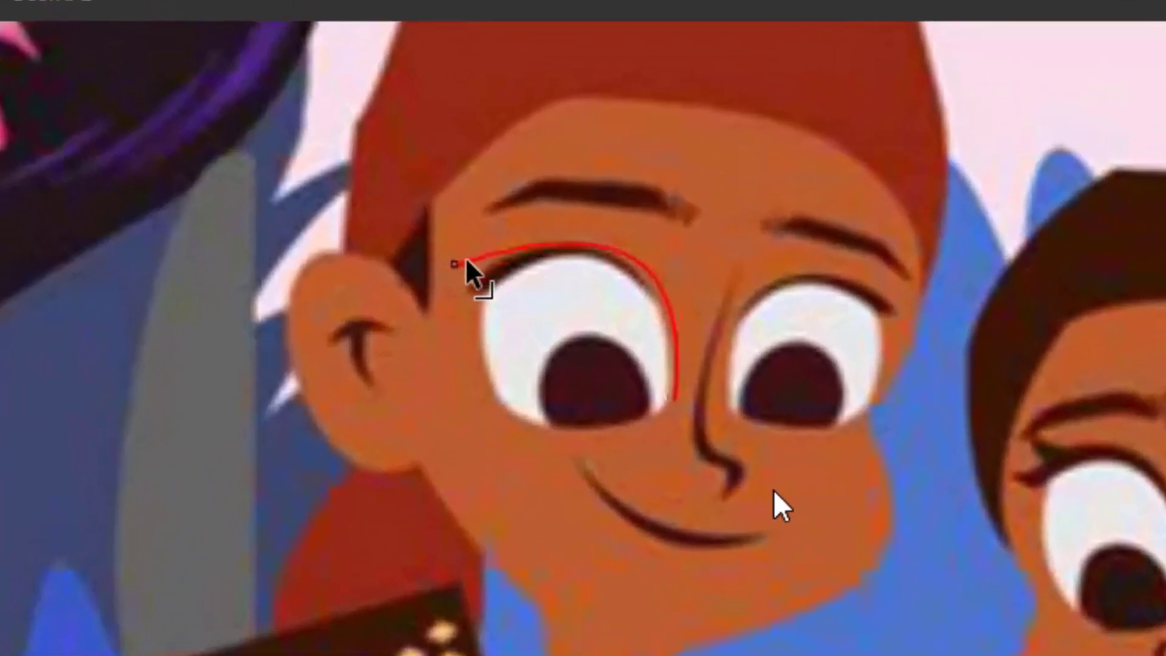
Draw a second straight line joining the two ends of the eyelid curve.
key("n")
mouse_move(468, 263)
left_mouse_down()
mouse_move(578, 448)
mouse_move(697, 424)
mouse_move(674, 401)
left_mouse_up()
key("v")
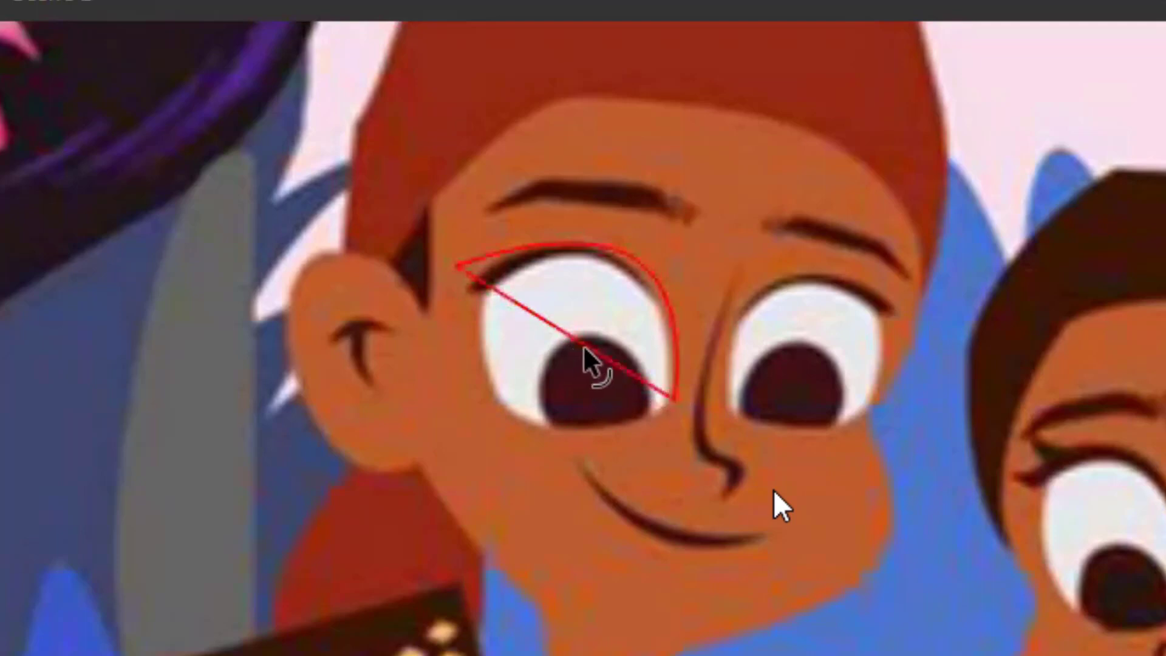
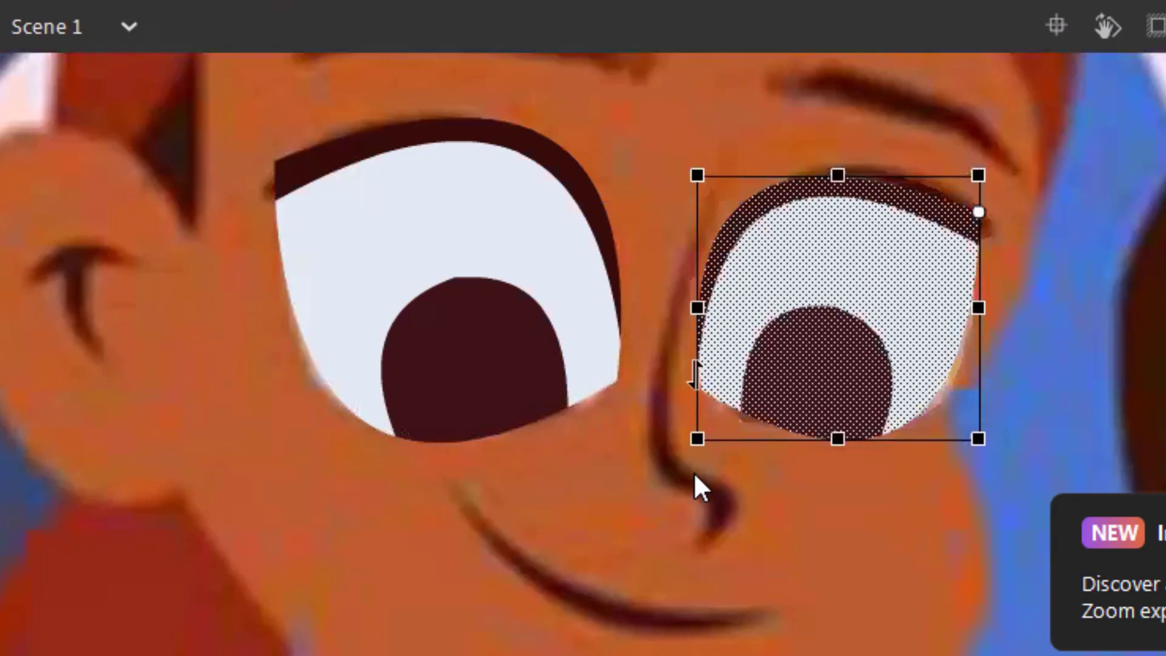
Skew the vector shape of the boy's smaller eye vertically to match the eye in the artwork beneath.
left_click_drag(697, 379, 697, 406)
left_click_drag(983, 362, 985, 364)
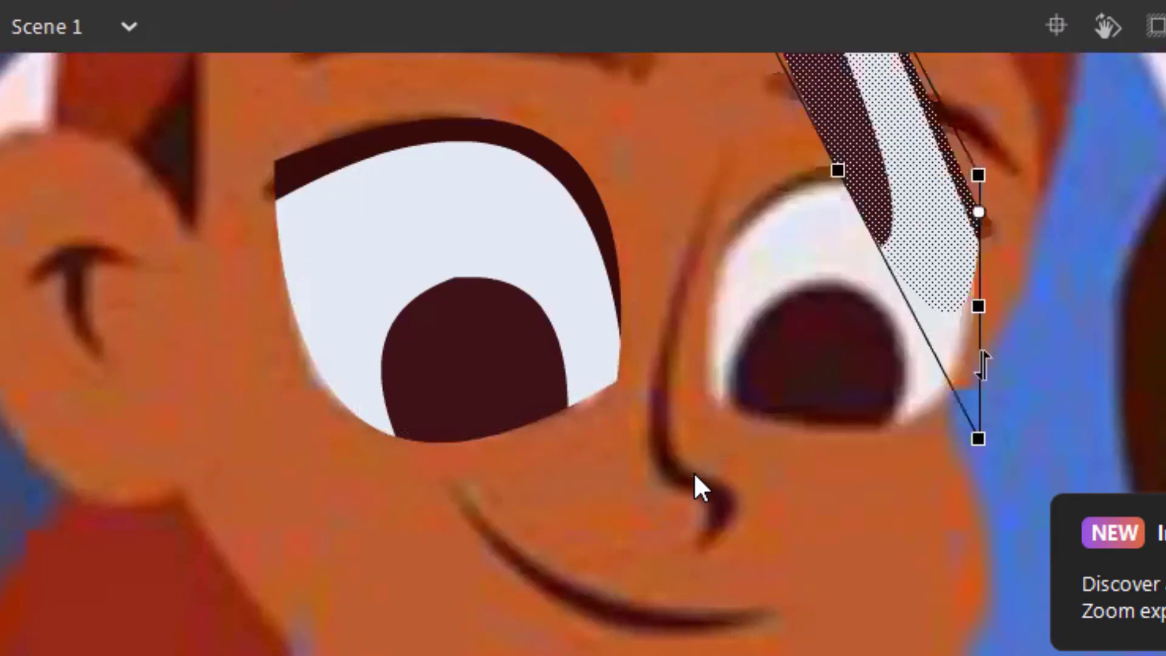
key("ctrl+z")
left_click_drag(881, 269, 880, 248)
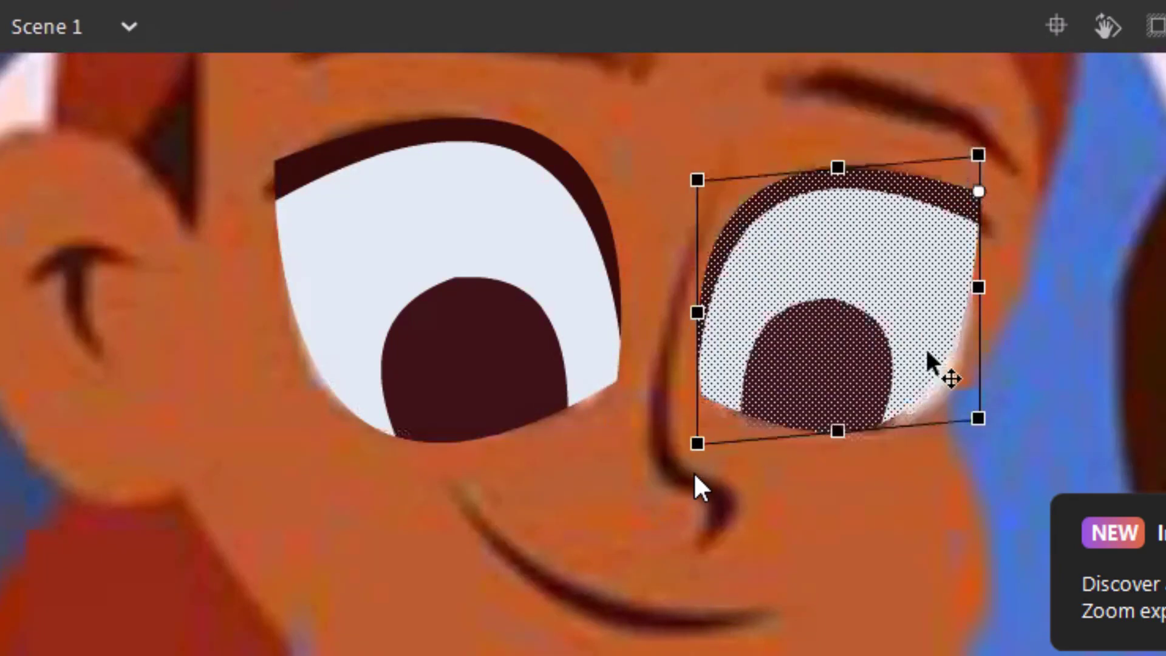
left_click(963, 475)
Select the vector shapes of both of the boy's eyes and convert them to a movie clip named "mata 1".
key("z")
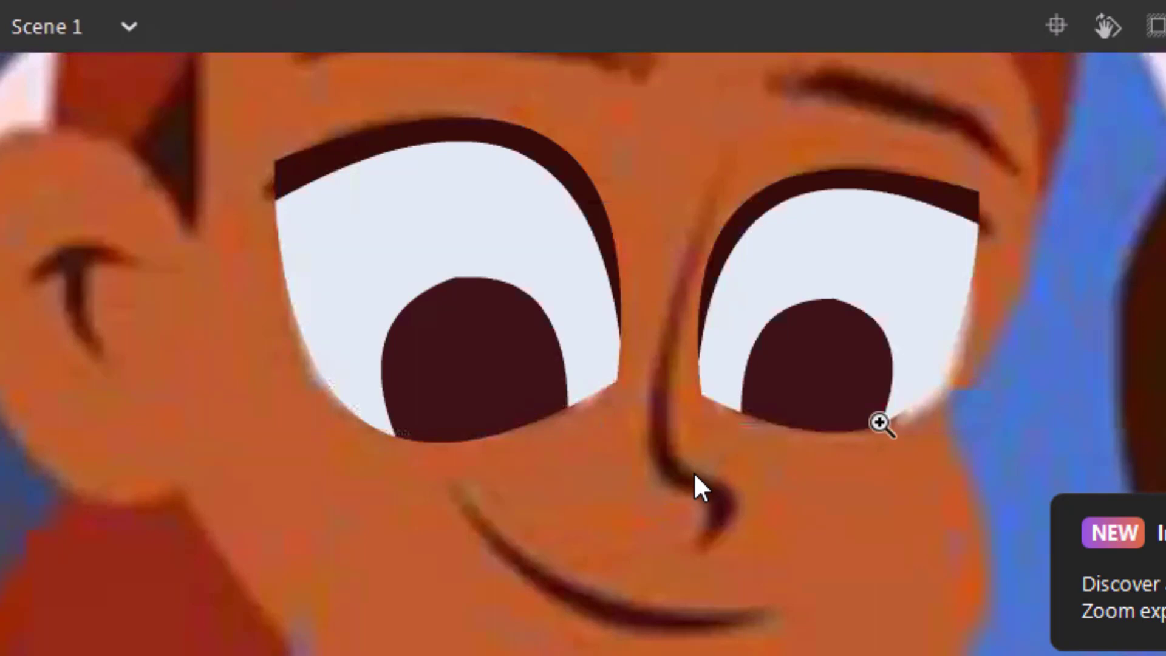
left_click(880, 421)
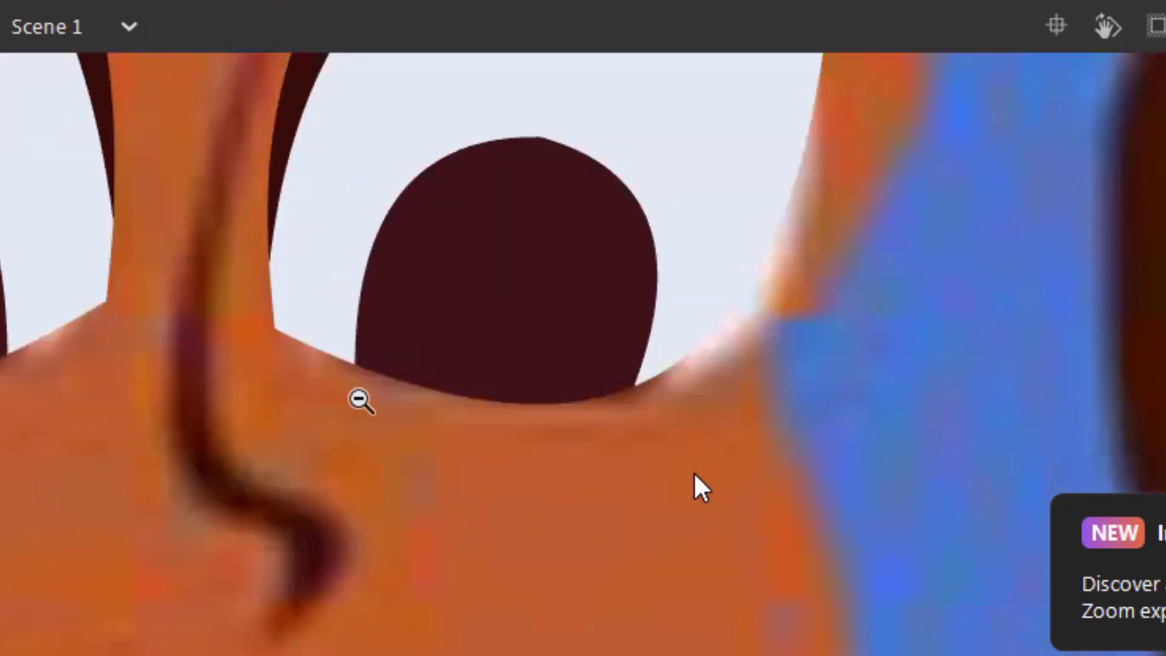
left_click(425, 407, "alt")
left_click(535, 423, "alt")
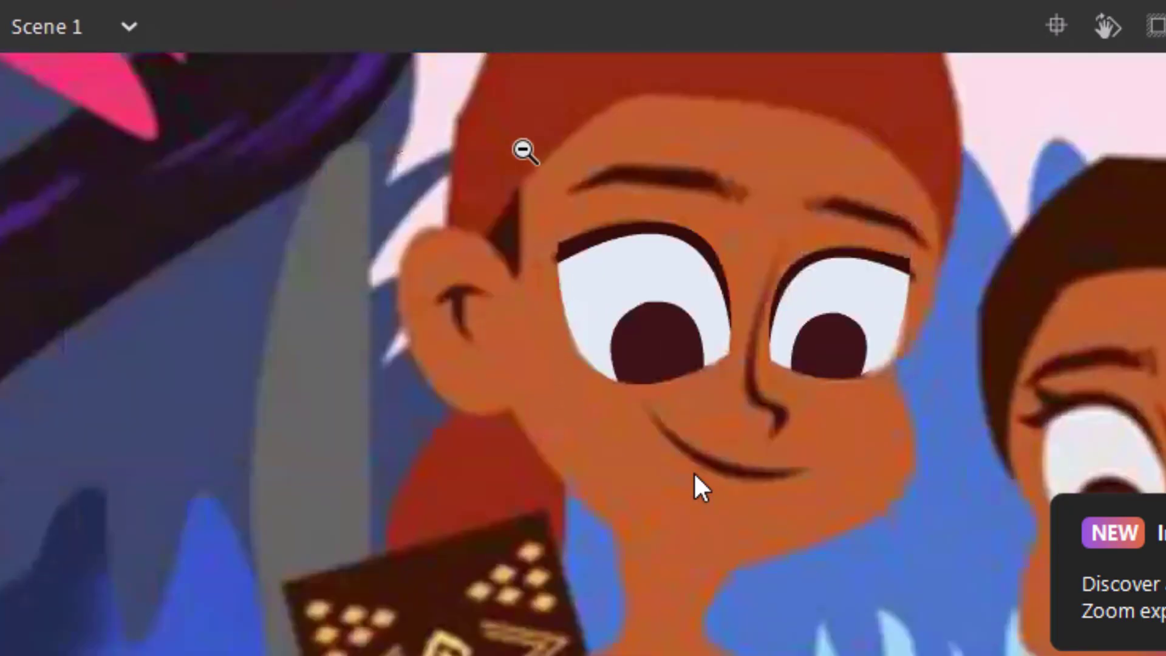
left_click_drag(523, 149, 997, 464)
left_click(305, 278, "alt")
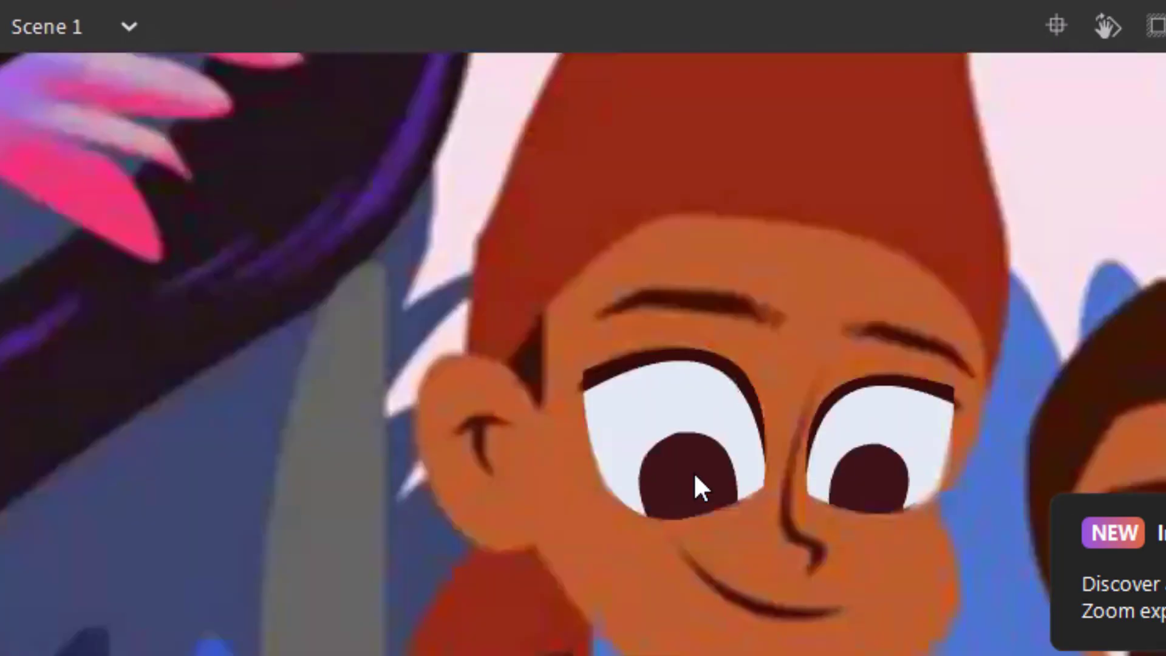
left_click_drag(545, 316, 968, 534)
right_click(1041, 451)
left_click(1069, 407)
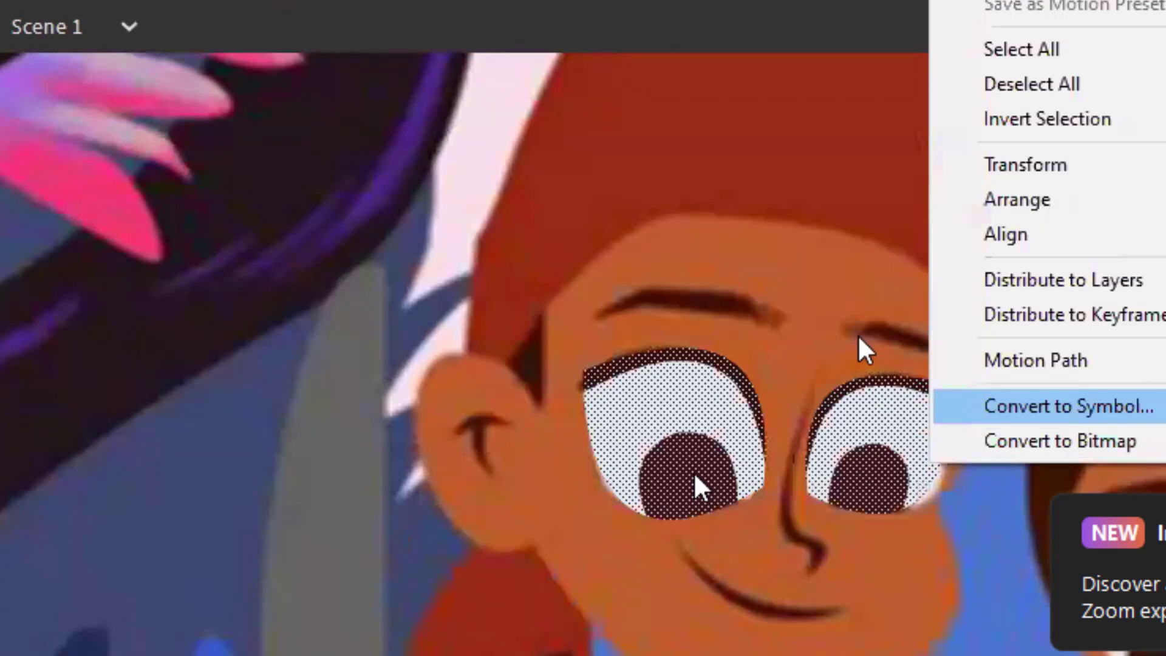
type("mata 1")
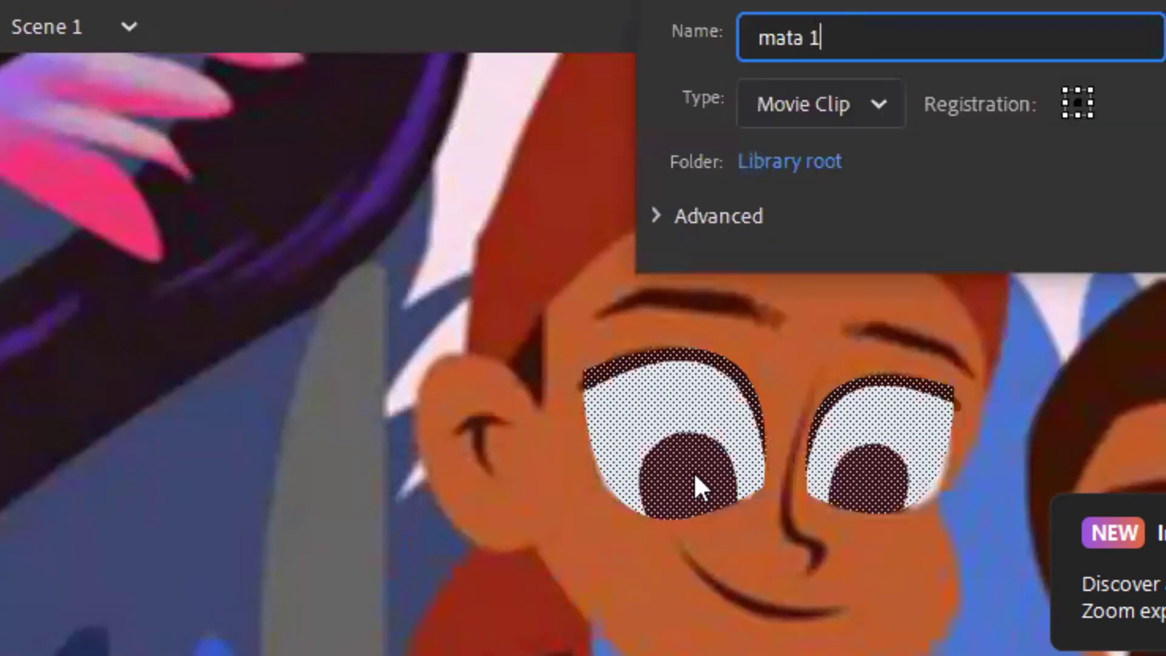
key("Return")
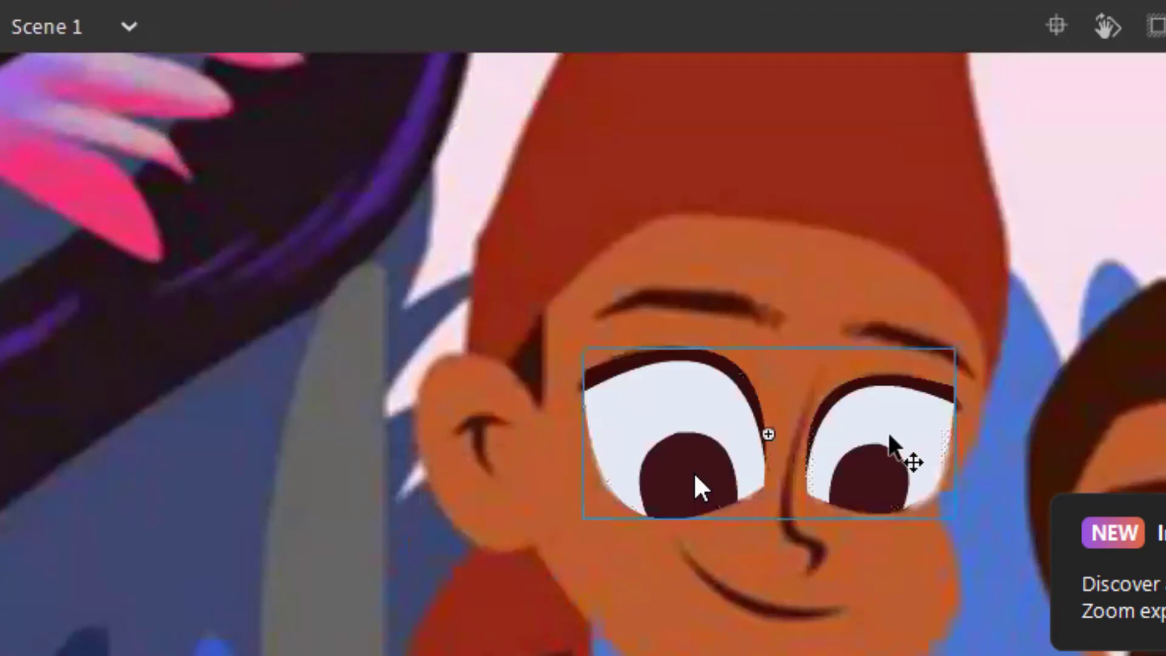
Open the mata 1 clip for editing and insert a keyframe on frame 5 of Layer_1.
double_click(779, 432)
key("z")
left_click_drag(500, 296, 1165, 655)
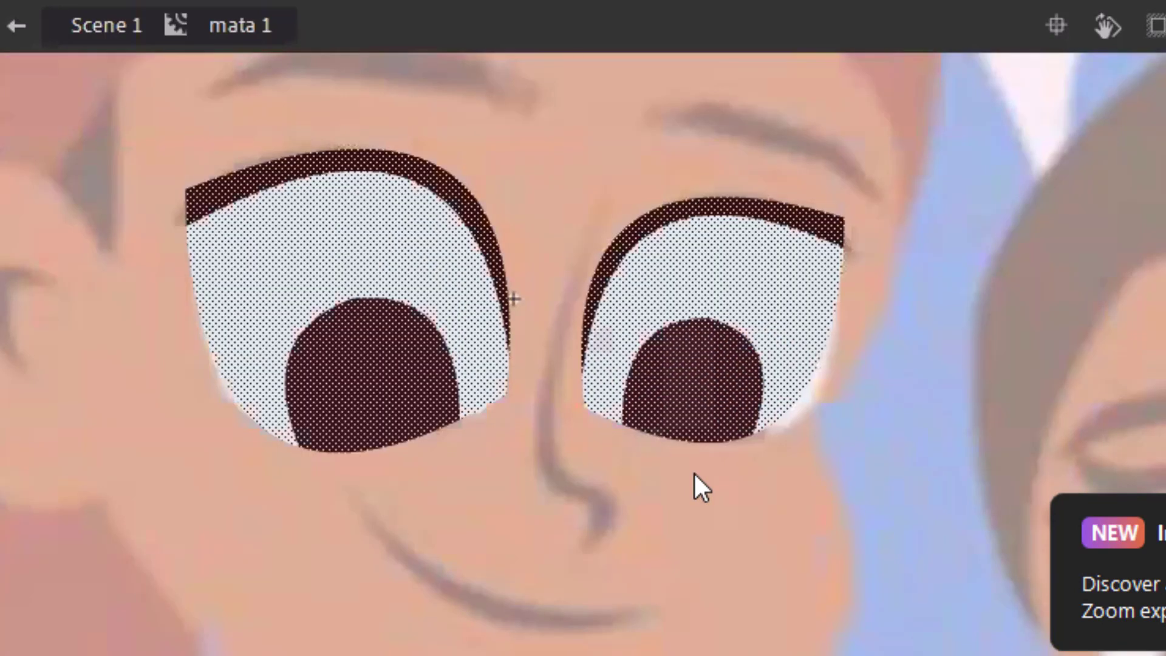
left_click(341, 77)
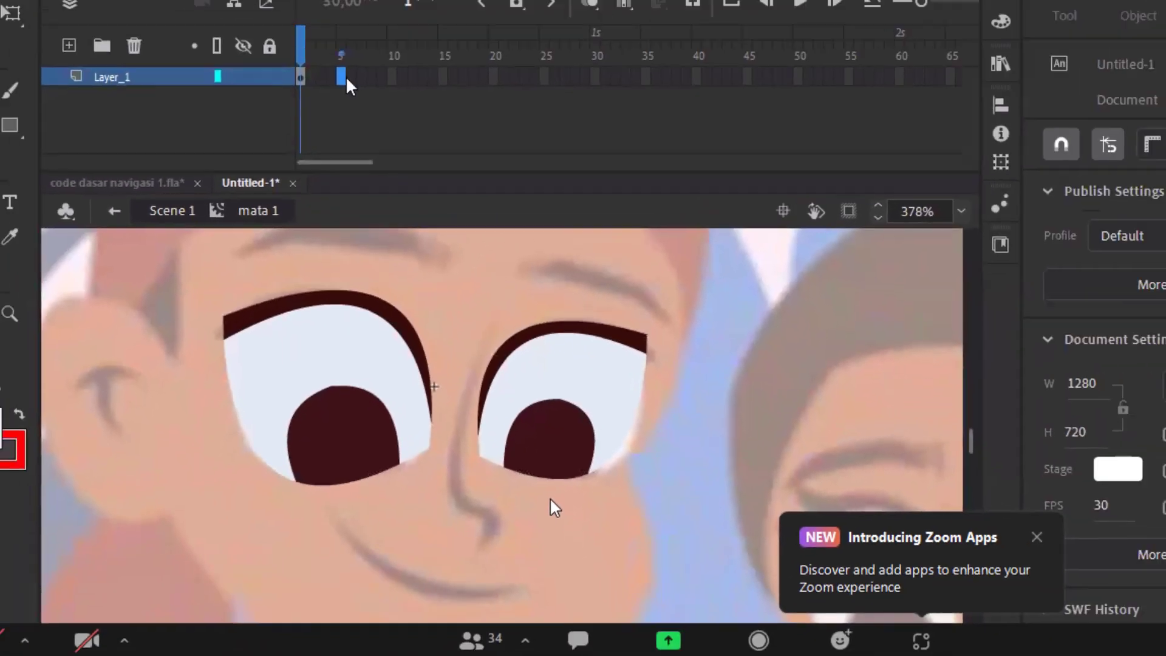
right_click(347, 79)
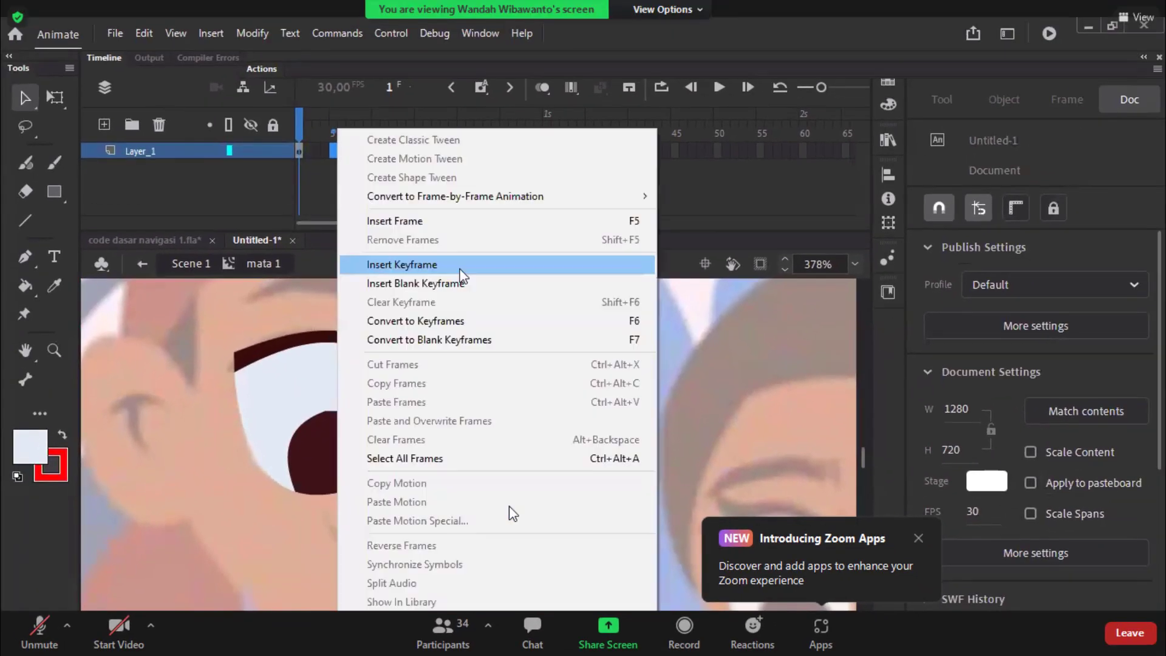
left_click(402, 265)
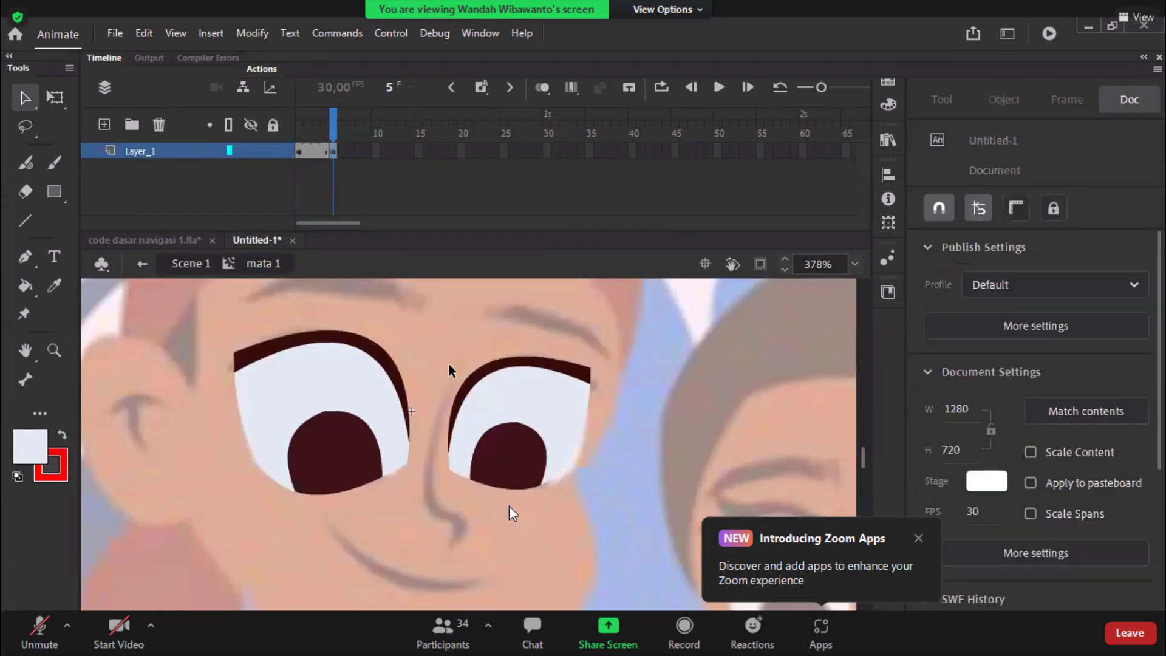
On frame 5, move the larger eye's dark upper lid down over the eye and reduce its height to about 23.9 px.
left_click_drag(387, 367, 387, 413)
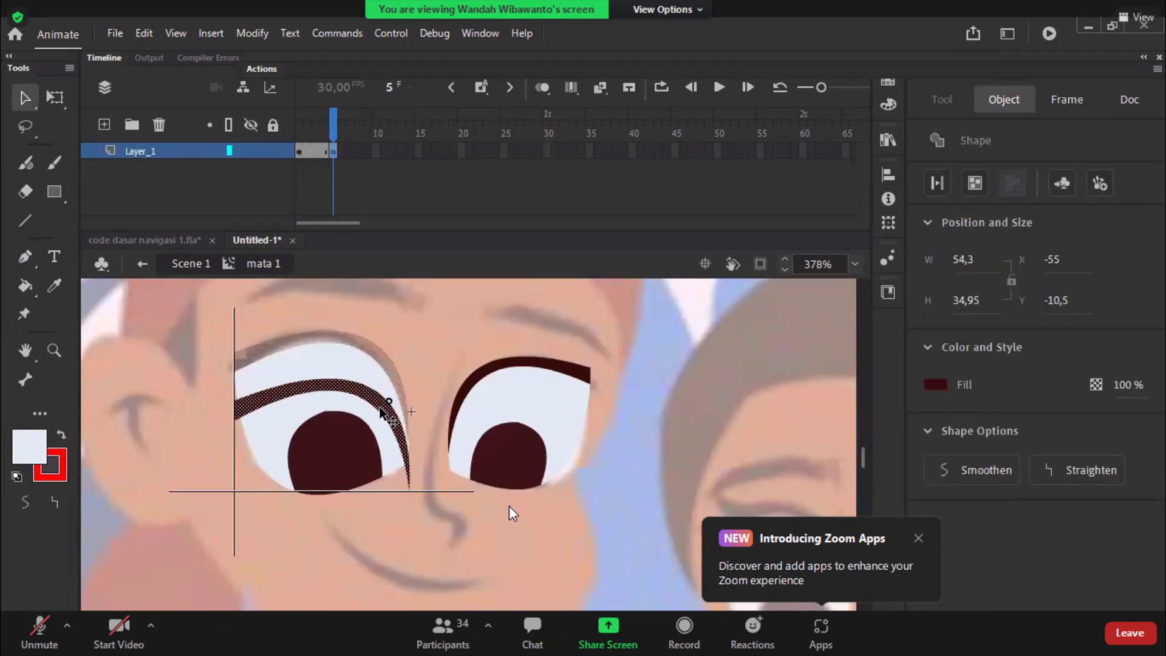
key("q")
left_click_drag(328, 491, 326, 472)
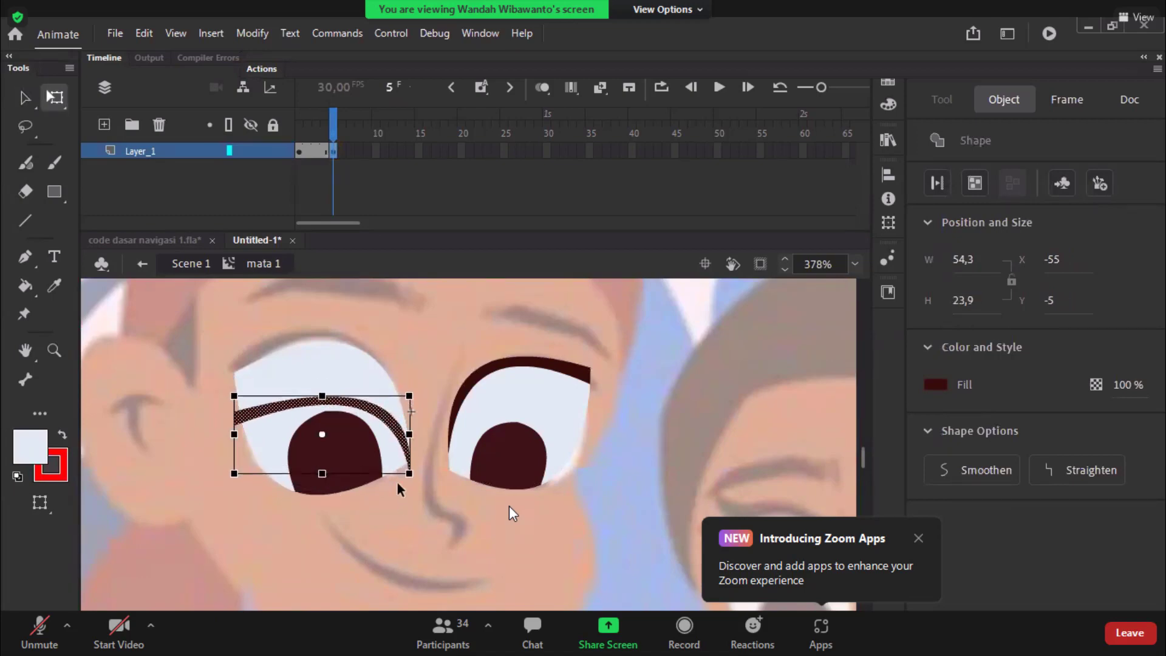
Try lowering and flattening the smaller eye's upper lid and deleting the white areas above the lids of both eyes.
left_click(363, 382)
left_click(542, 339)
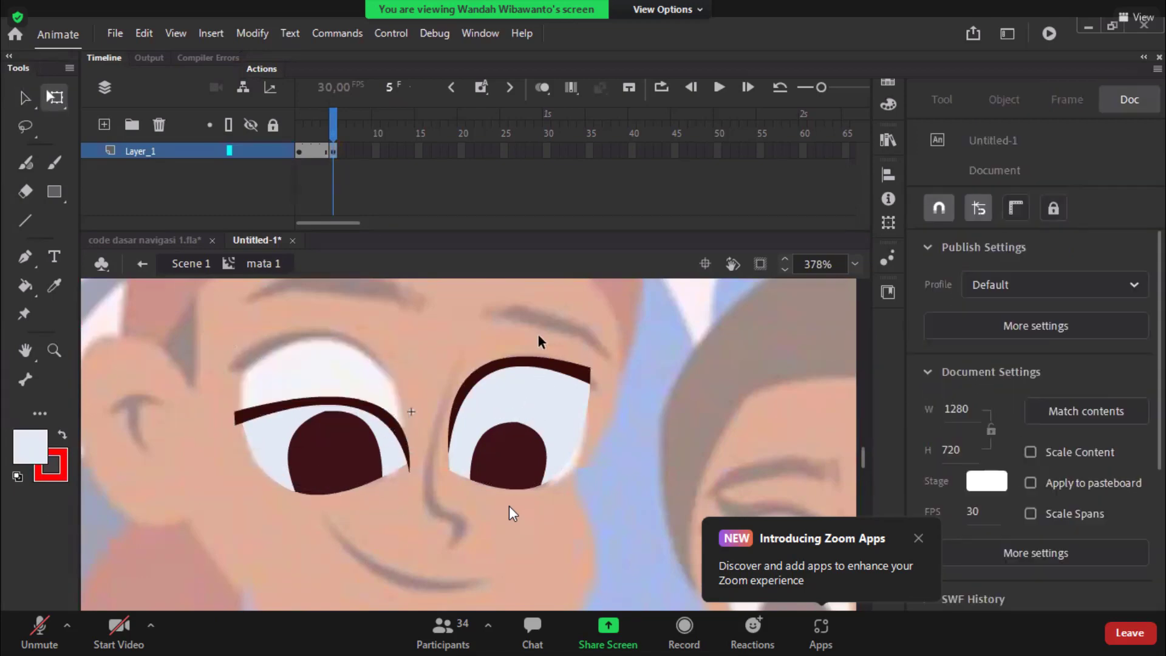
left_click(554, 383)
left_click_drag(548, 406, 549, 440)
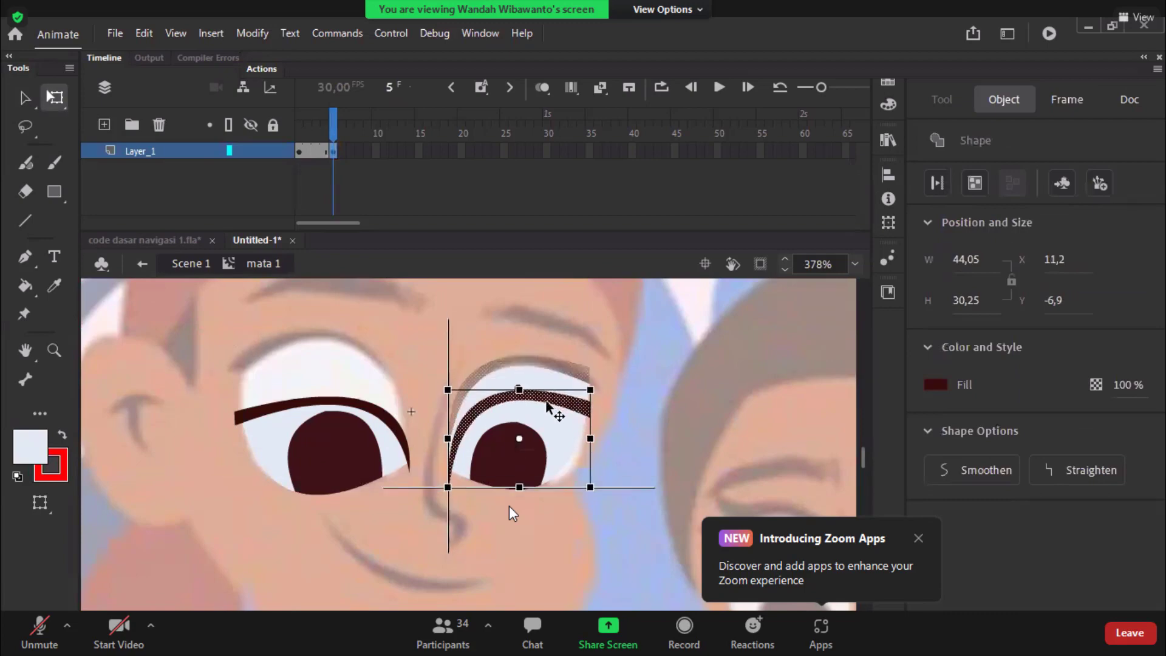
left_click_drag(517, 487, 518, 478)
left_click(541, 378)
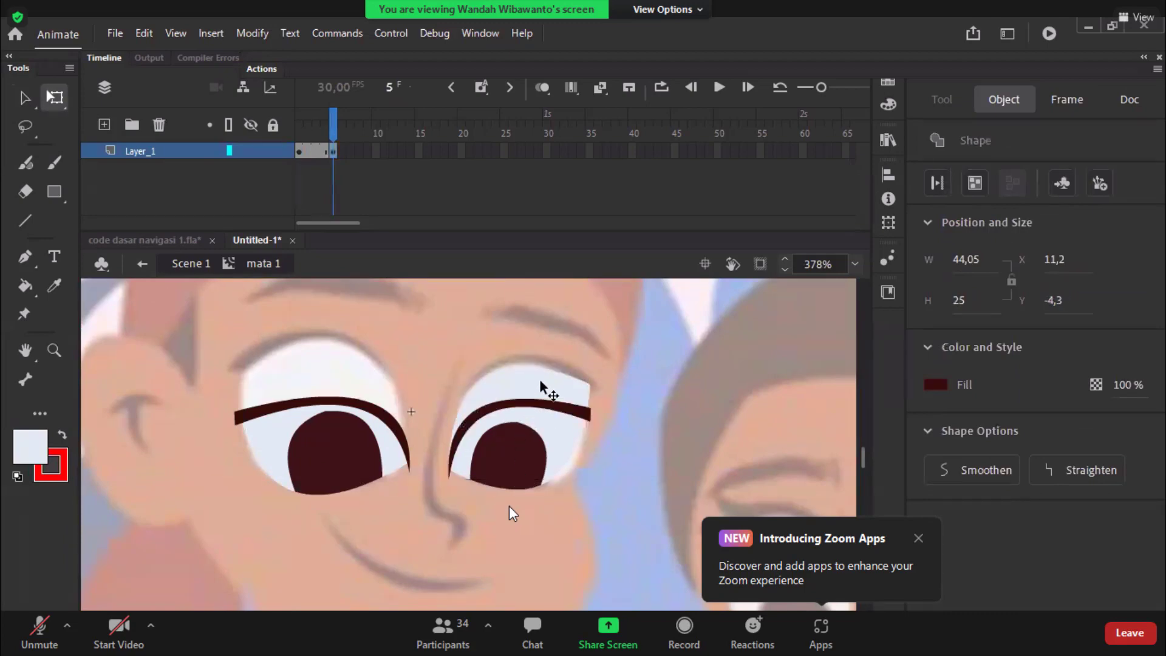
left_click(544, 377)
key("Delete")
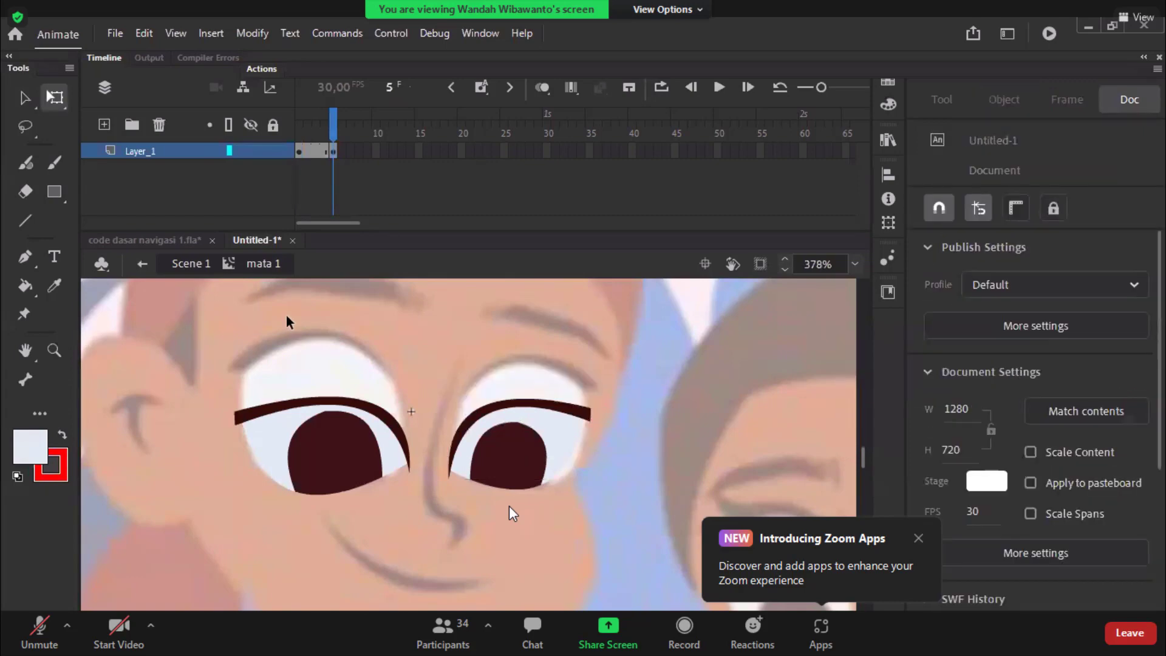
Undo the deletion of the white areas and the changes to the smaller eye's lid.
key("ctrl+z")
key("ctrl+z")
key("ctrl+z")
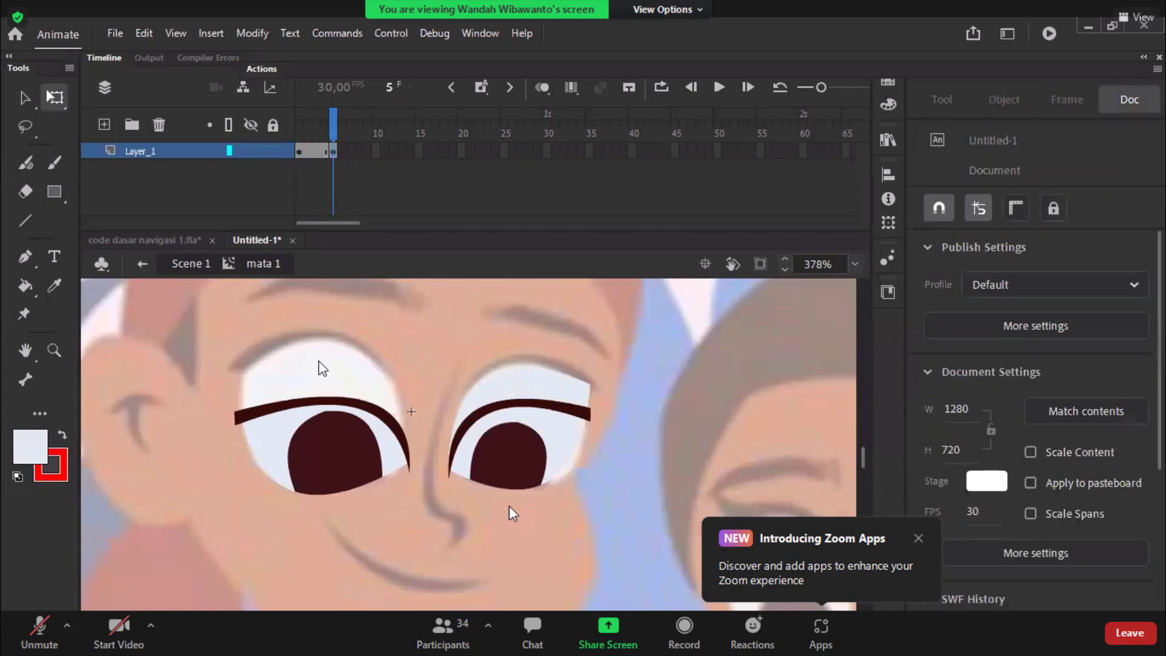
key("ctrl+z")
key("ctrl+z")
key("ctrl+z")
key("ctrl+z")
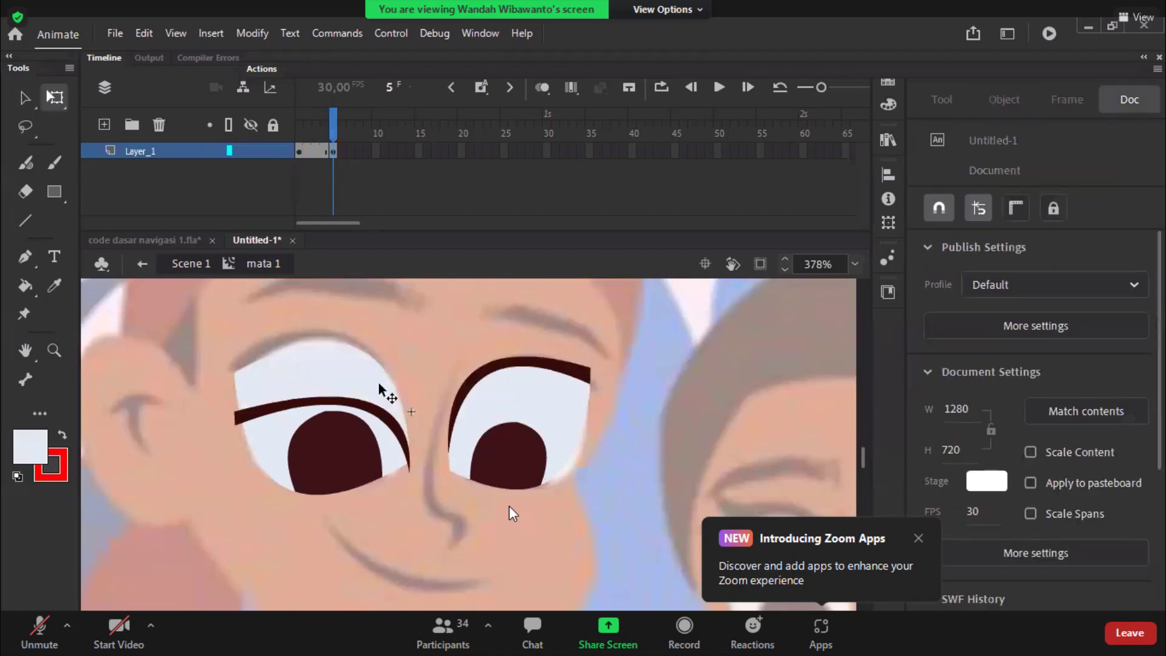
Return to Scene 1 and sample the boy's brown-orange skin as the fill colour.
double_click(440, 327)
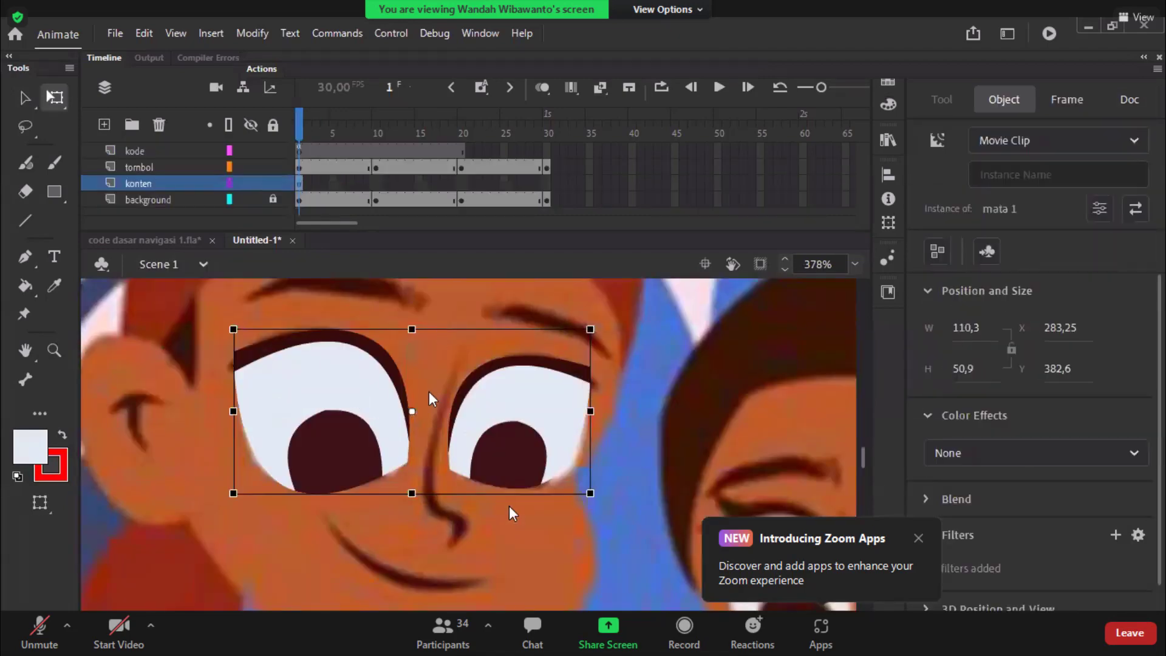
left_click(453, 372)
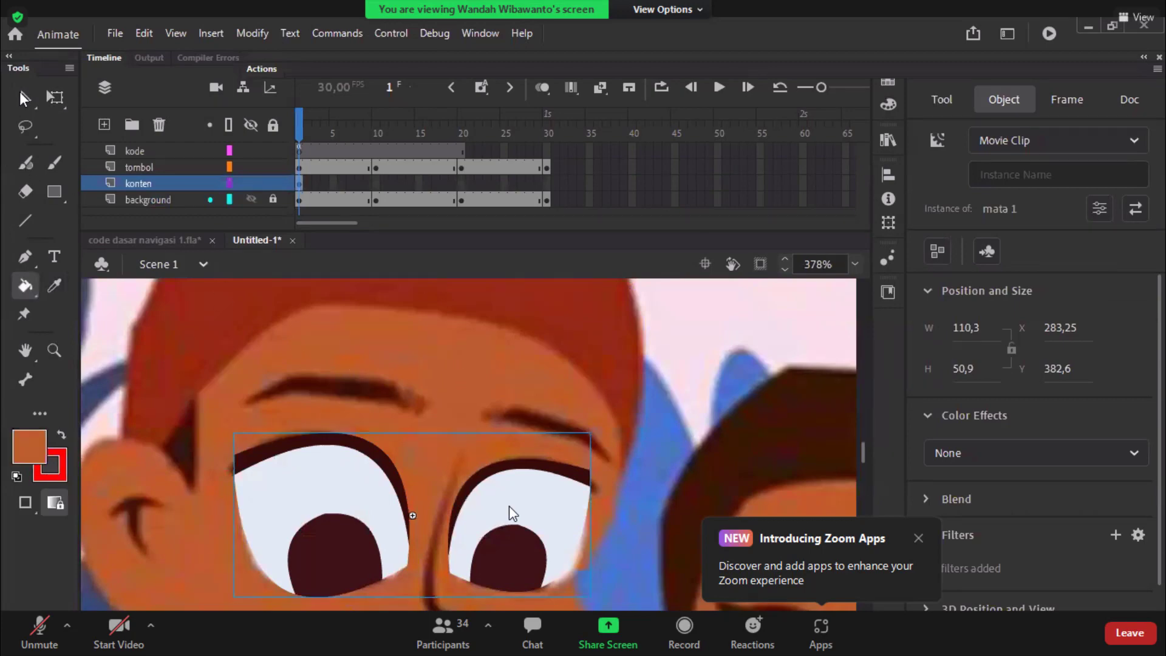
key("v")
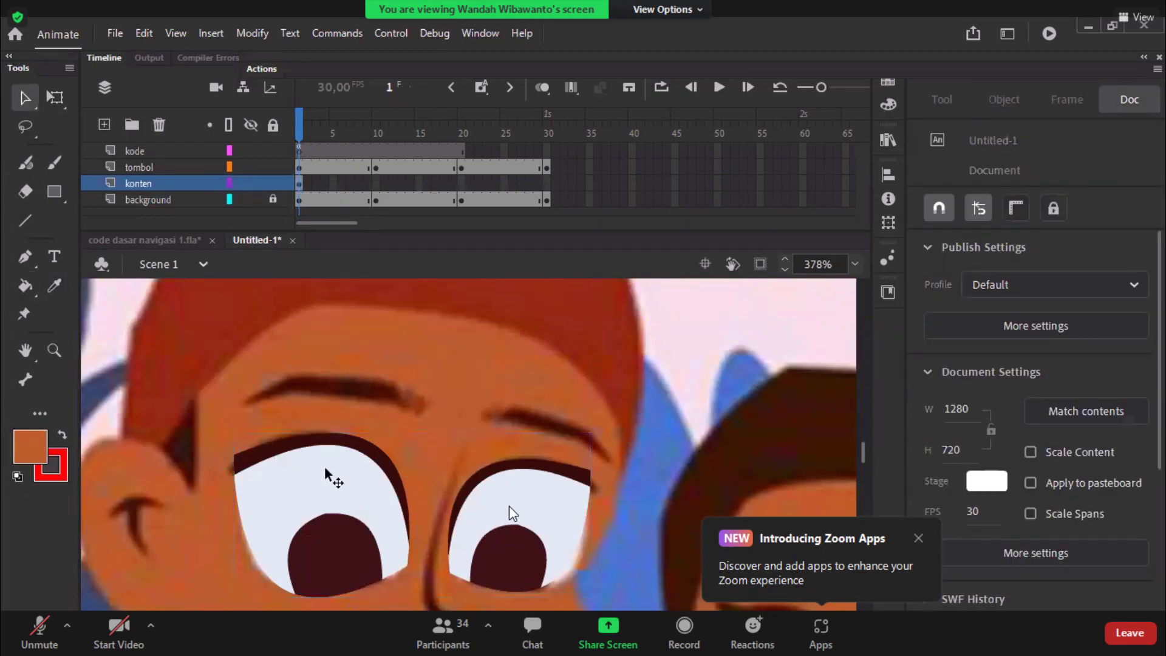
Reopen the mata 1 clip and fill the white area above the larger eye's lowered lid with the sampled skin colour.
left_click(358, 432)
double_click(358, 432)
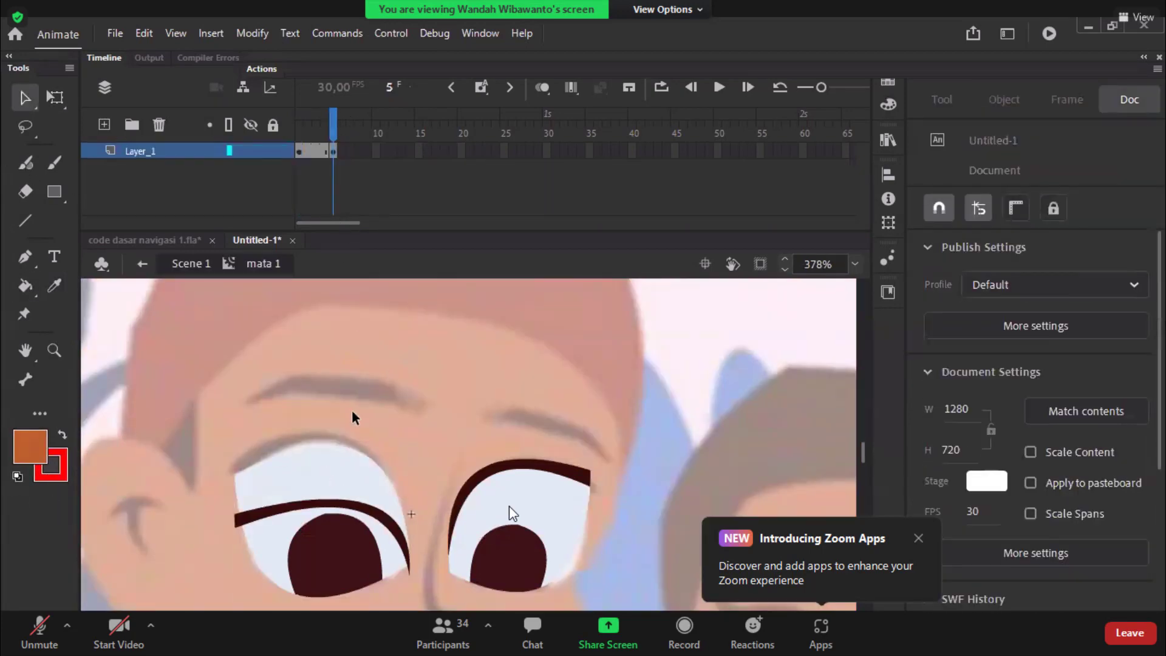
key("k")
left_click(350, 483)
scroll(413, 431, "down", 3)
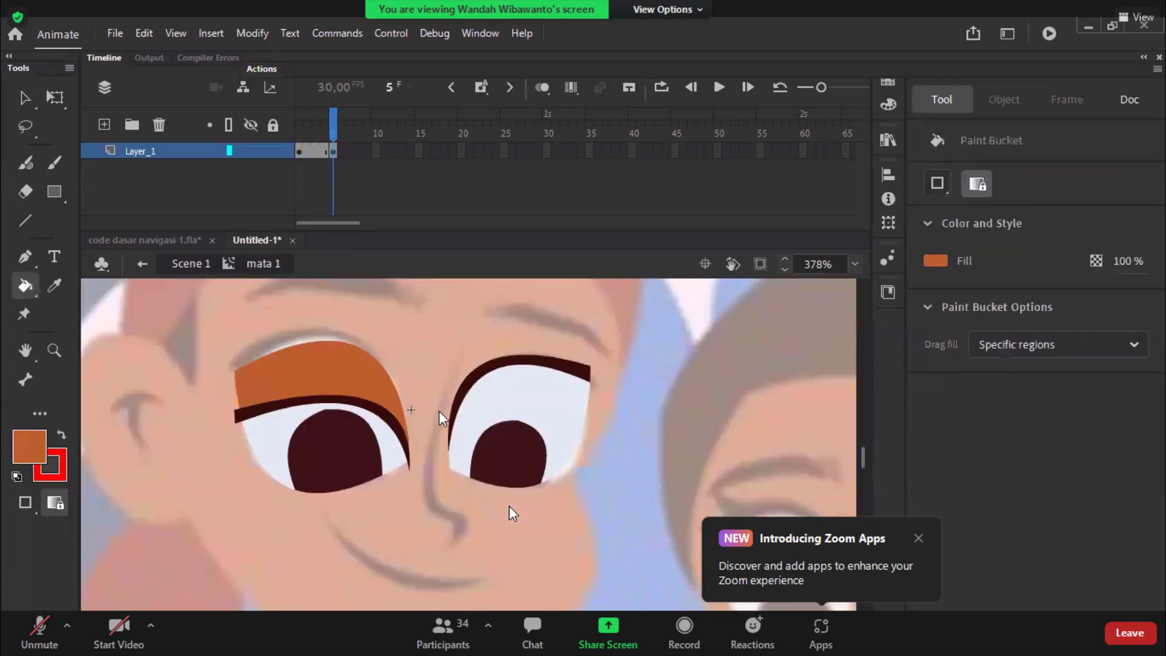
Extend the larger eye's skin-coloured area upward and at its outer corner to cover the eyelid in the artwork beneath.
key("v")
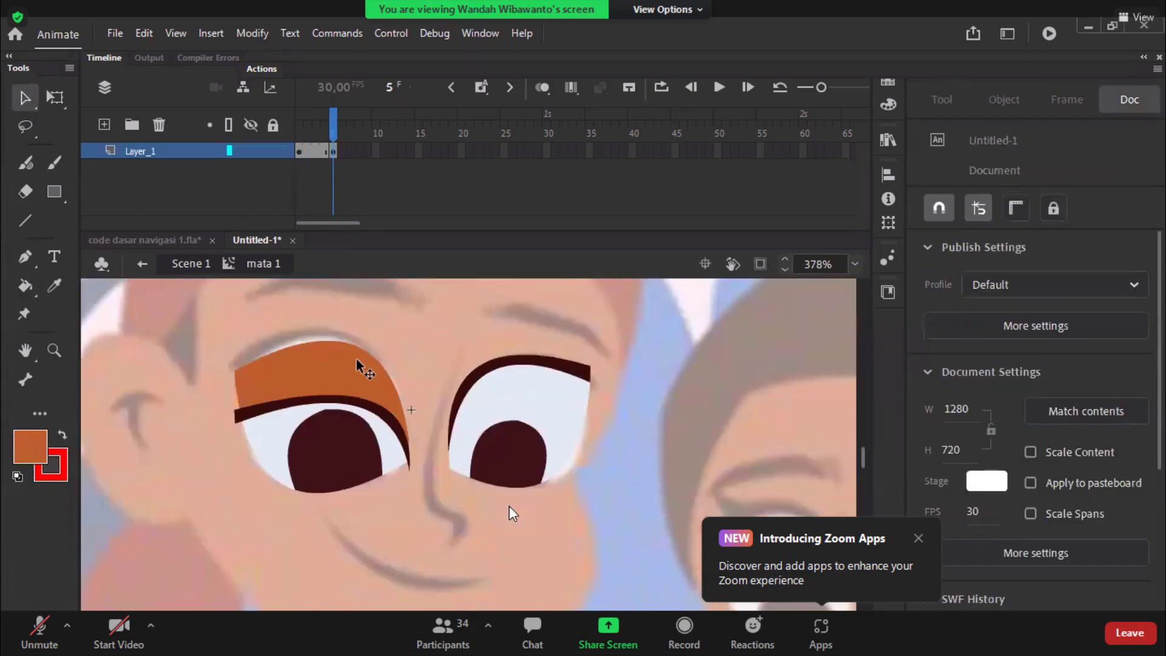
left_click_drag(360, 339, 362, 323)
left_click_drag(239, 367, 225, 338)
Move the smaller eye's dark upper lid down and fill the white area above it with the skin colour.
left_click_drag(555, 381, 579, 408)
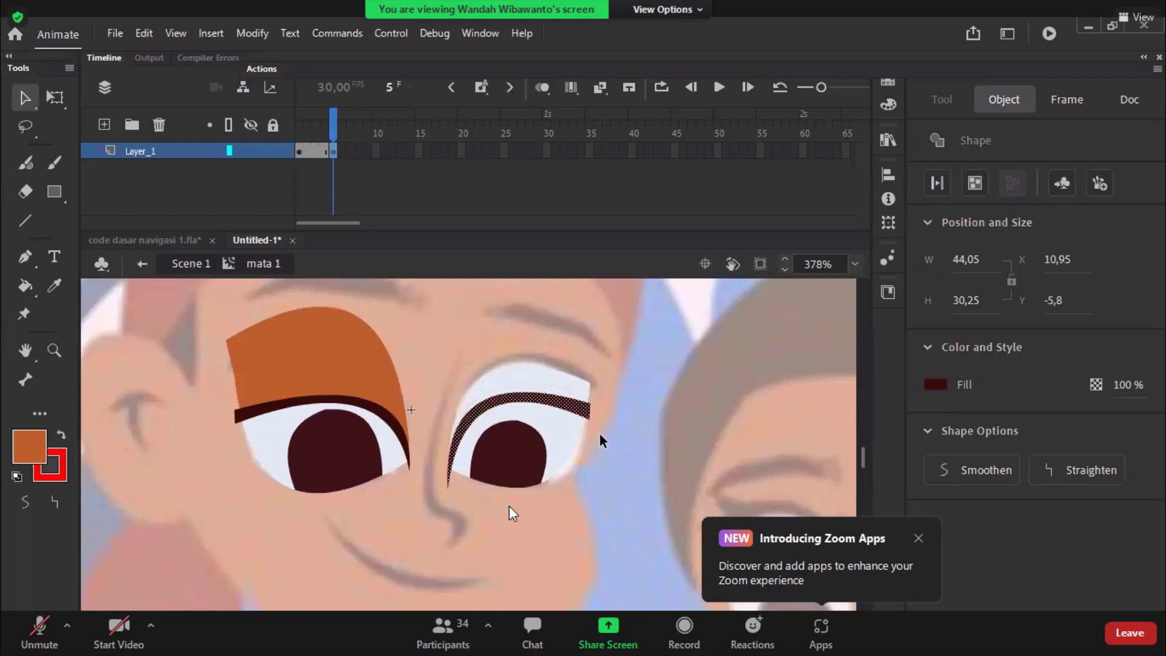
left_click(600, 433)
key("k")
left_click(524, 384)
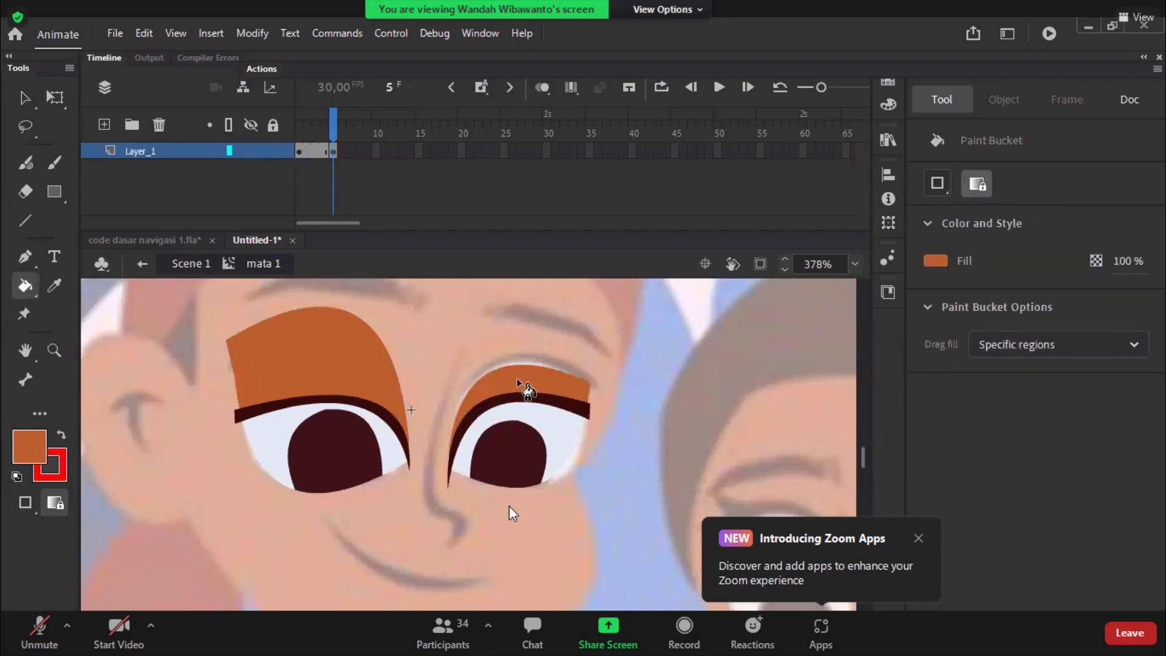
Reshape the smaller eye's skin-coloured area outward at its outer corner and upper edge to cover the artwork's eyelid.
key("v")
left_click_drag(590, 382, 607, 370)
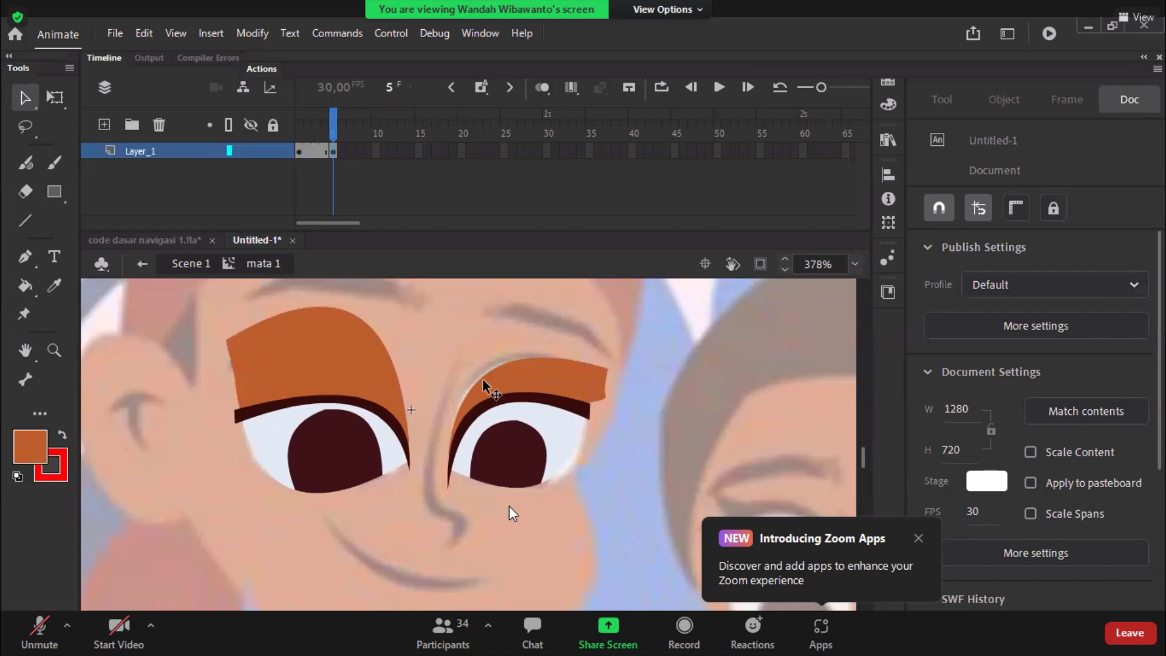
left_click_drag(473, 373, 468, 364)
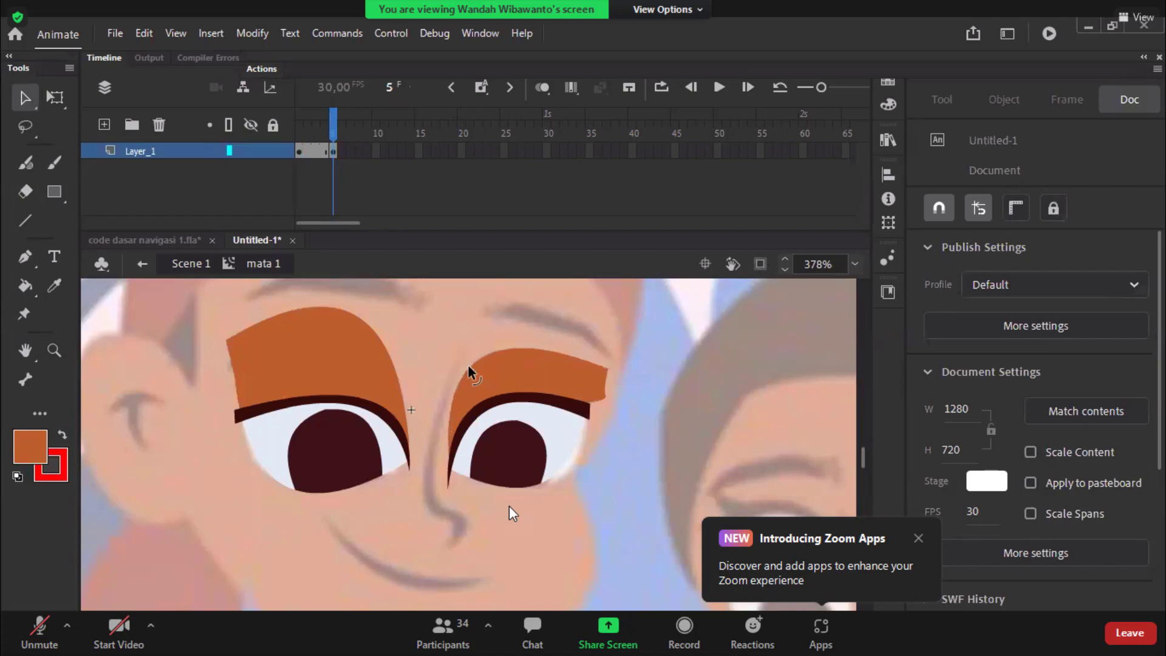
Insert a keyframe on frame 9 and move the larger eye's dark upper lid further down over the pupil.
right_click(370, 153)
left_click(435, 264)
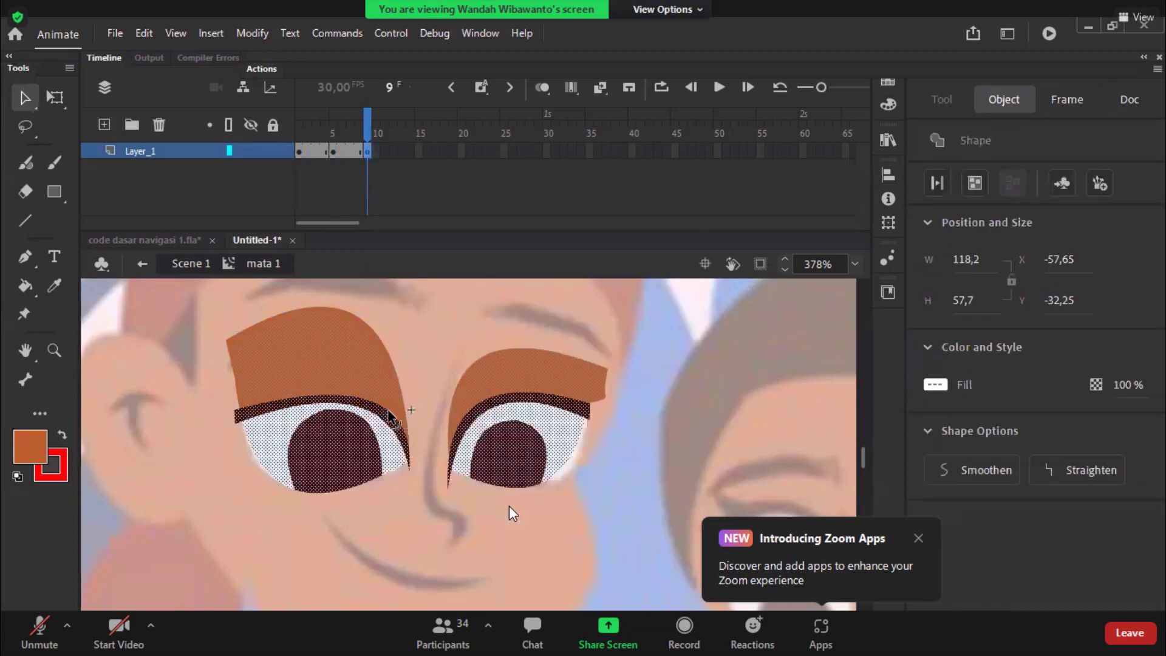
left_click(411, 425)
left_click_drag(395, 439, 404, 499)
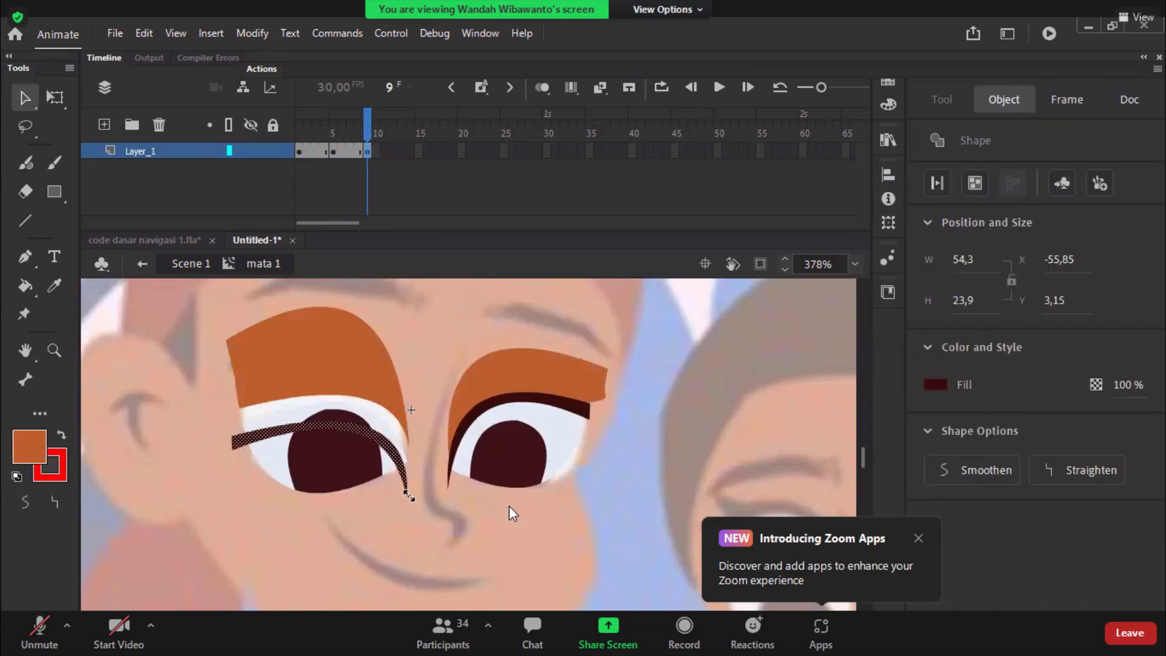
Skew and resize the larger eye's lid on frame 9 so its outer end slopes down toward the eye corner.
key("q")
left_click_drag(411, 459, 411, 442)
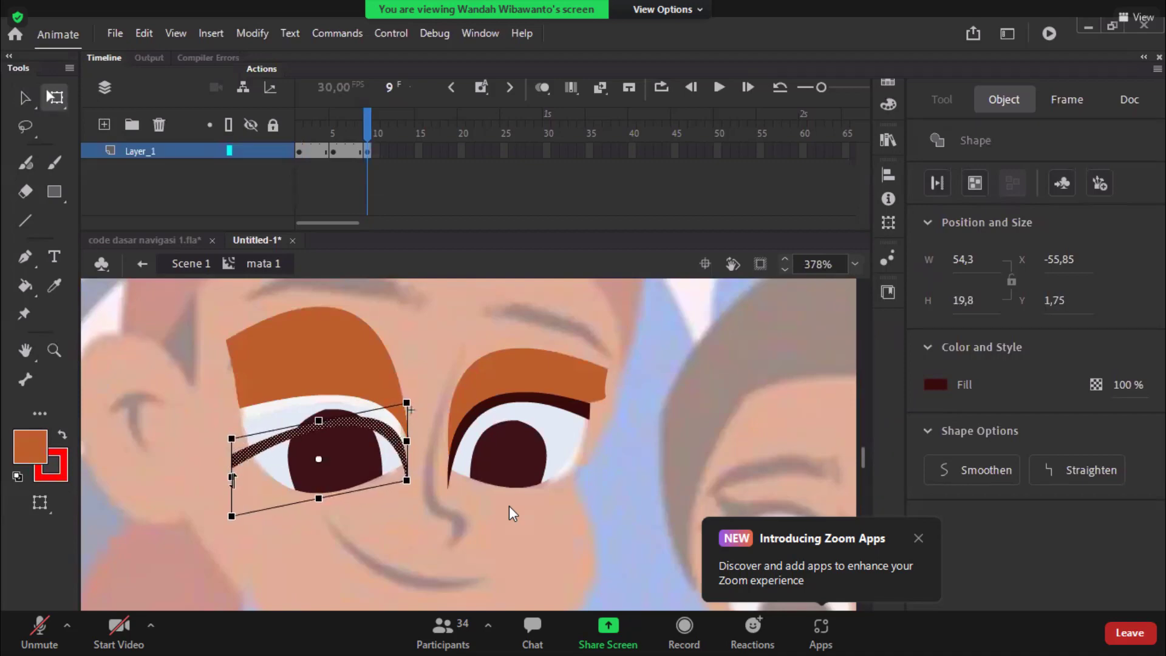
left_click_drag(235, 485, 236, 486)
mouse_move(319, 420)
left_mouse_down()
mouse_move(318, 432)
mouse_move(316, 419)
left_mouse_up()
mouse_move(239, 476)
left_mouse_down()
mouse_move(249, 474)
mouse_move(237, 476)
left_mouse_up()
left_click(337, 539)
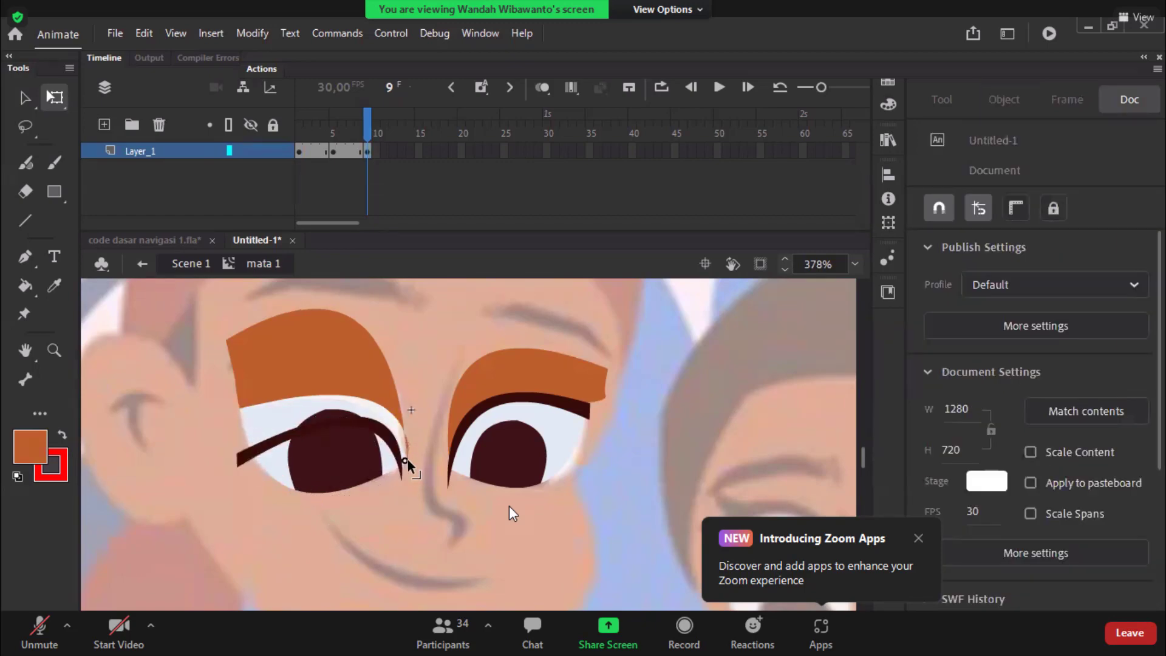
Fill the exposed white and pupil areas above the larger eye's lid on frame 9 with skin colour, using a temporary line to close the inner gap.
key("k")
left_click(301, 417)
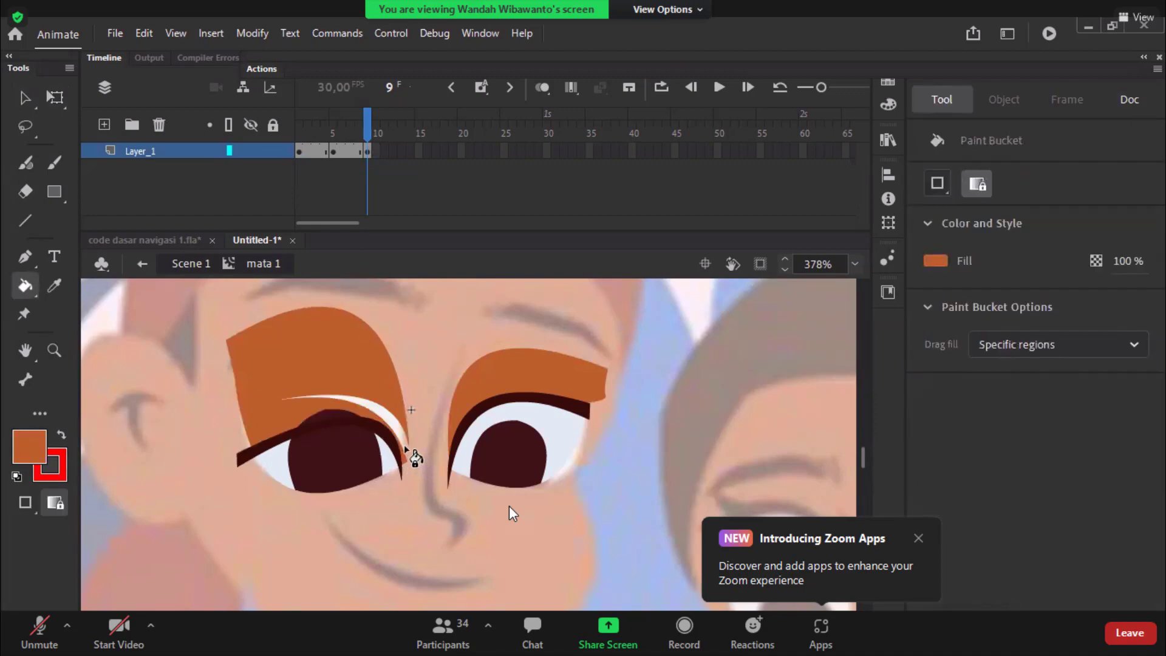
key("n")
left_click_drag(407, 463, 408, 441)
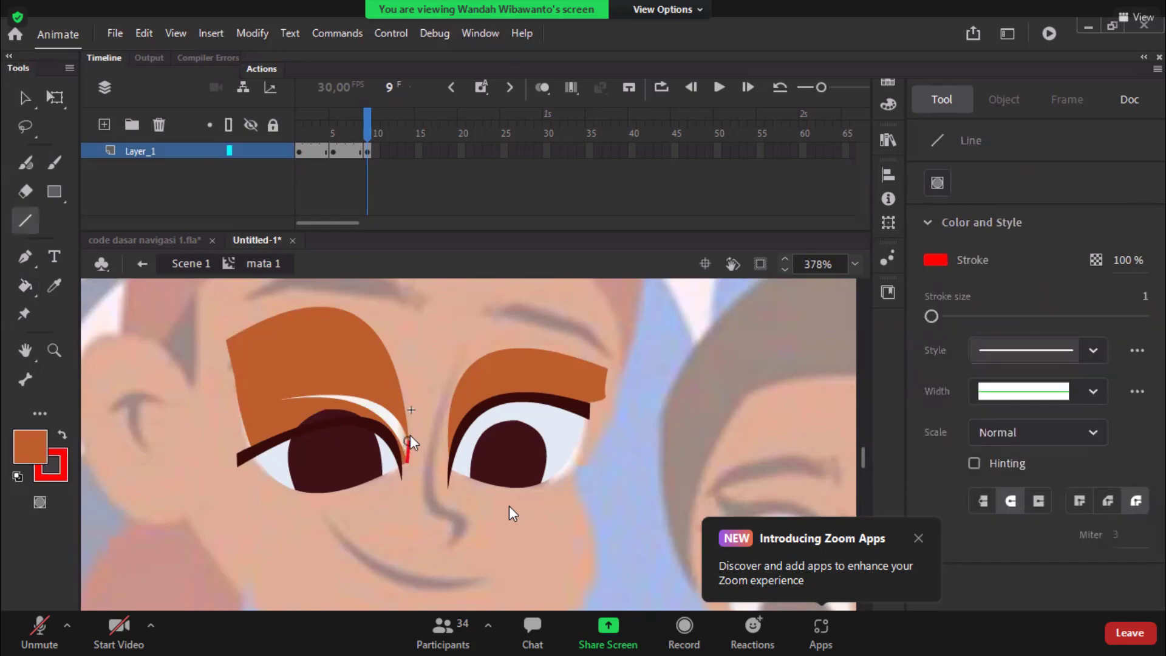
key("k")
left_click(404, 447)
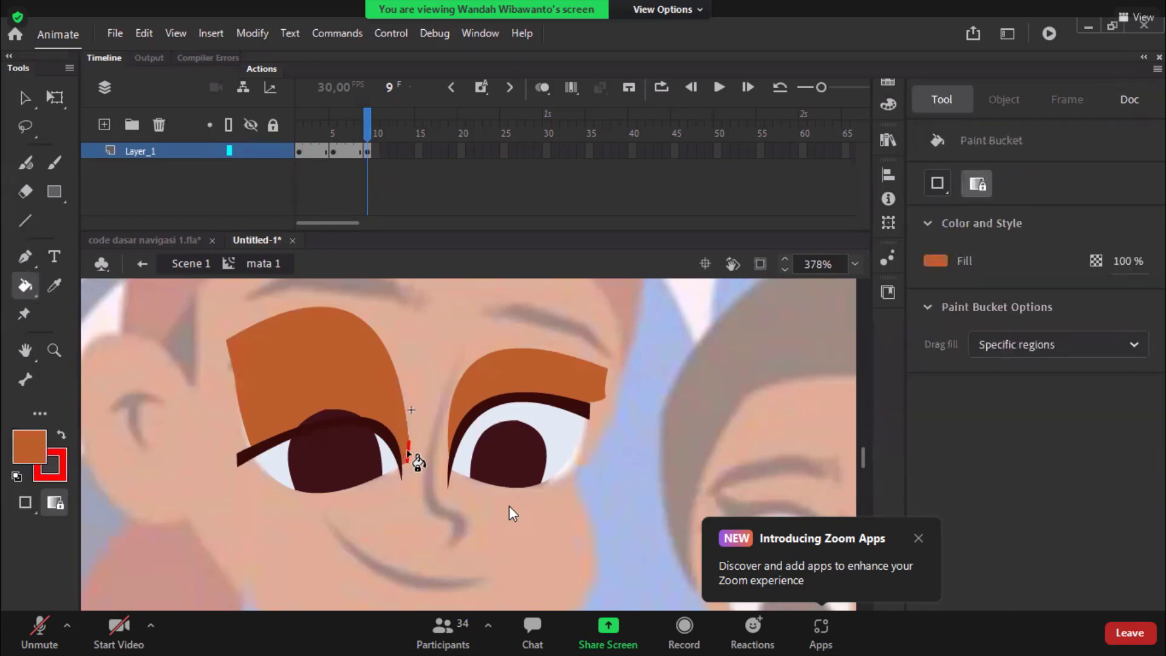
left_click(336, 417)
key("v")
left_click(409, 455)
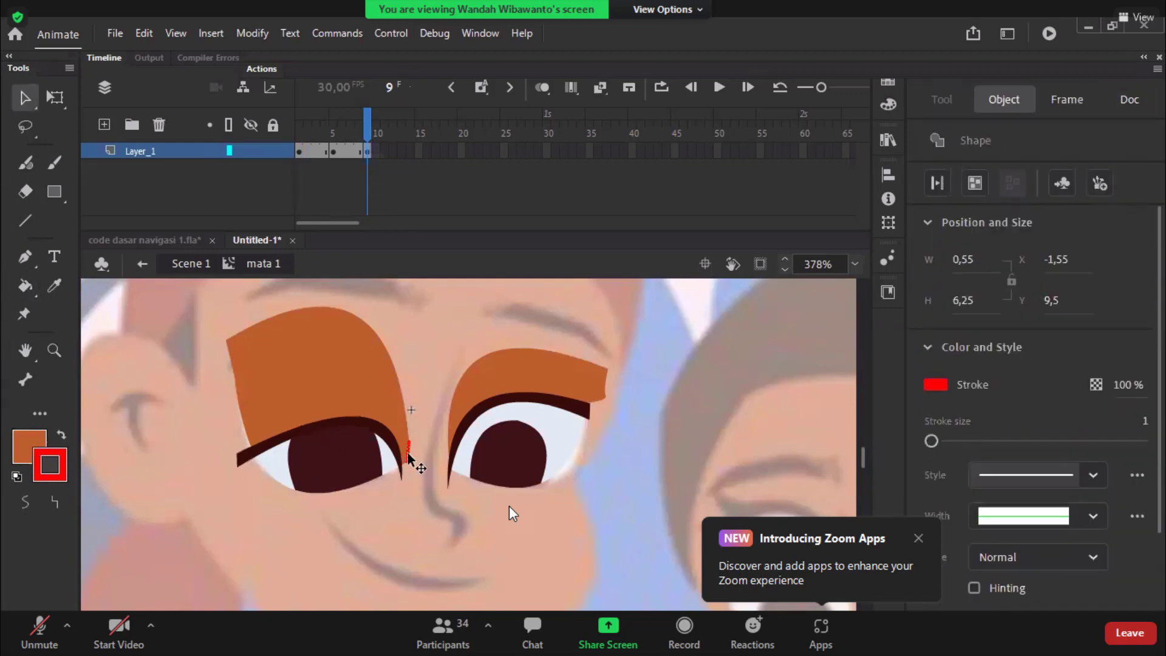
key("Delete")
Move the smaller eye's dark upper lid on frame 9 down over the pupil, then skew and flatten it to slope toward the outer corner.
left_click(549, 413)
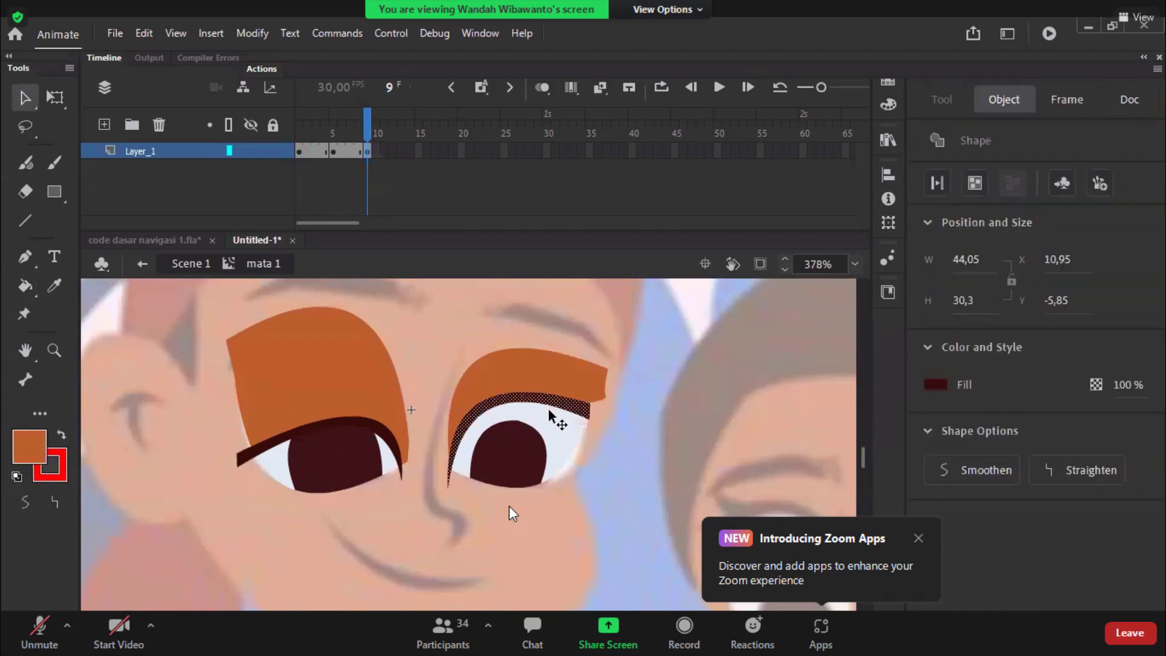
left_click_drag(549, 413, 546, 447)
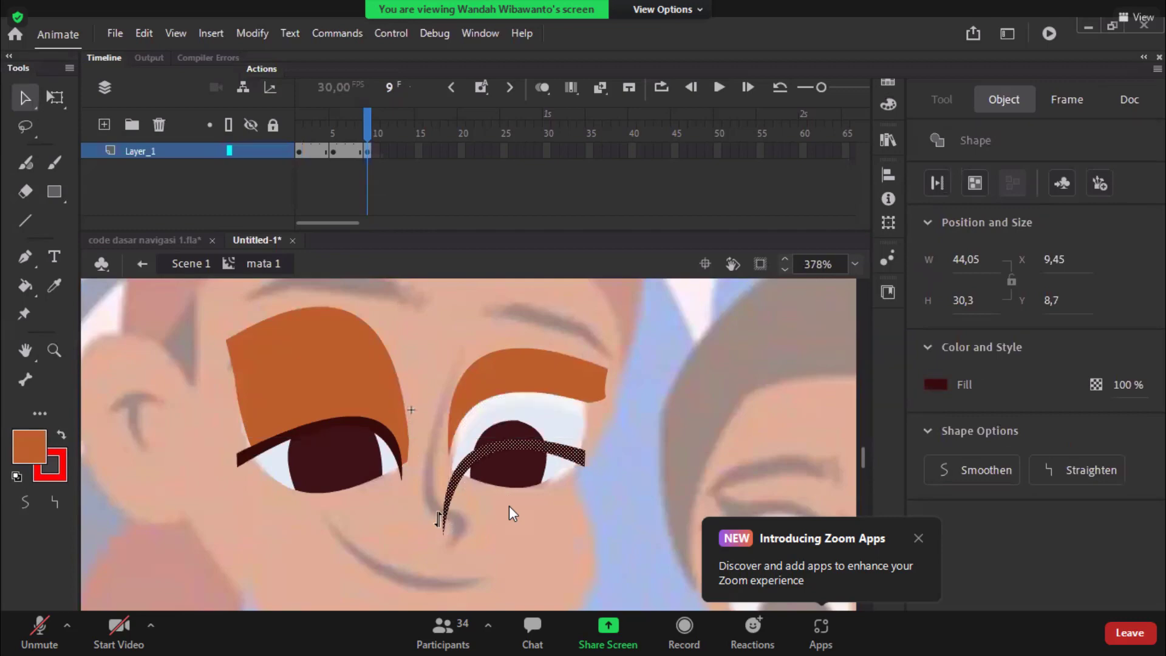
key("q")
mouse_move(439, 492)
left_mouse_down()
mouse_move(439, 465)
mouse_move(439, 481)
left_mouse_up()
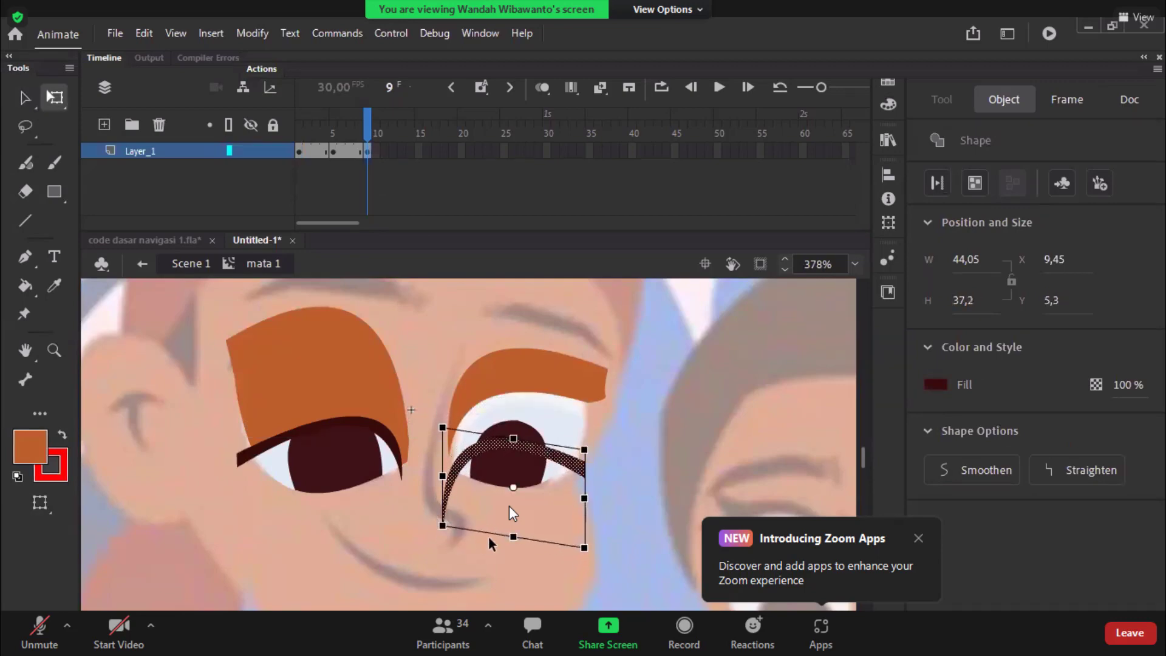
left_click_drag(513, 537, 513, 513)
left_click_drag(566, 451, 550, 464)
left_click(542, 509)
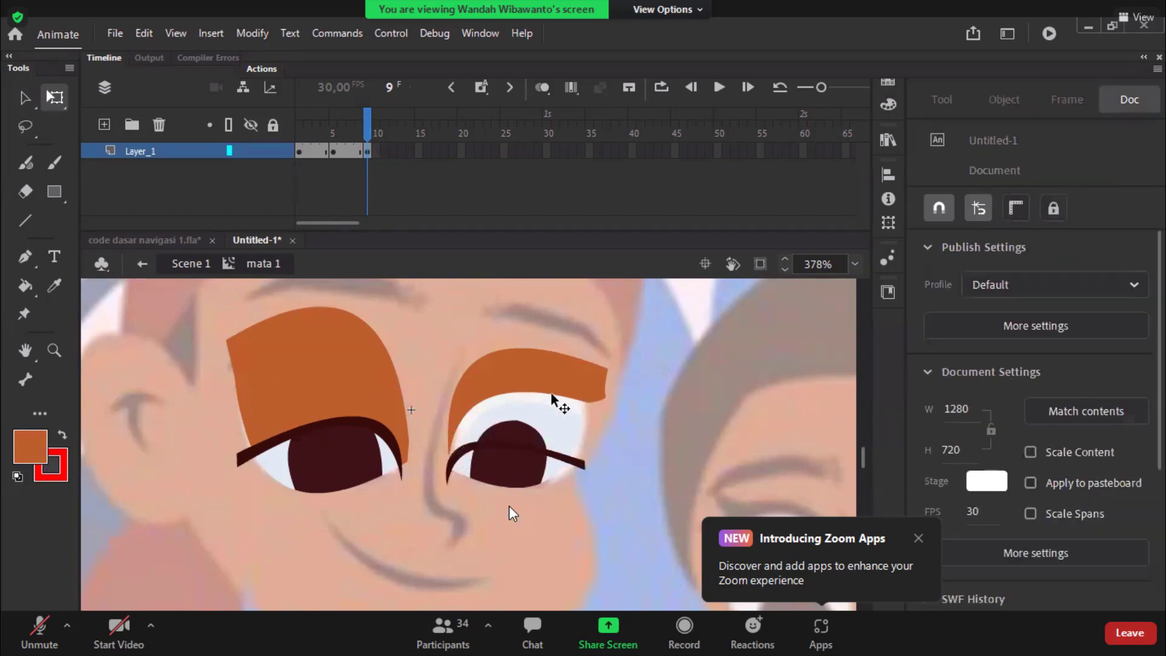
Fill the pupil and white areas above the smaller eye's lowered lid on frame 9 with the skin colour.
key("k")
left_click(553, 420)
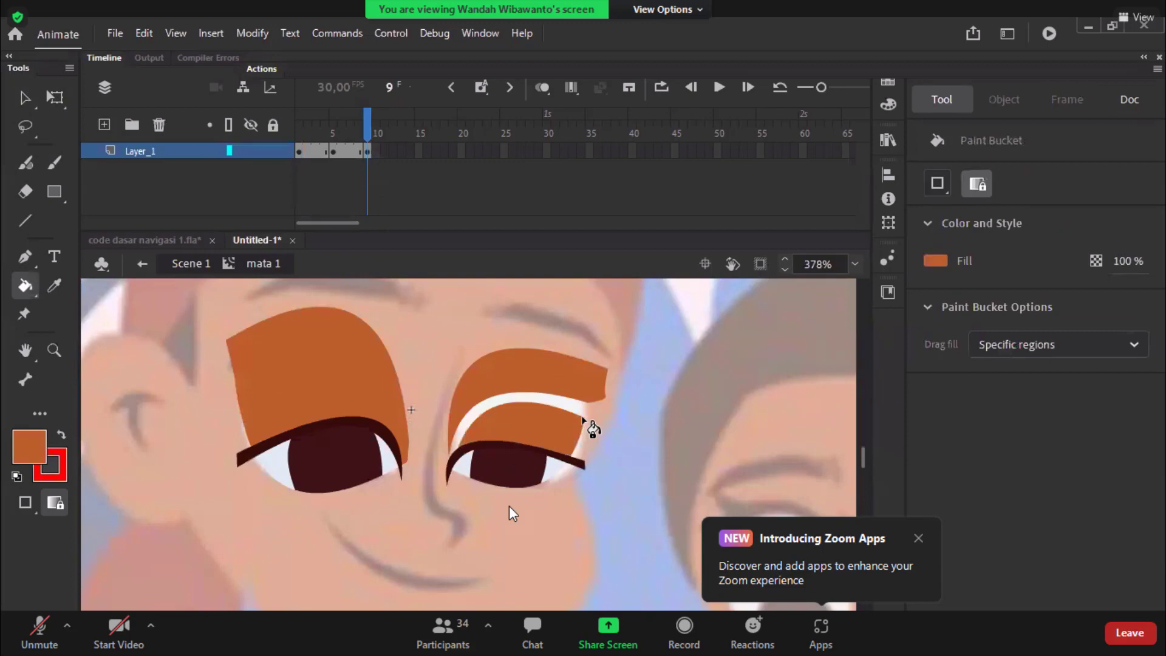
left_click(582, 414)
key("v")
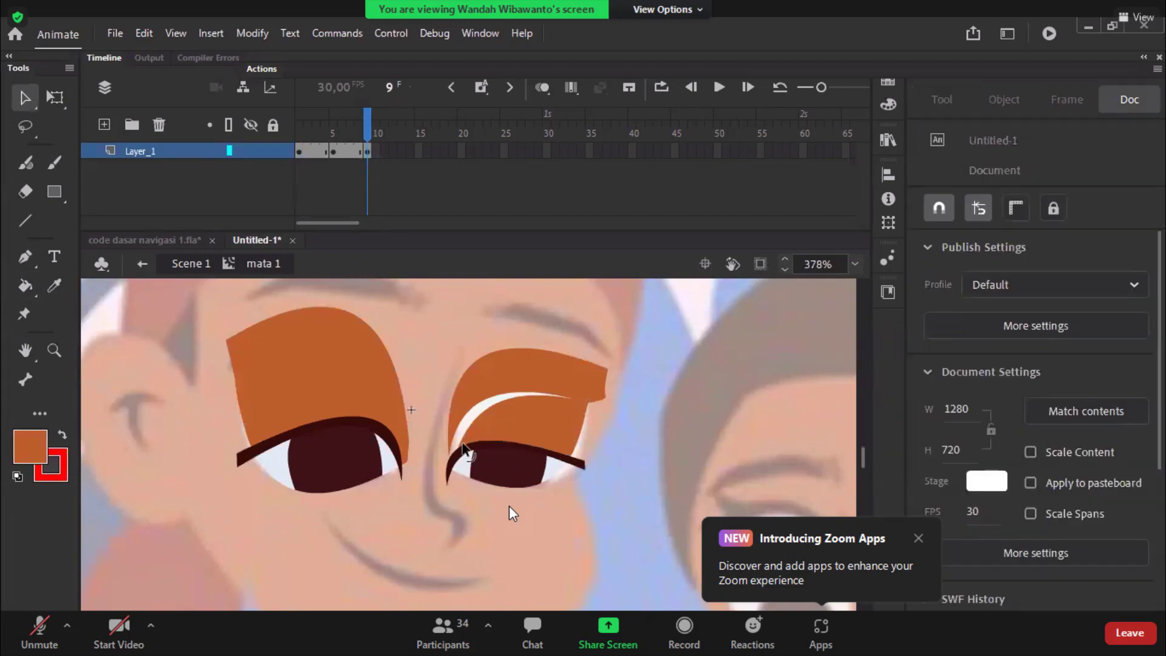
key("k")
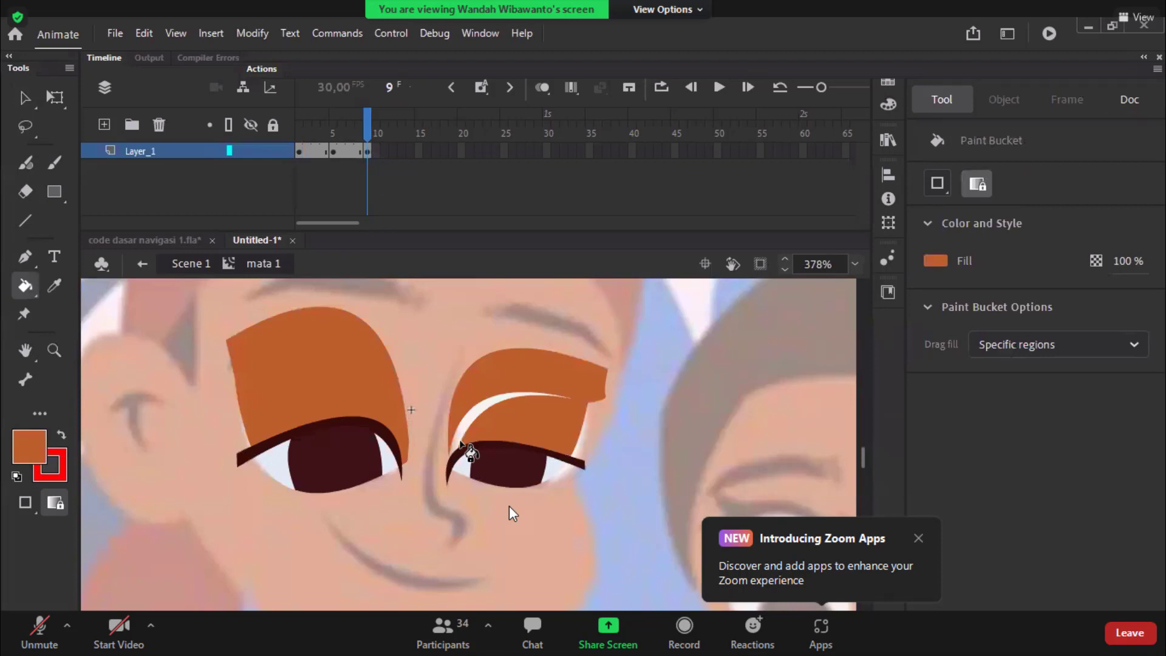
key("v")
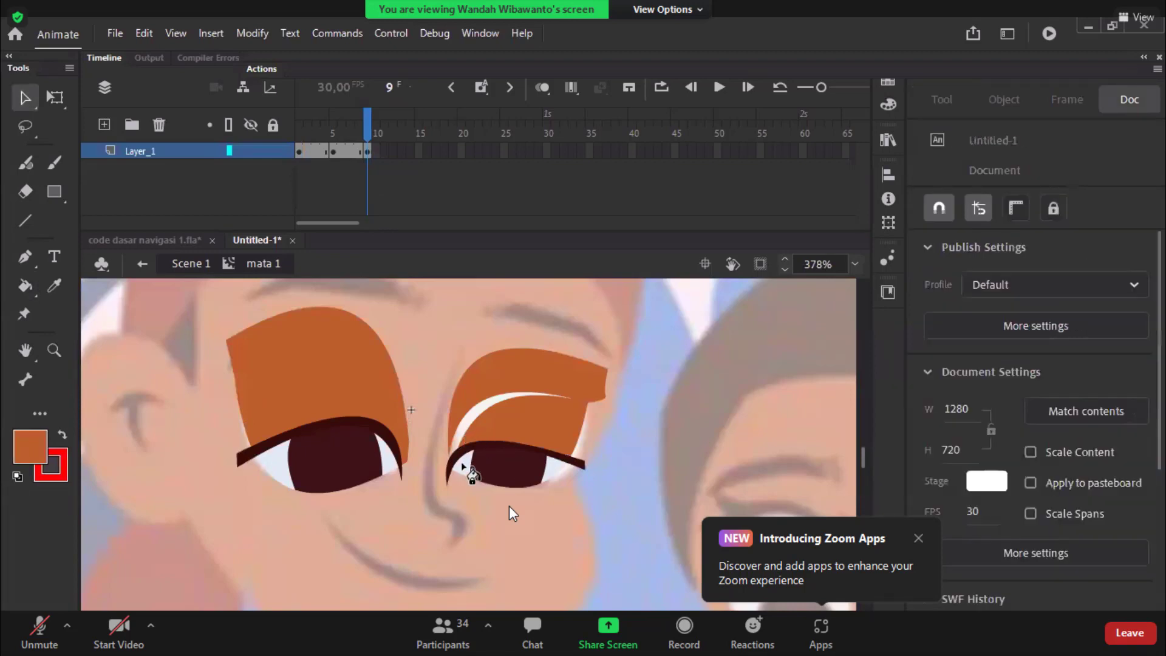
Close the smaller eye's inner-corner gap with a temporary line, fill the remaining white sliver with skin colour, and remove the line.
key("n")
left_click_drag(448, 446, 471, 469)
key("k")
left_click(464, 425)
key("v")
double_click(464, 463)
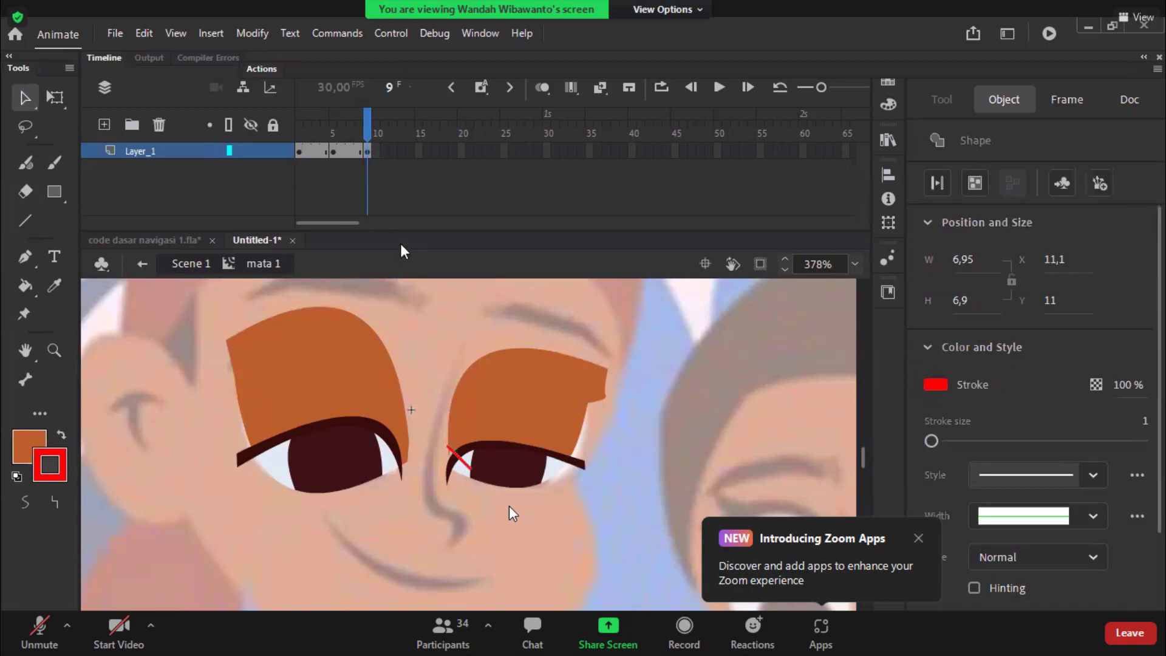
key("Delete")
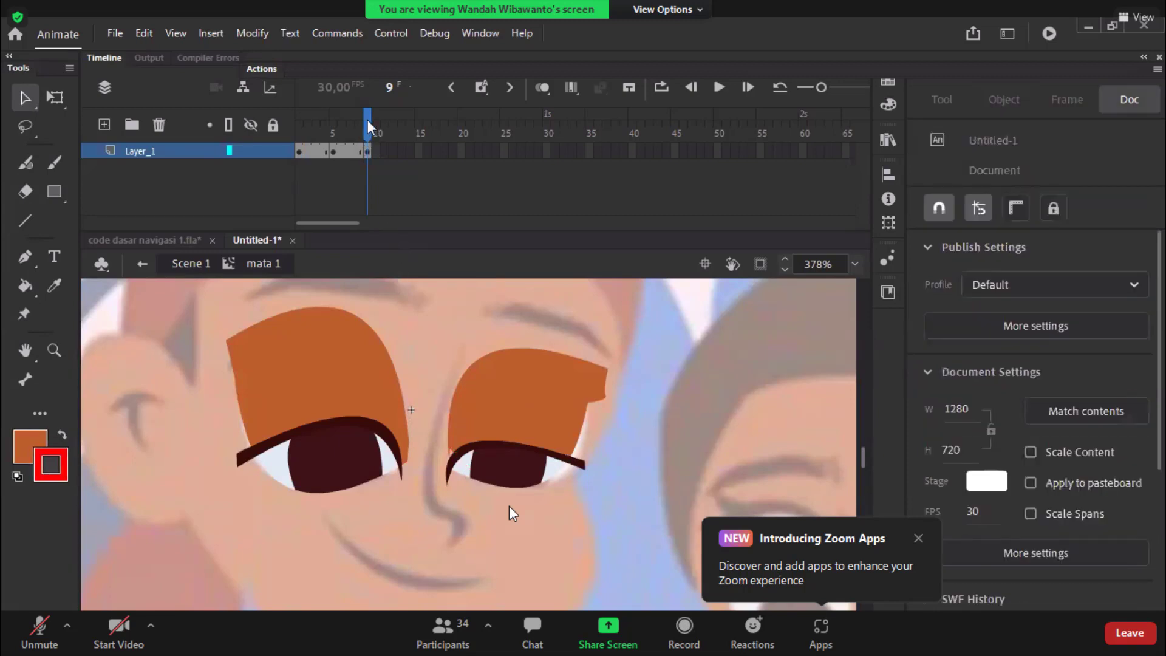
Insert a keyframe on frame 13 and flip the larger eye's dark lid vertically into a flatter, downward-bowed closed curve.
left_click_drag(328, 134, 381, 146)
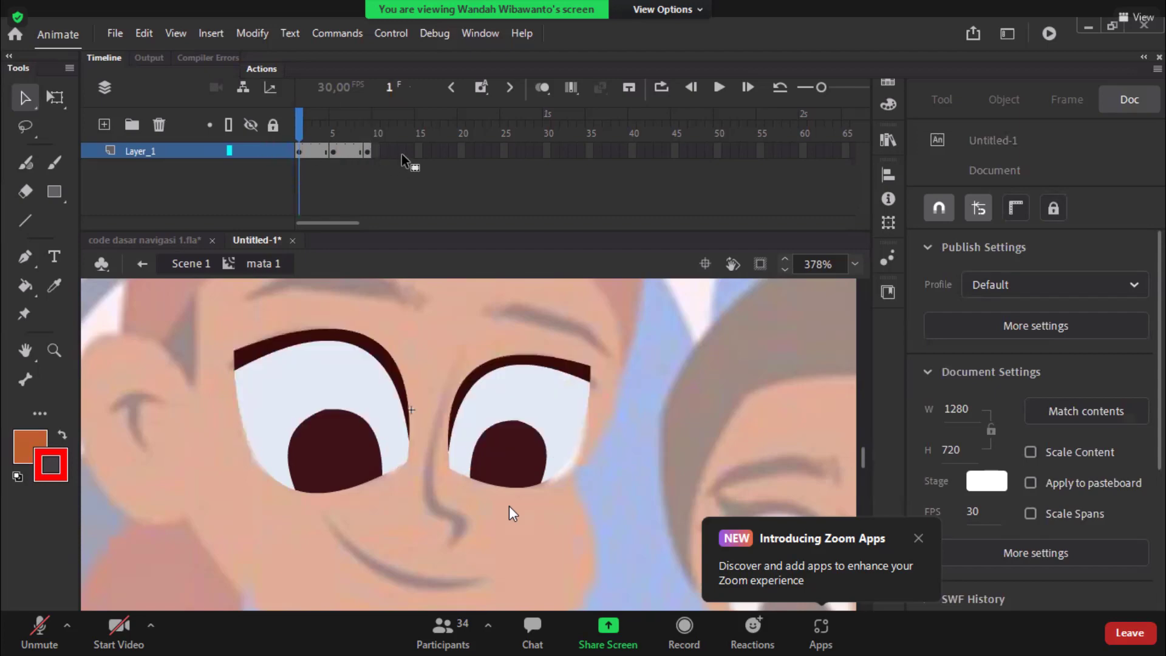
key("Return")
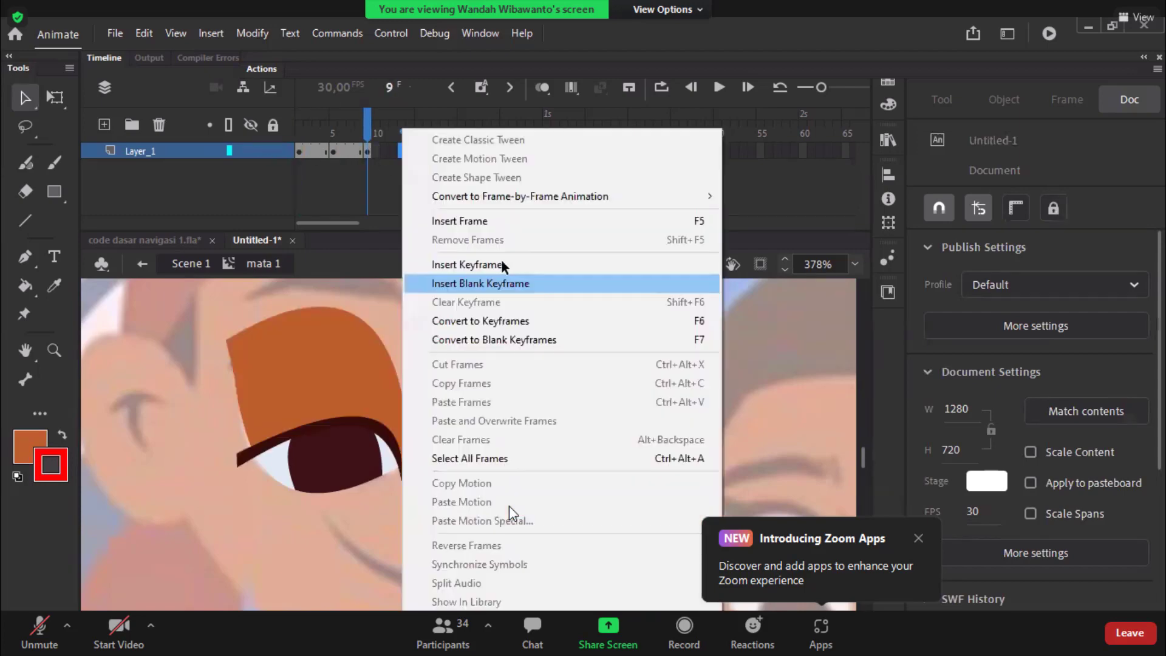
left_click(502, 262)
left_click(376, 434)
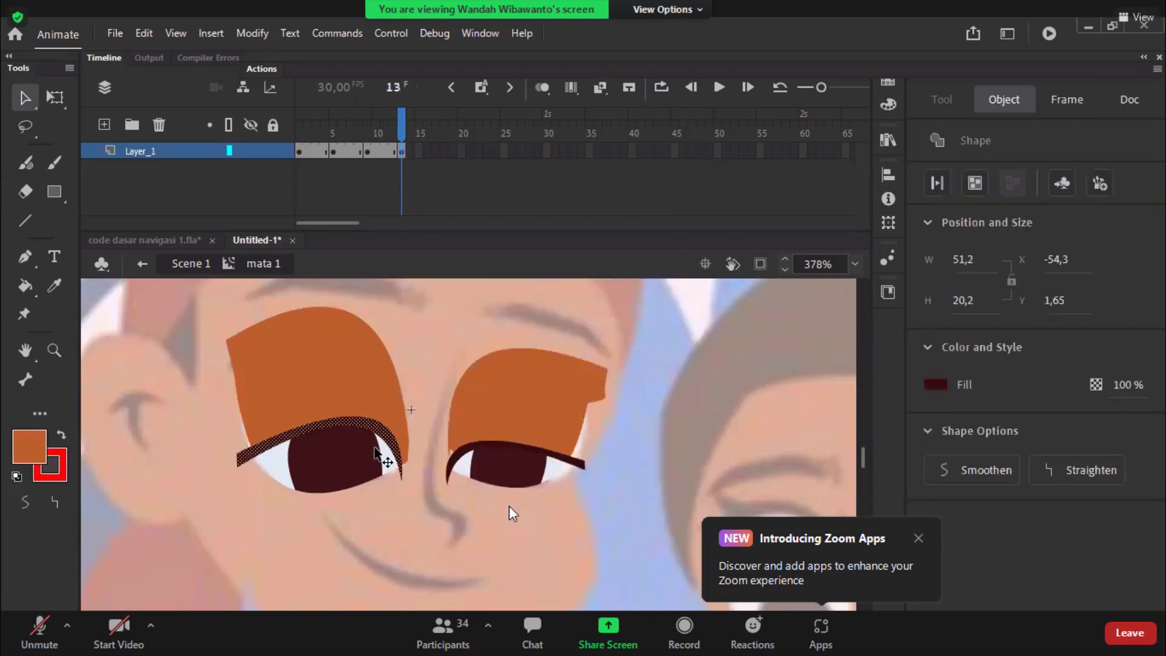
key("q")
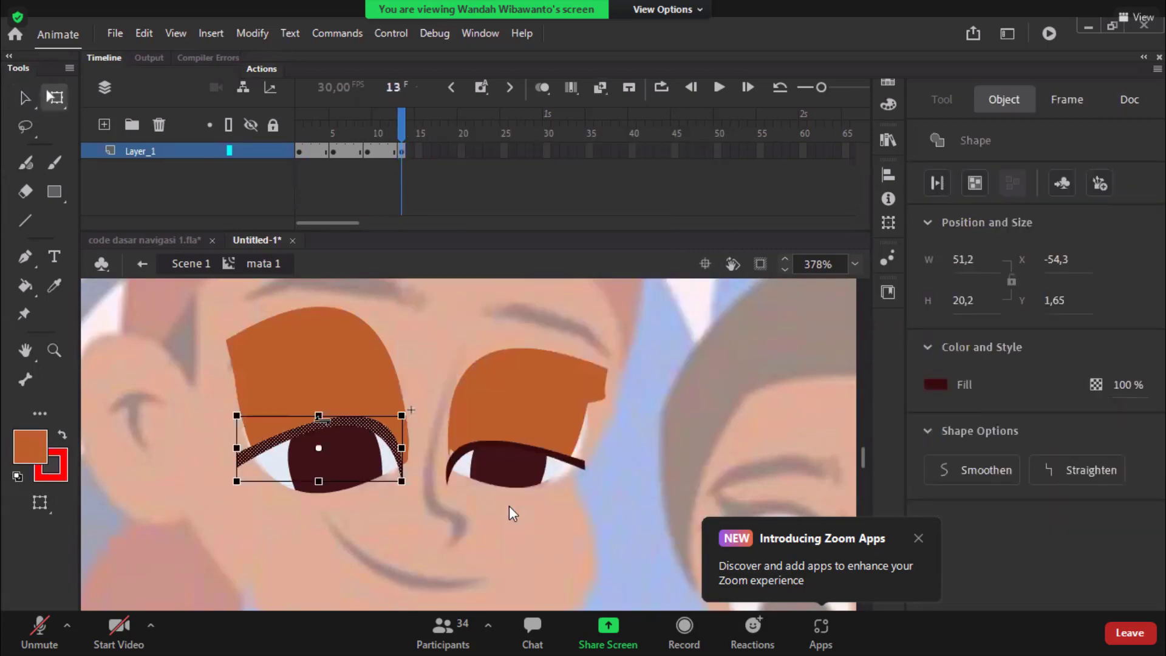
left_click_drag(318, 481, 322, 472)
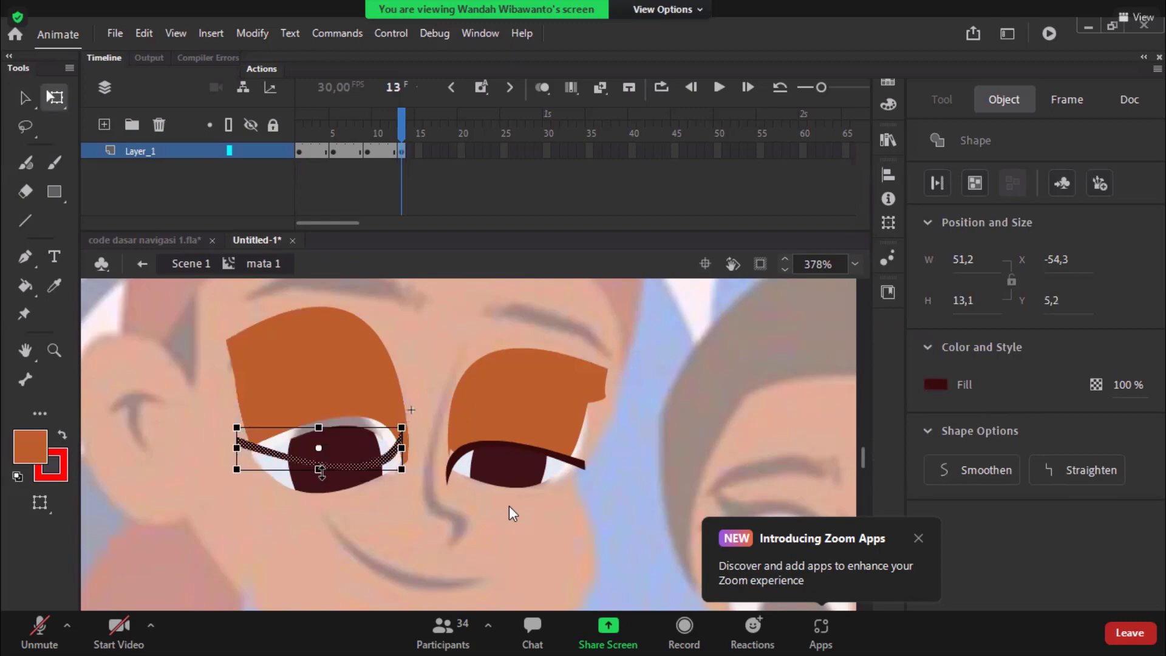
key("ctrl+shift+a")
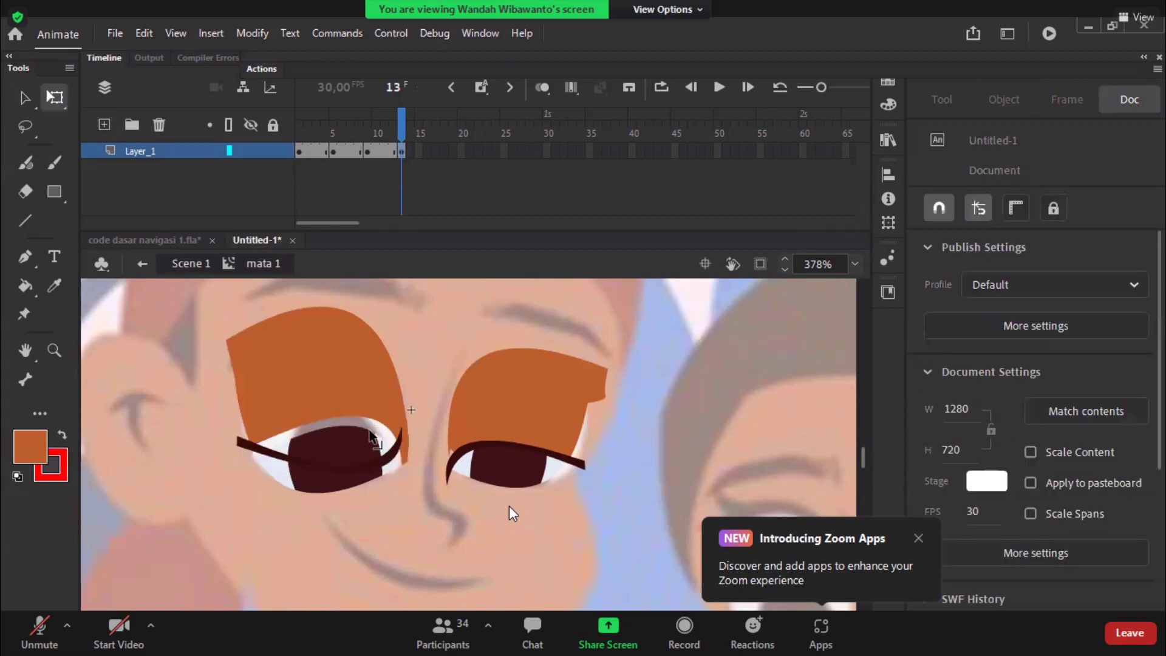
Fill the larger eye's remaining white and pupil areas above and below the closed lid on frame 13 with the skin colour.
key("k")
left_click(363, 429)
left_click(374, 429)
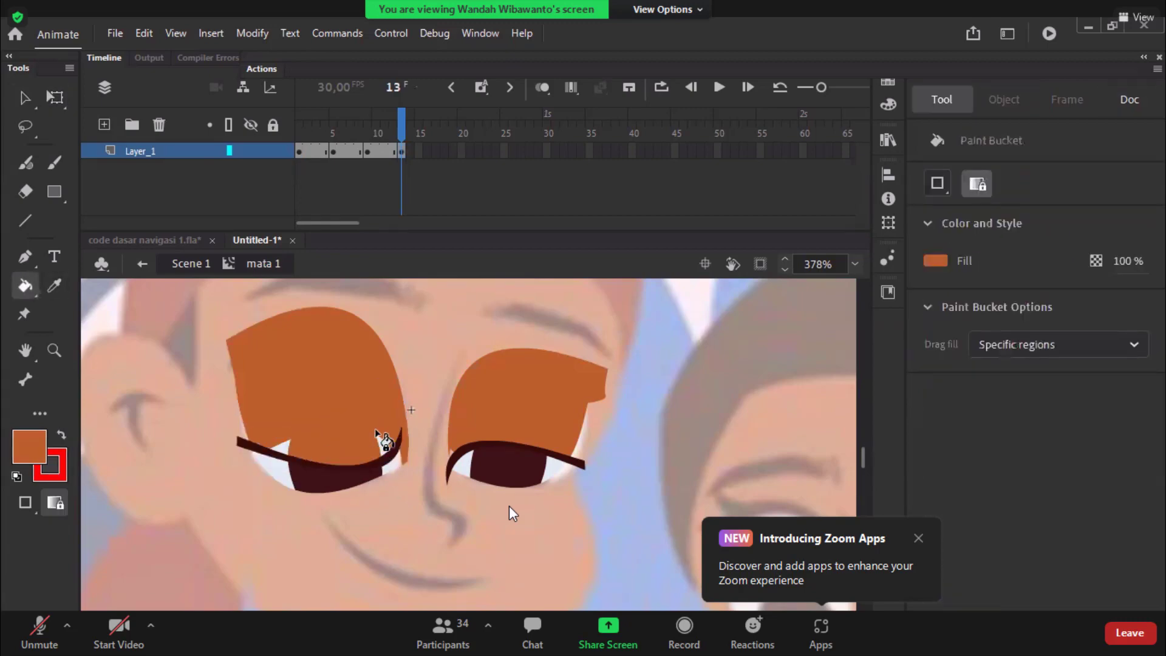
left_click(288, 445)
left_click(390, 464)
key("ctrl+z")
left_click(388, 466)
left_click(370, 471)
left_click(273, 469)
Flip the smaller eye's dark lid on frame 13 vertically into a downward-bowed closed curve.
left_click(51, 99)
left_click(528, 448)
left_click_drag(516, 442, 526, 477)
Fill the smaller eye's remaining white and pupil areas around the closed lid on frame 13 with the skin colour.
key("k")
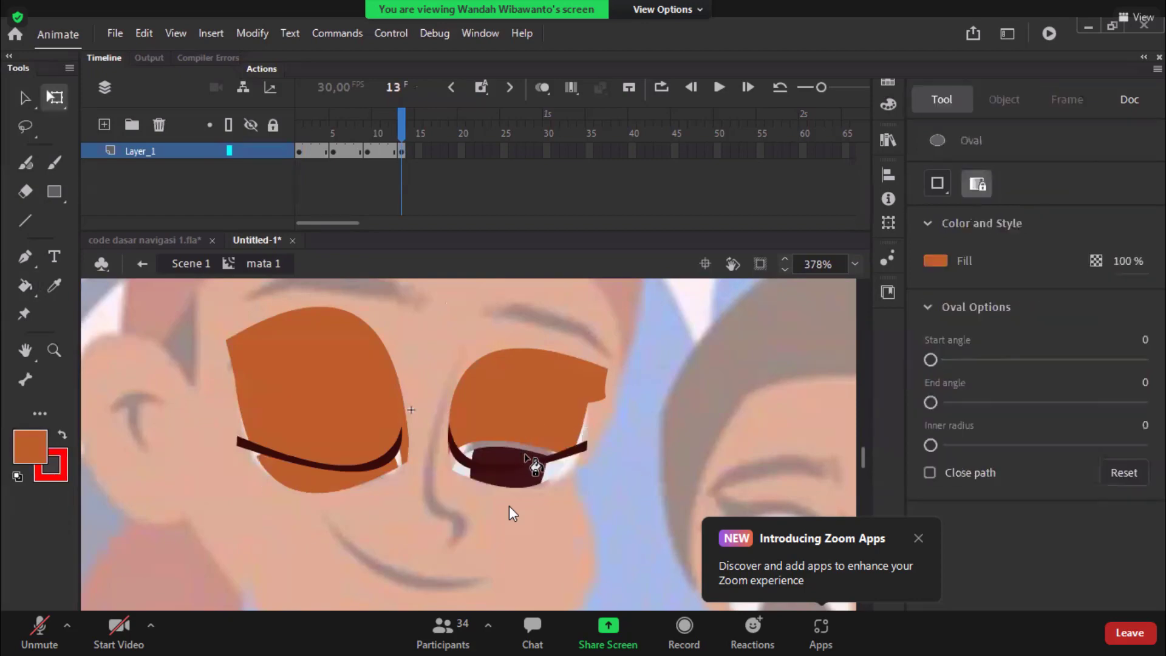
key("k")
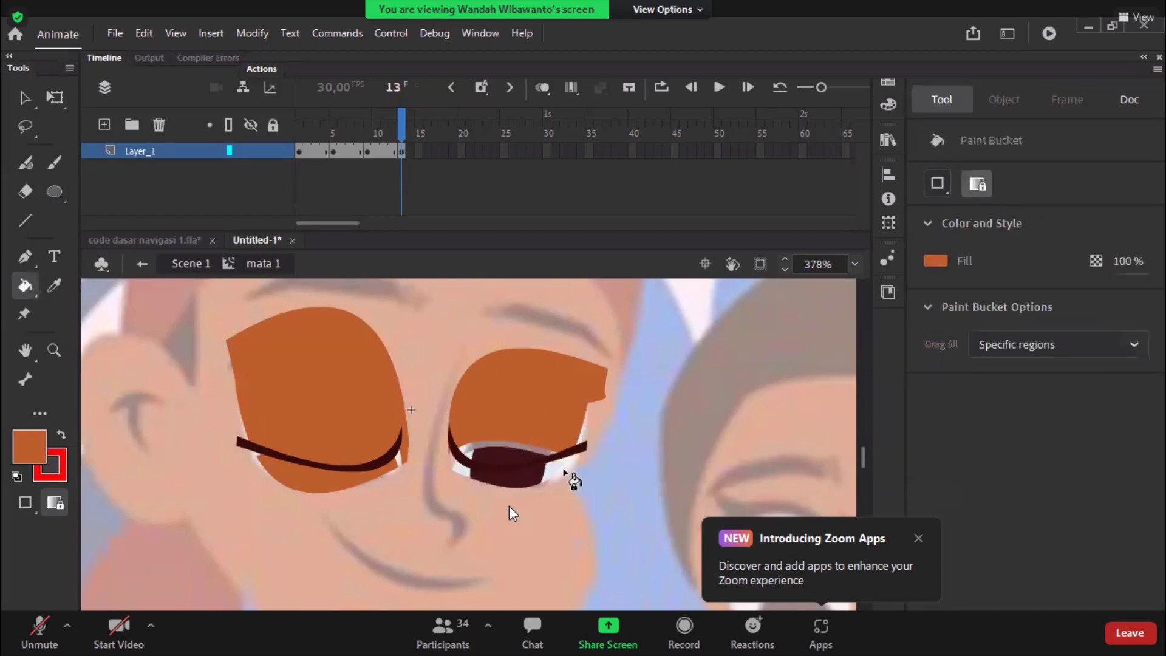
left_click(499, 454)
left_click(463, 469)
left_click(526, 476)
left_click(560, 467)
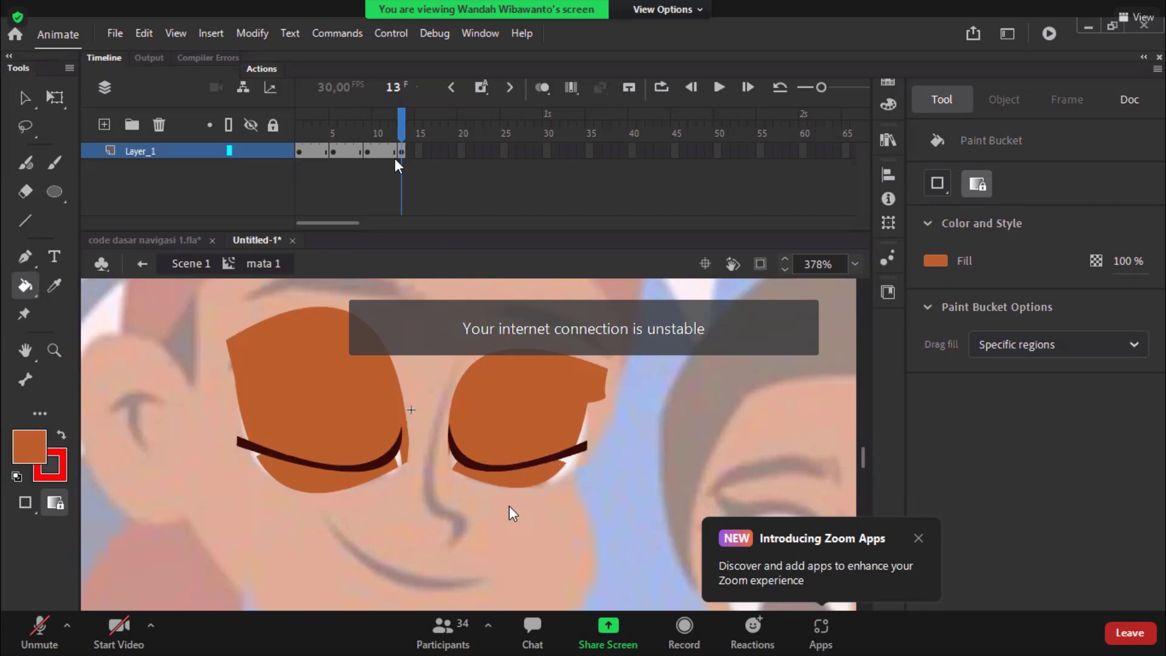
Play the blink from frame 1 and extend the closed-eye pose to frame 16.
key("z")
key("ctrl+minus")
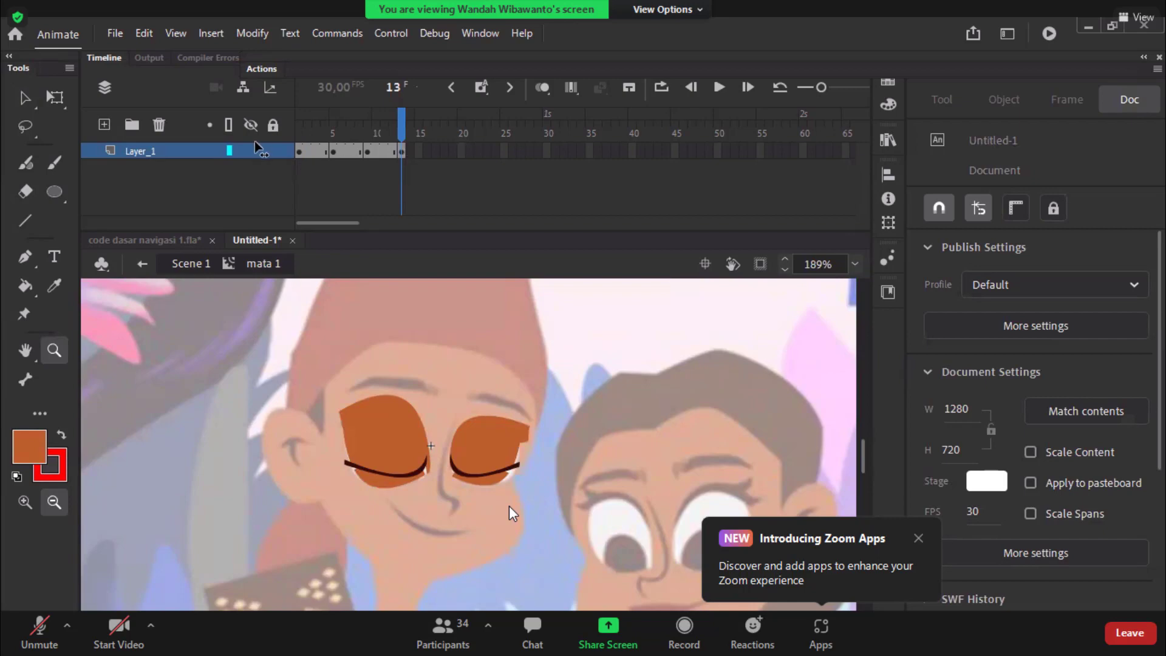
left_click(298, 150)
key("Return")
right_click(426, 152)
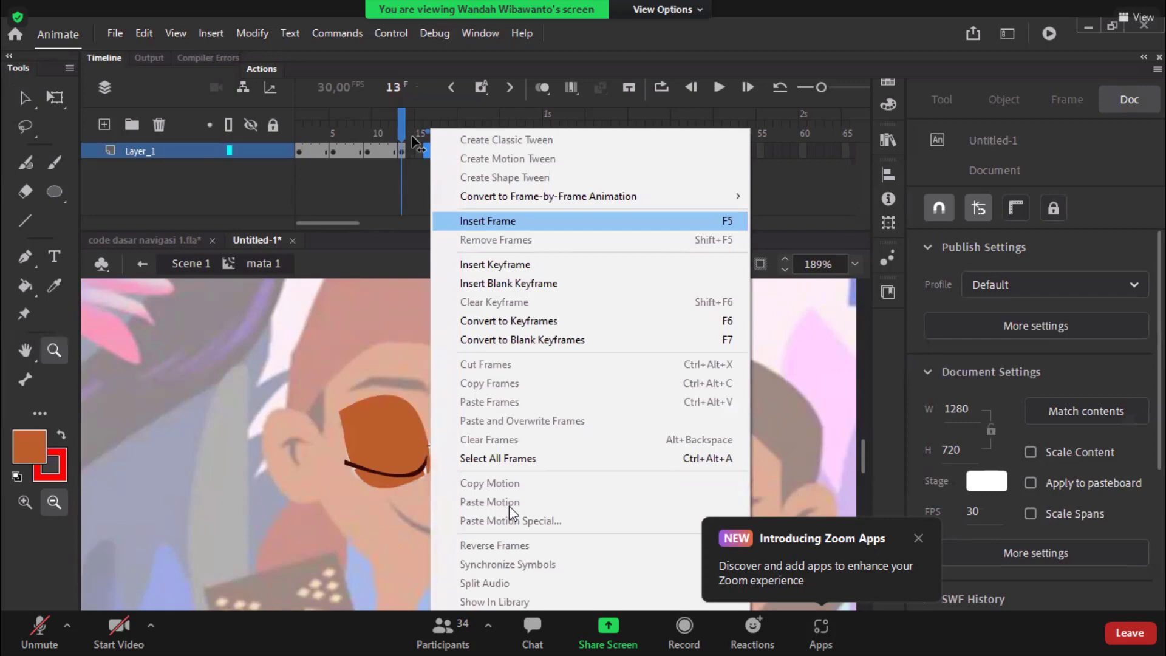
left_click(487, 221)
Scrub the blink back to frame 1, then test the movie and close the preview.
left_click_drag(413, 139, 258, 155)
left_click(435, 384)
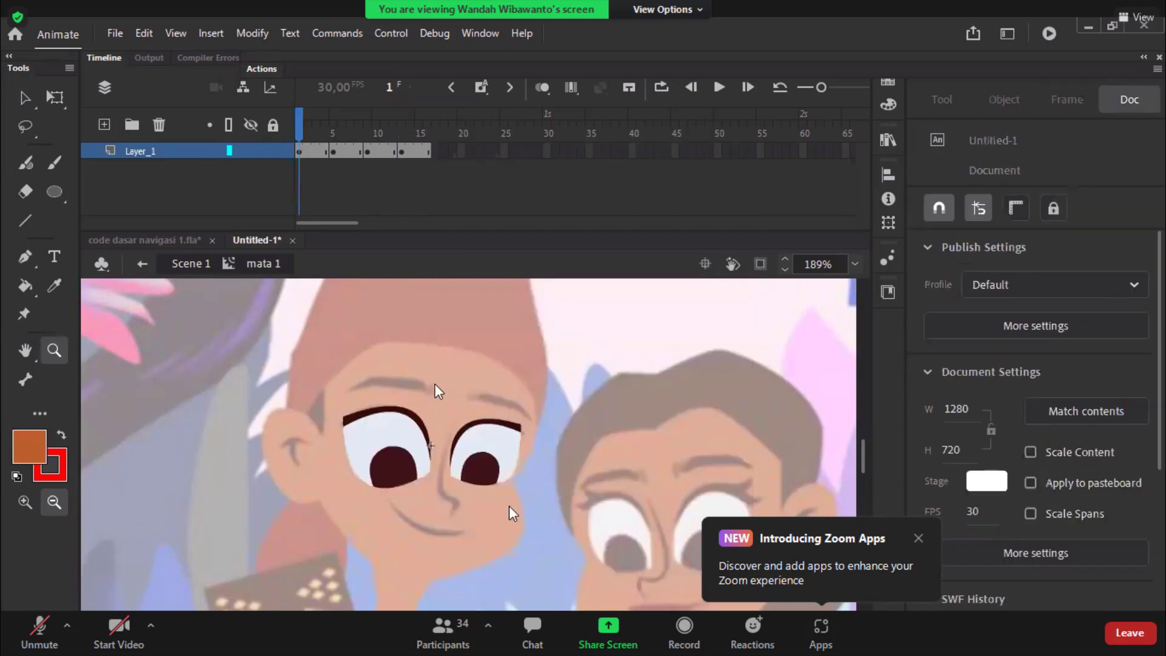
key("ctrl+Return")
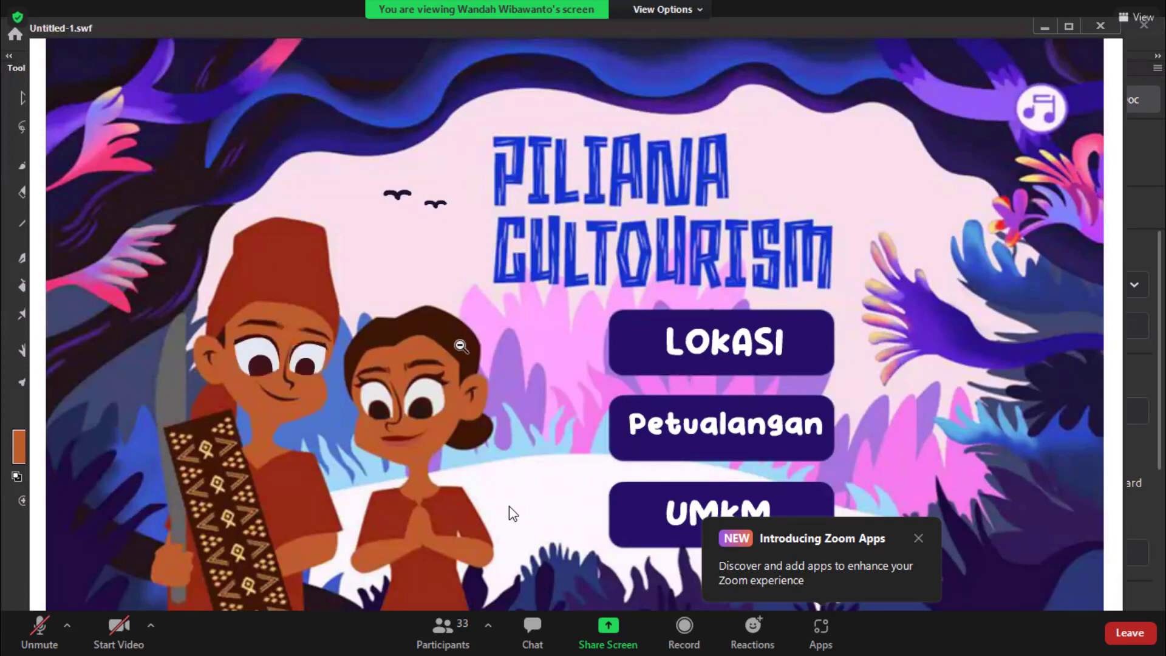
key("ctrl+w")
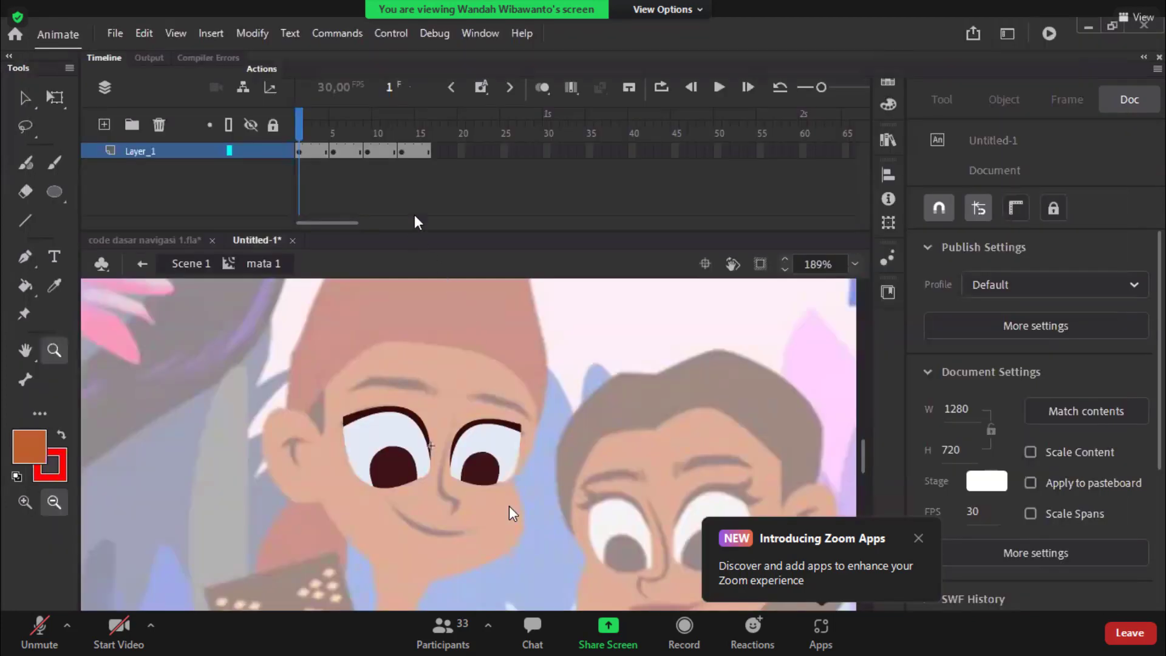
Shorten the half-closed blink poses to three frames each and shift the blink to start on frame 105, holding the open eyes before it.
left_click(350, 152)
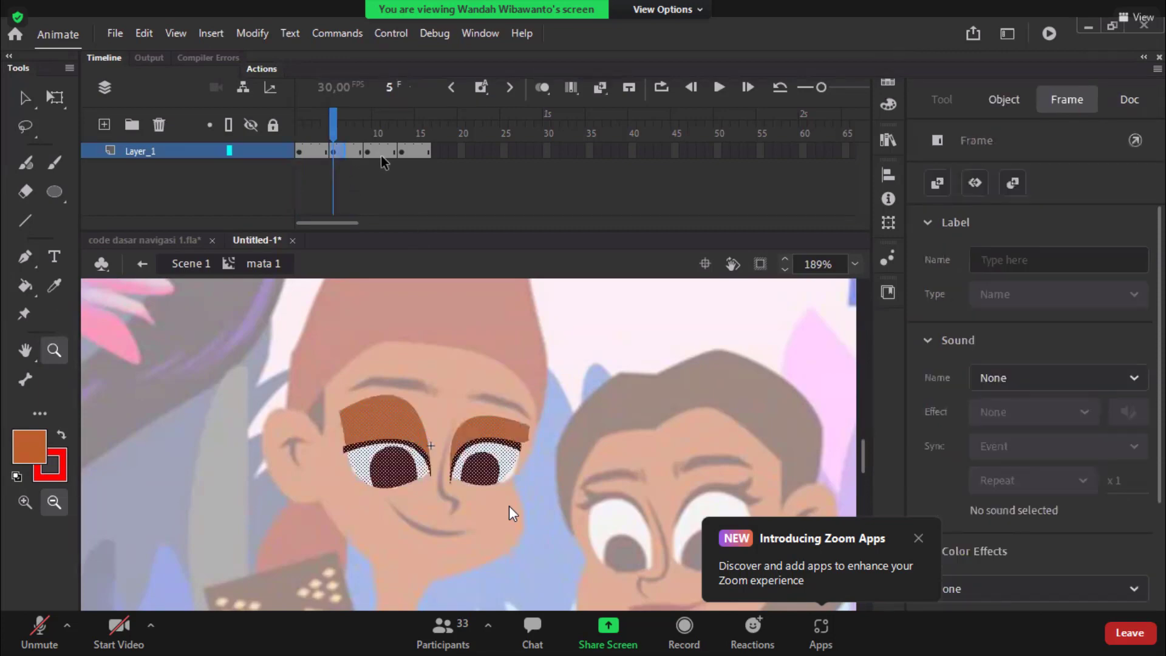
left_click(366, 150)
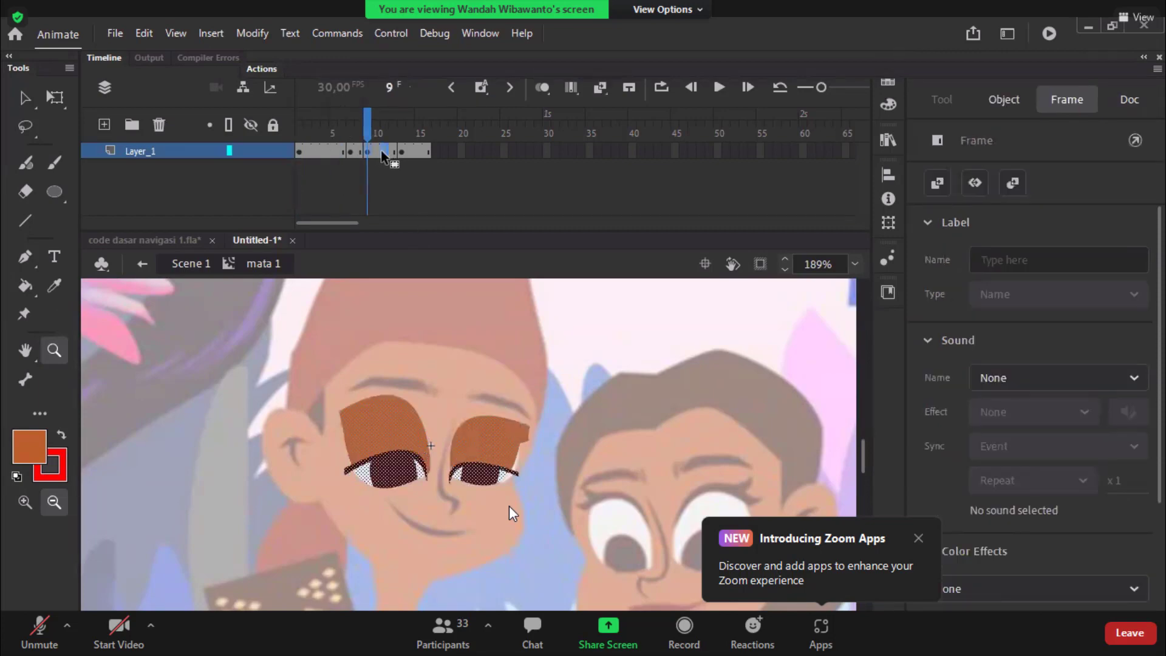
left_click_drag(367, 151, 551, 155)
left_click(352, 151)
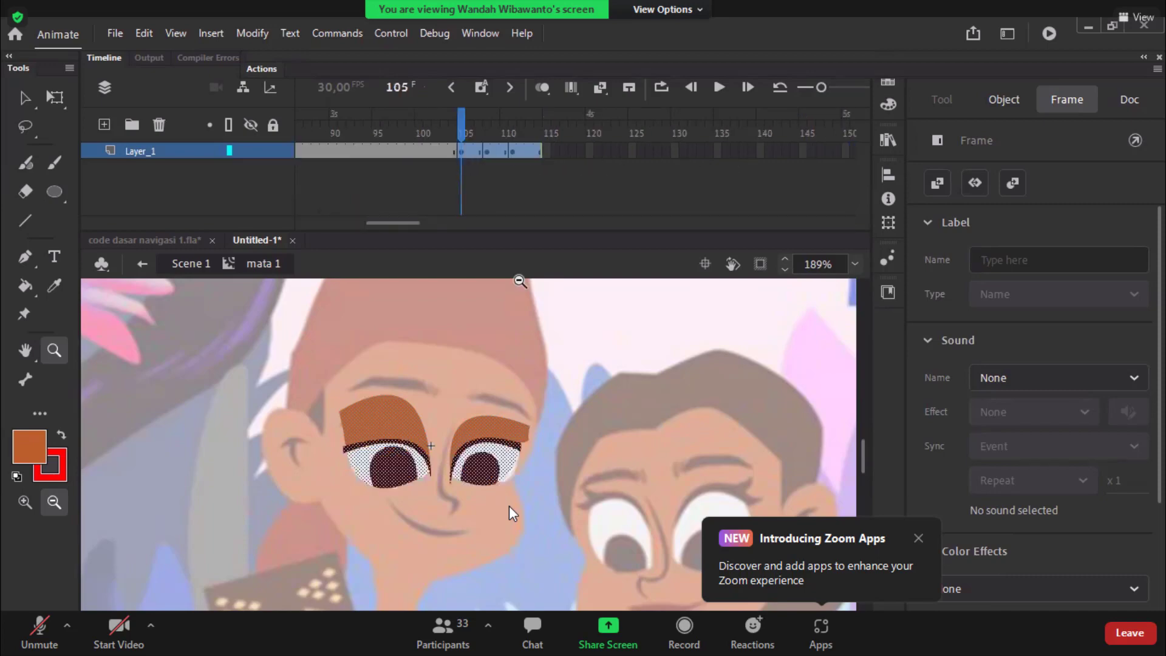
Play and scrub the delayed blink around frame 105 in the timeline, and test the movie with the new timing.
left_click(223, 546)
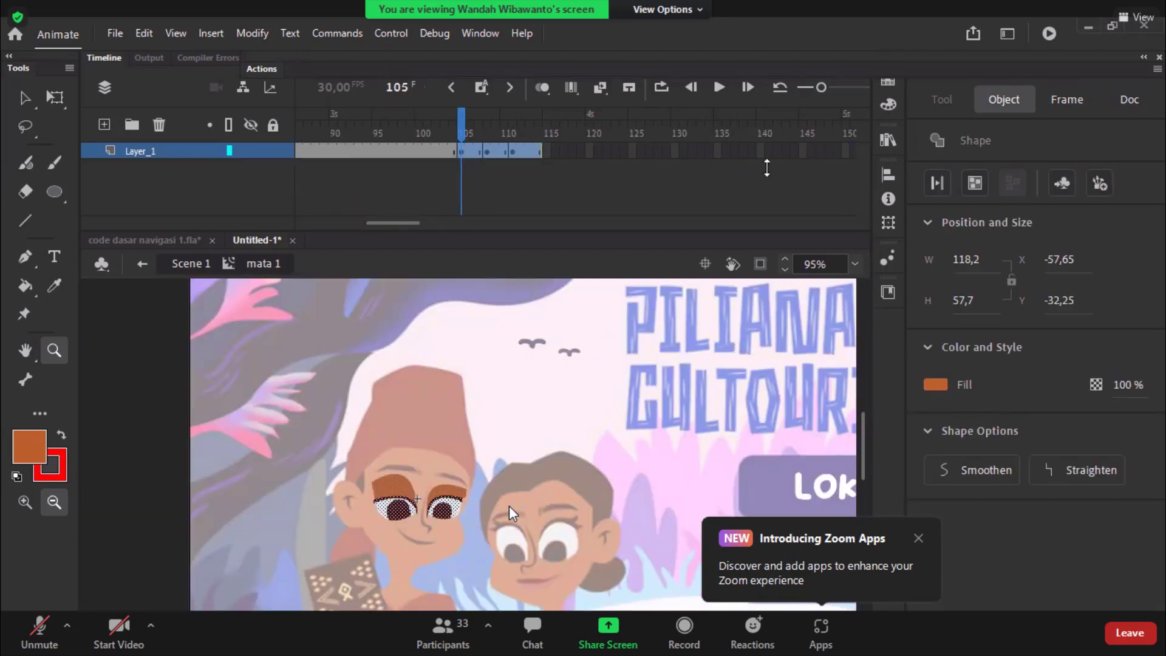
key("Return")
left_click_drag(456, 164, 345, 162)
left_click(344, 162)
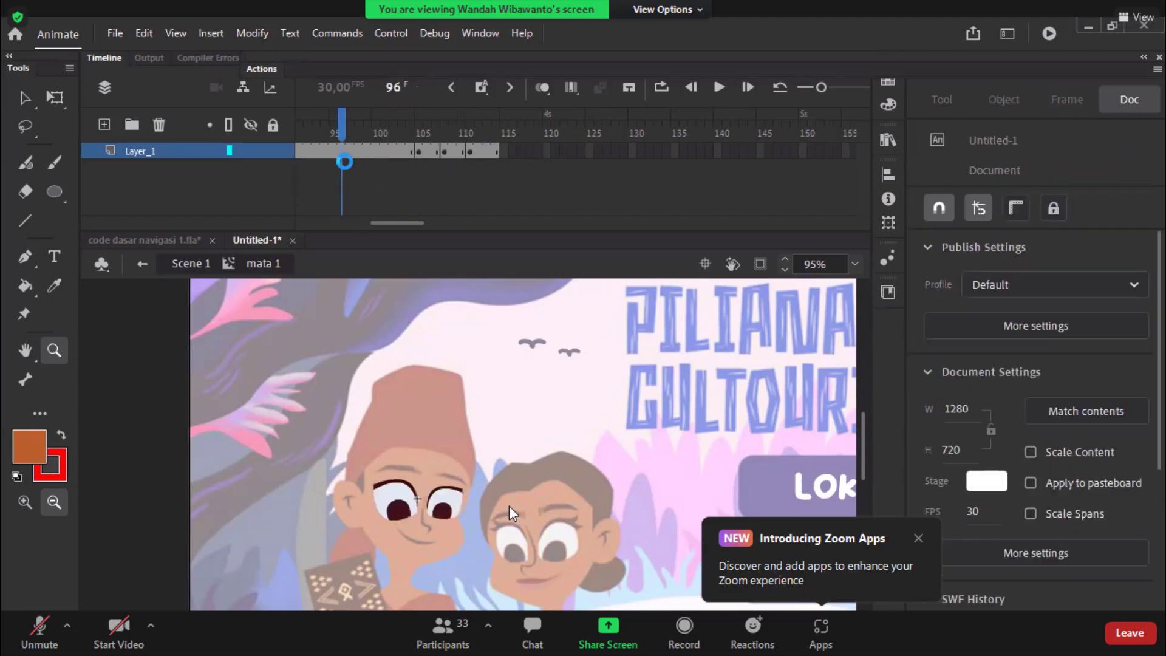
key("ctrl+Return")
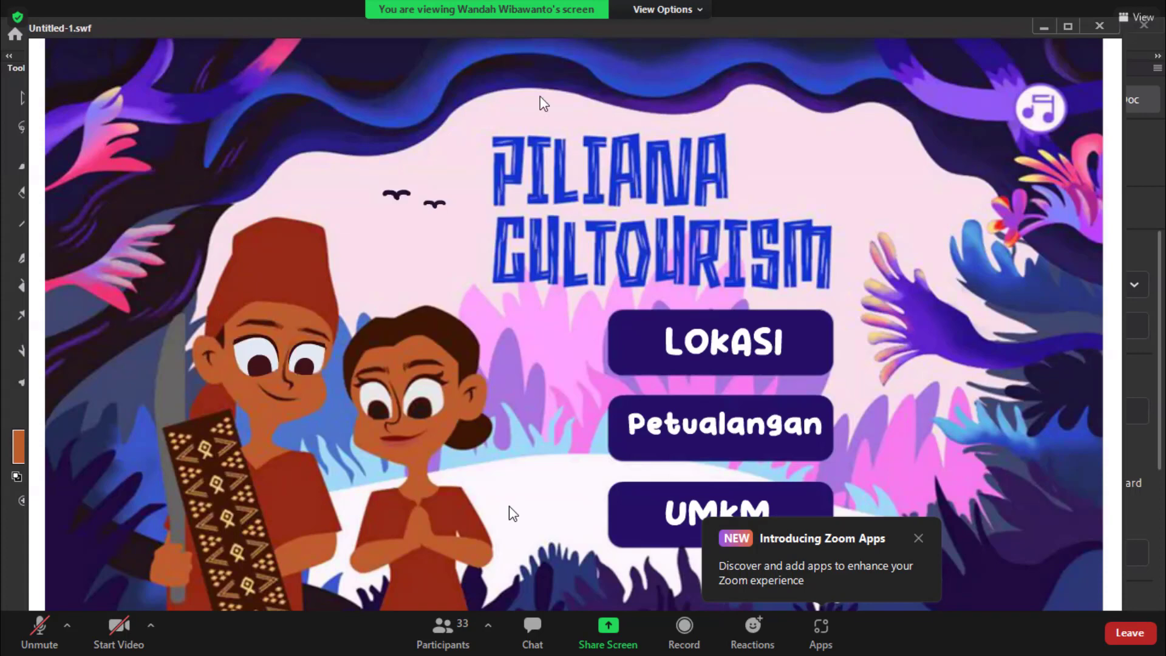
Close the preview of the delayed blink.
left_click(1099, 26)
left_click(137, 416)
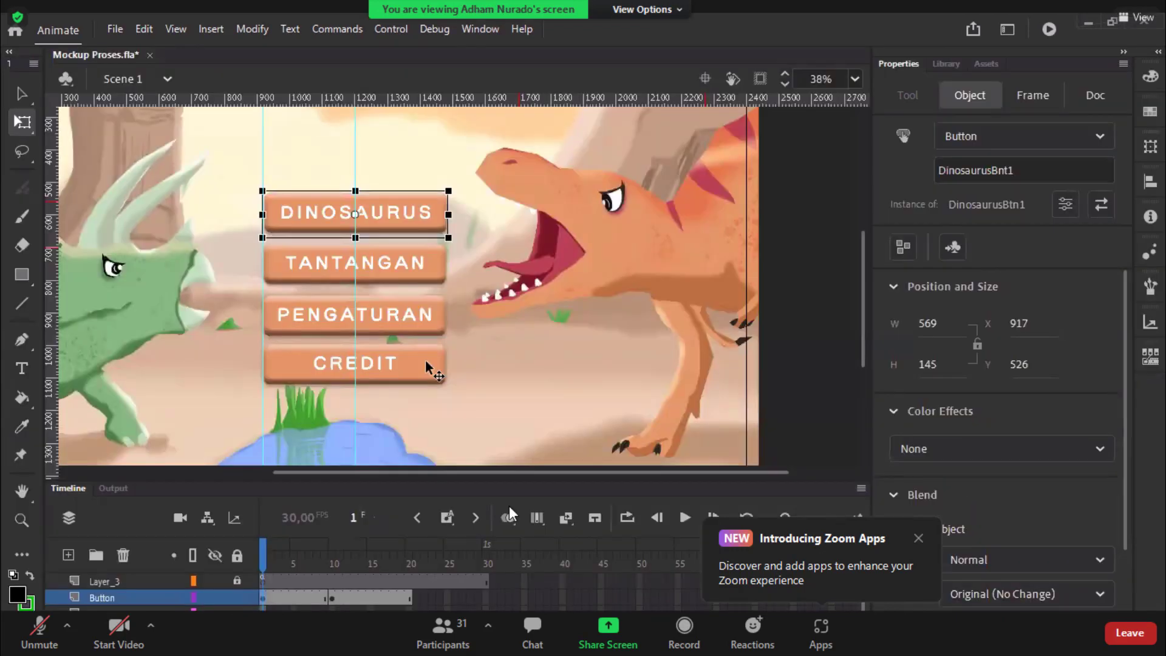
In Mockup Proses.fla, compare the menu pages at frames 10 and 6 and check the TANTANGAN button's instance name.
scroll(426, 359, "up", 2)
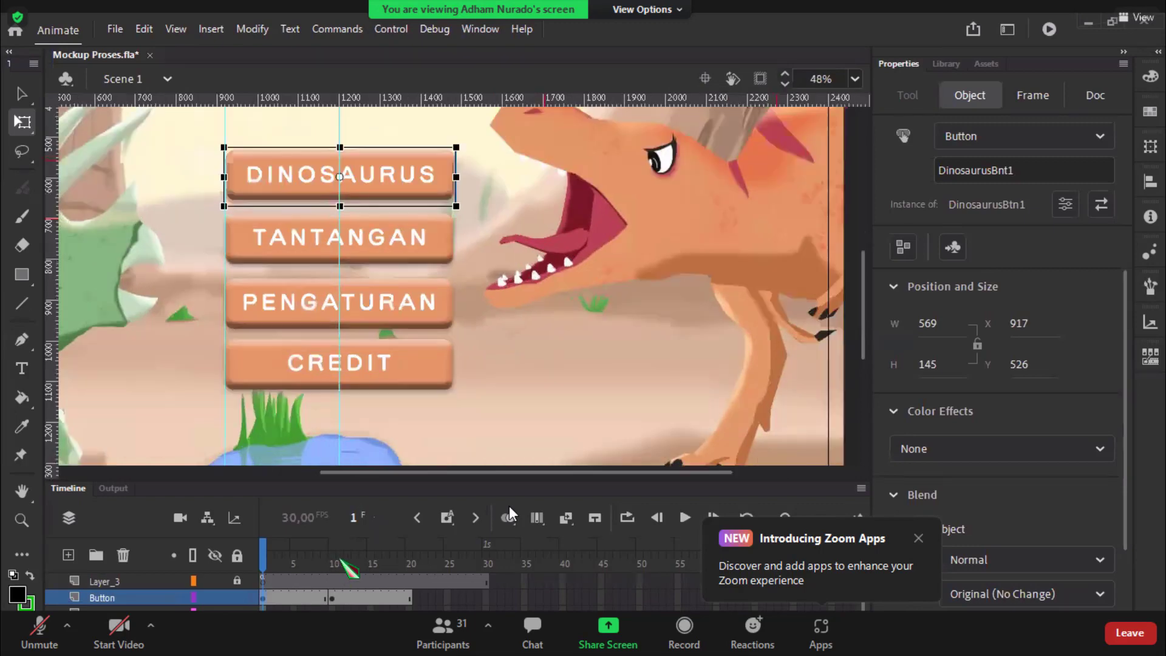
scroll(457, 285, "down", 2)
left_click(332, 563)
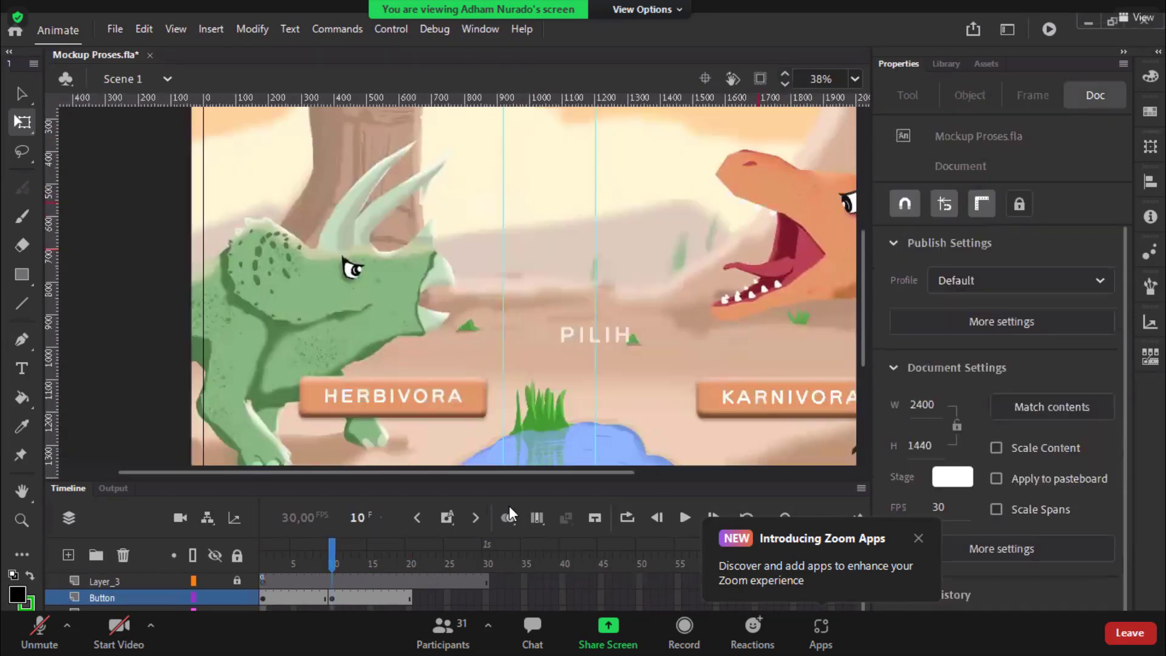
left_click_drag(332, 562, 301, 592)
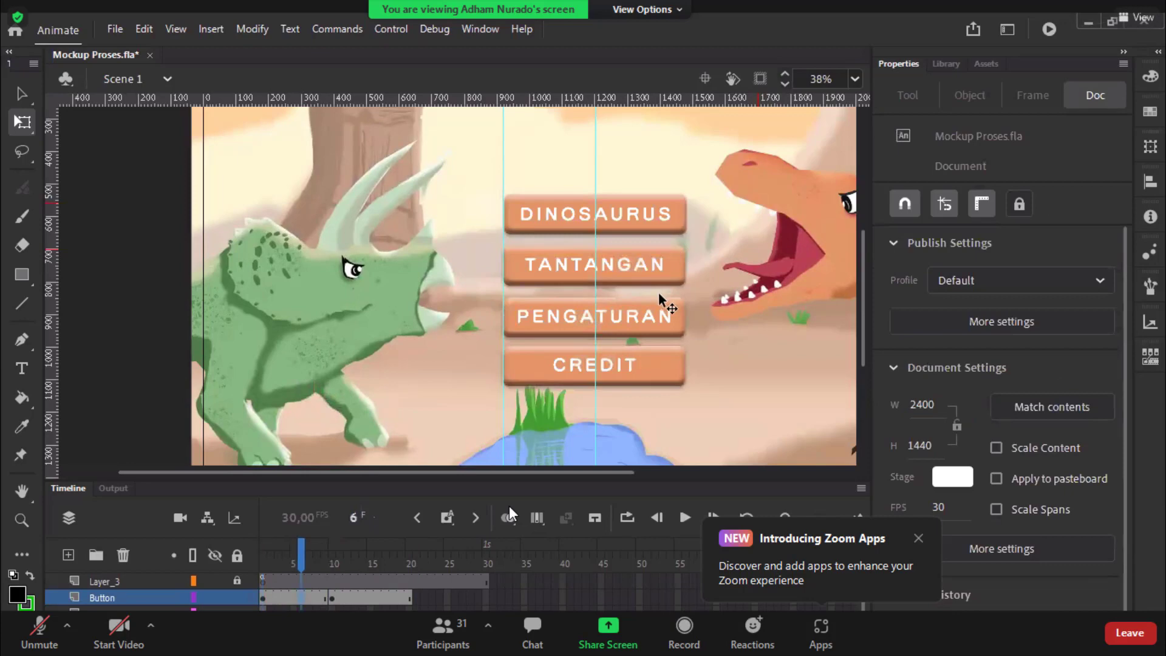
left_click(666, 306)
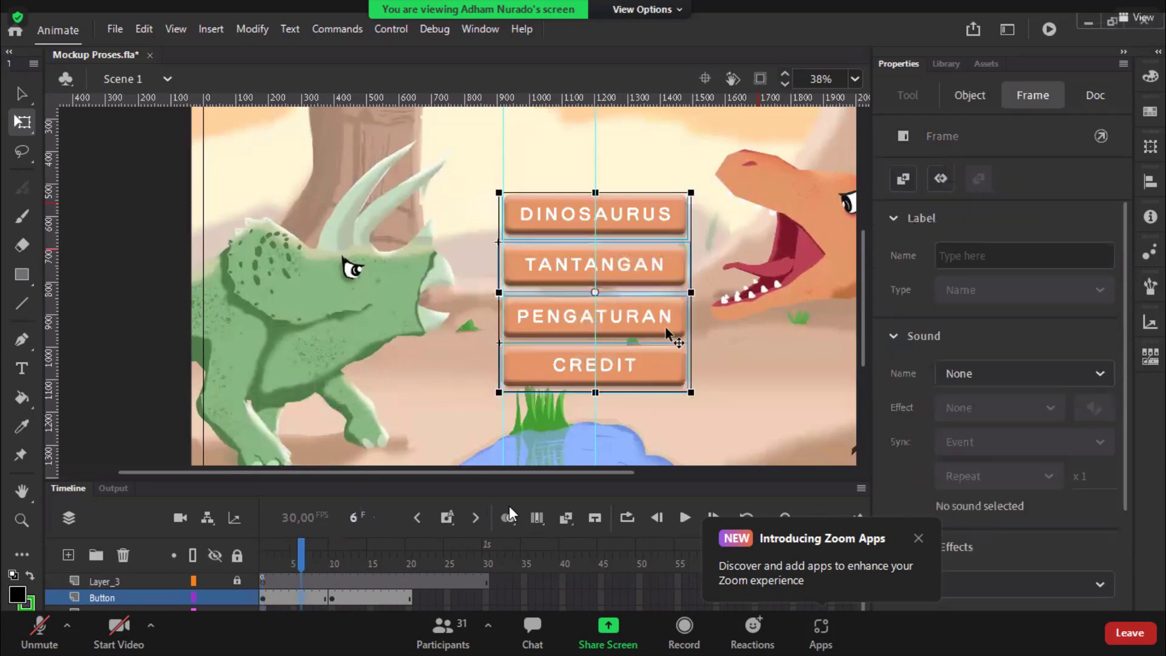
left_click(671, 267)
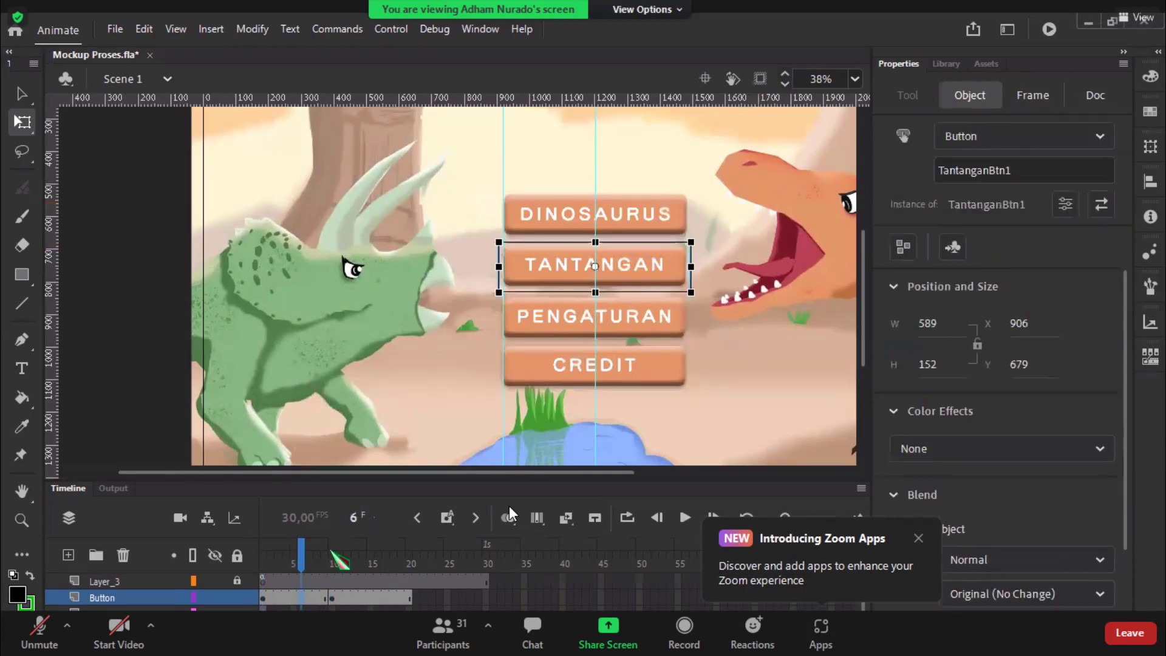
Give the HERBIVORA button on frame 10 of the Button layer the instance name HerbivoraBtn1.
left_click(333, 564)
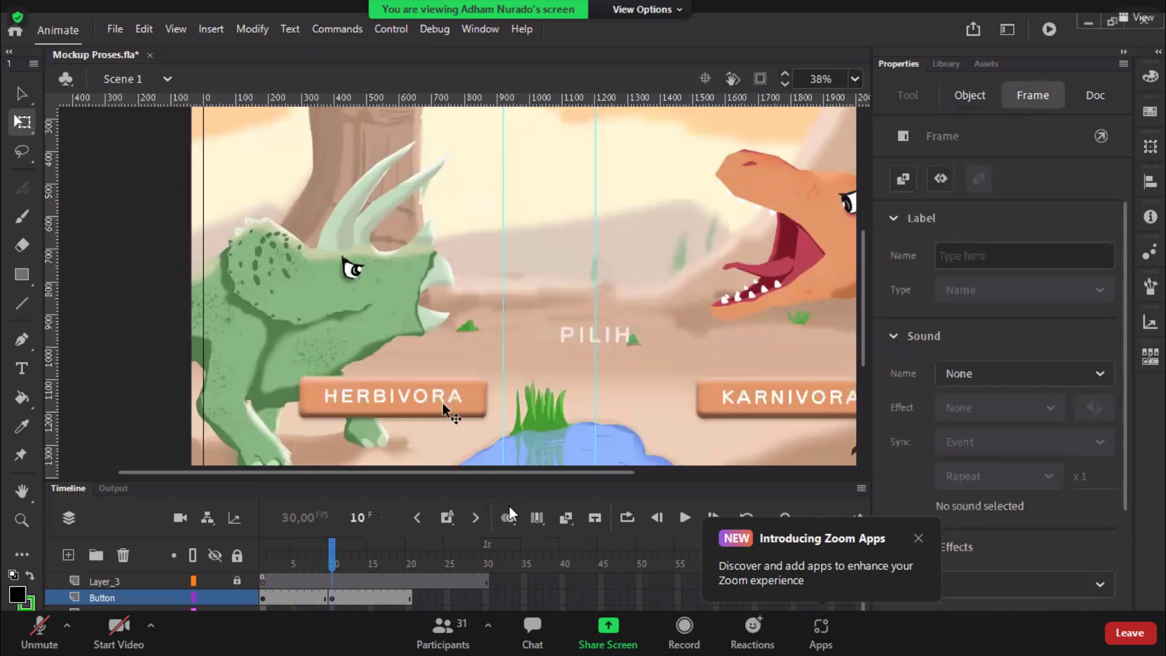
left_click(450, 413)
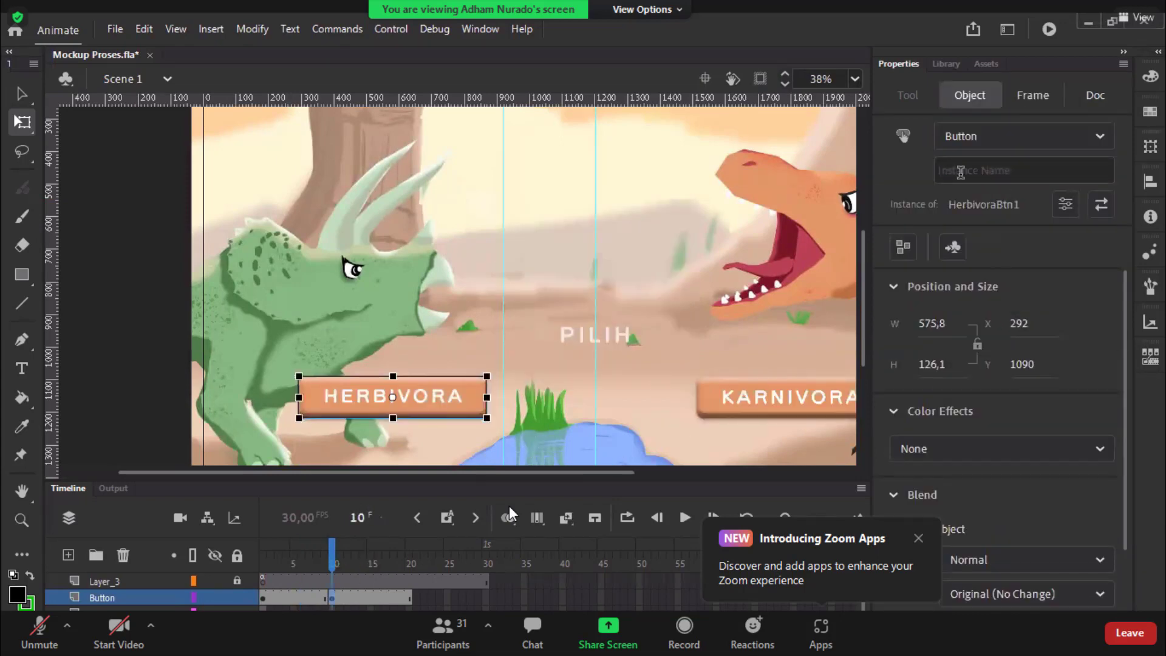
left_click(961, 171)
type("HerbivoraBtn1")
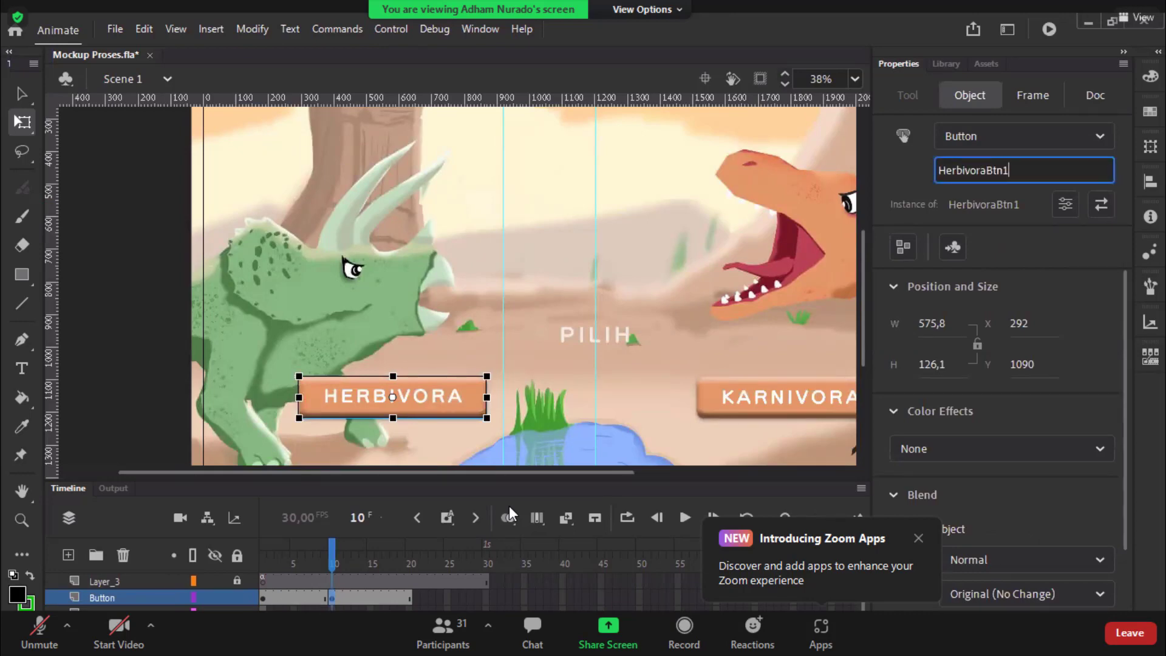
key("Return")
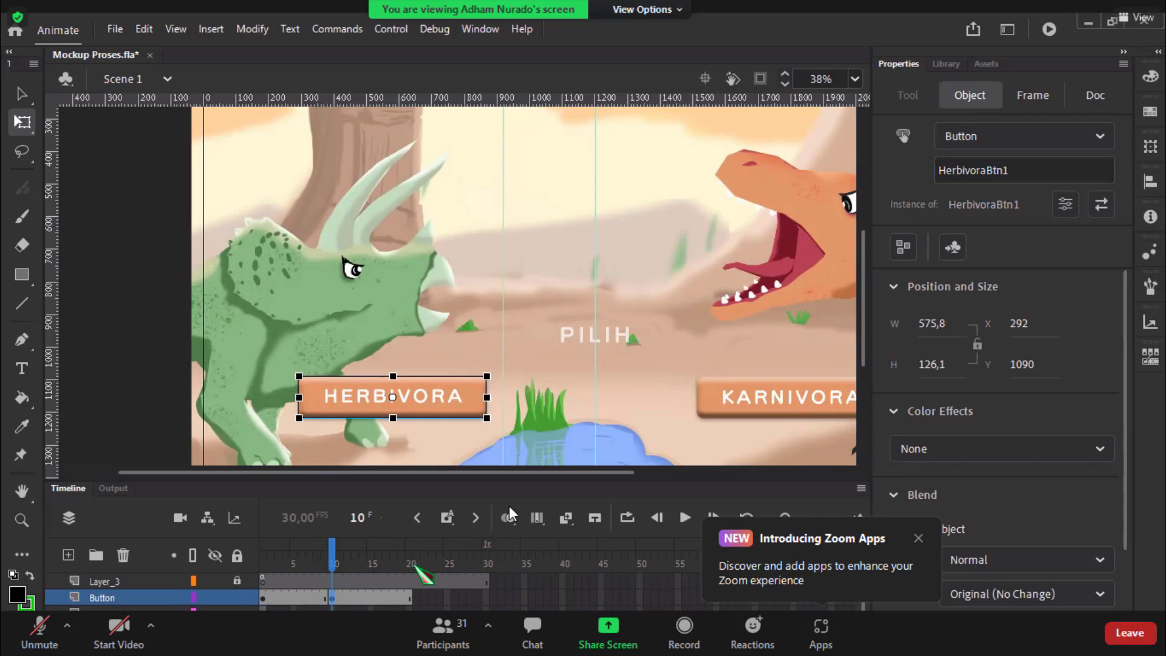
left_click(417, 560)
mouse_move(416, 557)
left_mouse_down()
mouse_move(404, 562)
mouse_move(416, 555)
left_mouse_up()
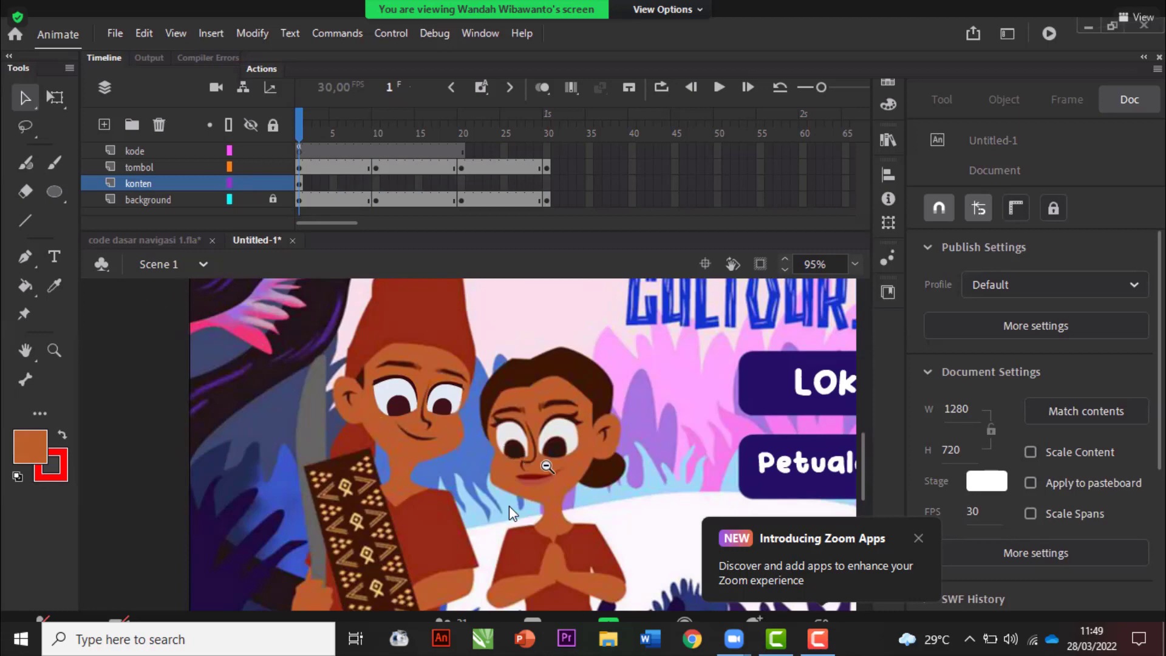
In the Piliana Cultourism document, check the LOKASI button's instance name and open the code on frame 1 of the kode layer.
key("z")
left_click(683, 537, "alt")
left_click(683, 537)
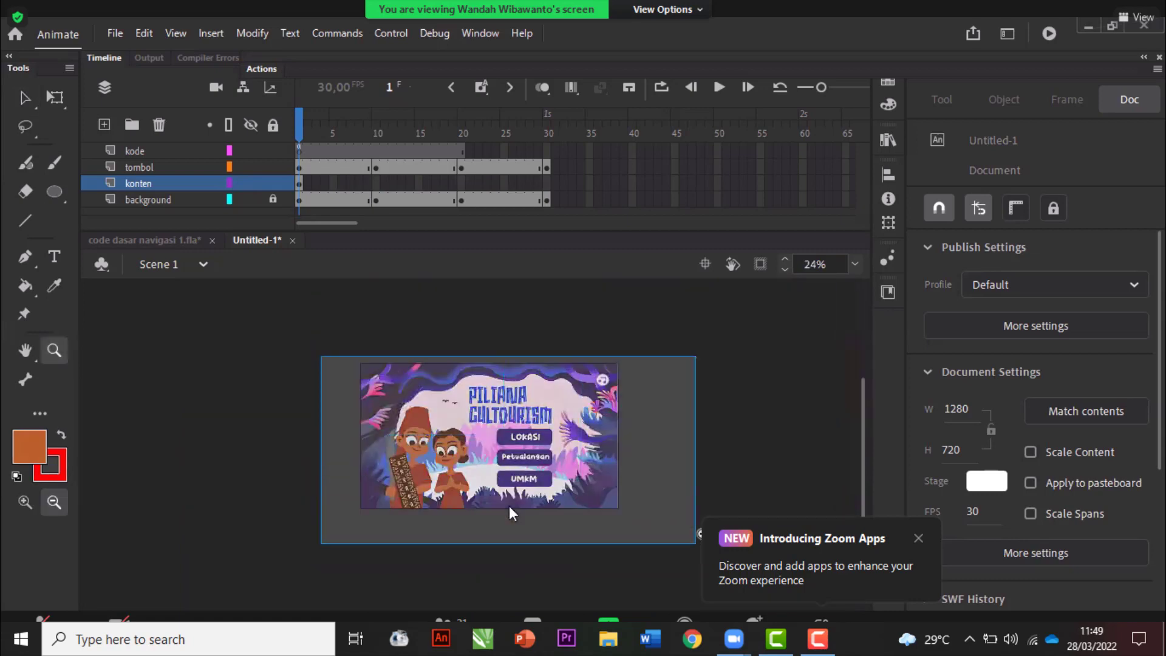
left_click_drag(320, 356, 703, 534)
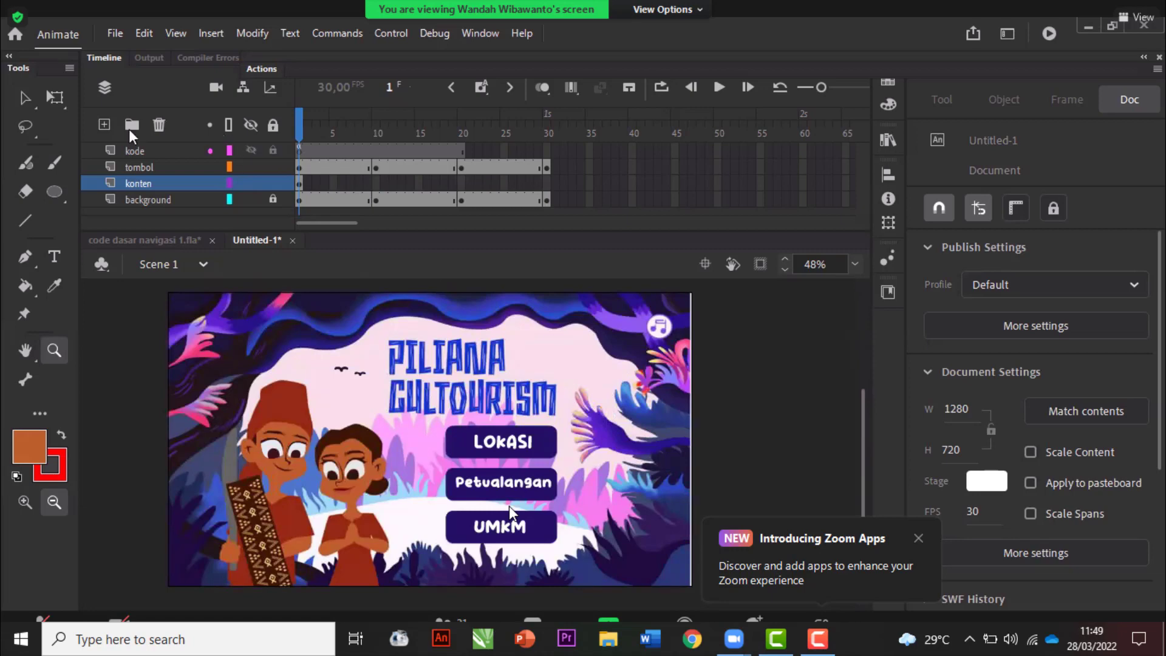
left_click(24, 98)
left_click(541, 457)
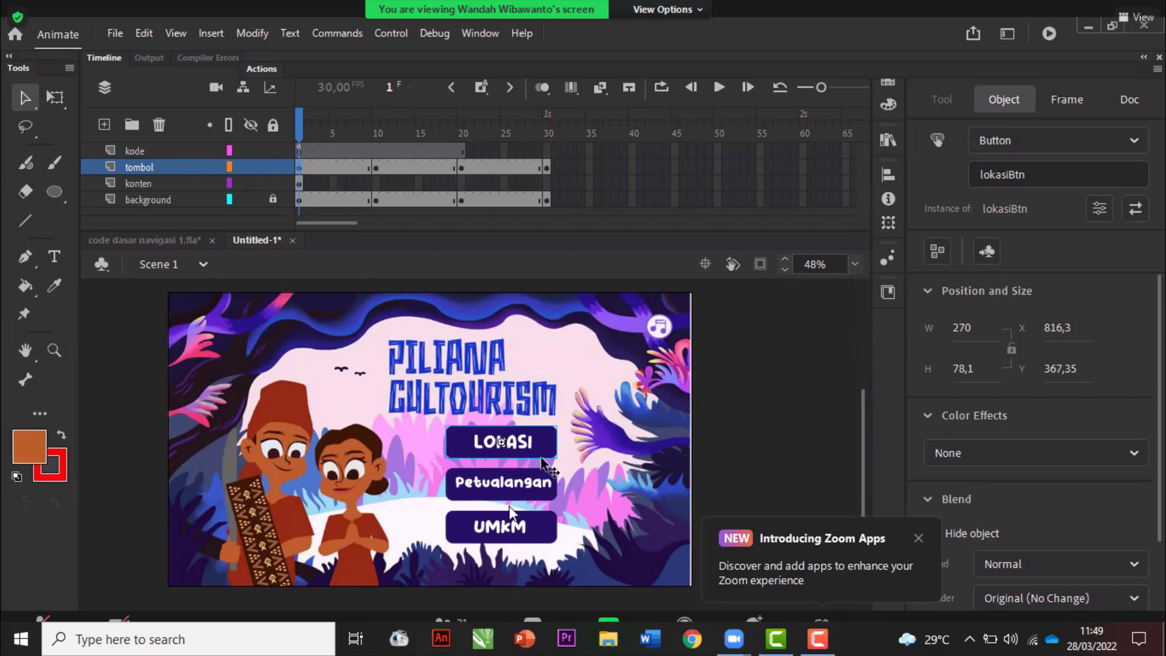
left_click(299, 152)
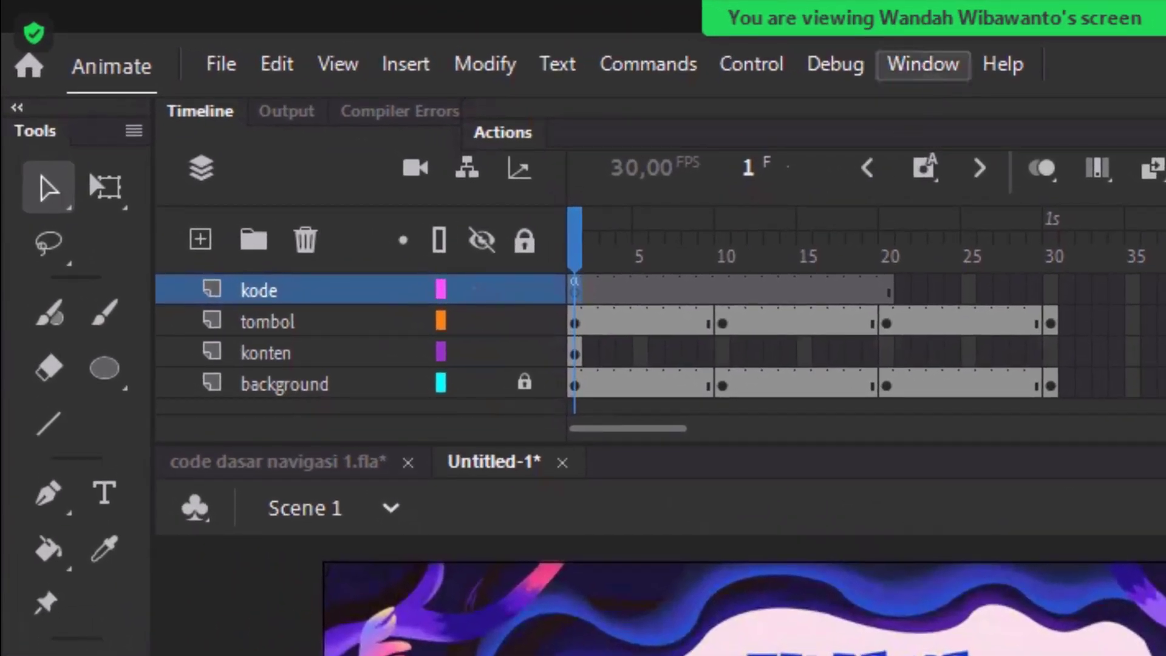
left_click(924, 72)
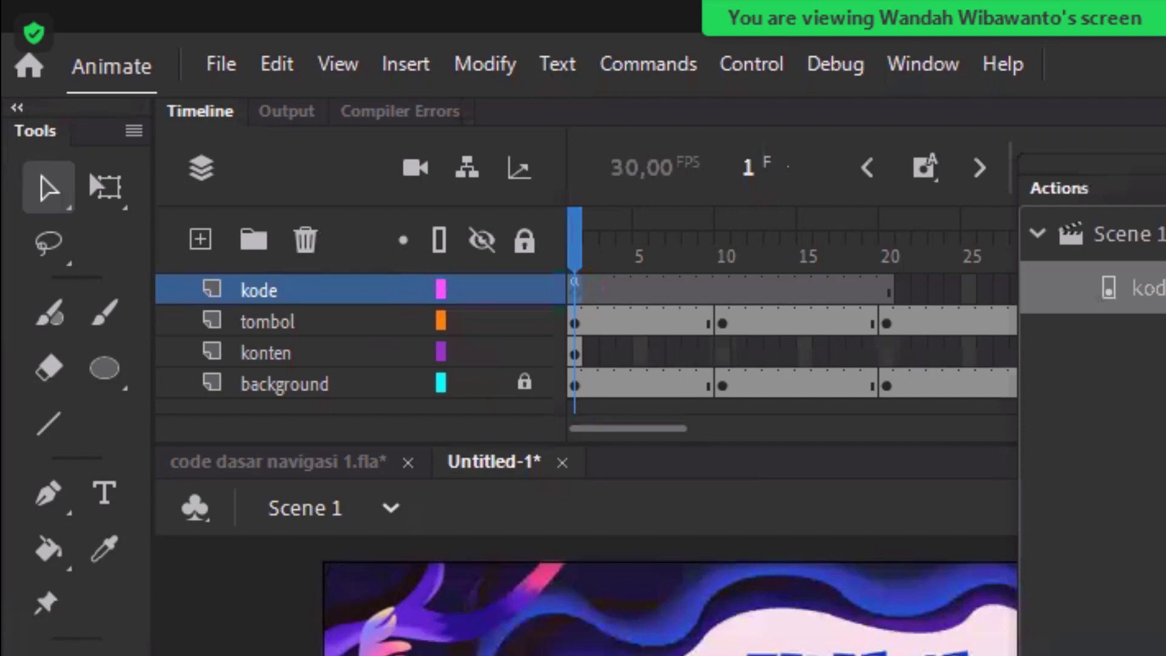
Test the movie from the opening page, close the preview, and test it again through to the location map page.
key("ctrl+Return")
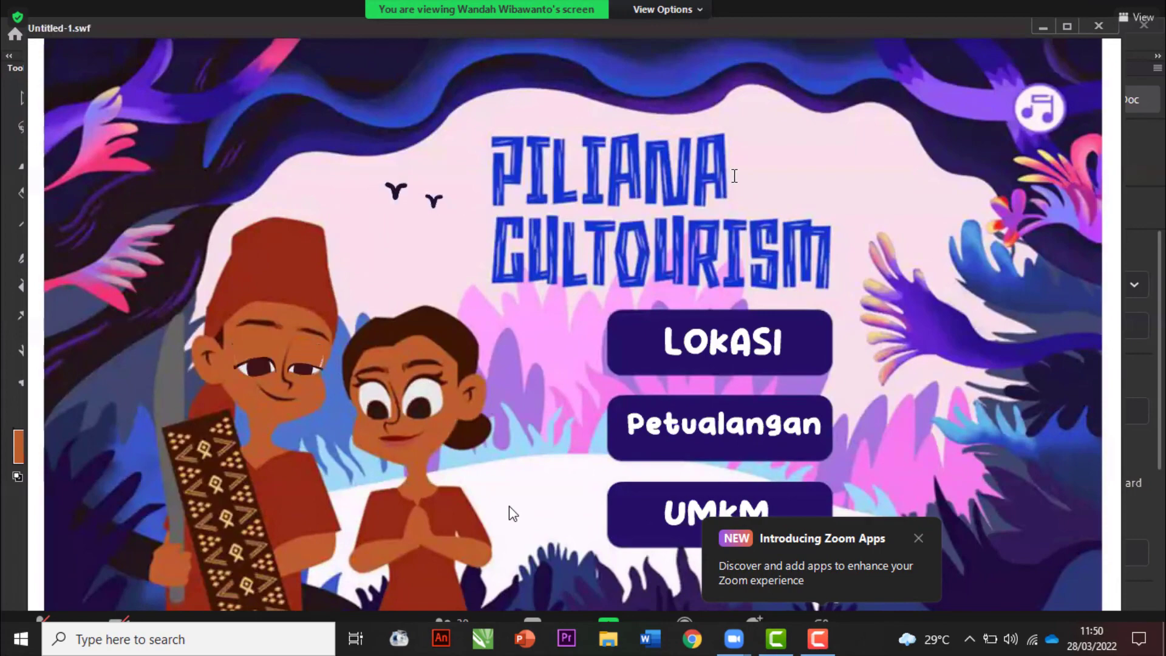
key("ctrl+w")
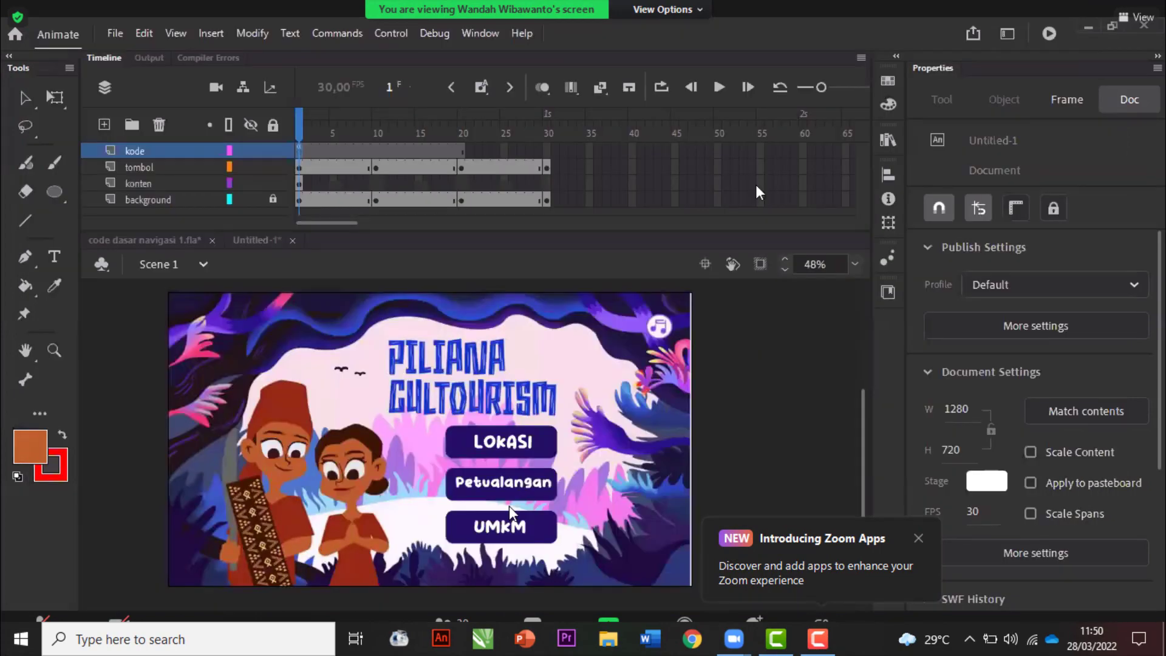
key("F9")
key("ctrl+Return")
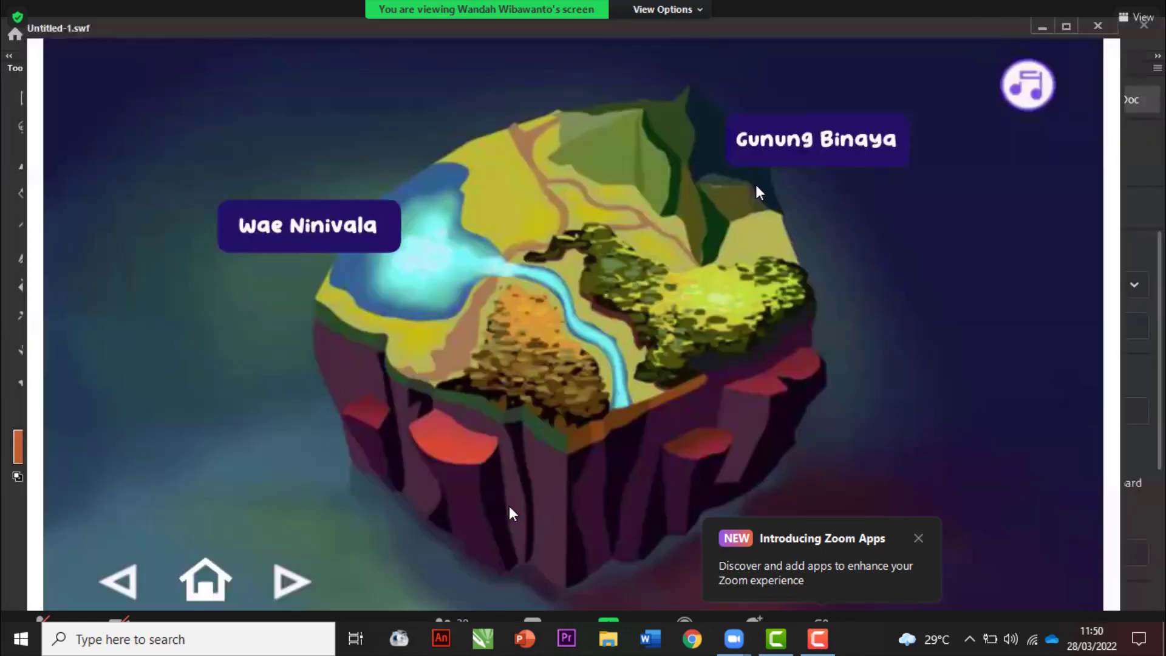